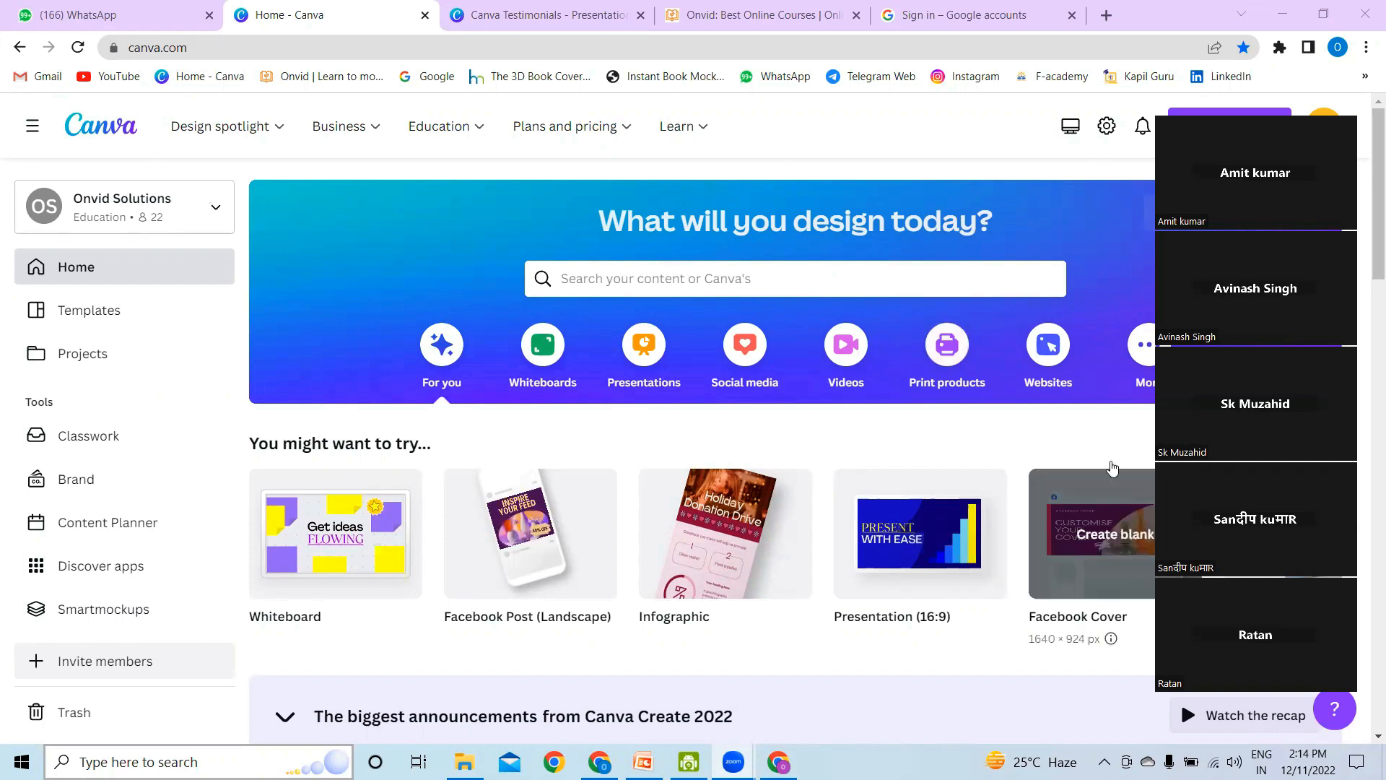
# Step: Open the Websites product page from the design spotlight options and create a new Canva website design
pyautogui.moveTo(991, 545)
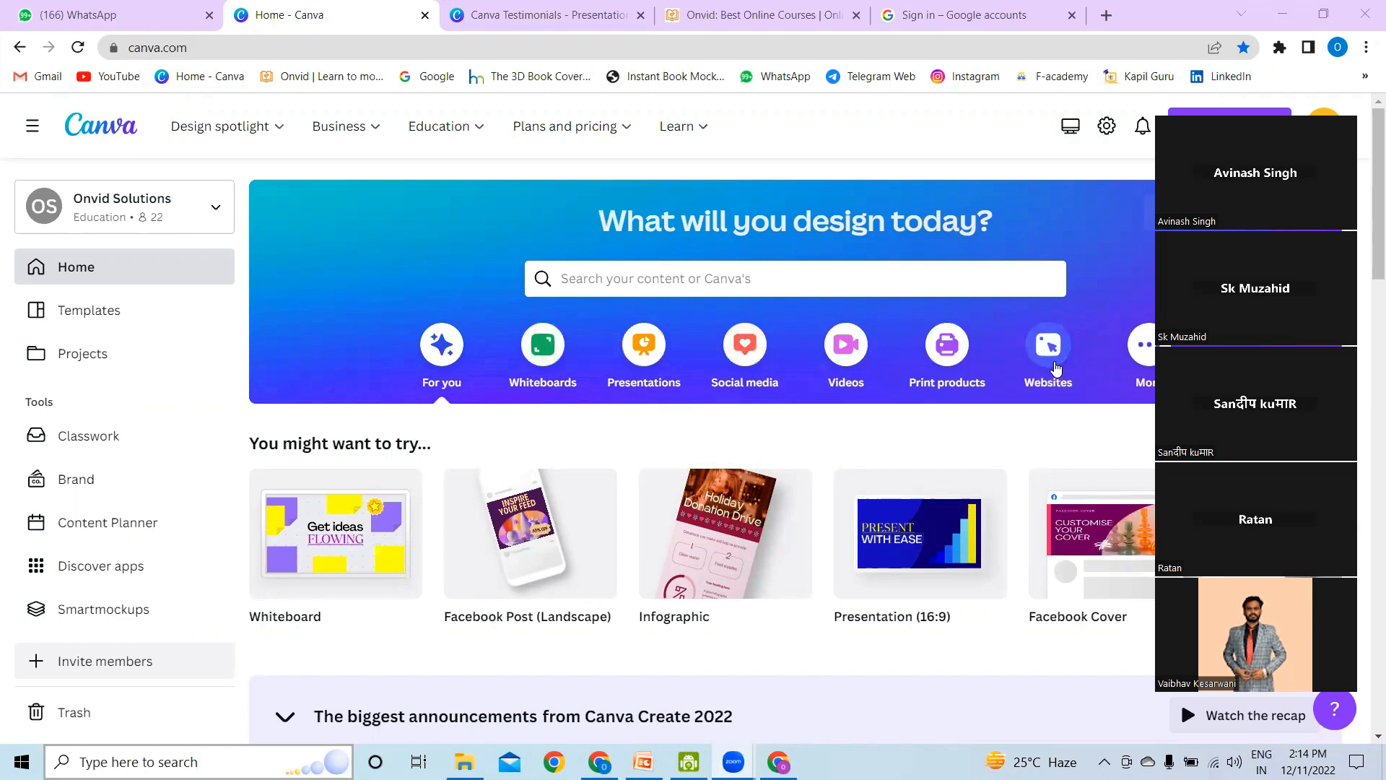
pyautogui.click(687, 277)
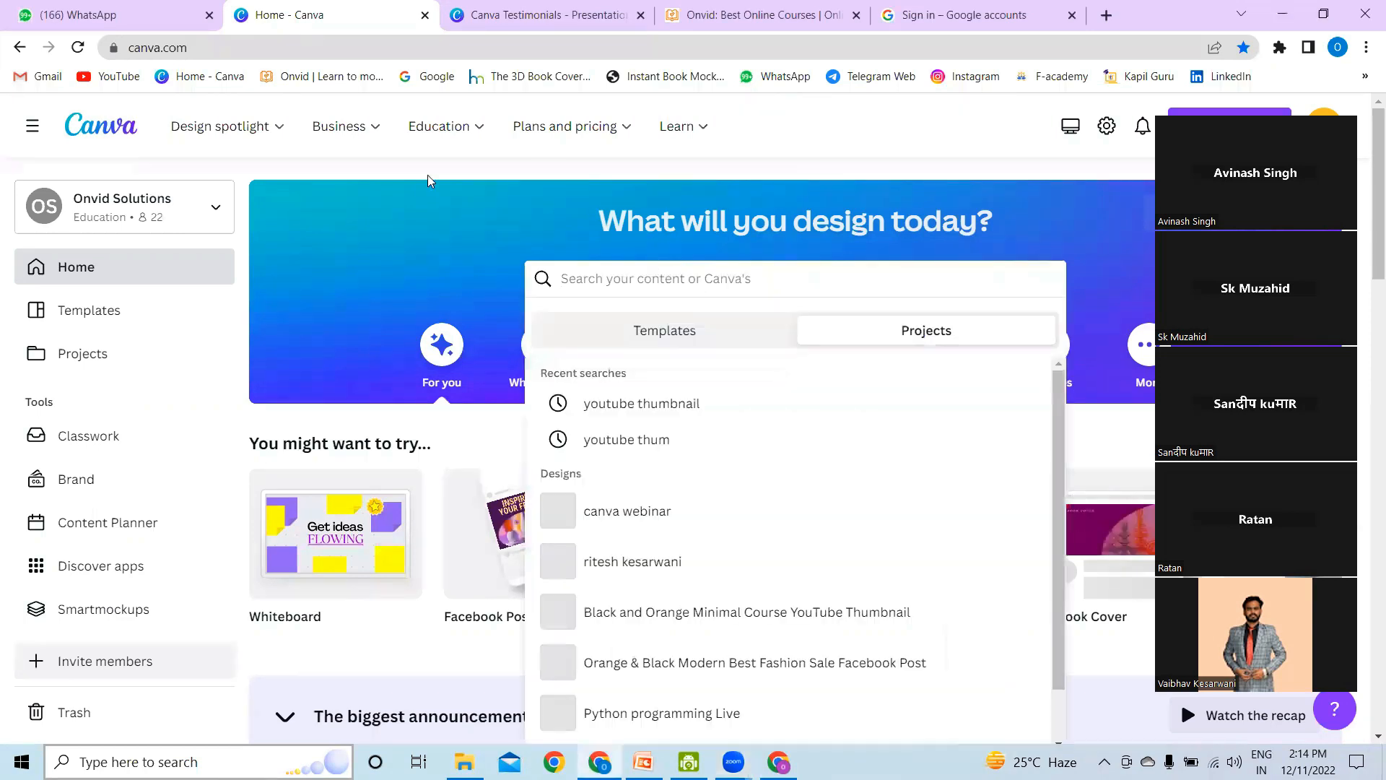
pyautogui.click(220, 134)
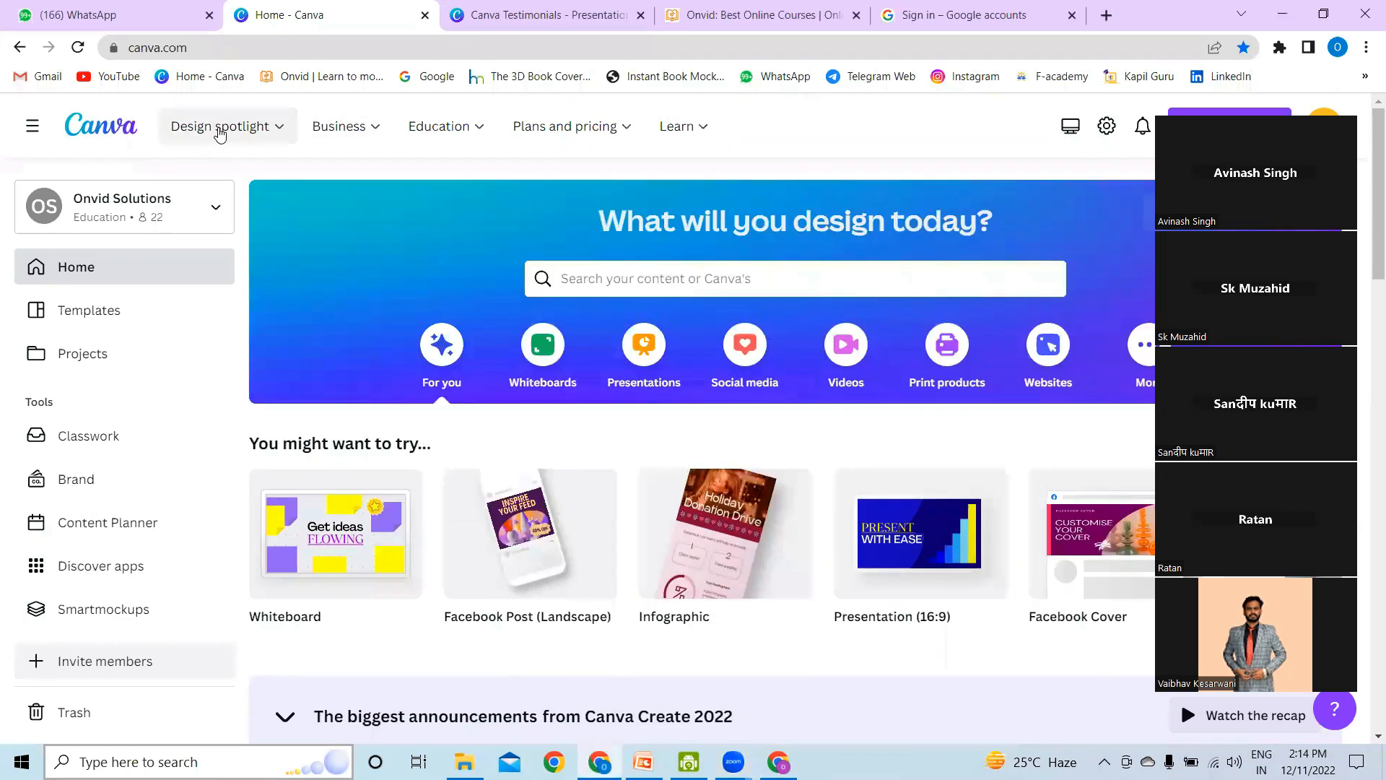
pyautogui.click(220, 134)
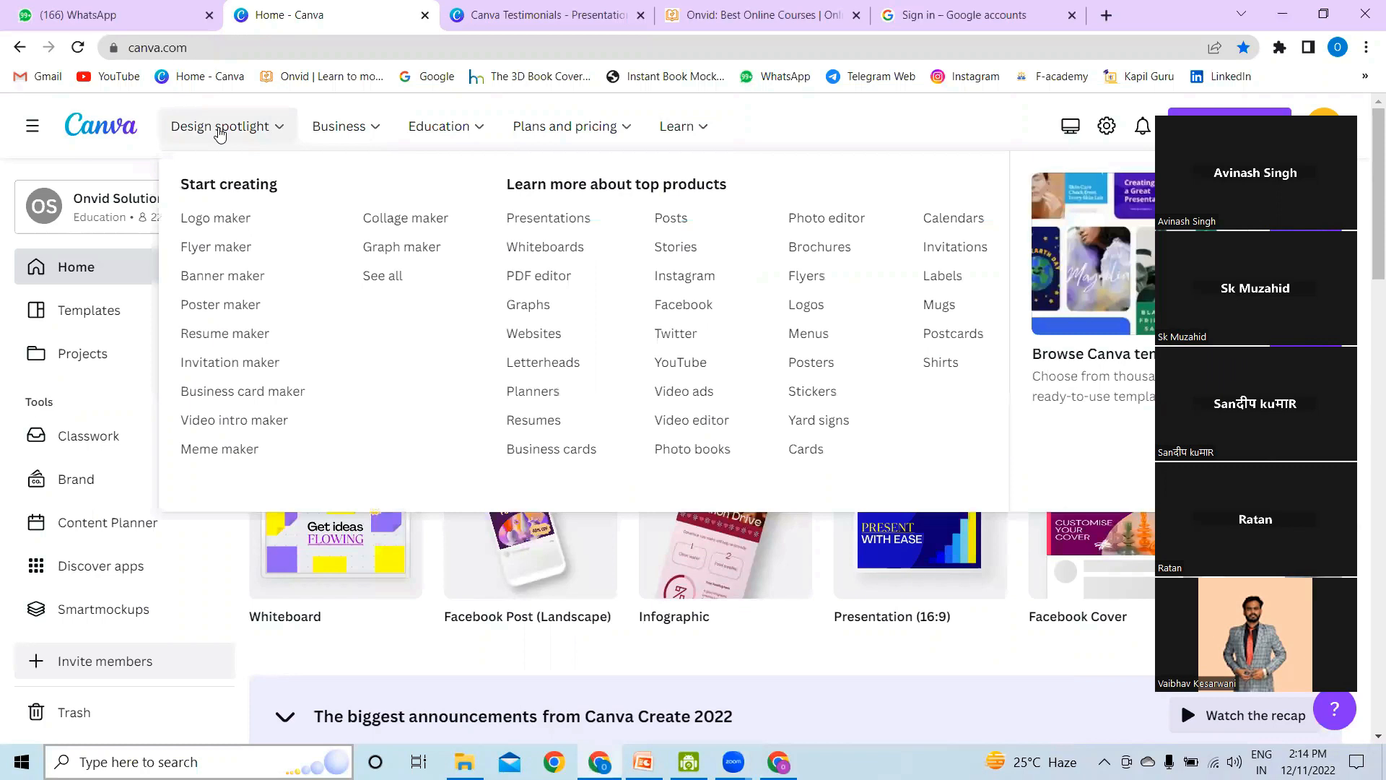
pyautogui.click(539, 340)
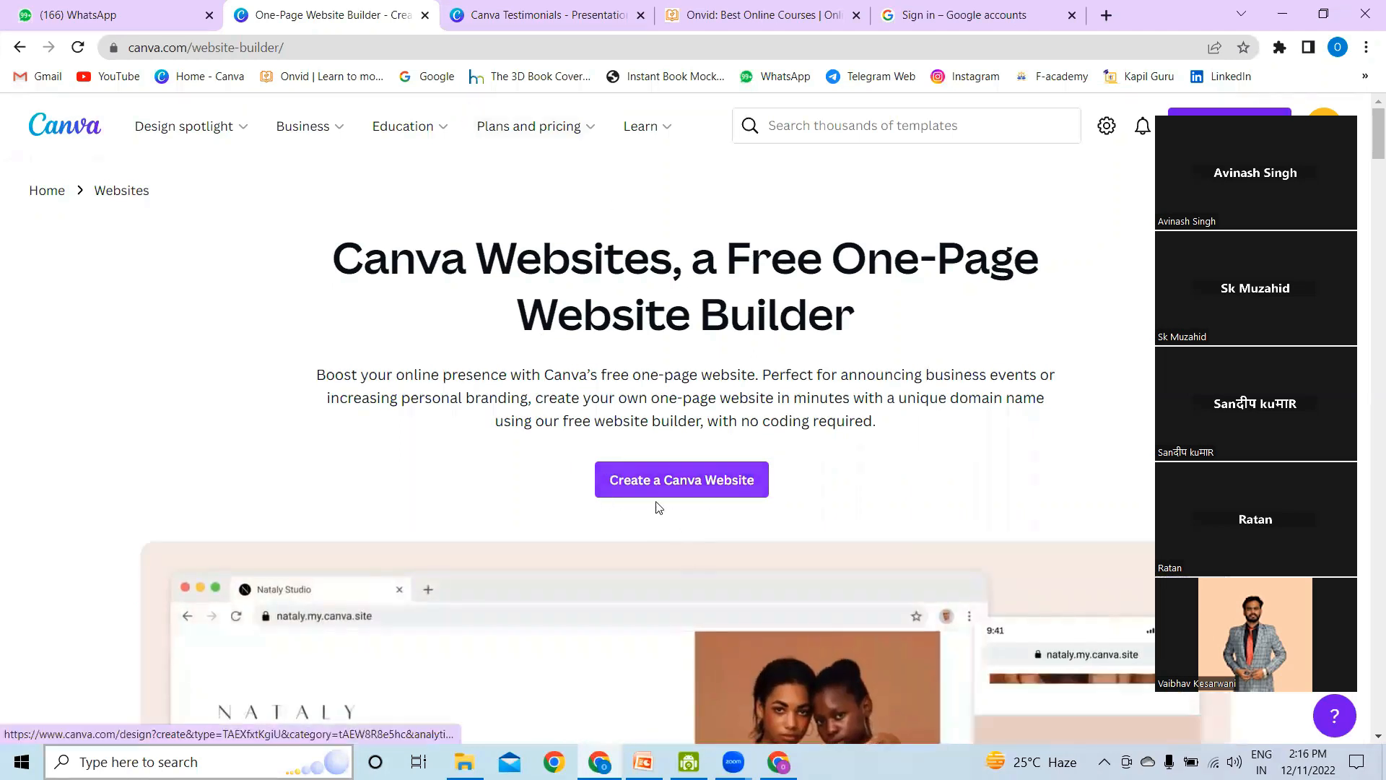
pyautogui.click(751, 489)
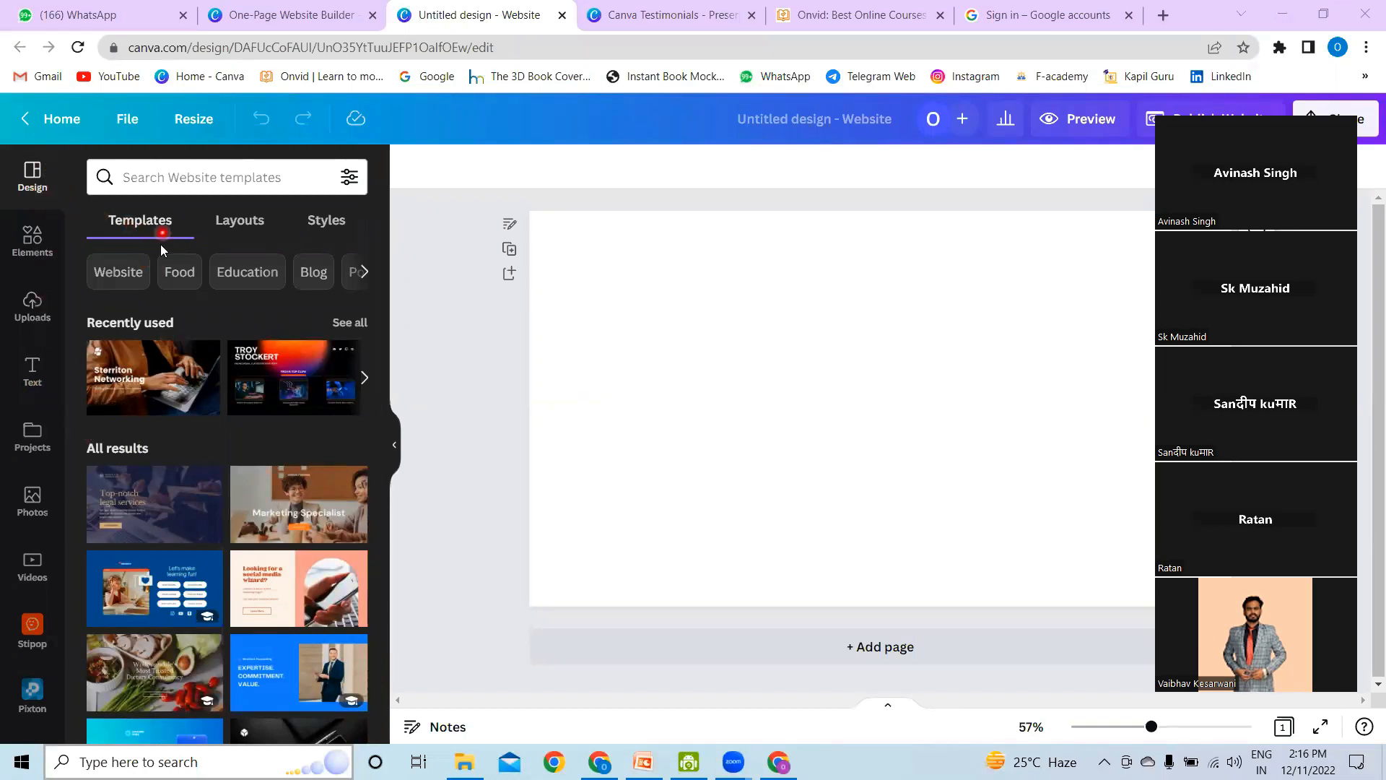
# Step: Choose the Orange Photographic Consultancy Portfolio & Resume Website template and apply all 6 of its pages
pyautogui.scroll(-1, 240, 526)
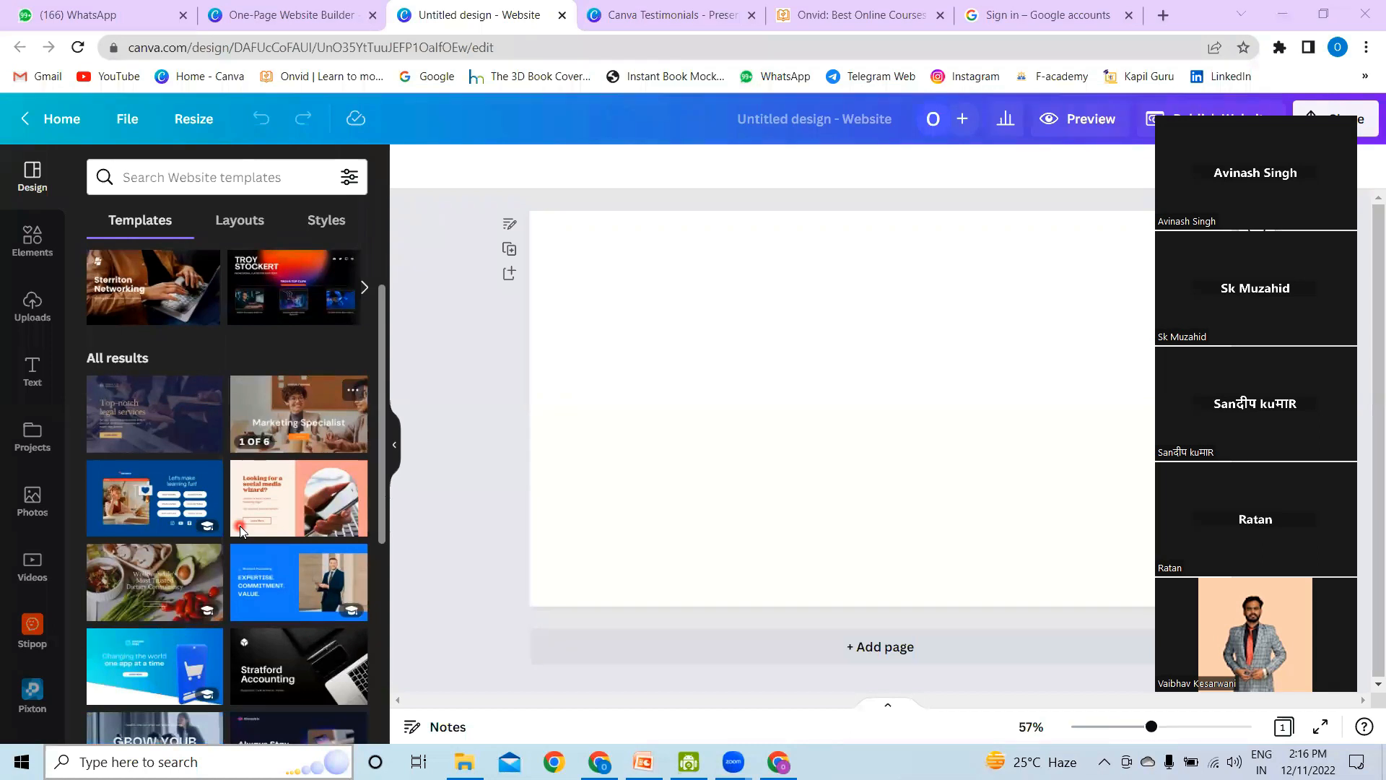
pyautogui.moveTo(239, 526)
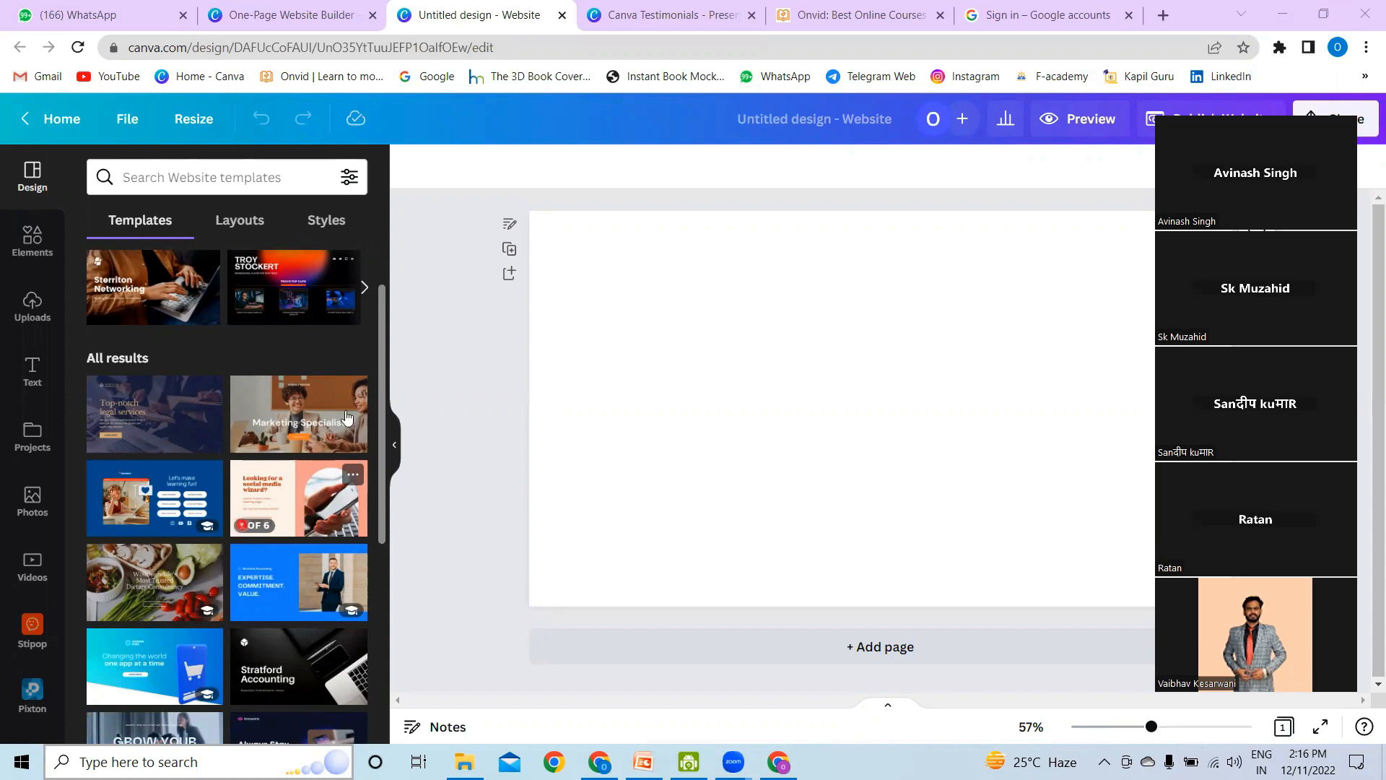
pyautogui.click(332, 431)
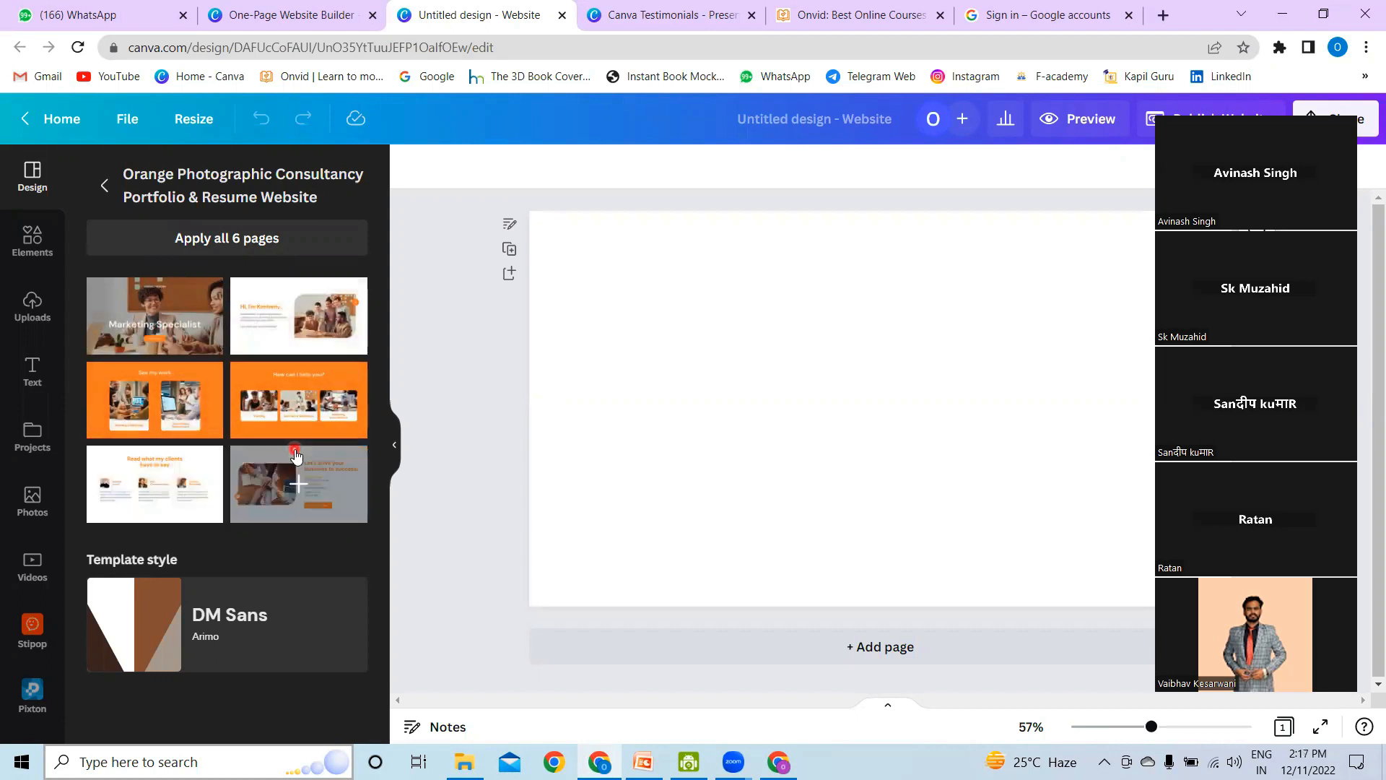
pyautogui.click(298, 499)
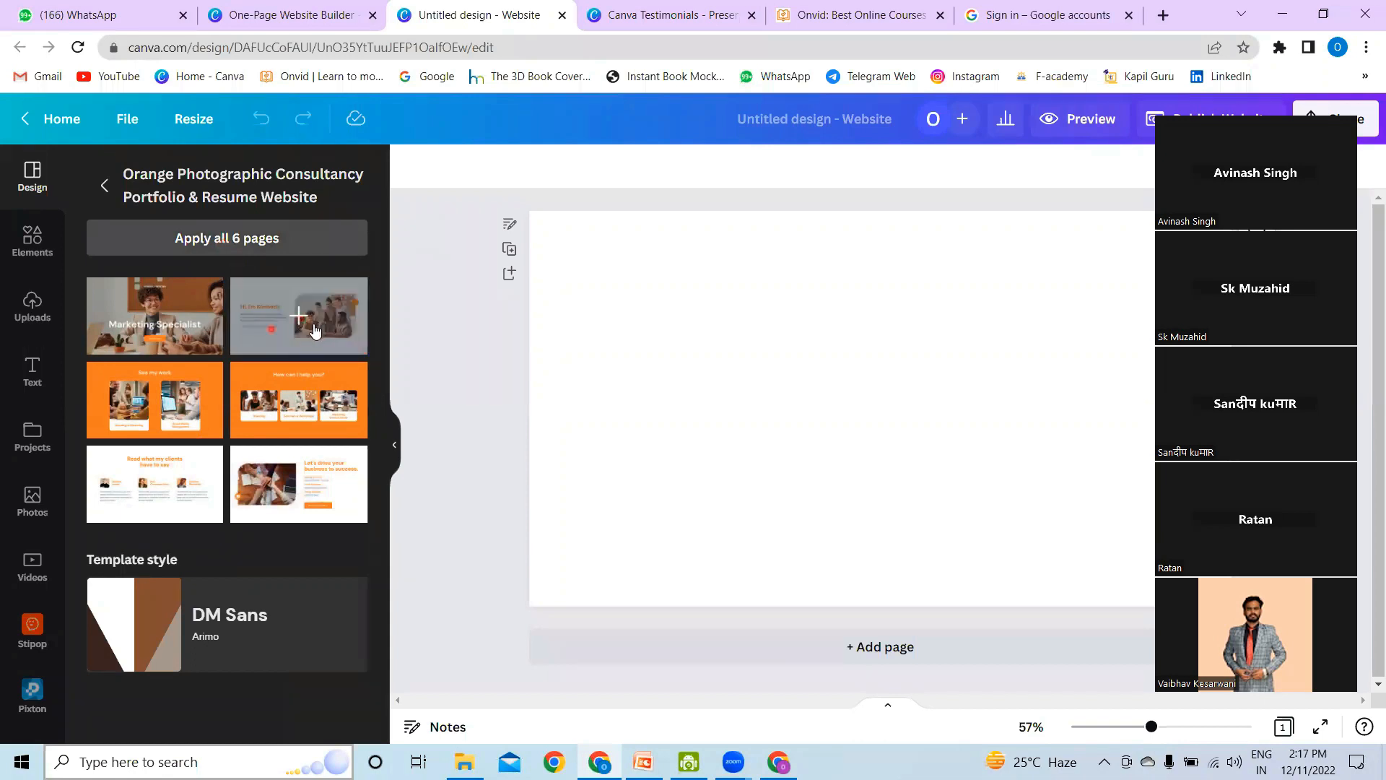
pyautogui.click(224, 248)
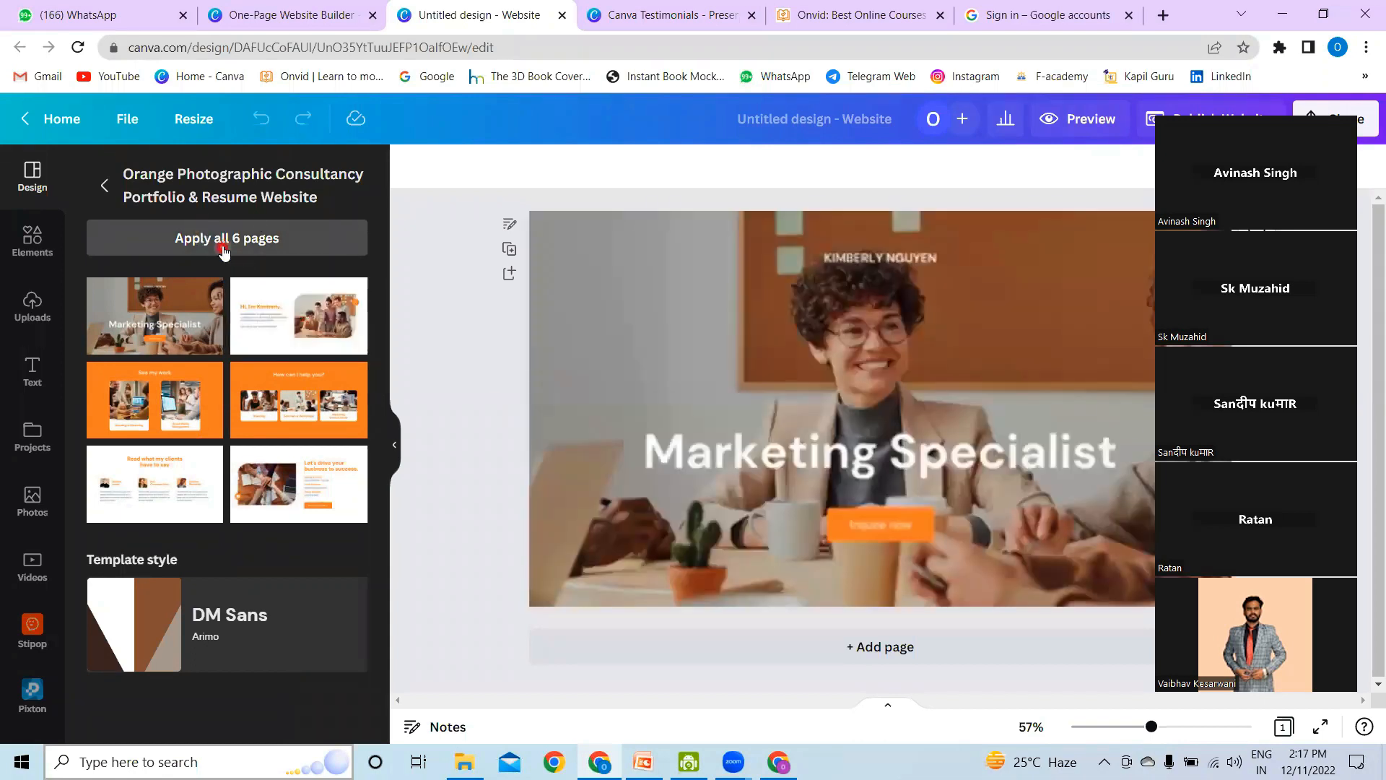
# Step: Look through the applied website pages down to the last one and examine its page controls
pyautogui.click(827, 404)
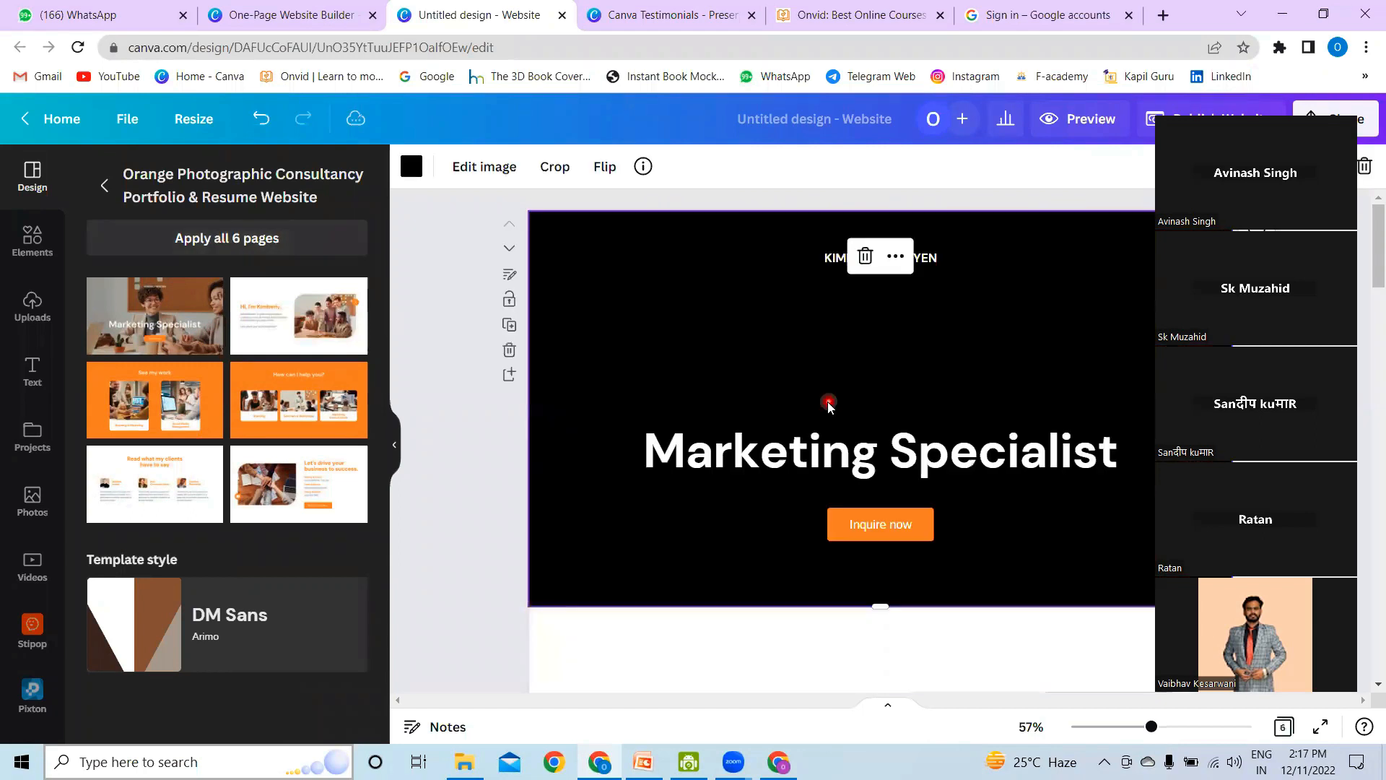
pyautogui.scroll(-6, 828, 409)
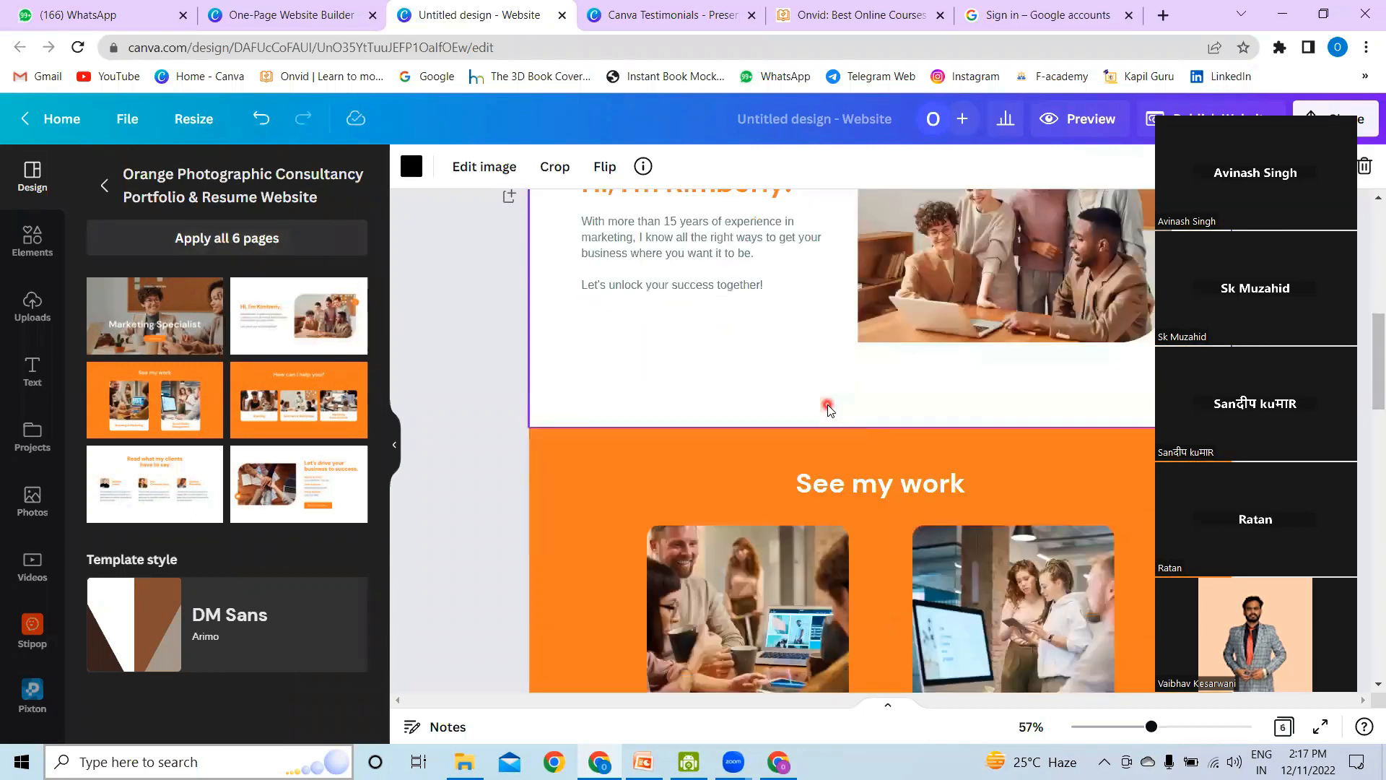
pyautogui.scroll(-10, 828, 409)
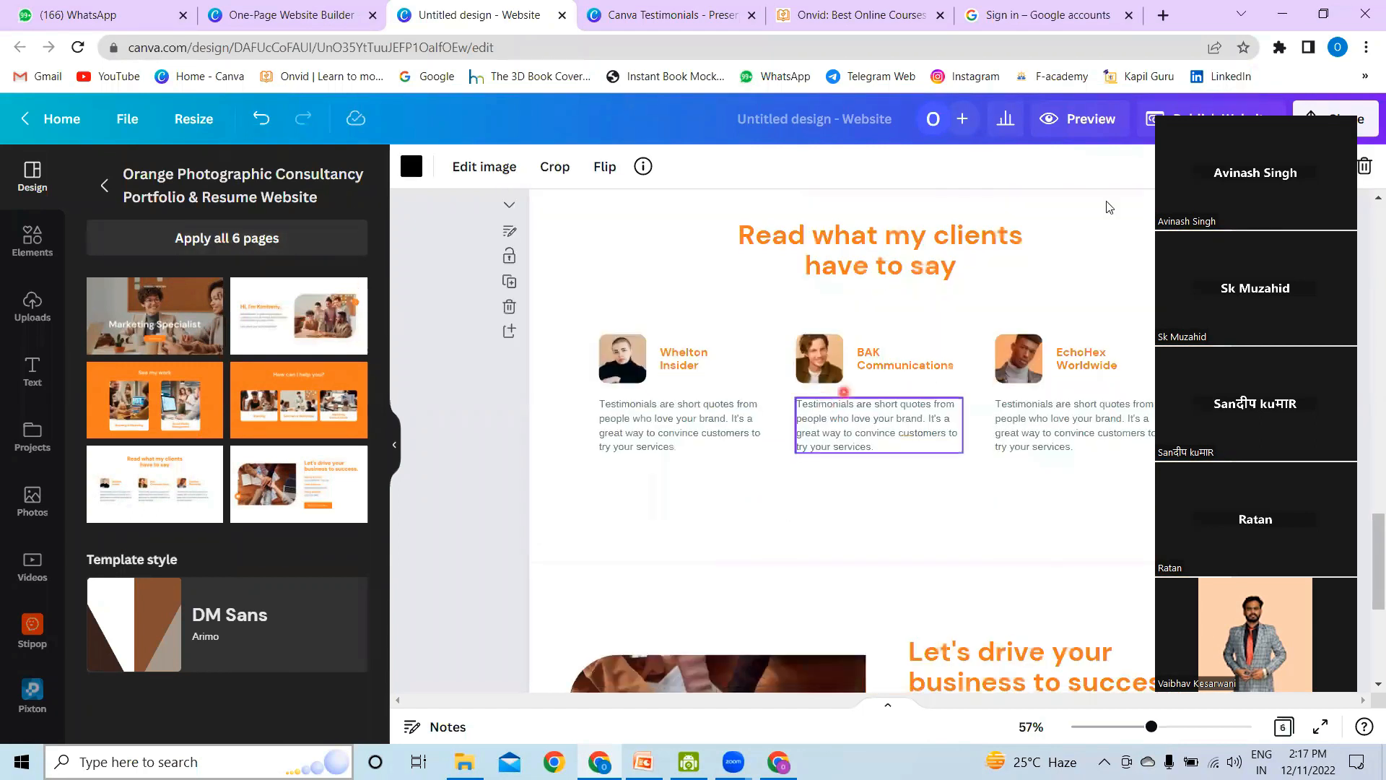
pyautogui.scroll(-5, 1023, 467)
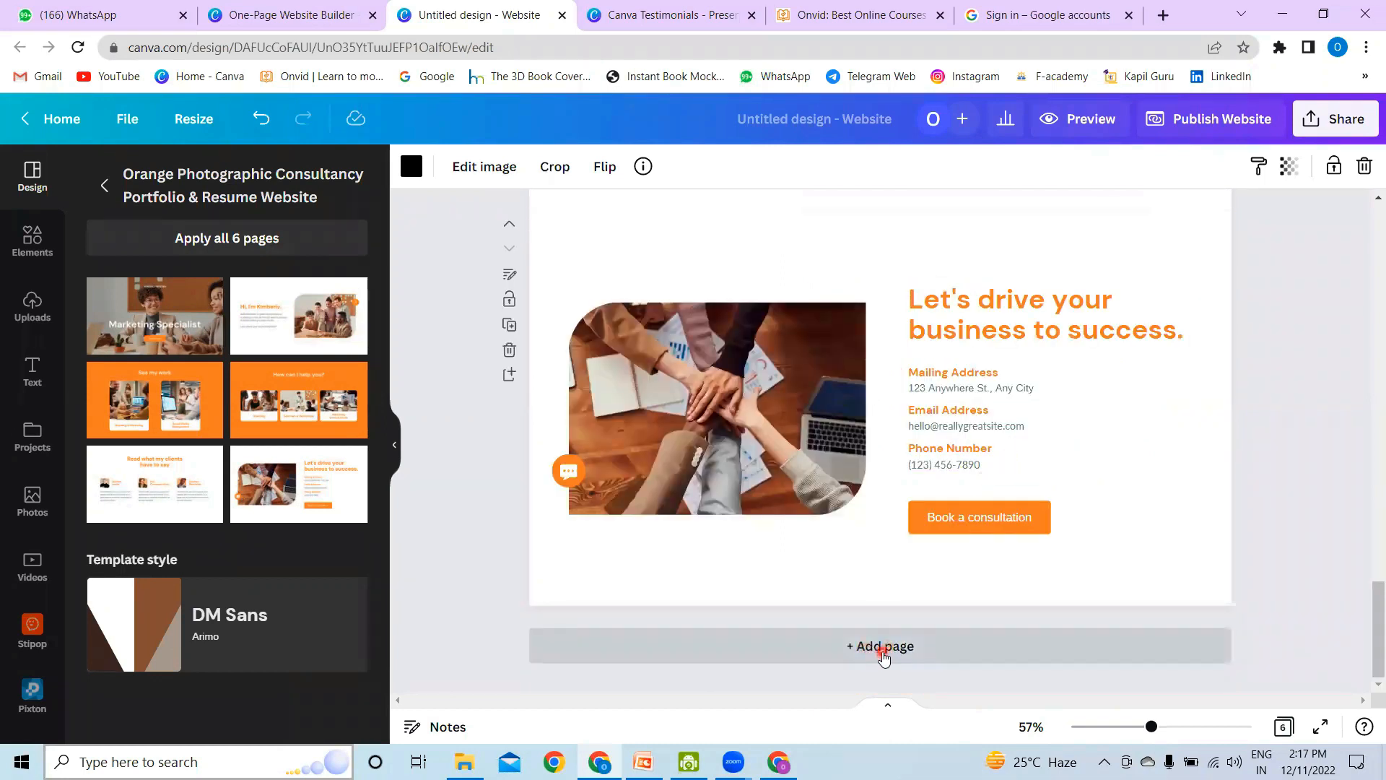
pyautogui.click(741, 309)
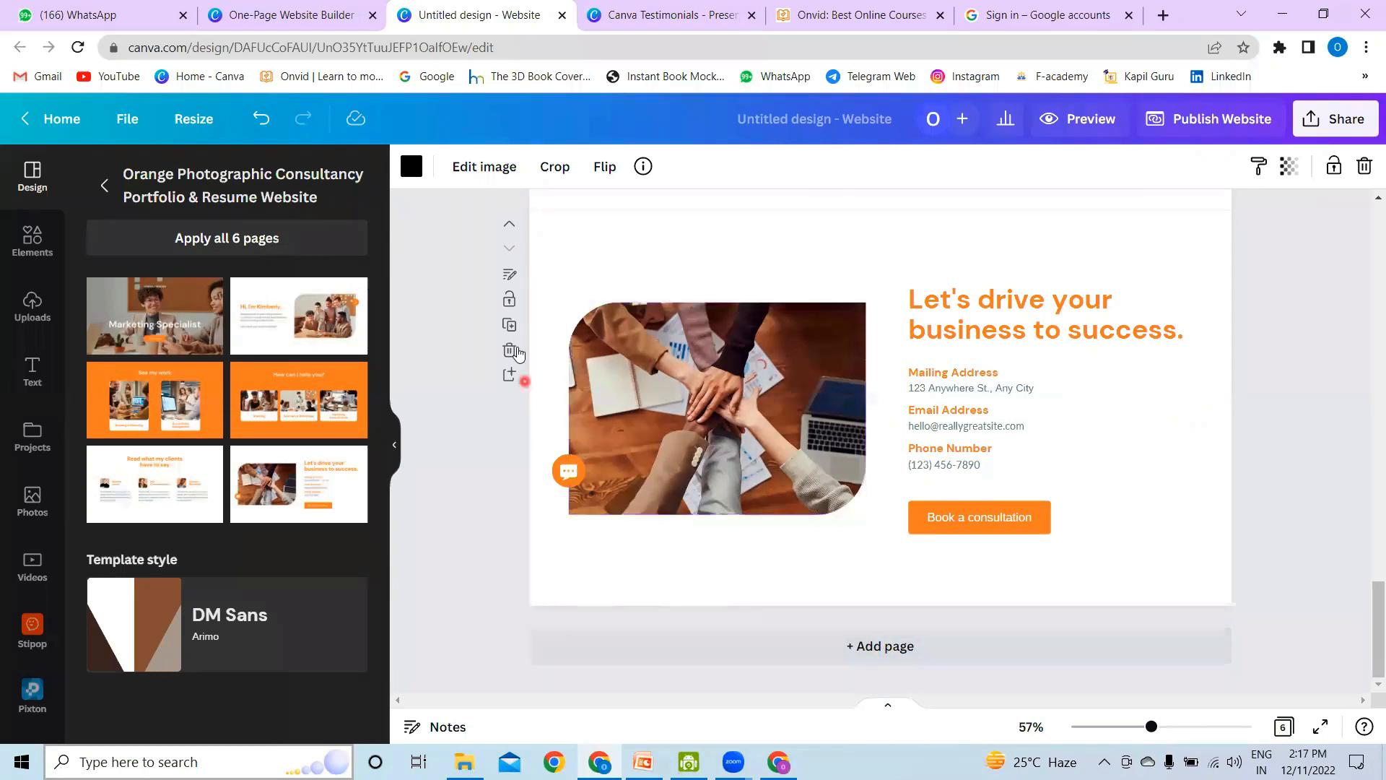
pyautogui.click(510, 326)
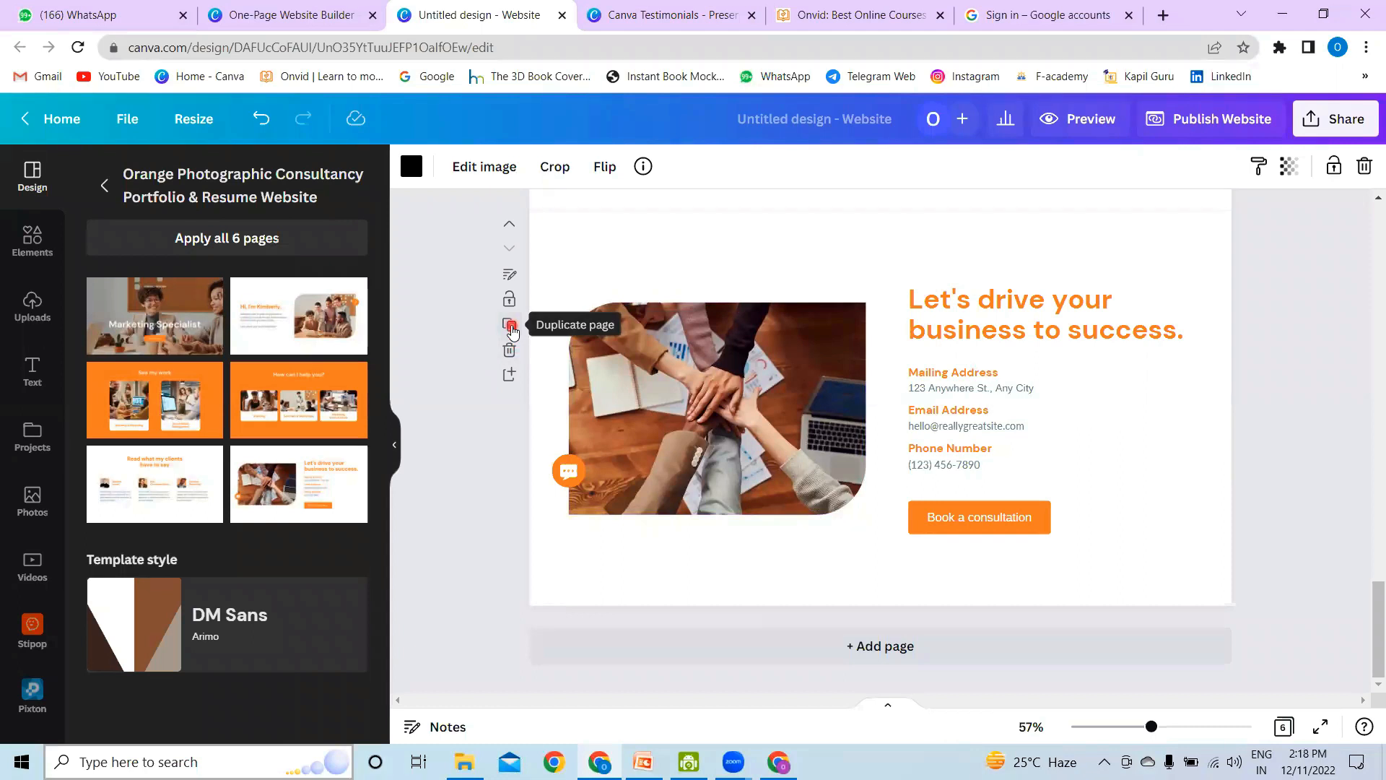
pyautogui.click(782, 301)
# Step: Duplicate the orange "How can I help you?" page
pyautogui.scroll(8, 736, 286)
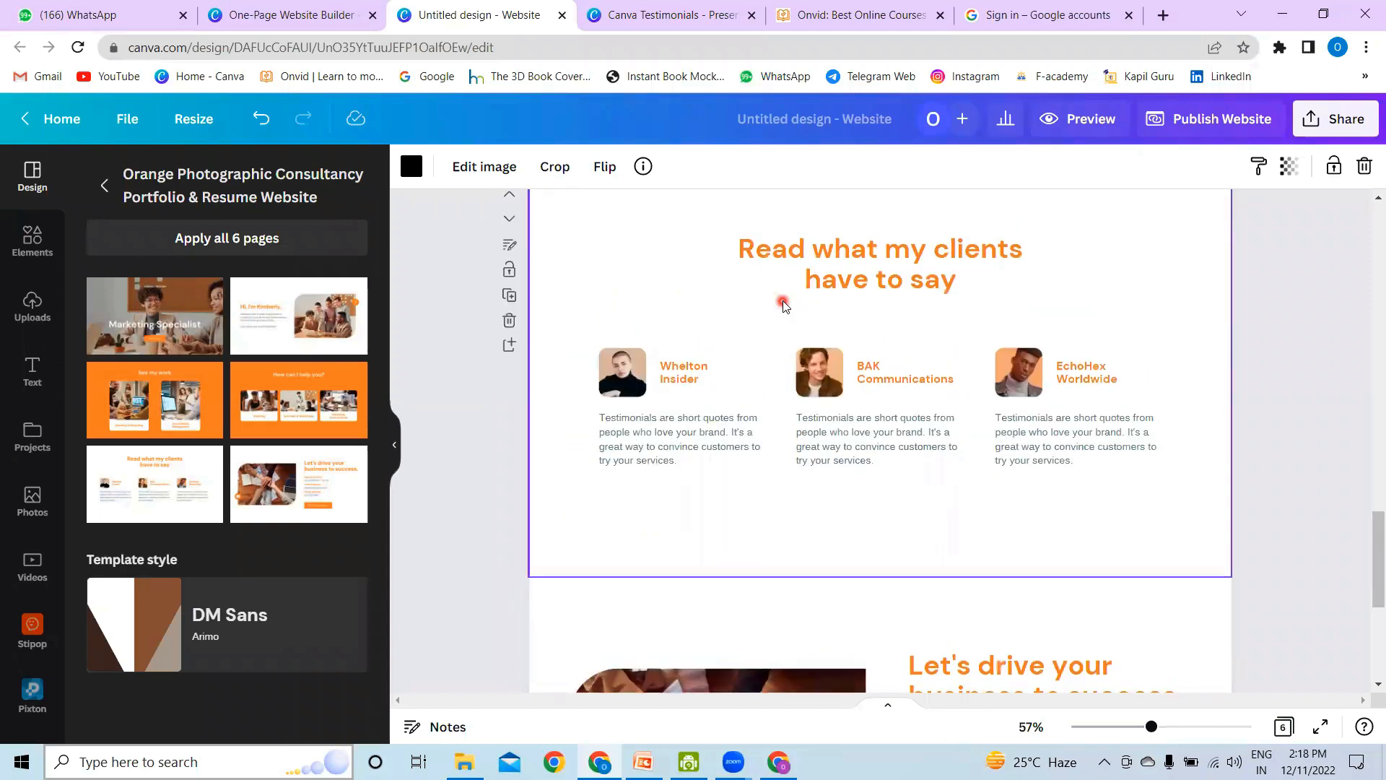
pyautogui.scroll(6, 751, 296)
pyautogui.click(513, 416)
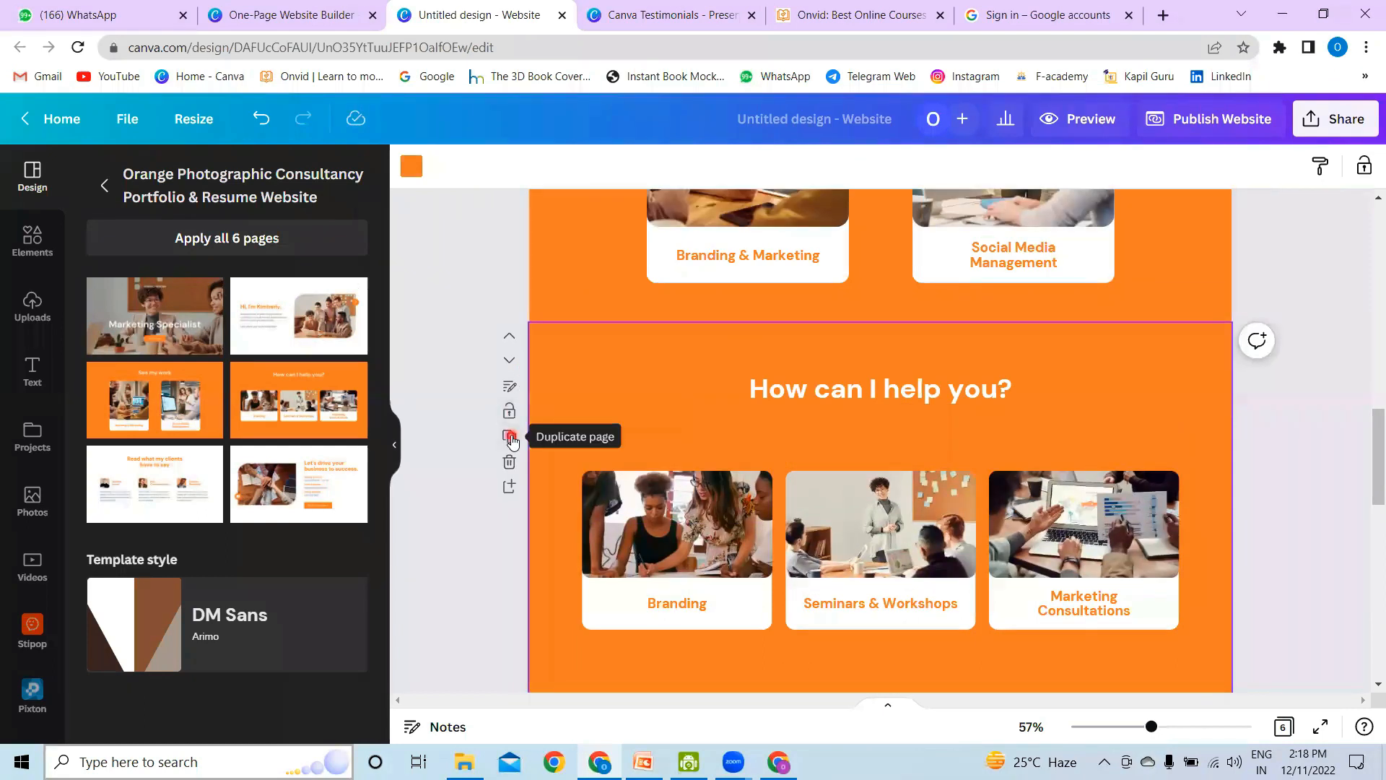
pyautogui.click(510, 437)
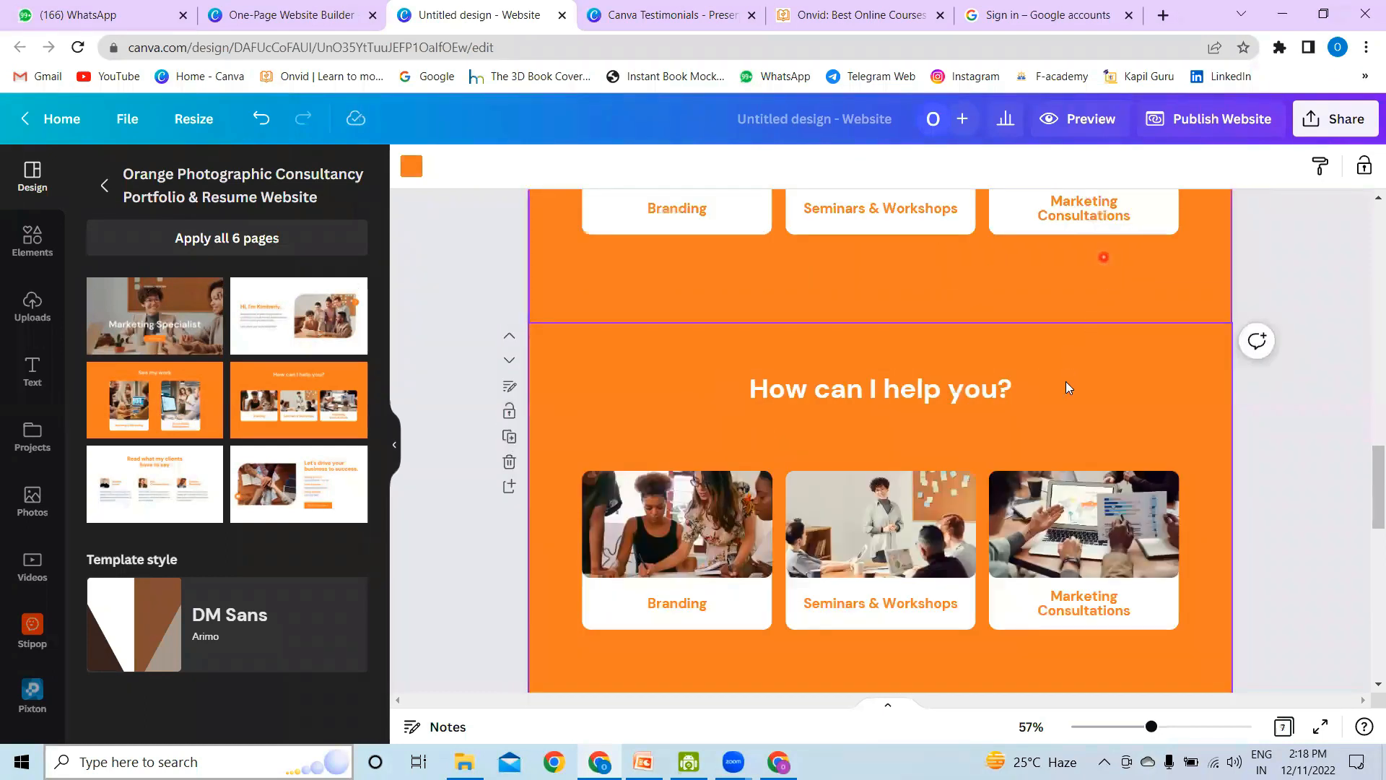
# Step: Move the duplicated "How can I help you?" page down one position, below the client testimonials page
pyautogui.scroll(4, 1066, 381)
pyautogui.scroll(-3, 1066, 381)
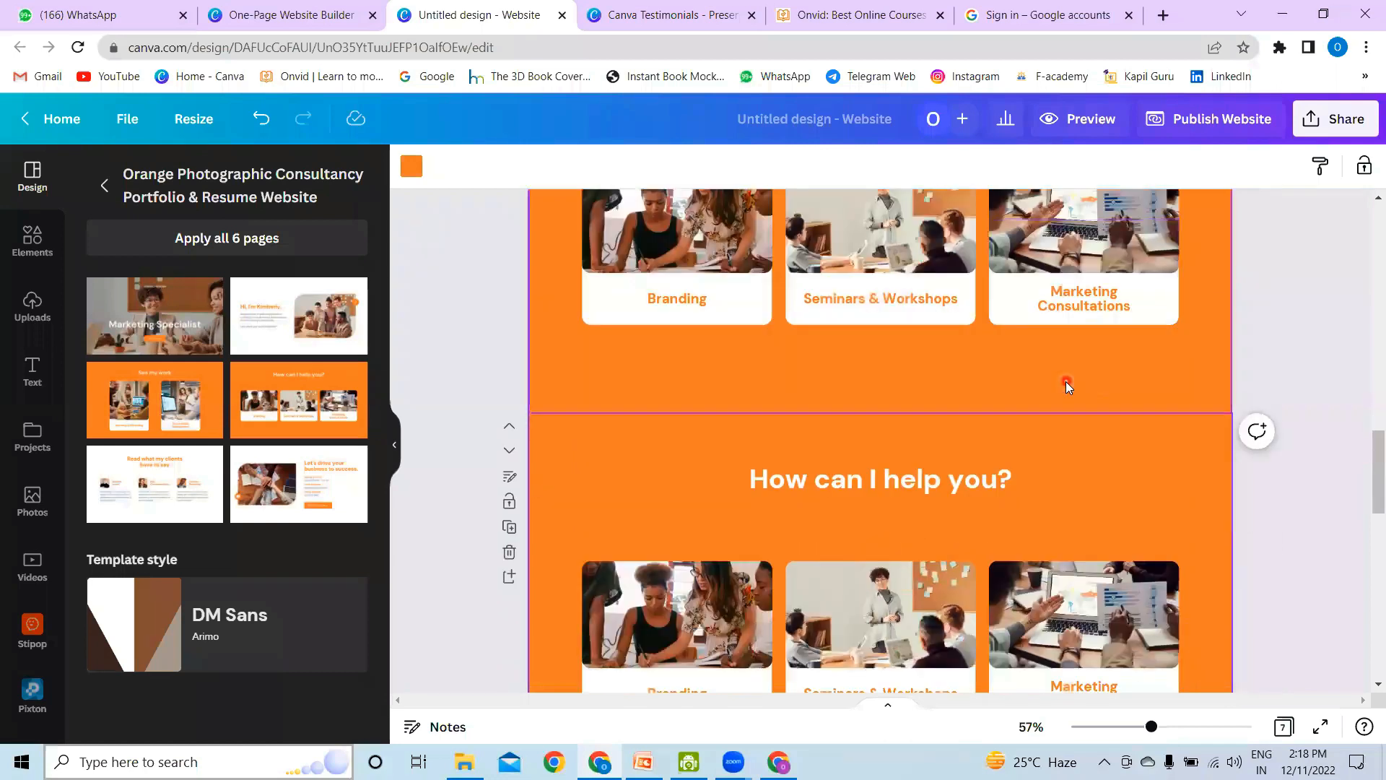
pyautogui.scroll(3, 1025, 390)
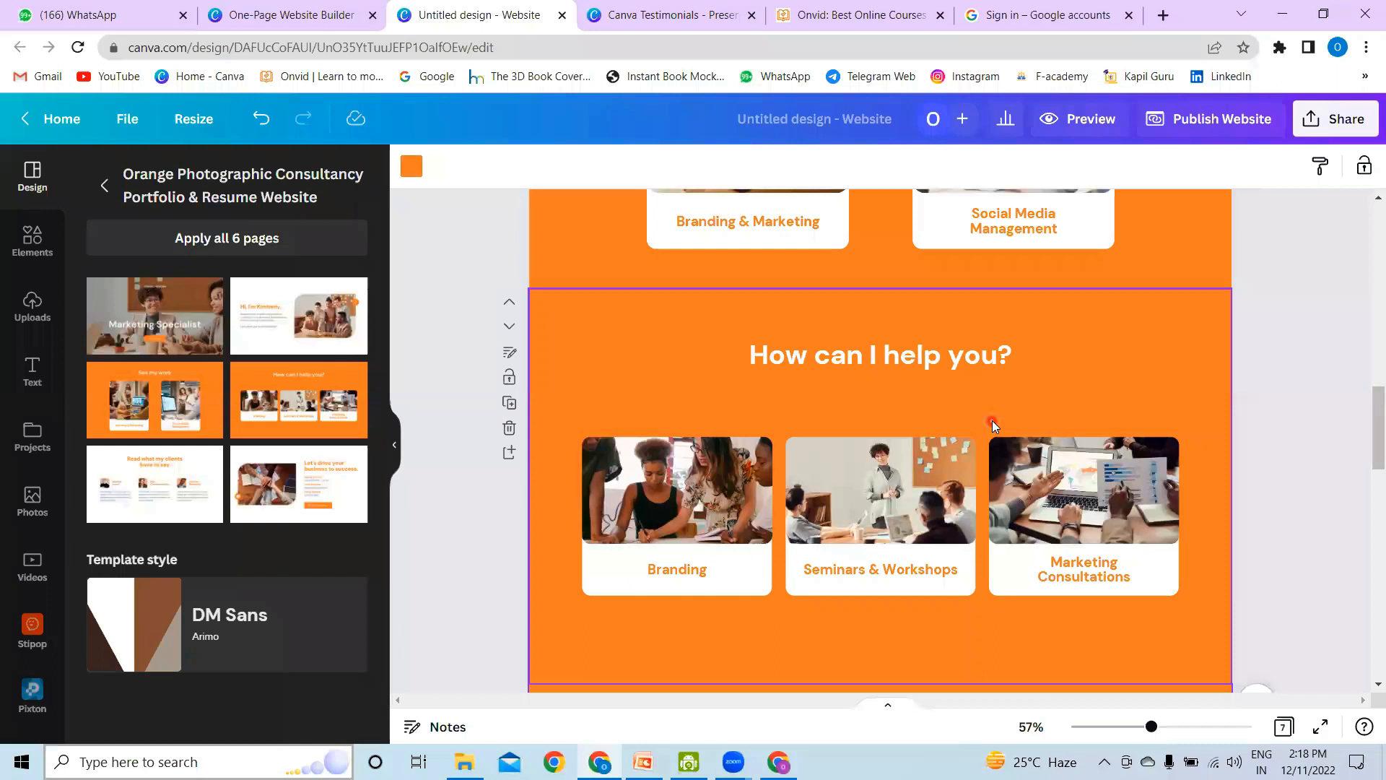
pyautogui.scroll(-4, 991, 420)
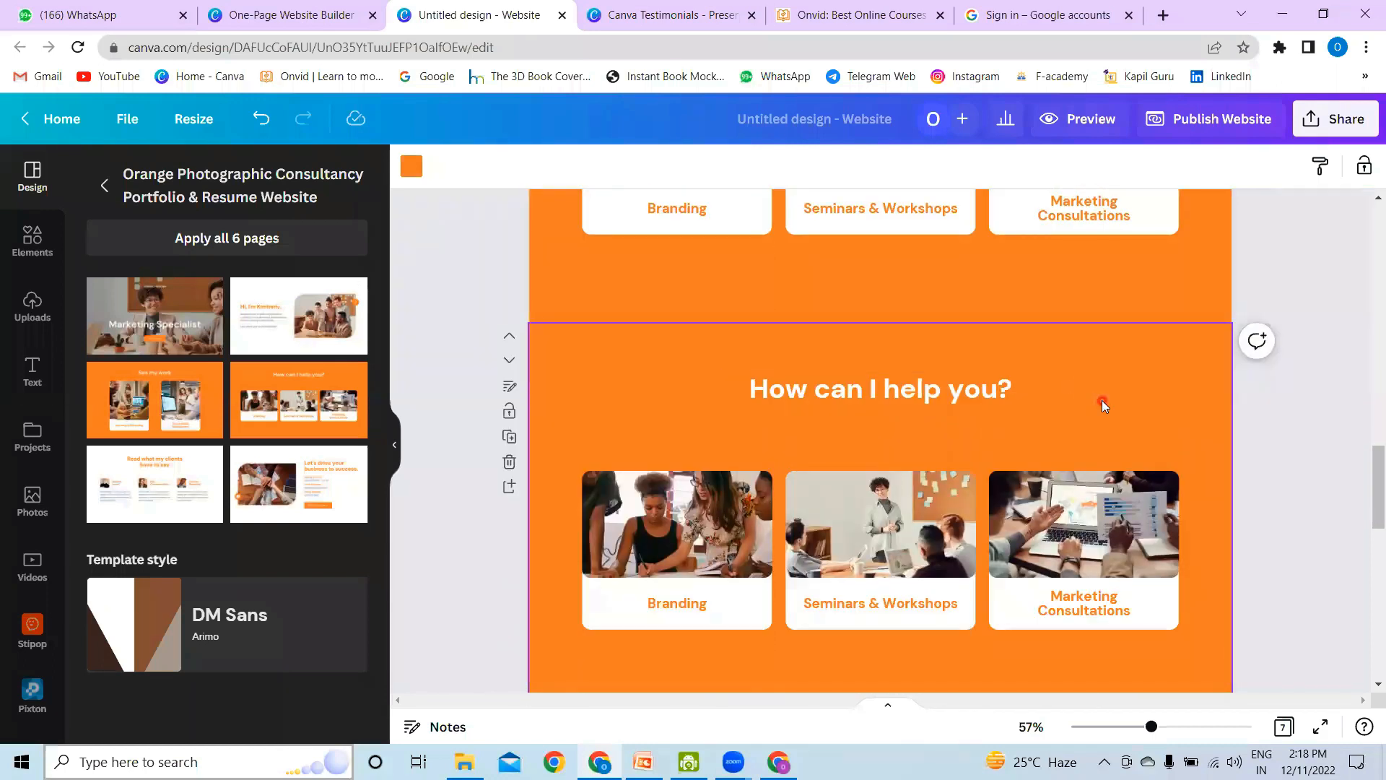
pyautogui.click(510, 367)
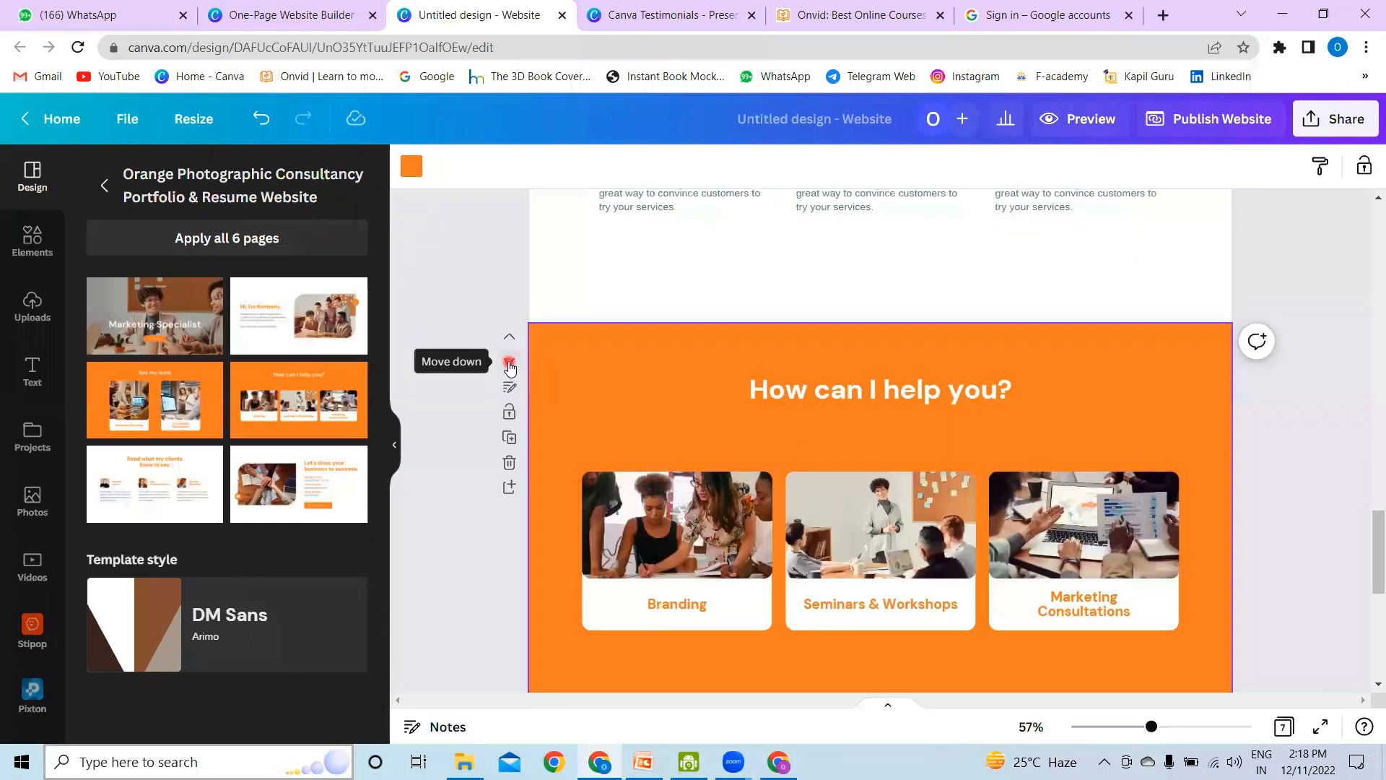
# Step: Review the new page order up to the first page, and browse the full list of website templates
pyautogui.scroll(5, 1121, 439)
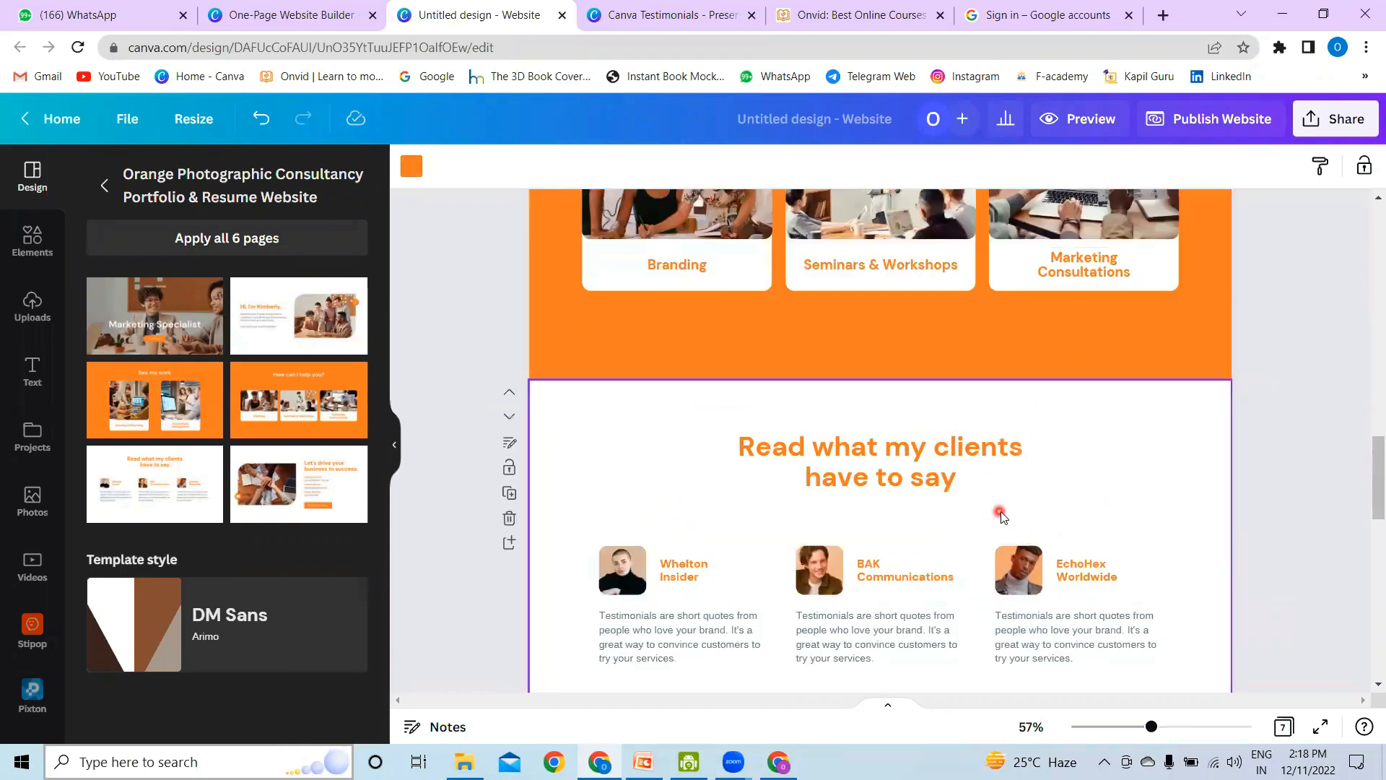
pyautogui.scroll(-3, 1001, 516)
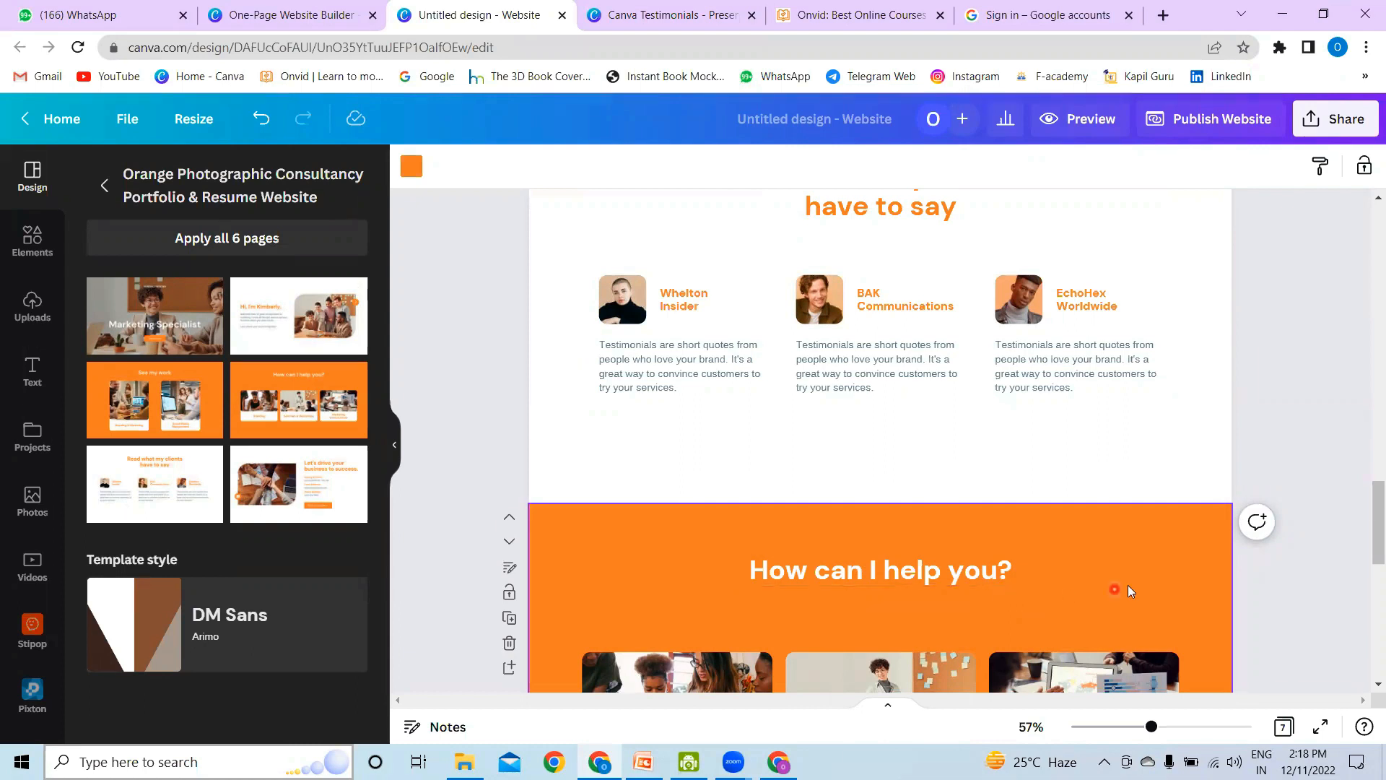
pyautogui.scroll(6, 1128, 585)
pyautogui.scroll(10, 1130, 581)
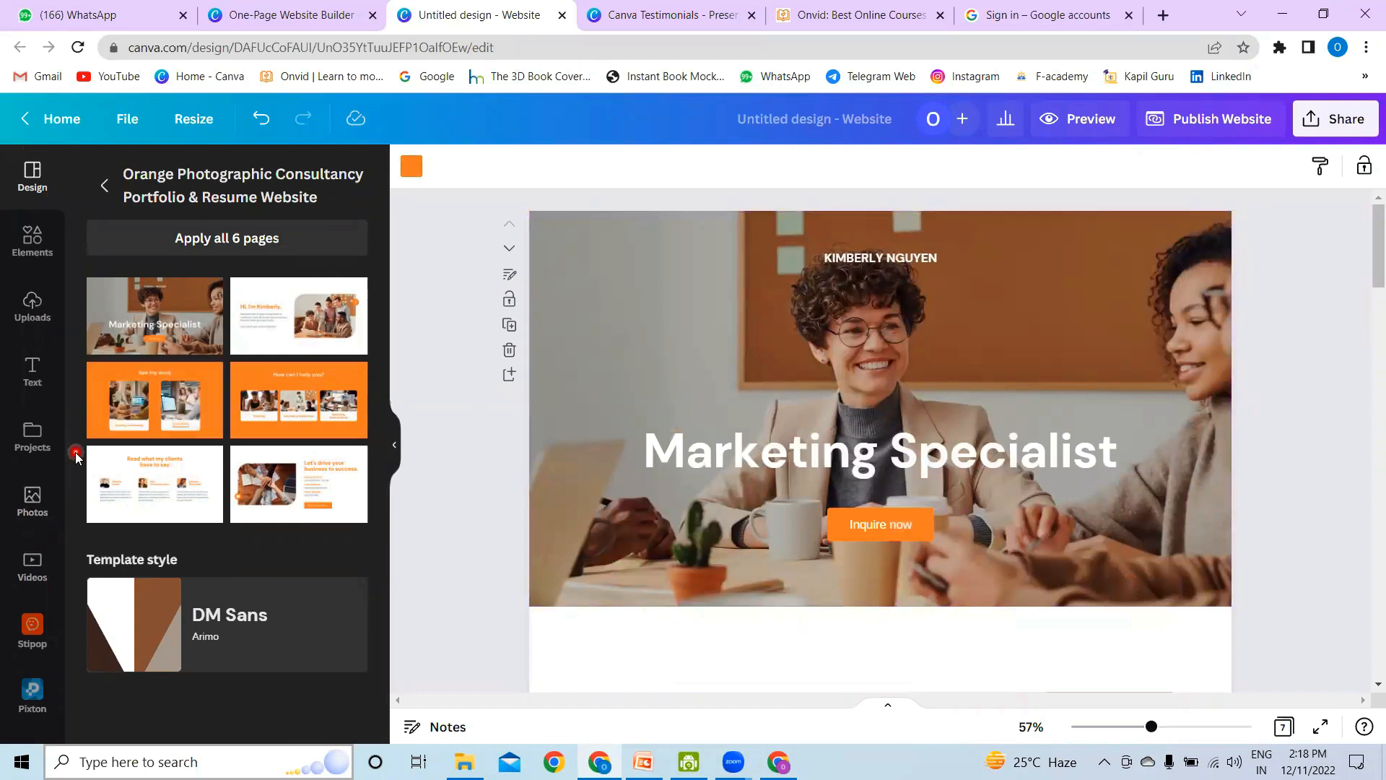
pyautogui.click(104, 185)
pyautogui.scroll(-6, 251, 445)
pyautogui.scroll(-10, 252, 454)
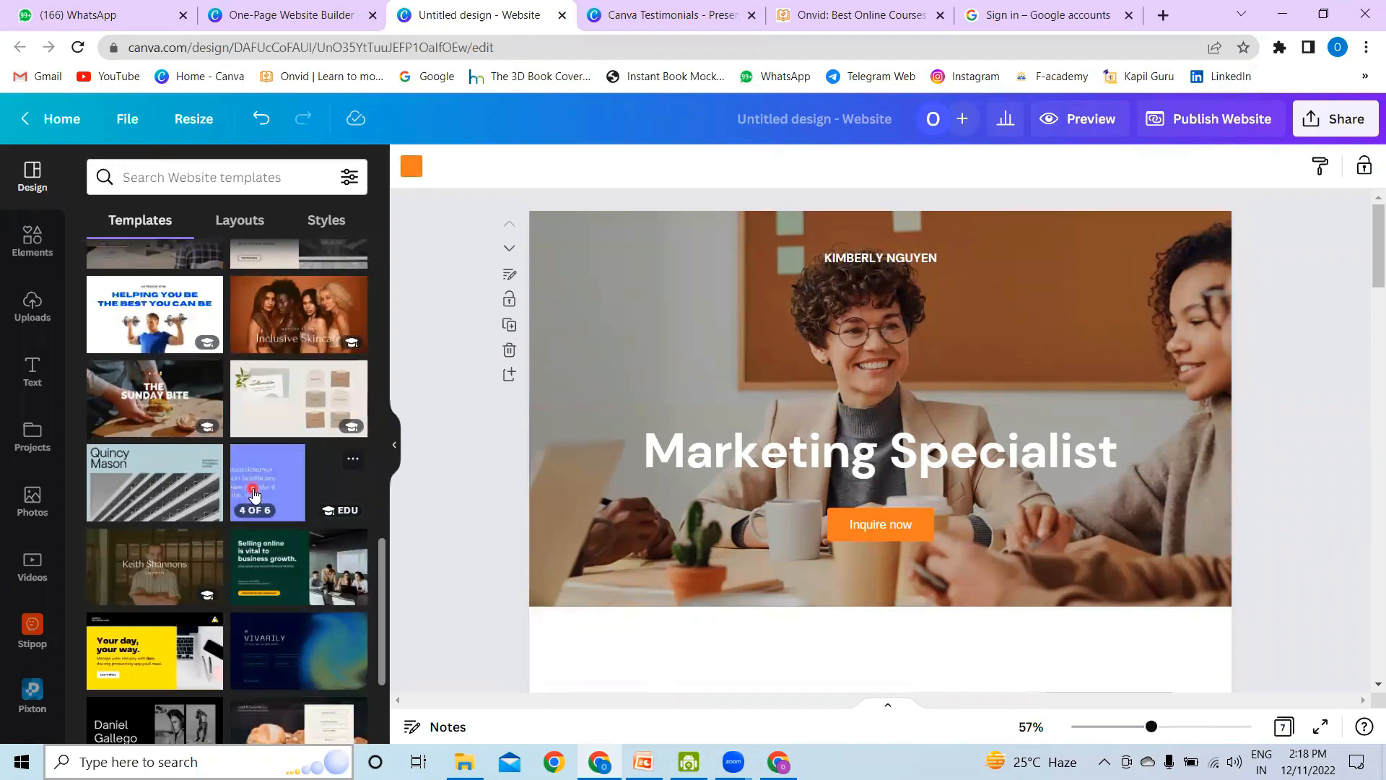
# Step: Change the fill colour of the "Inquire now" button on the first page to yellow, found by searching for "yellow"
pyautogui.click(948, 455)
pyautogui.click(881, 258)
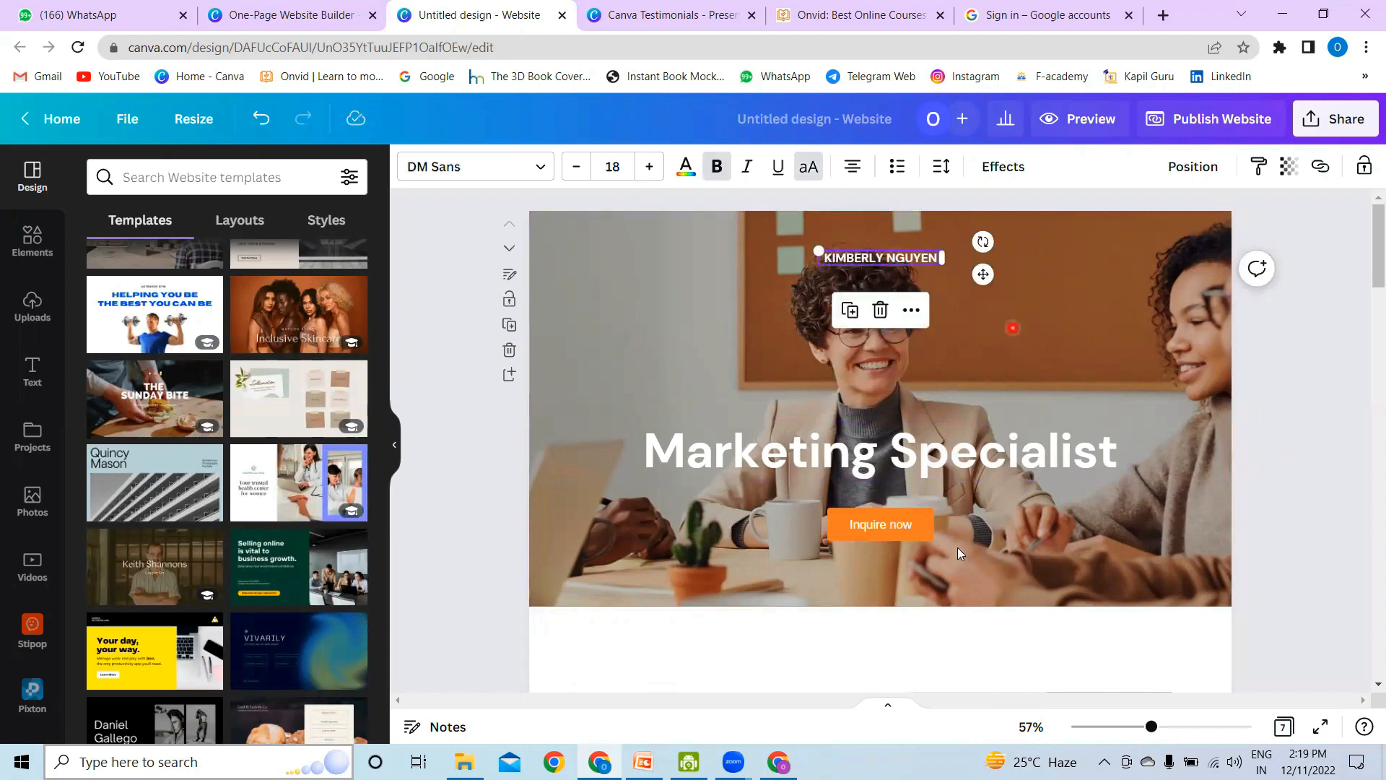
pyautogui.click(922, 539)
pyautogui.click(921, 534)
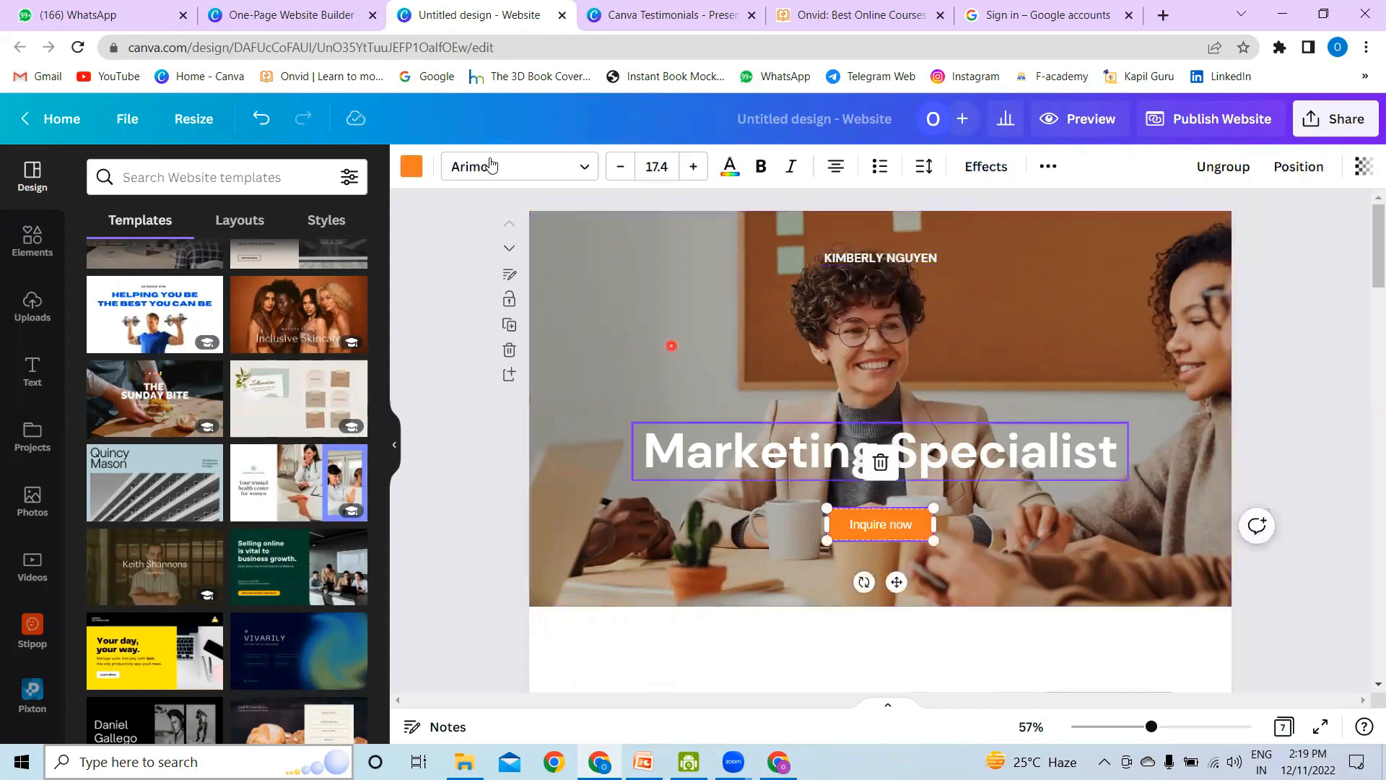
pyautogui.click(412, 166)
pyautogui.scroll(-1, 260, 391)
pyautogui.scroll(1, 260, 392)
pyautogui.click(208, 176)
pyautogui.write('yellow')
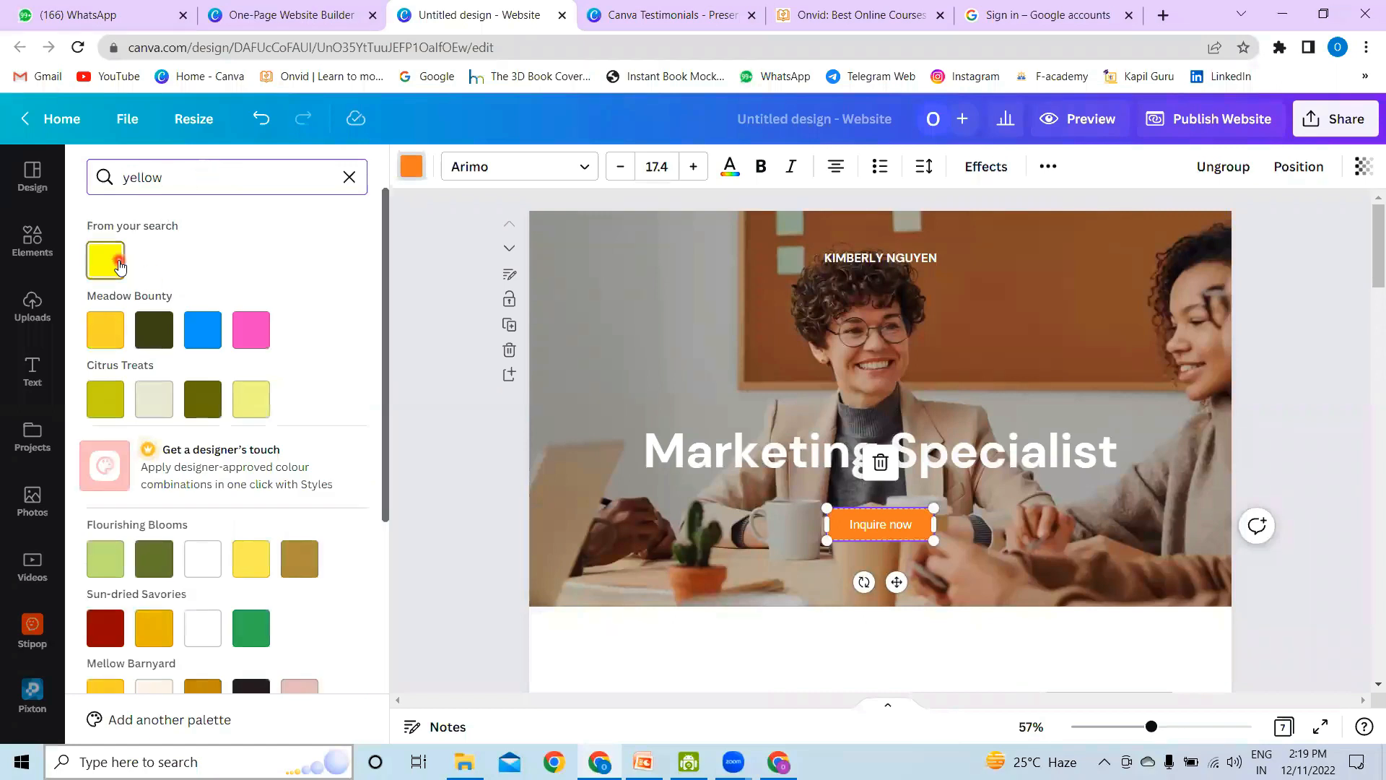
pyautogui.click(115, 264)
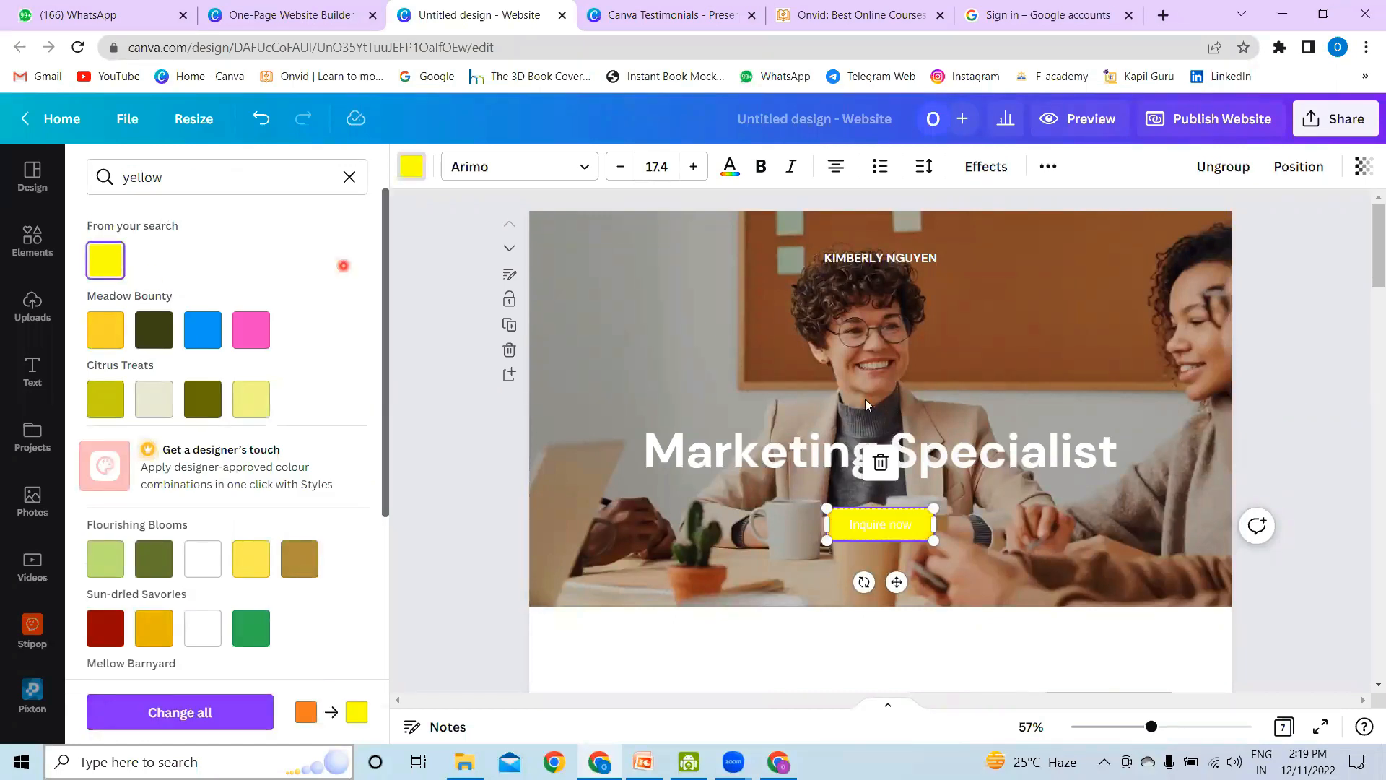
# Step: Set the text colour of the "Inquire now" button to black (#000000)
pyautogui.click(889, 529)
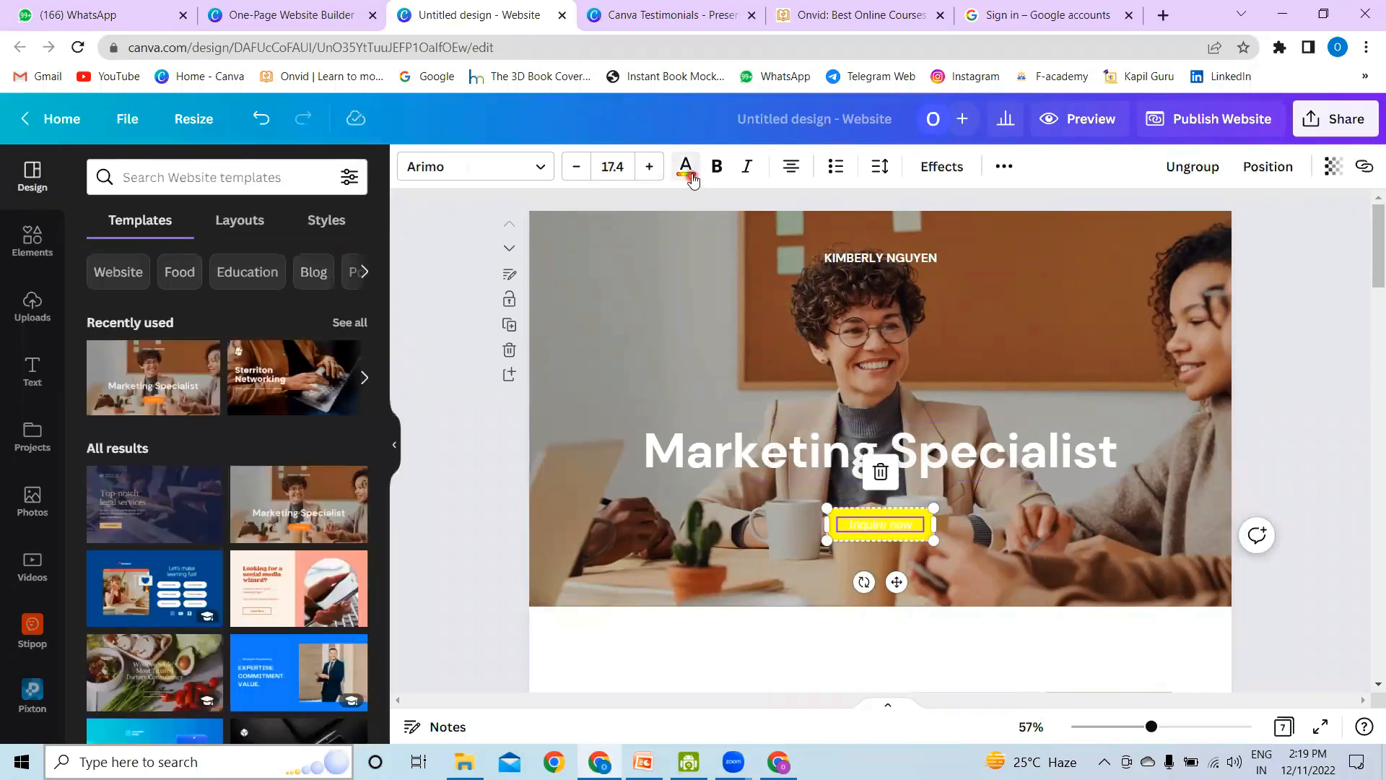
pyautogui.click(686, 168)
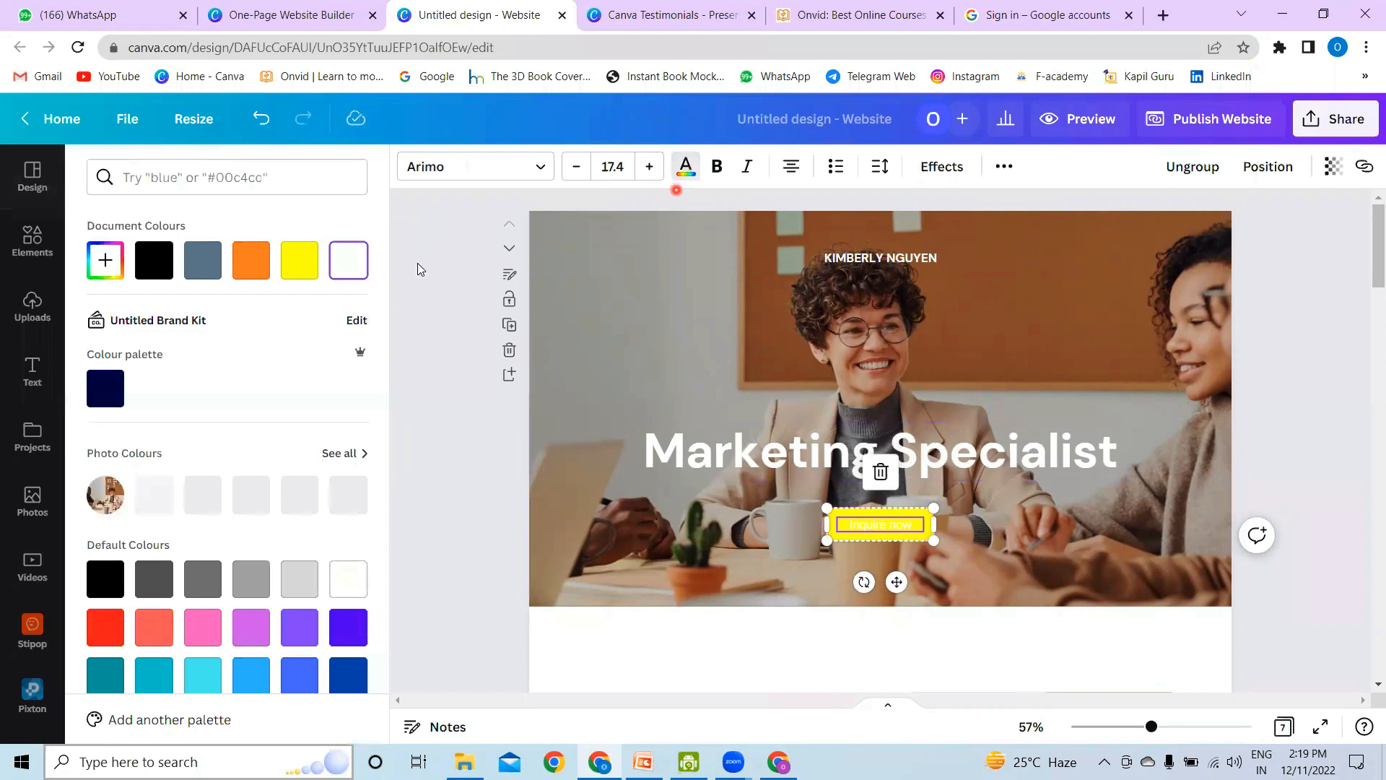
pyautogui.click(162, 268)
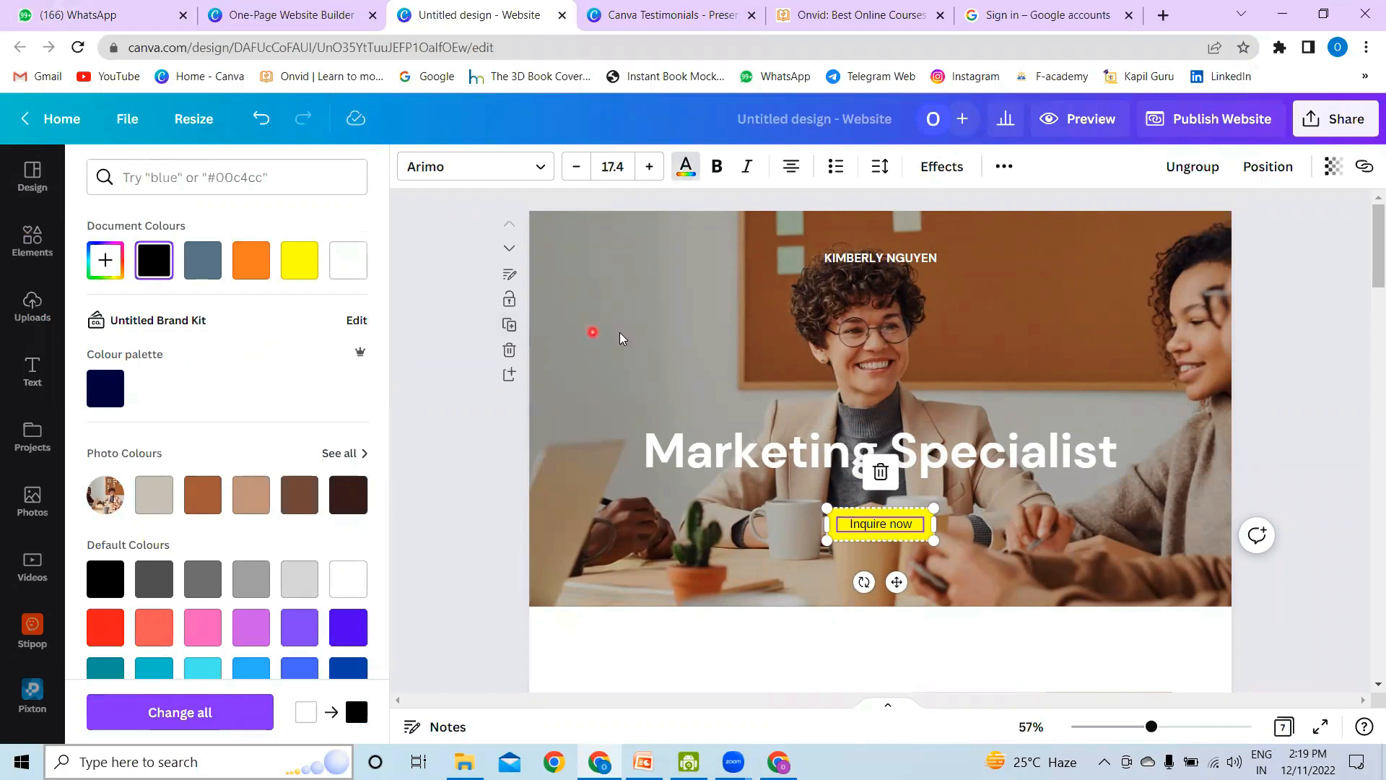
# Step: Switch to the Onvid website and look through its home page header and its course catalogue
pyautogui.scroll(-6, 1063, 508)
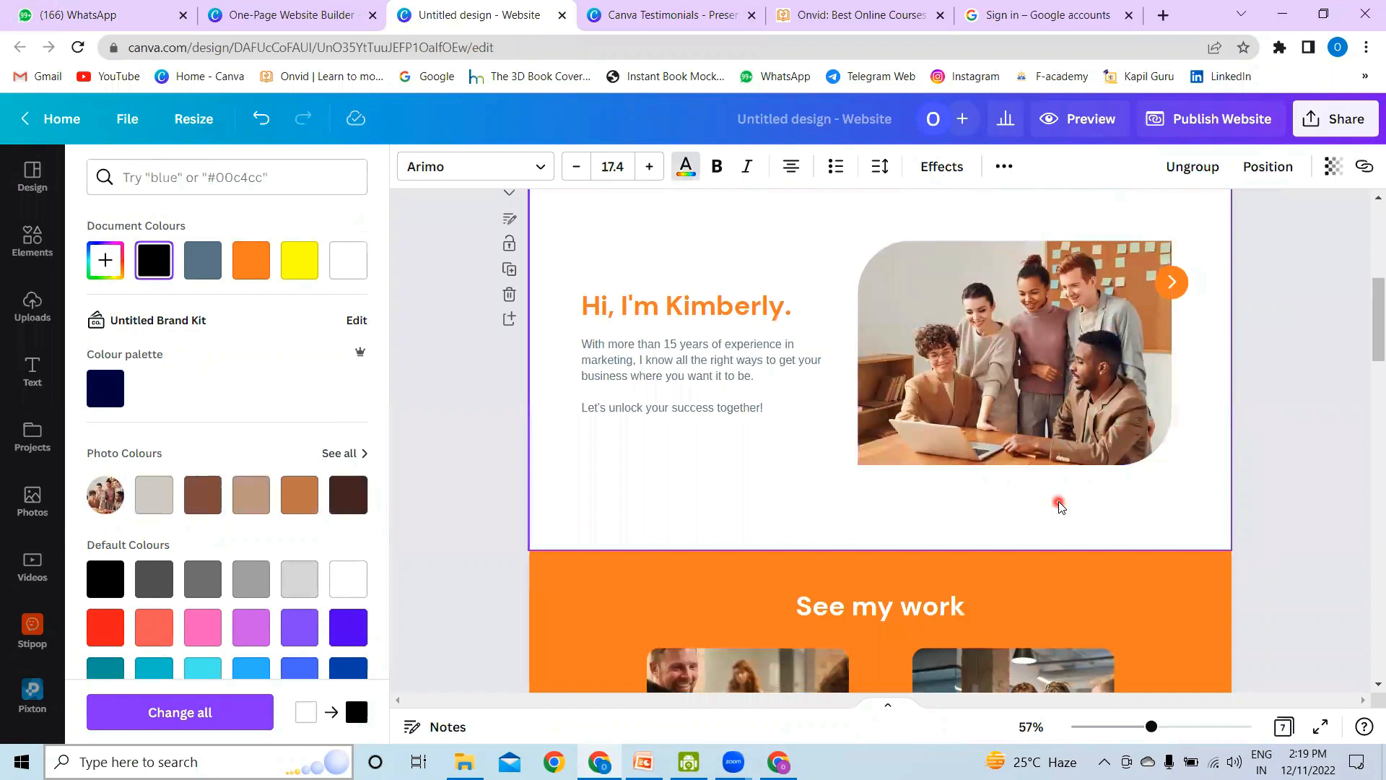
pyautogui.scroll(5, 1059, 507)
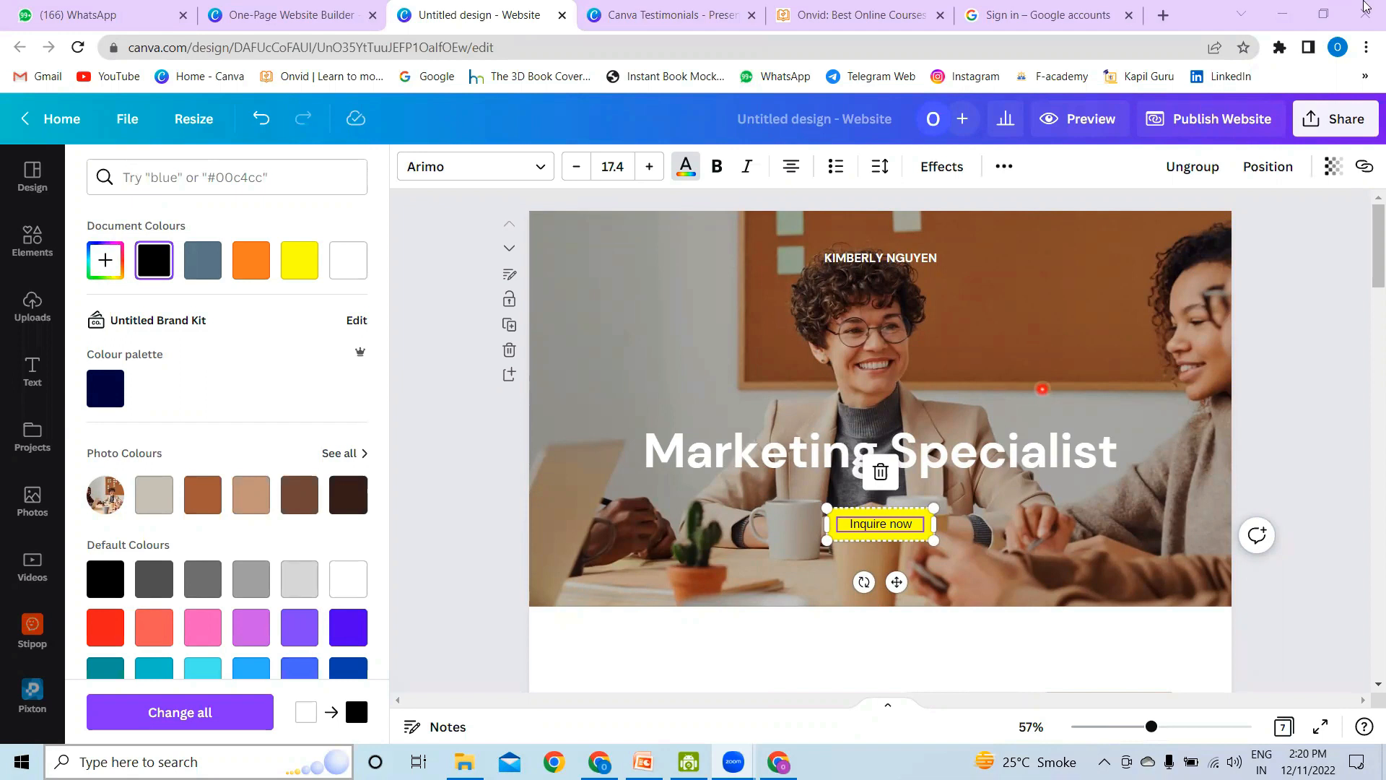
pyautogui.click(863, 24)
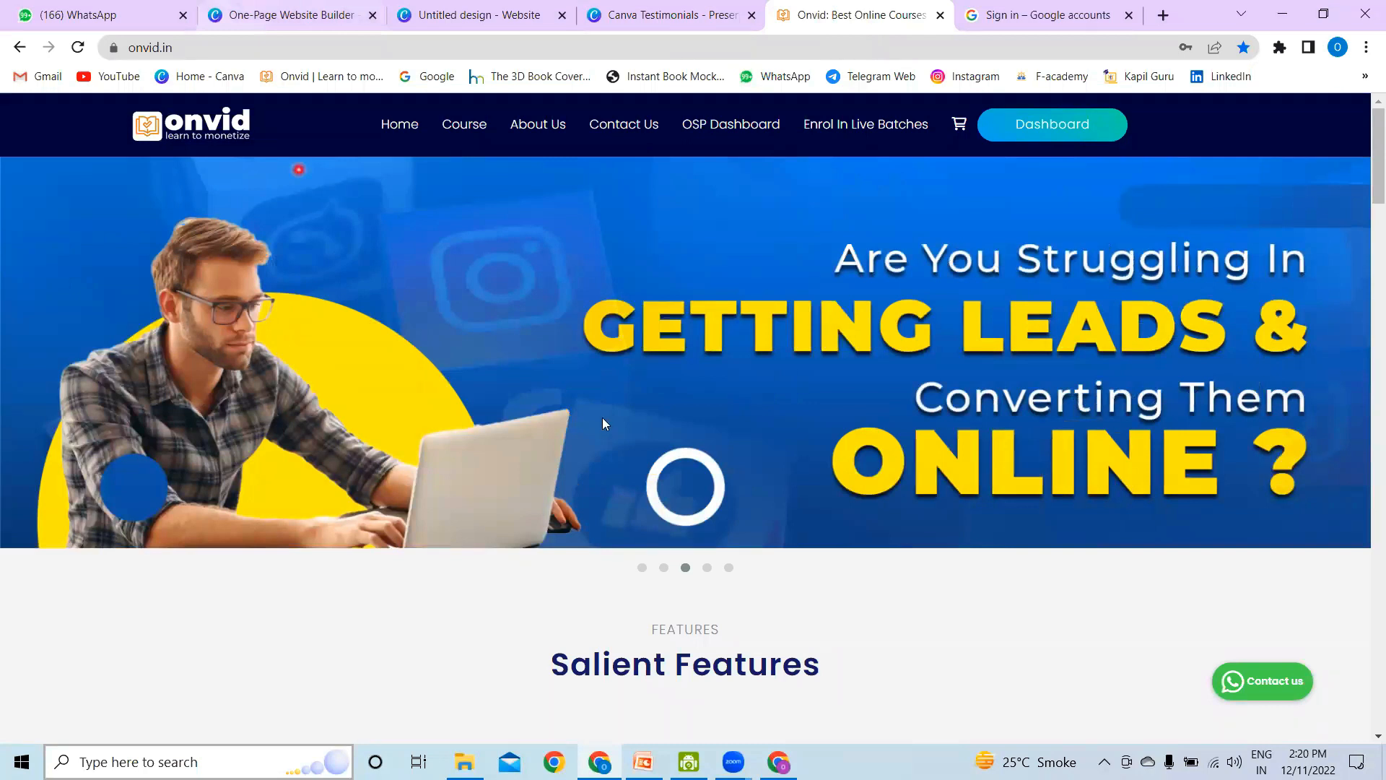
pyautogui.click(1, 145)
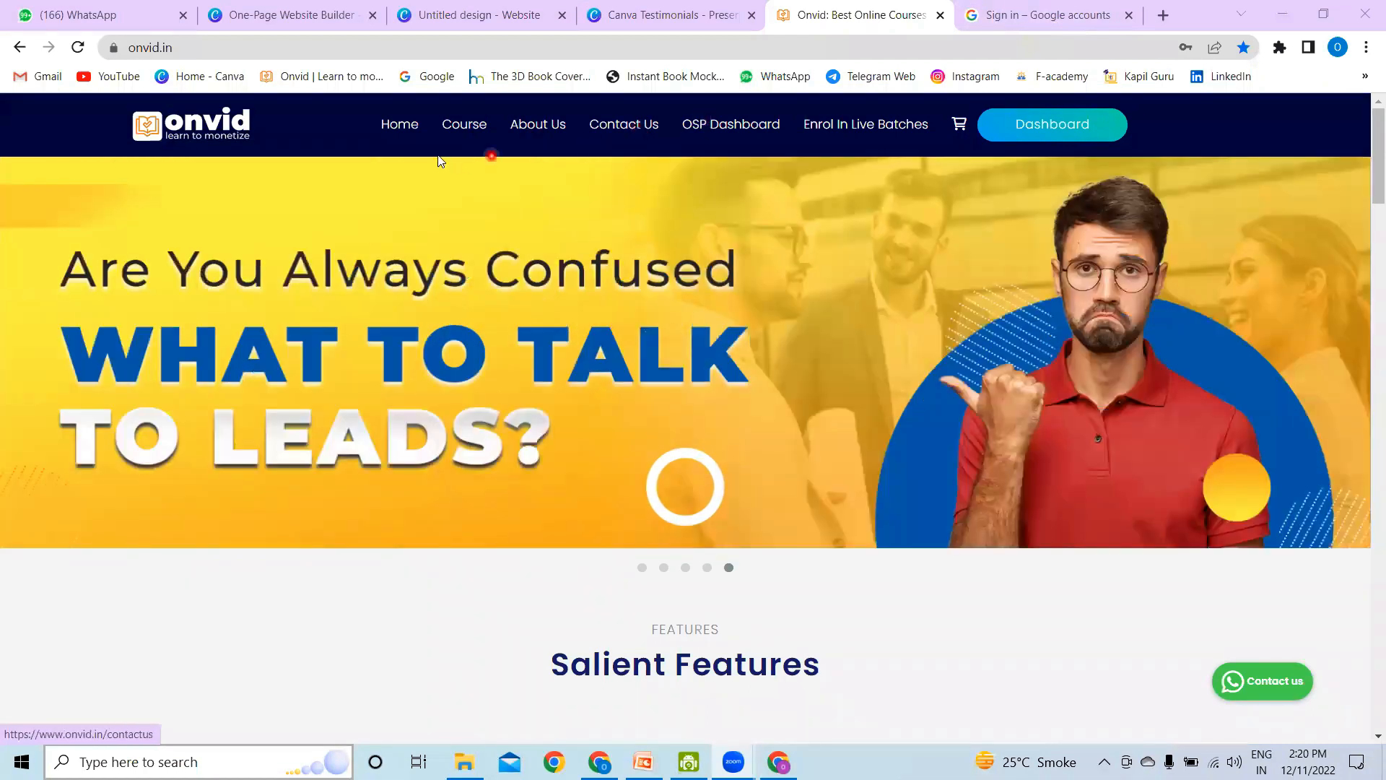
pyautogui.click(465, 128)
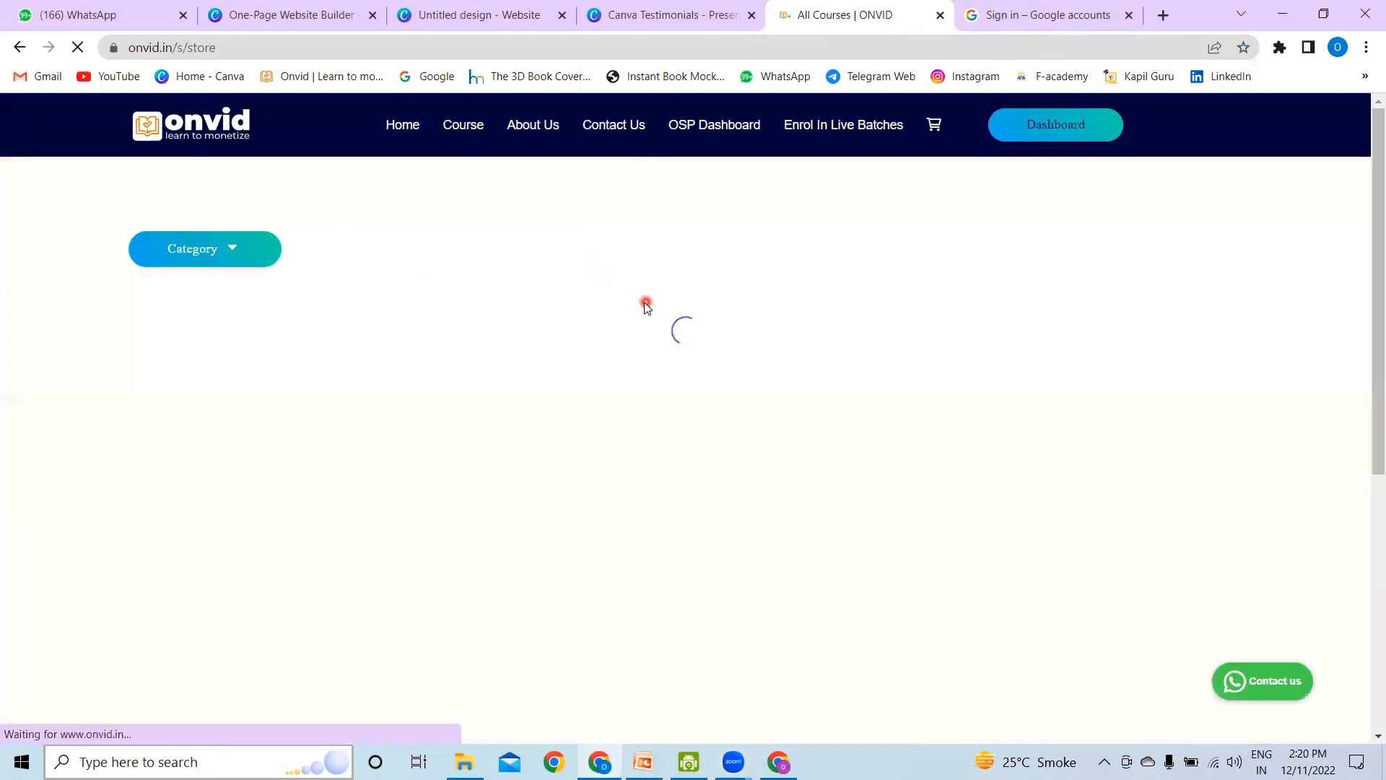
pyautogui.scroll(-5, 644, 307)
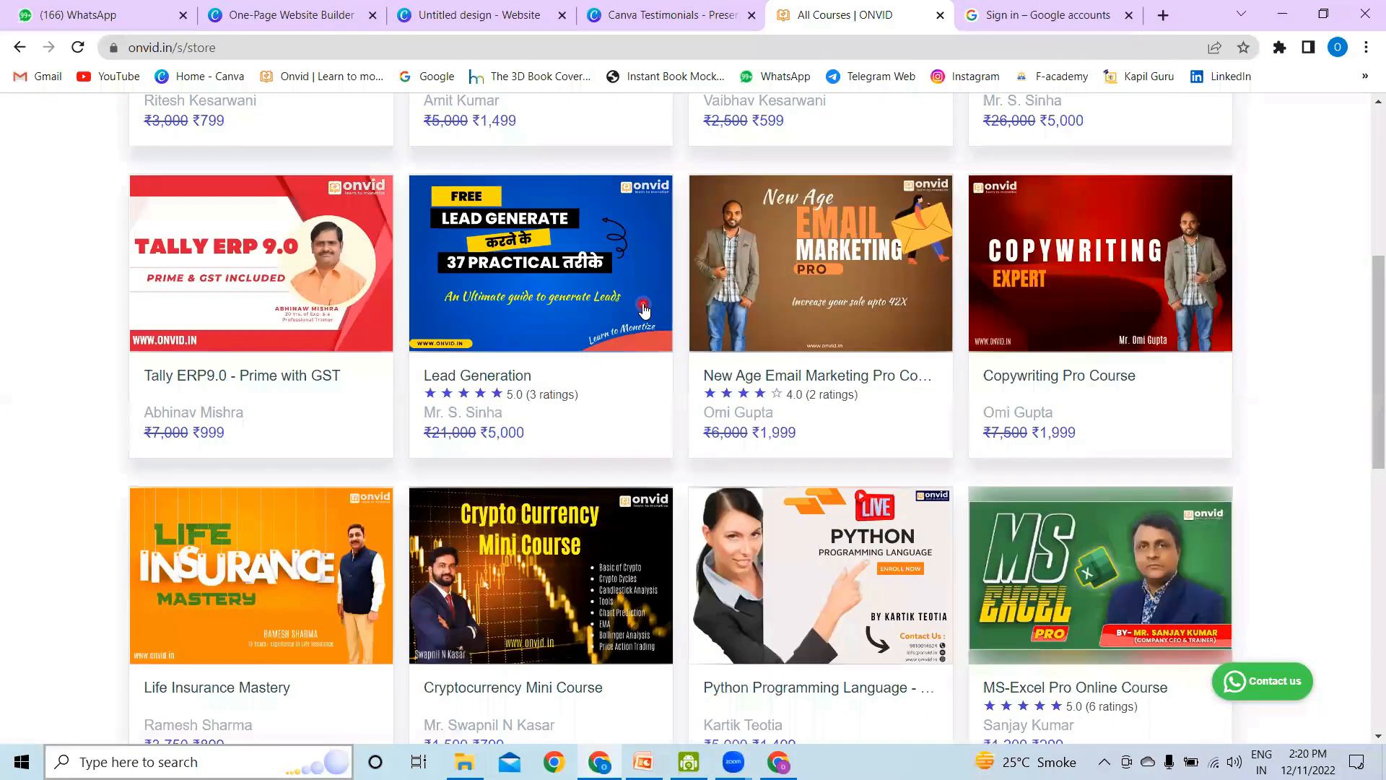
pyautogui.scroll(6, 643, 303)
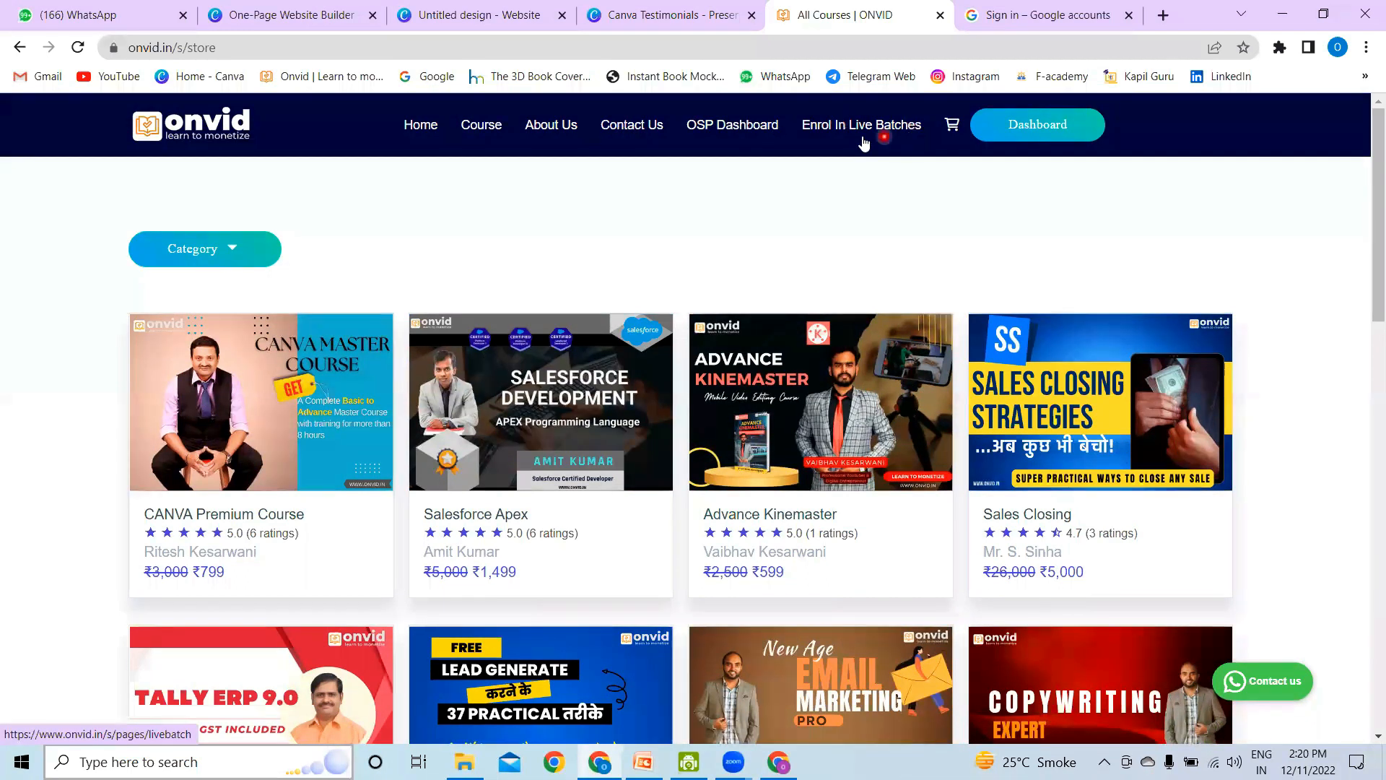
# Step: Open the Kapil Guru website and look through its home page header, sections and course categories
pyautogui.click(1080, 16)
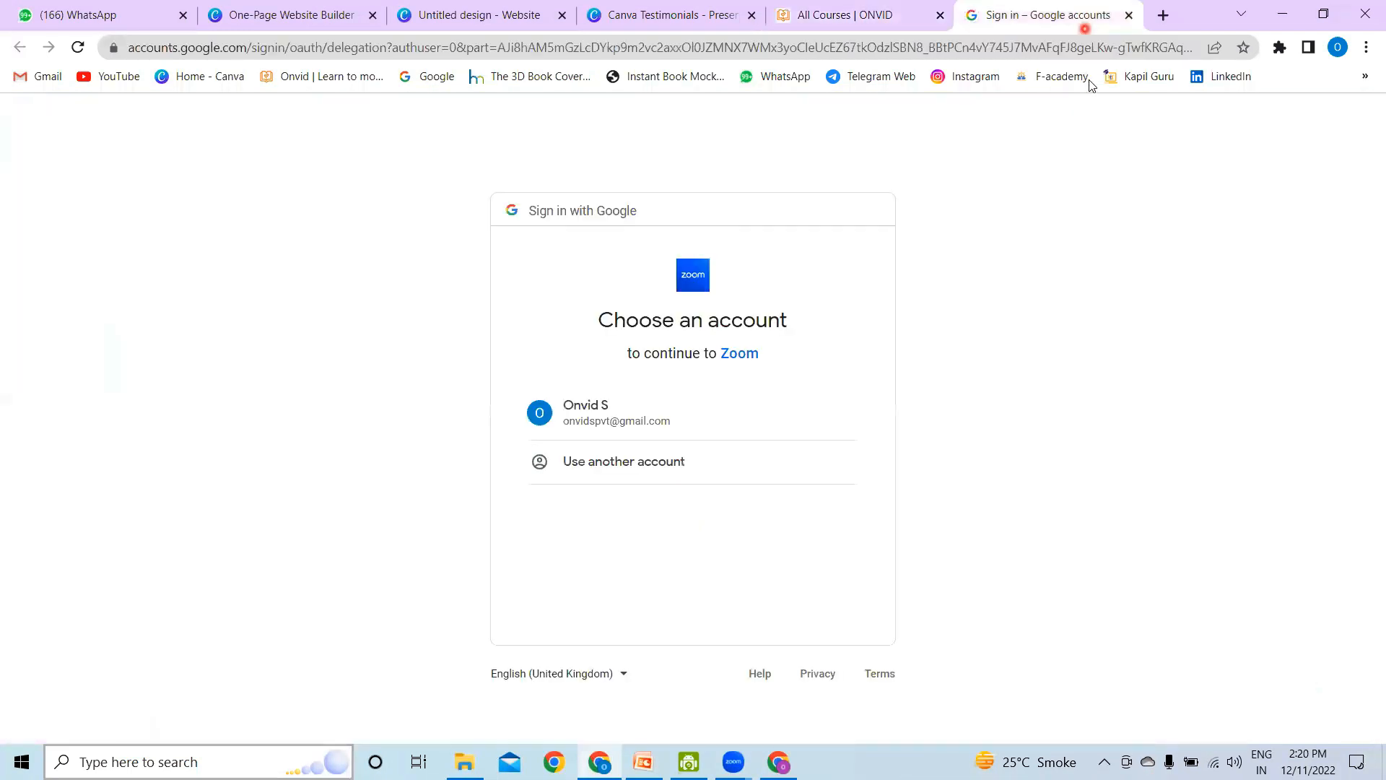
pyautogui.click(1144, 77)
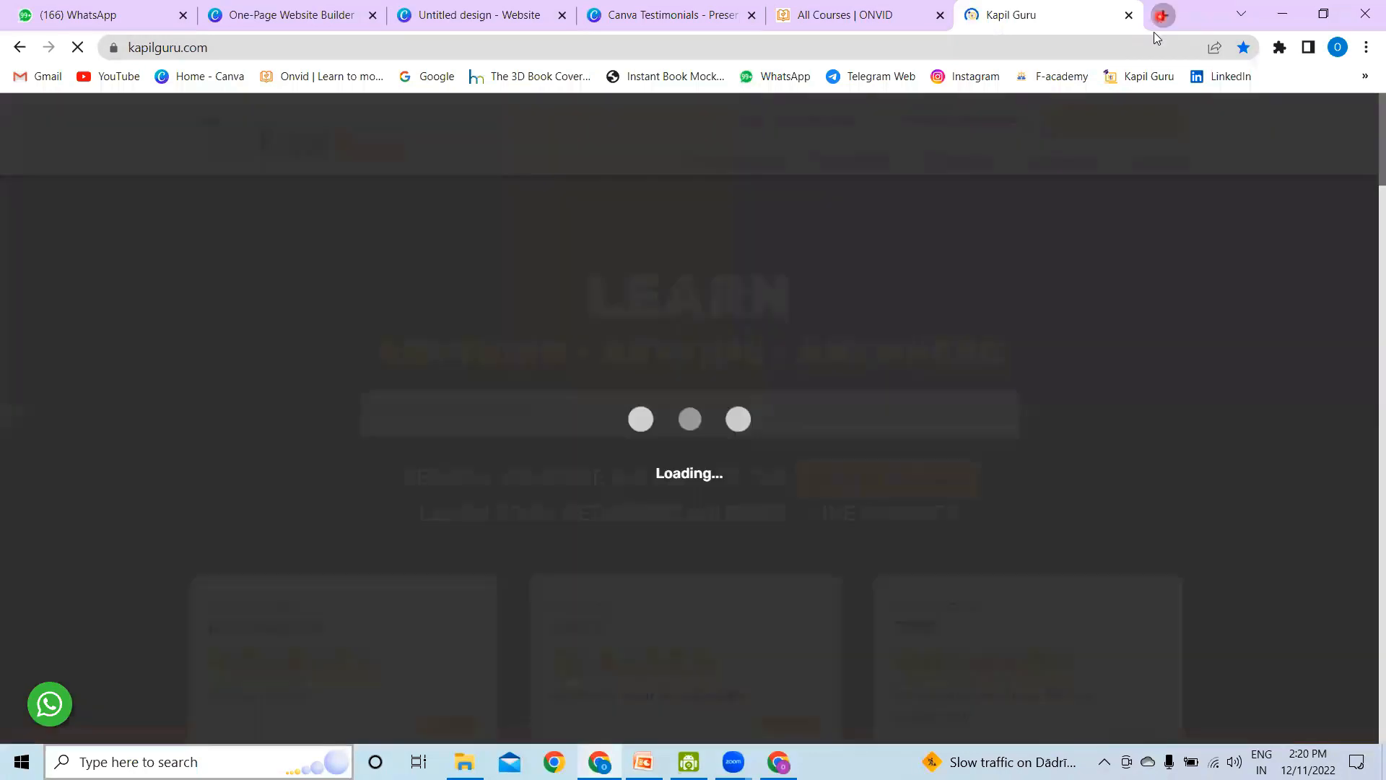
pyautogui.click(1161, 16)
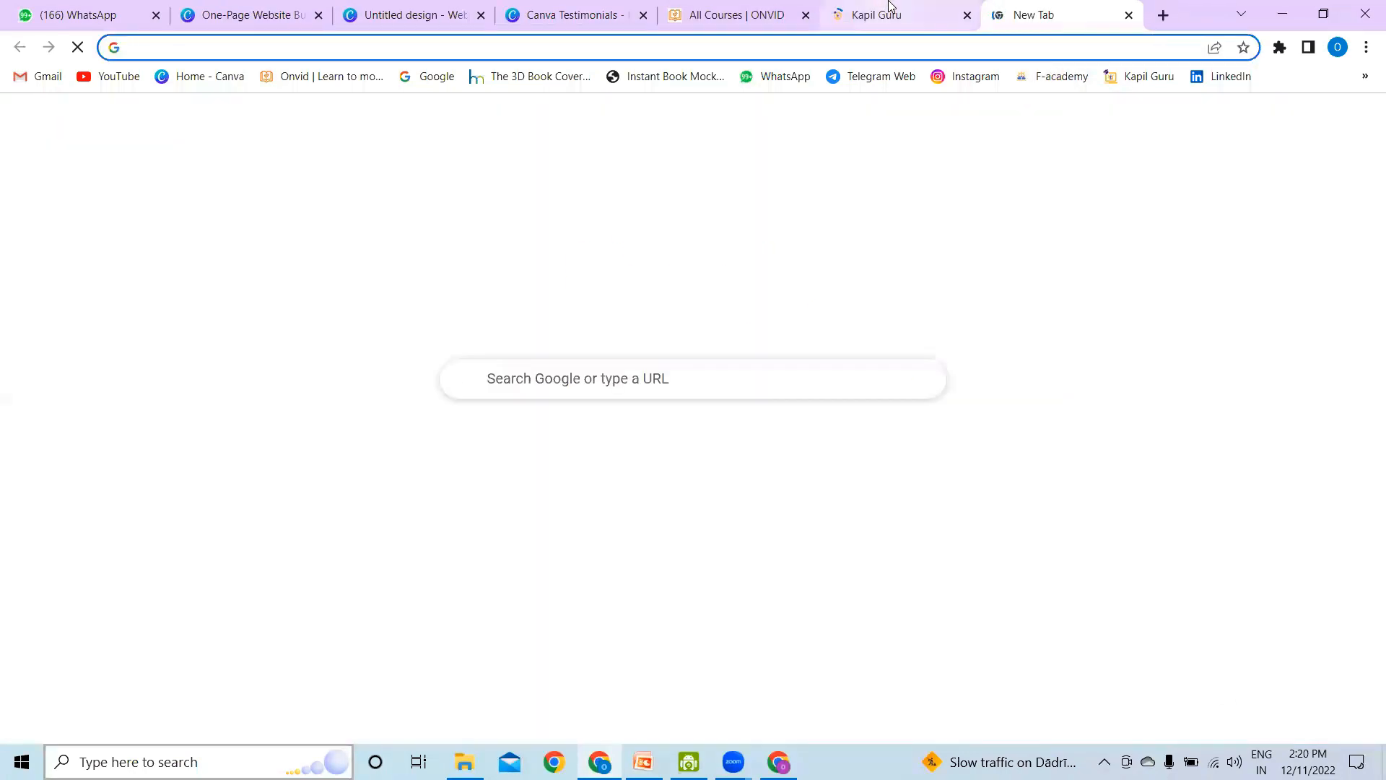
pyautogui.click(882, 14)
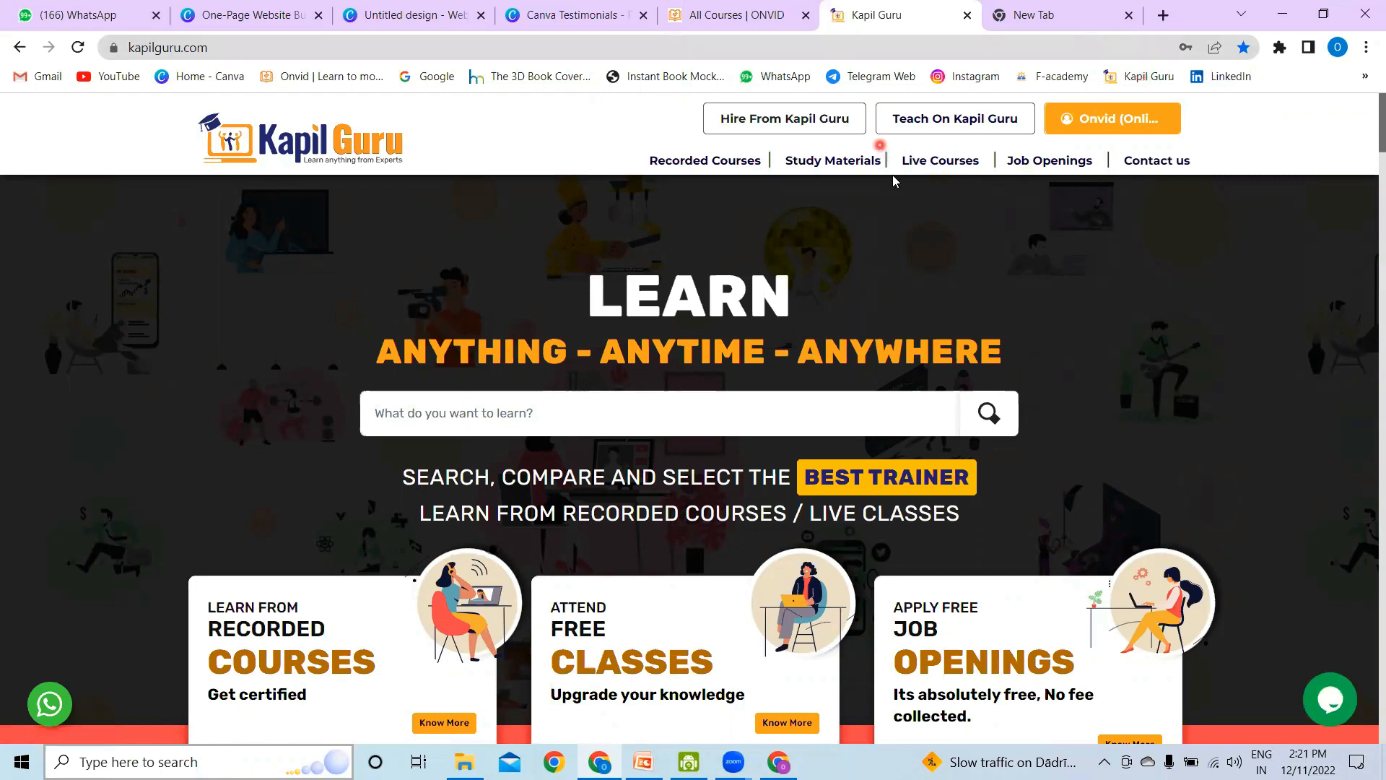
pyautogui.scroll(-15, 859, 257)
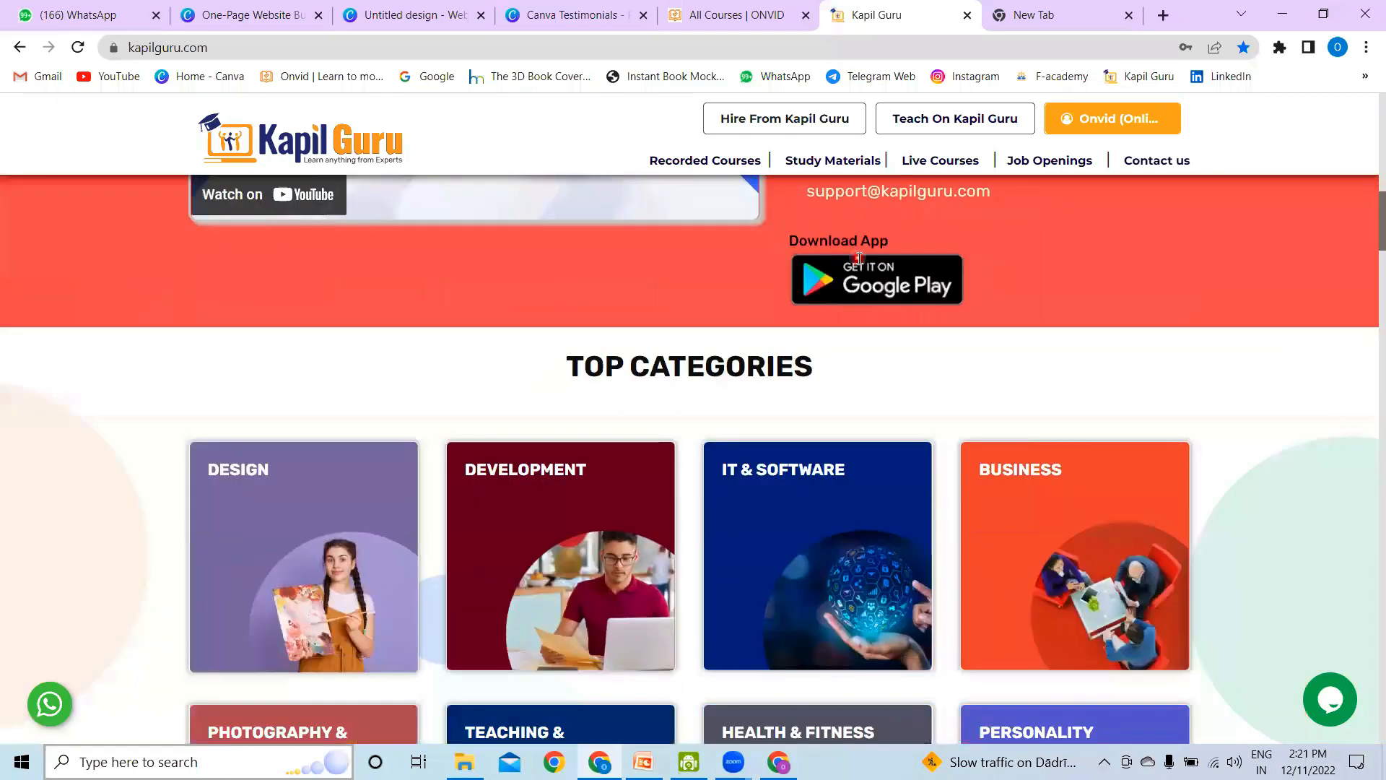
pyautogui.scroll(10, 859, 258)
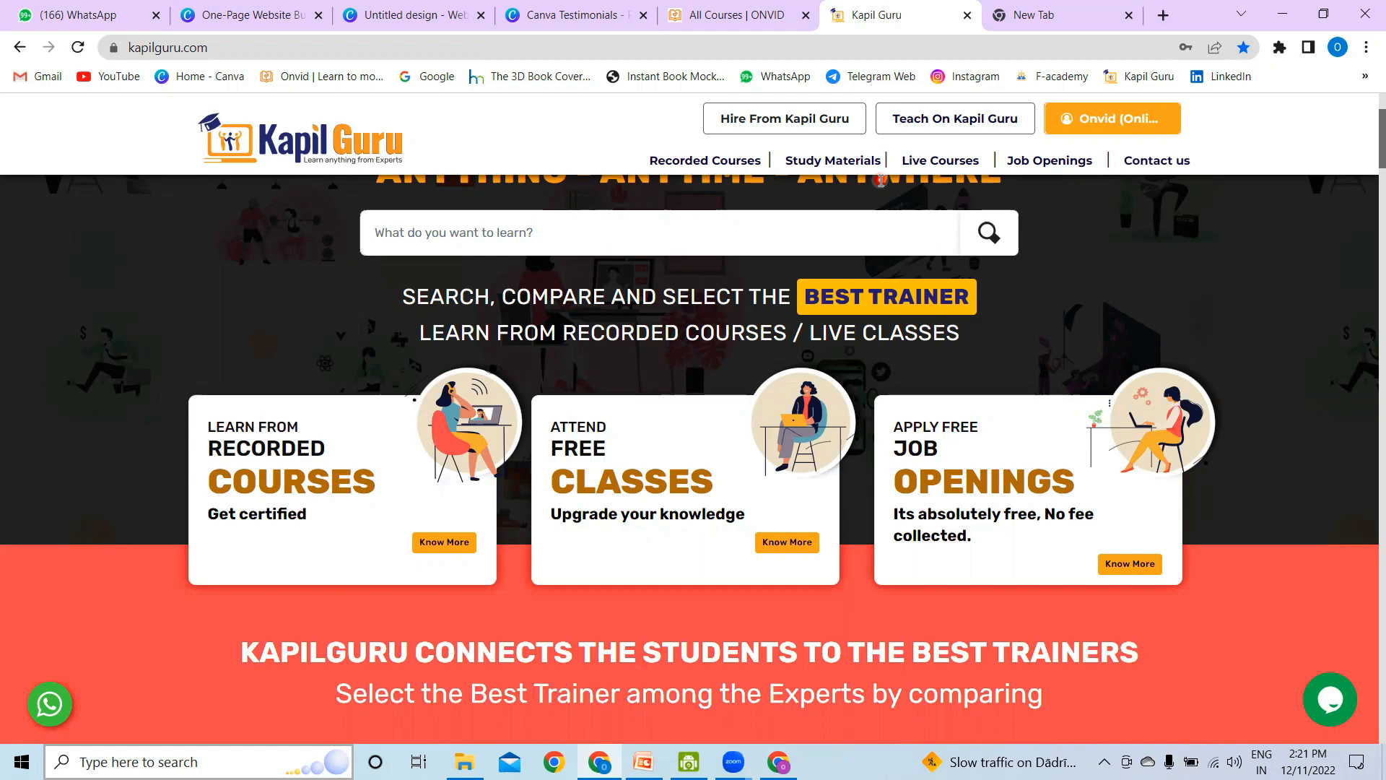
# Step: Open the Udemy website to view its header layout, and return to the Canva website design
pyautogui.click(1077, 9)
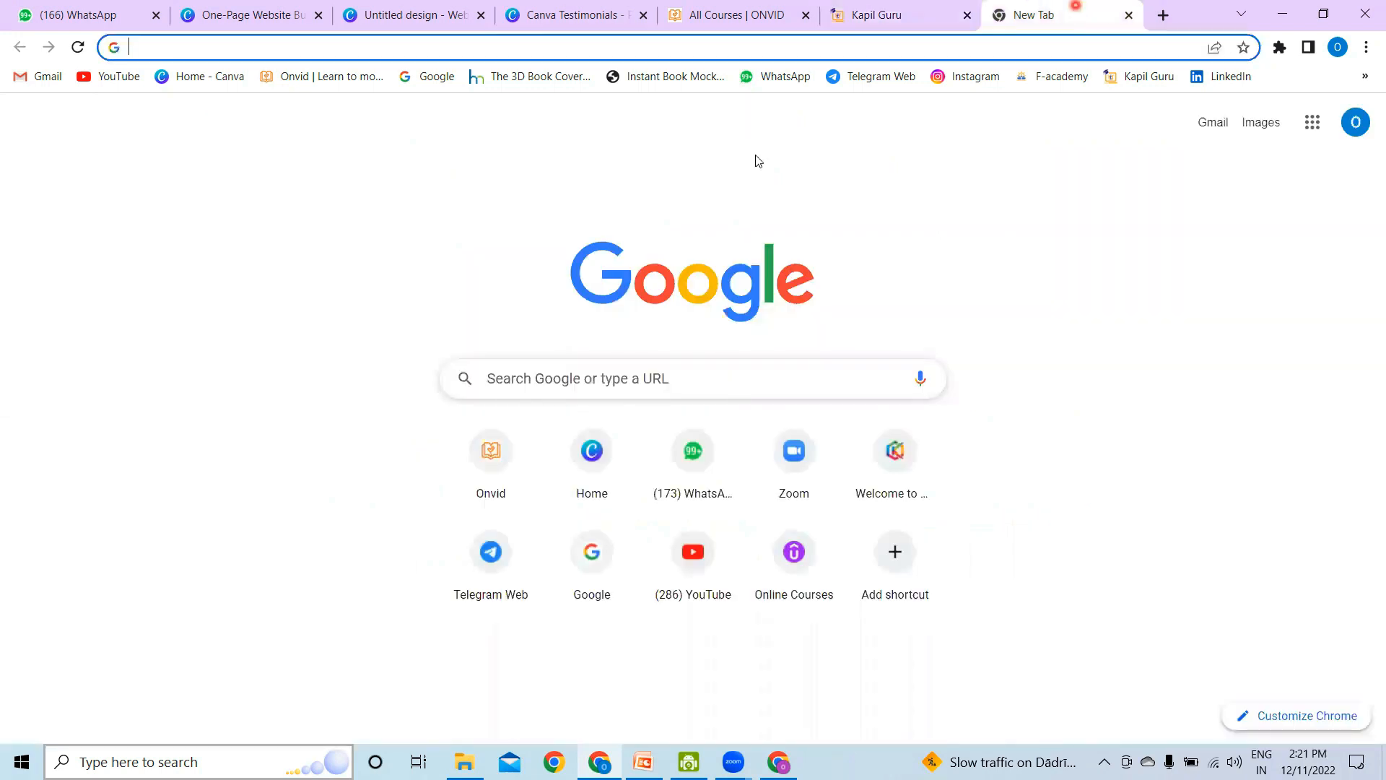
pyautogui.click(792, 552)
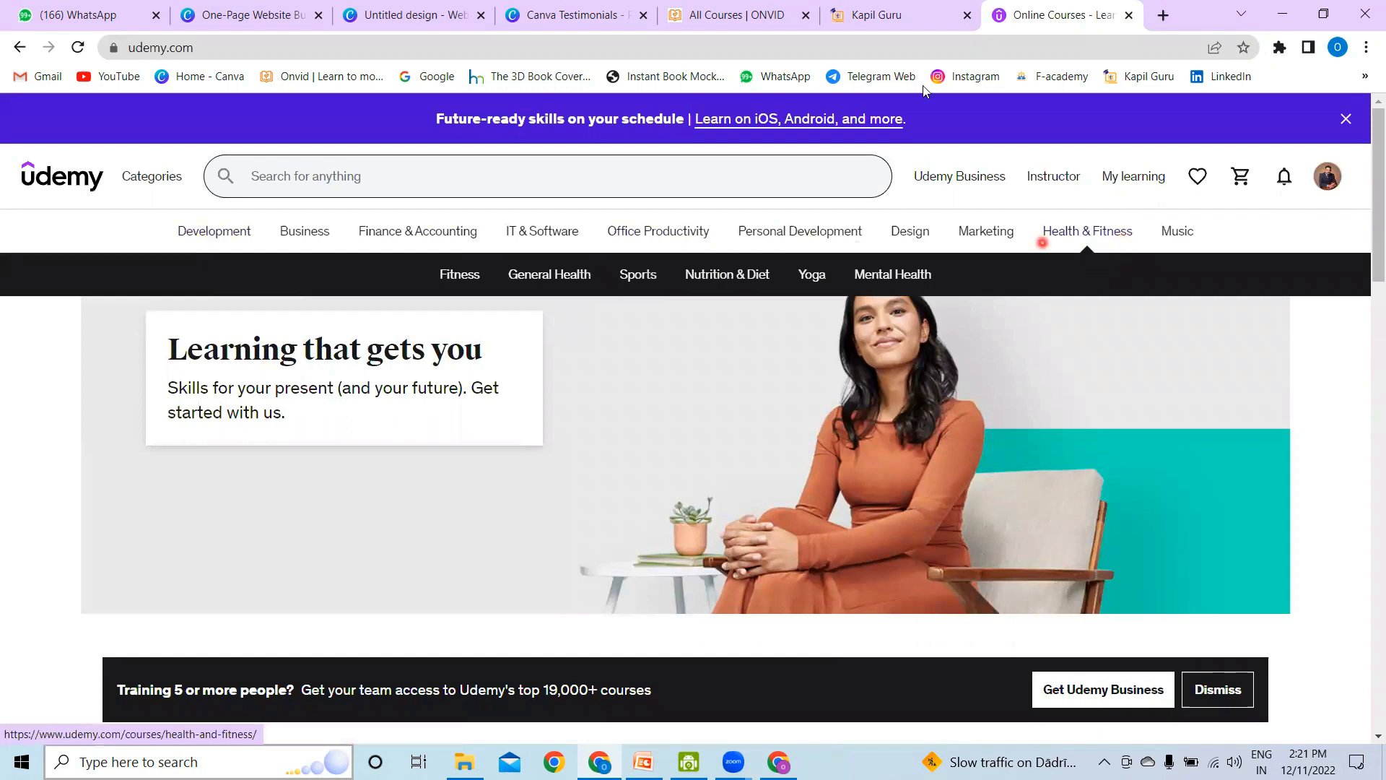
pyautogui.click(358, 21)
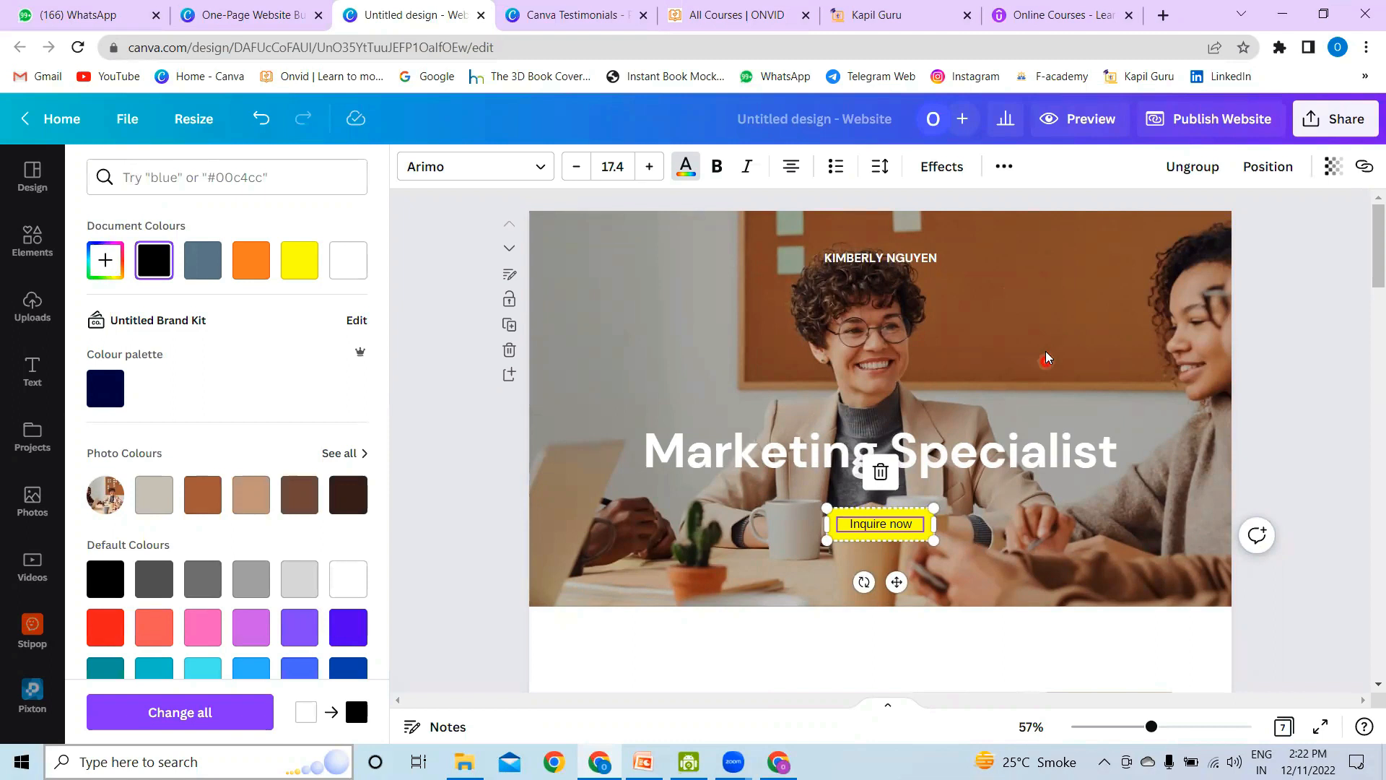
# Step: Add a square shape to the first page and reshape it into a thin header band spanning the full width along its top edge
pyautogui.click(1083, 315)
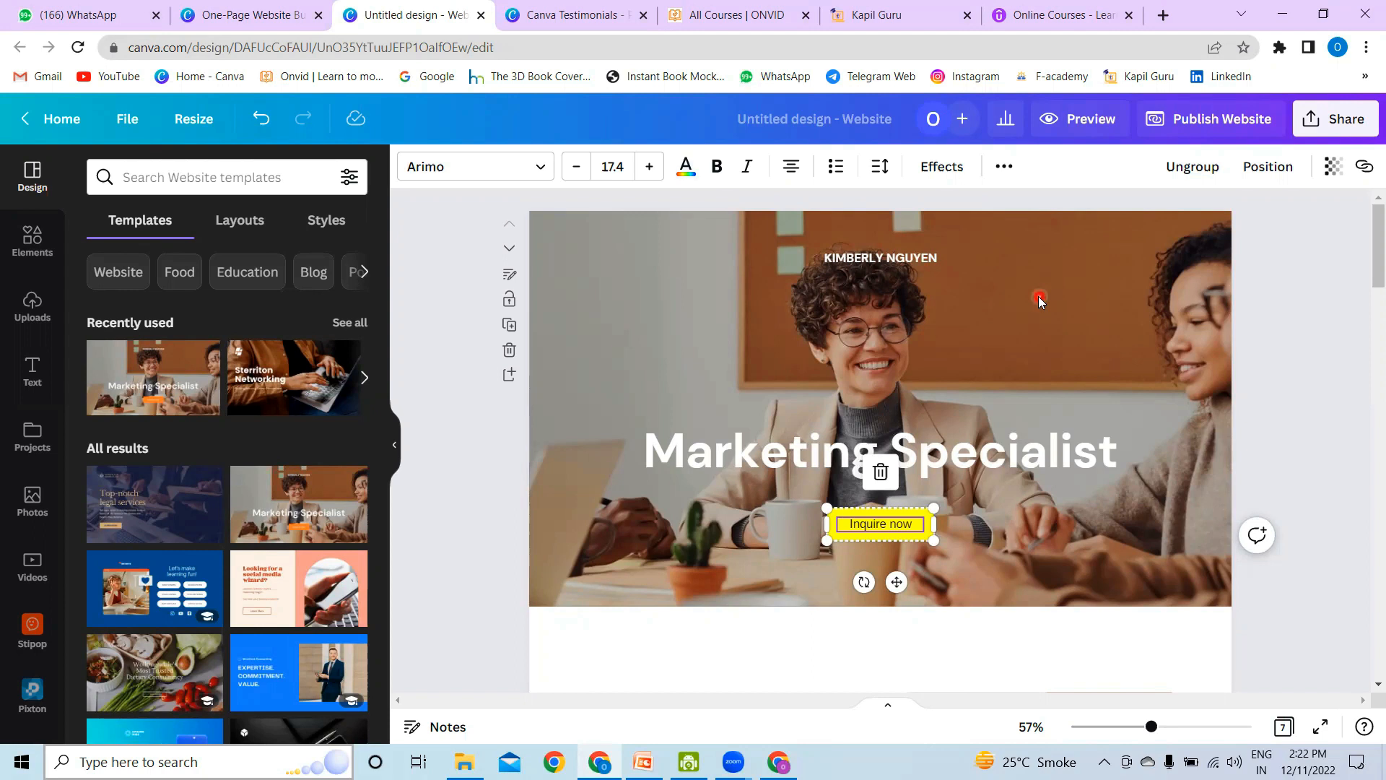
pyautogui.click(36, 254)
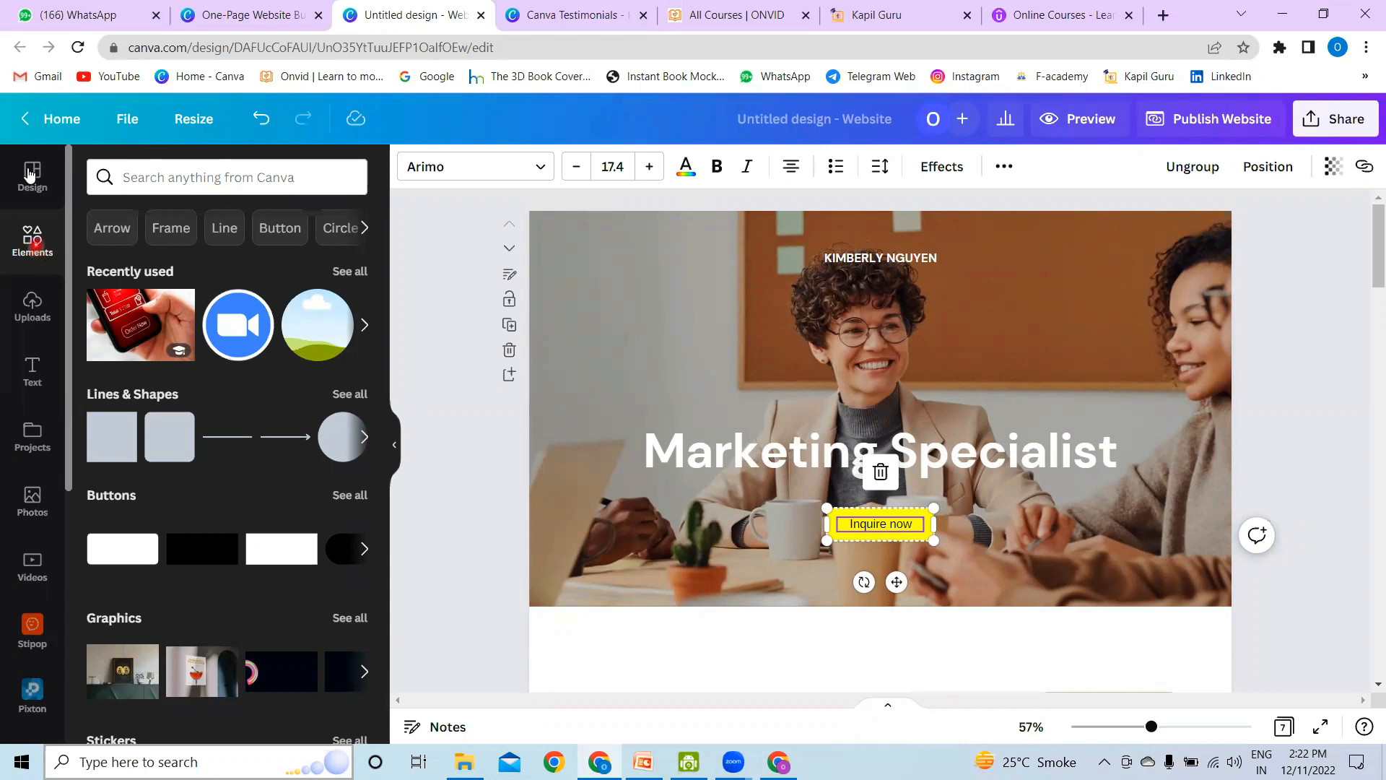
pyautogui.click(117, 449)
pyautogui.moveTo(887, 372); pyautogui.dragTo(792, 248)
pyautogui.moveTo(789, 304); pyautogui.dragTo(1339, 258)
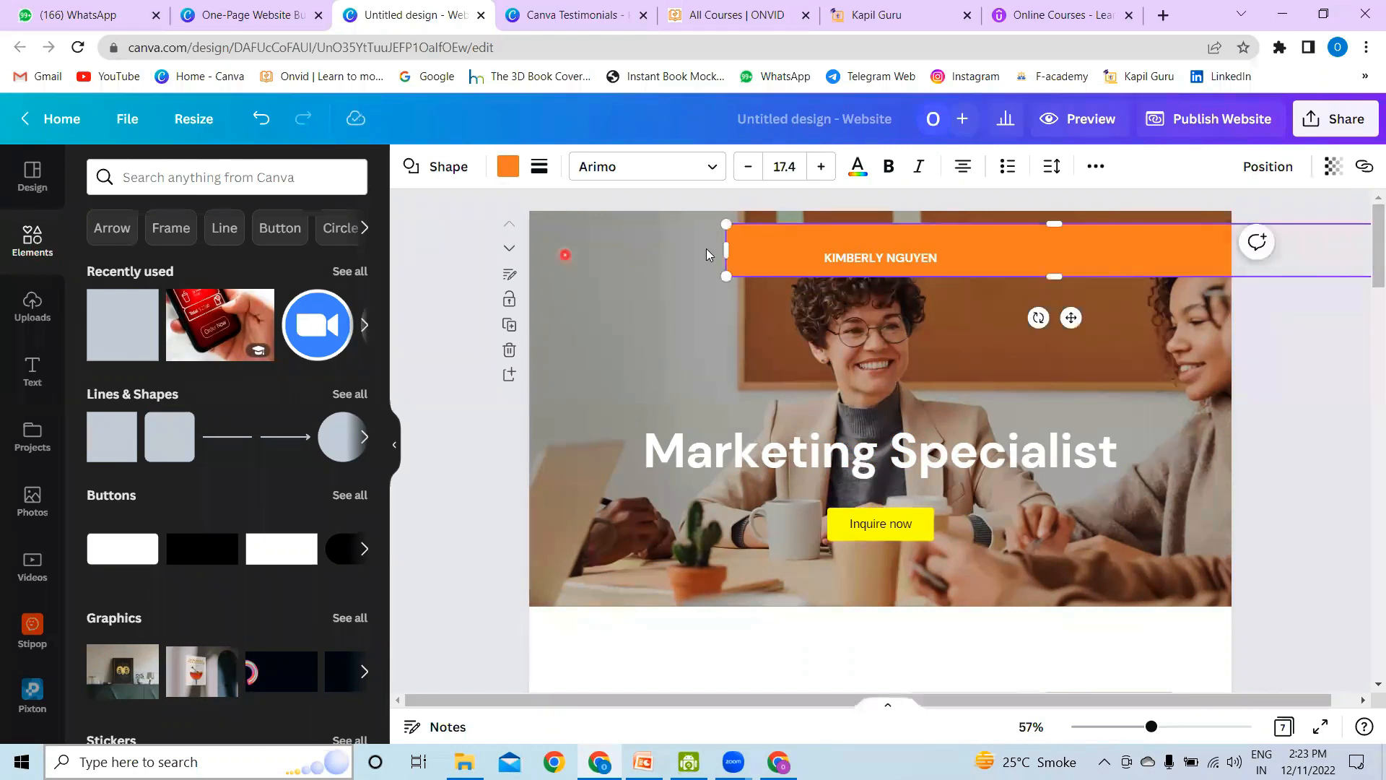
pyautogui.moveTo(726, 250); pyautogui.dragTo(234, 260)
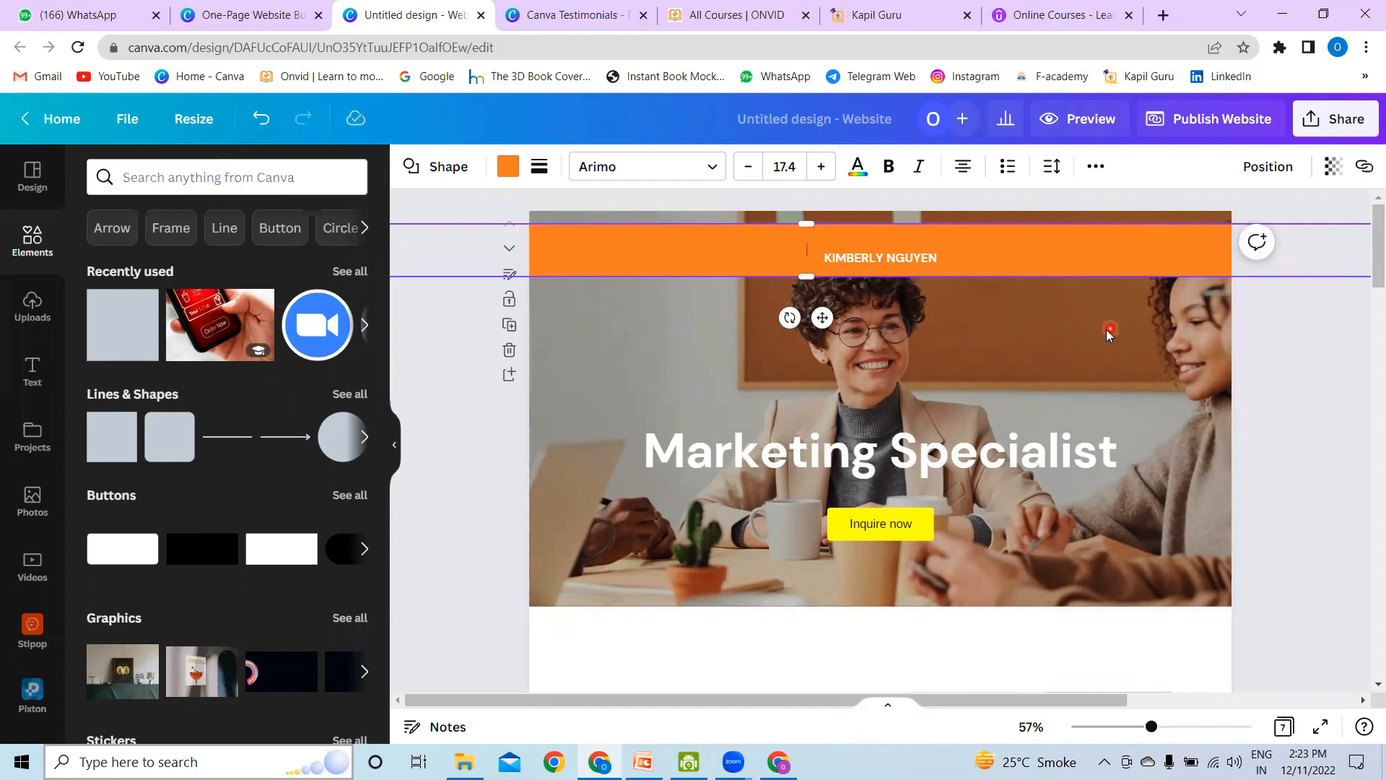
pyautogui.click(1104, 280)
pyautogui.moveTo(1101, 257)
pyautogui.mouseDown()
pyautogui.moveTo(1101, 247)
pyautogui.moveTo(1091, 260)
pyautogui.mouseUp()
# Step: Delete the template's name text from the header band and nudge the band up three steps to cover the page's top edge
pyautogui.click(886, 258)
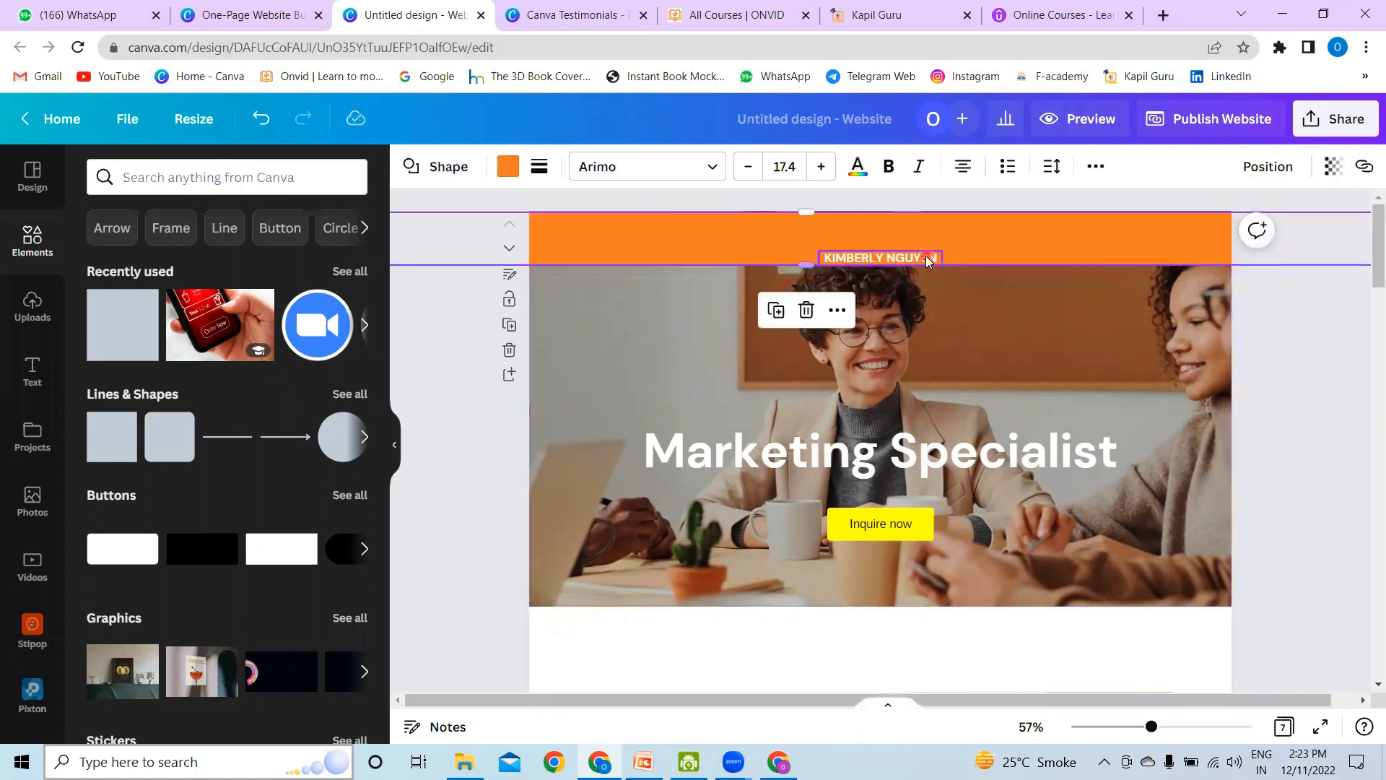
pyautogui.press('Delete')
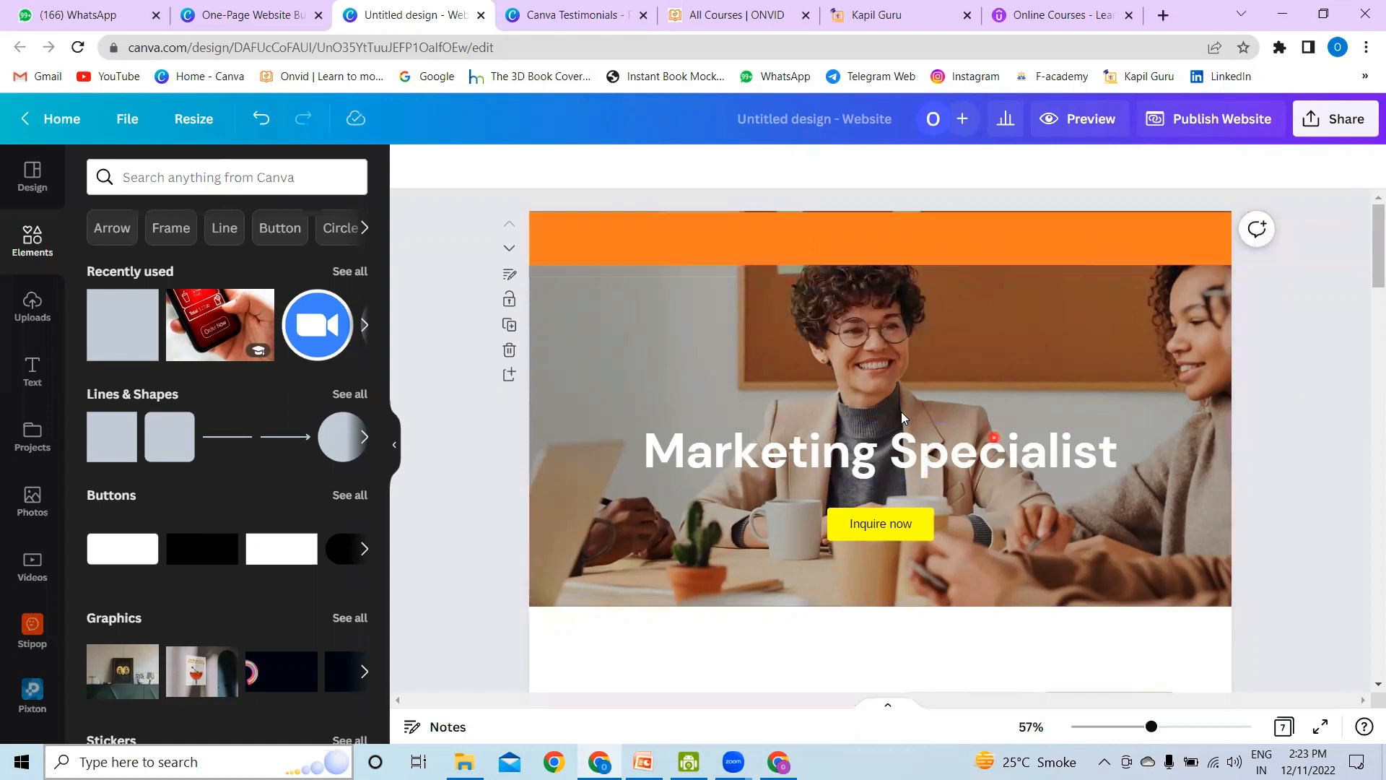
pyautogui.click(904, 466)
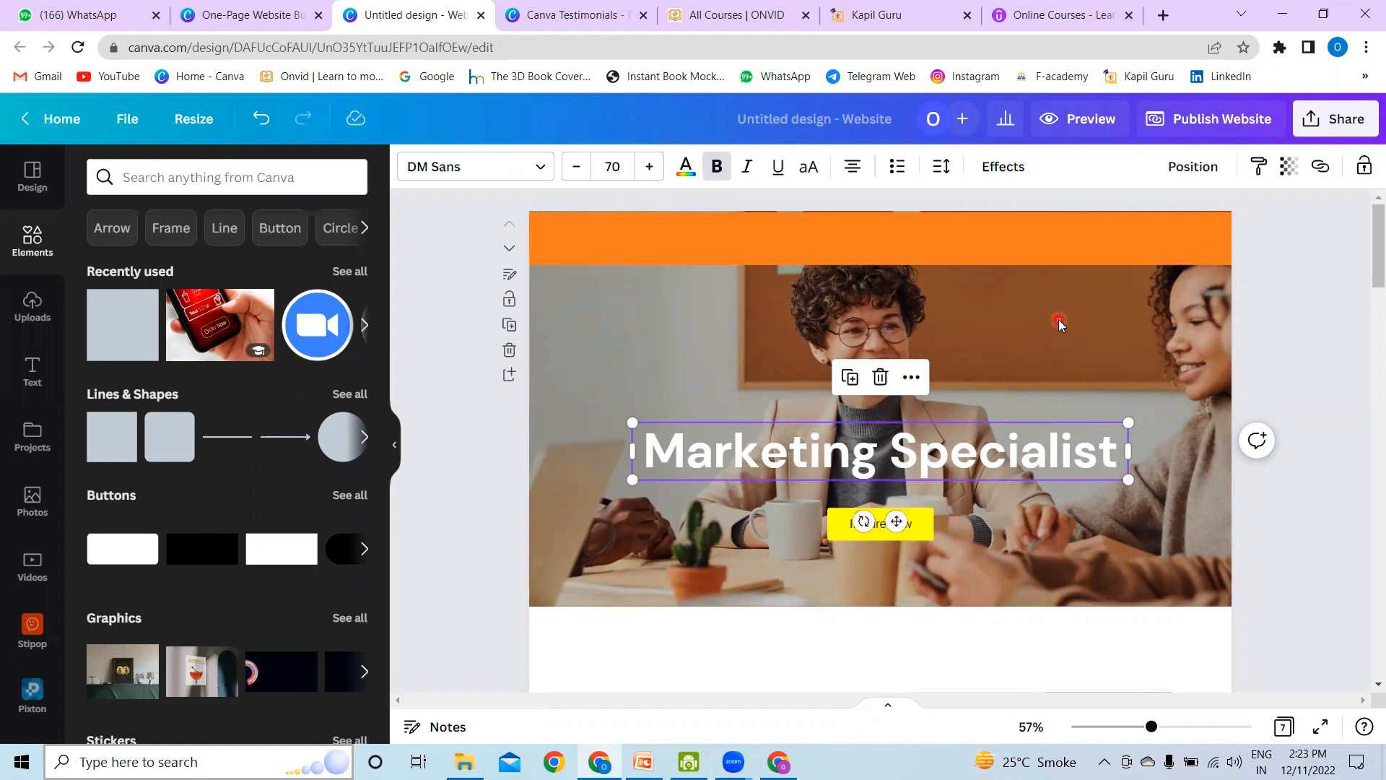
pyautogui.click(917, 241)
pyautogui.press('Up')
pyautogui.press('Up')
pyautogui.press('Up')
pyautogui.press('Up')
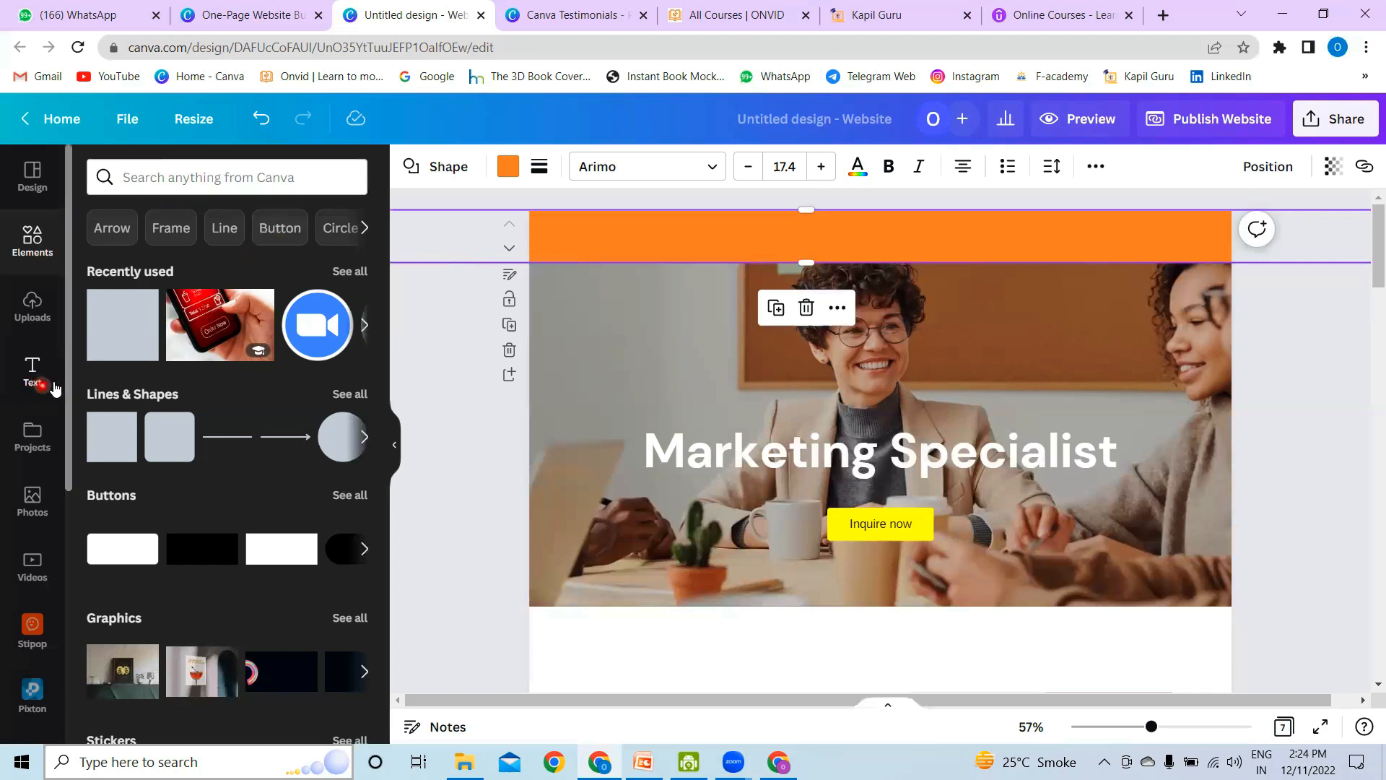
# Step: Search the elements for "logo", add the spread-winged bird graphic, and shrink it into the left end of the orange header band
pyautogui.click(193, 184)
pyautogui.write('logo')
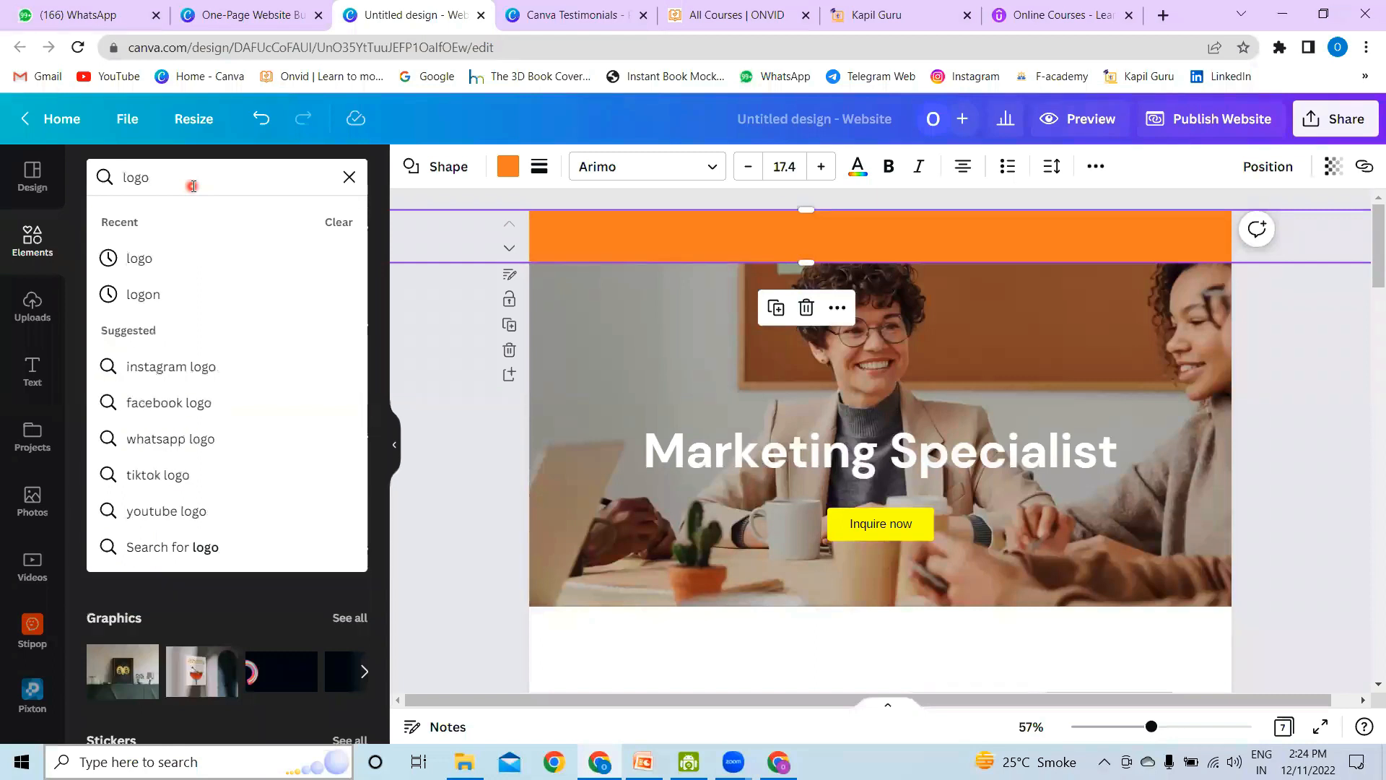
pyautogui.press('Return')
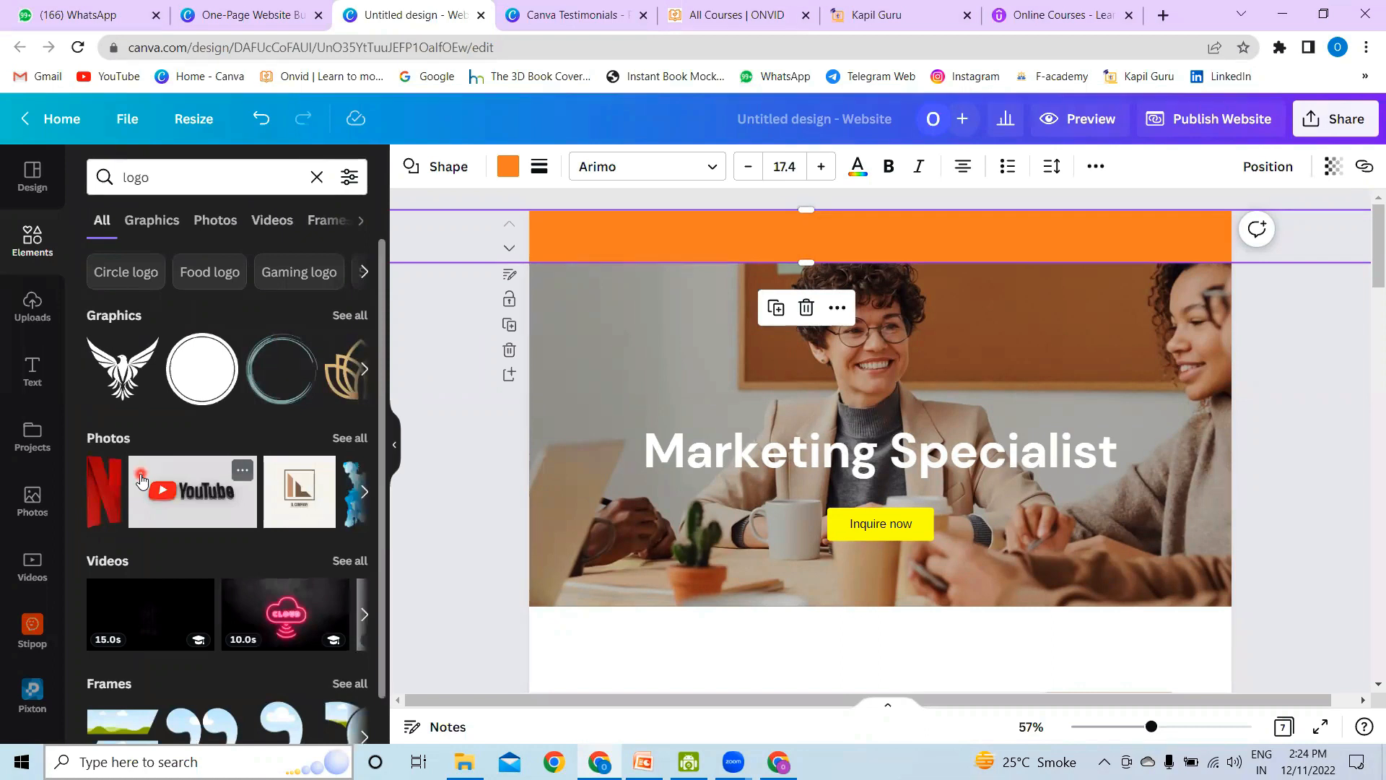
pyautogui.click(112, 386)
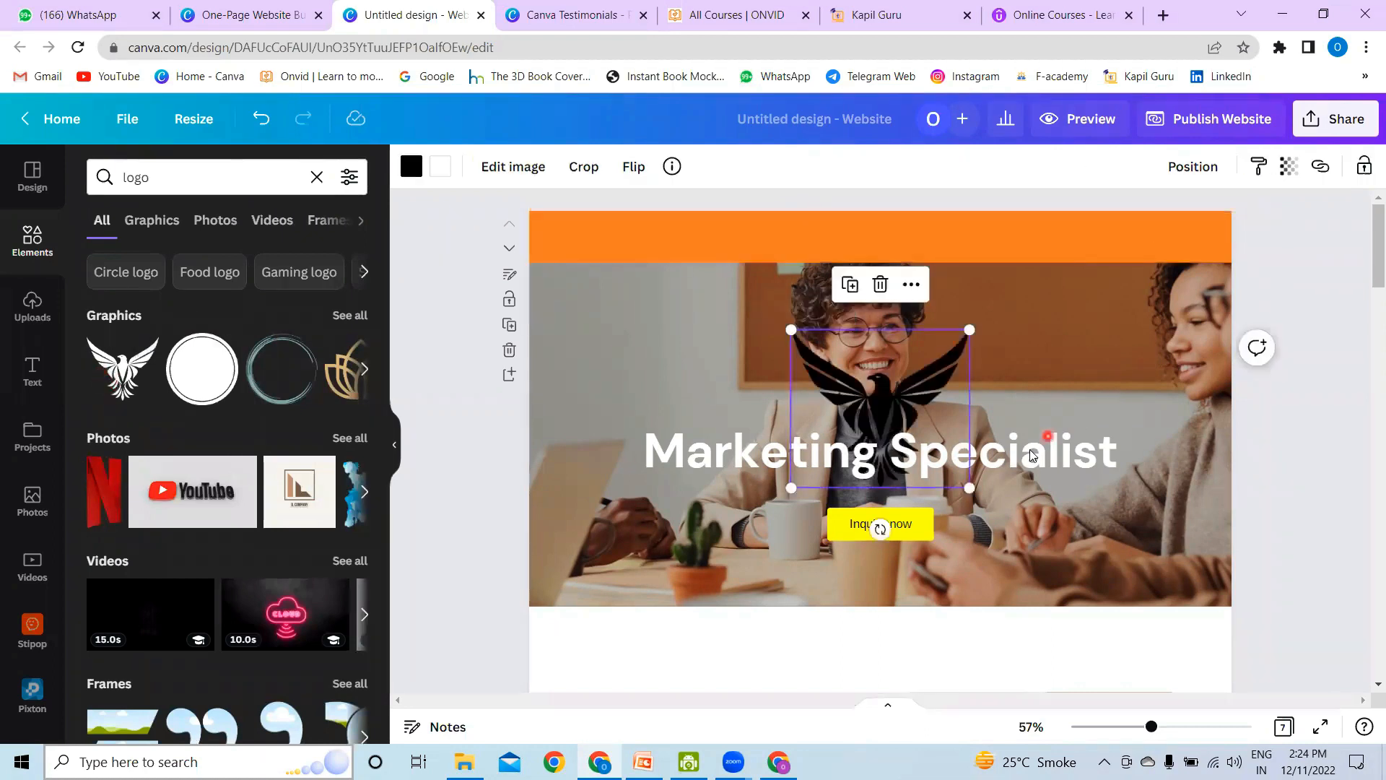
pyautogui.moveTo(970, 488); pyautogui.dragTo(567, 238)
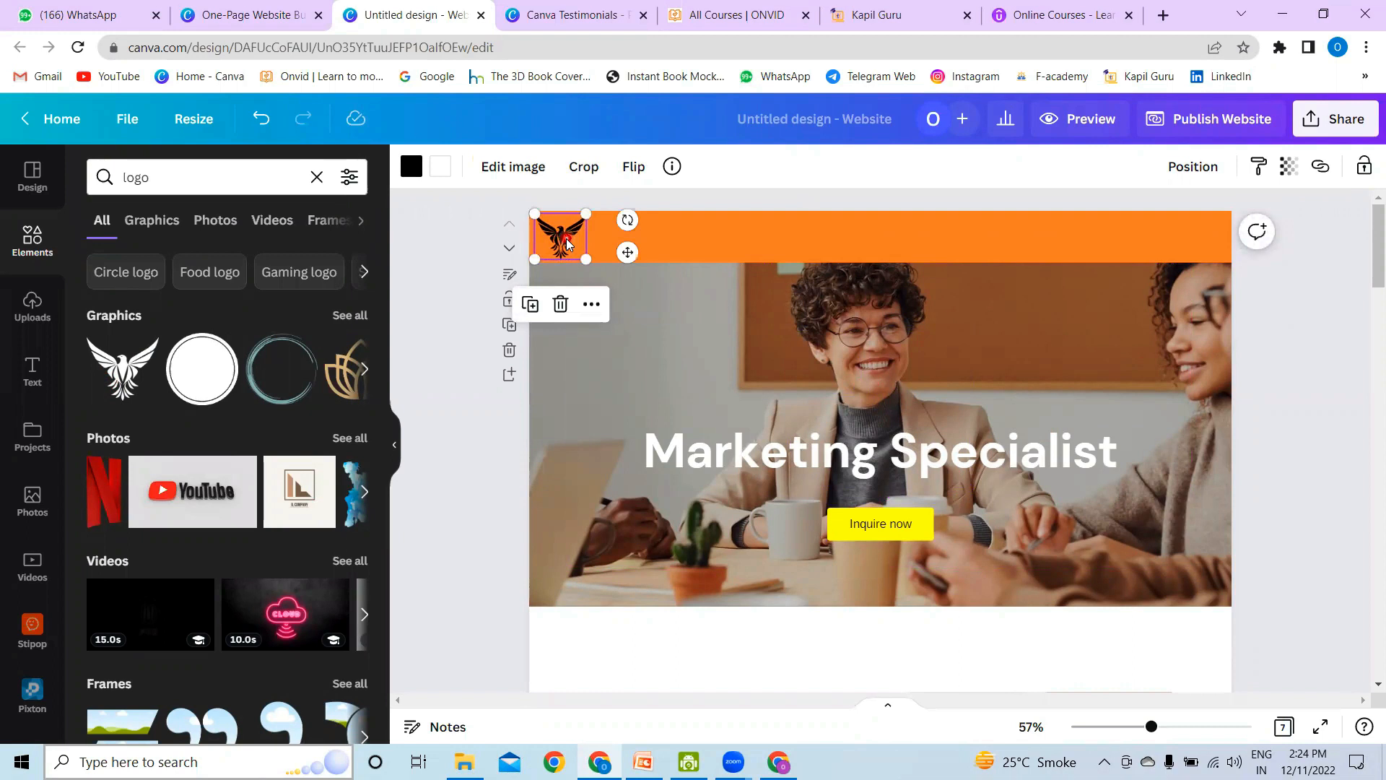
# Step: Add a heading reading "ABC Pvt. Ltd." and place it in the header band beside the bird logo at font size 29.6
pyautogui.click(38, 372)
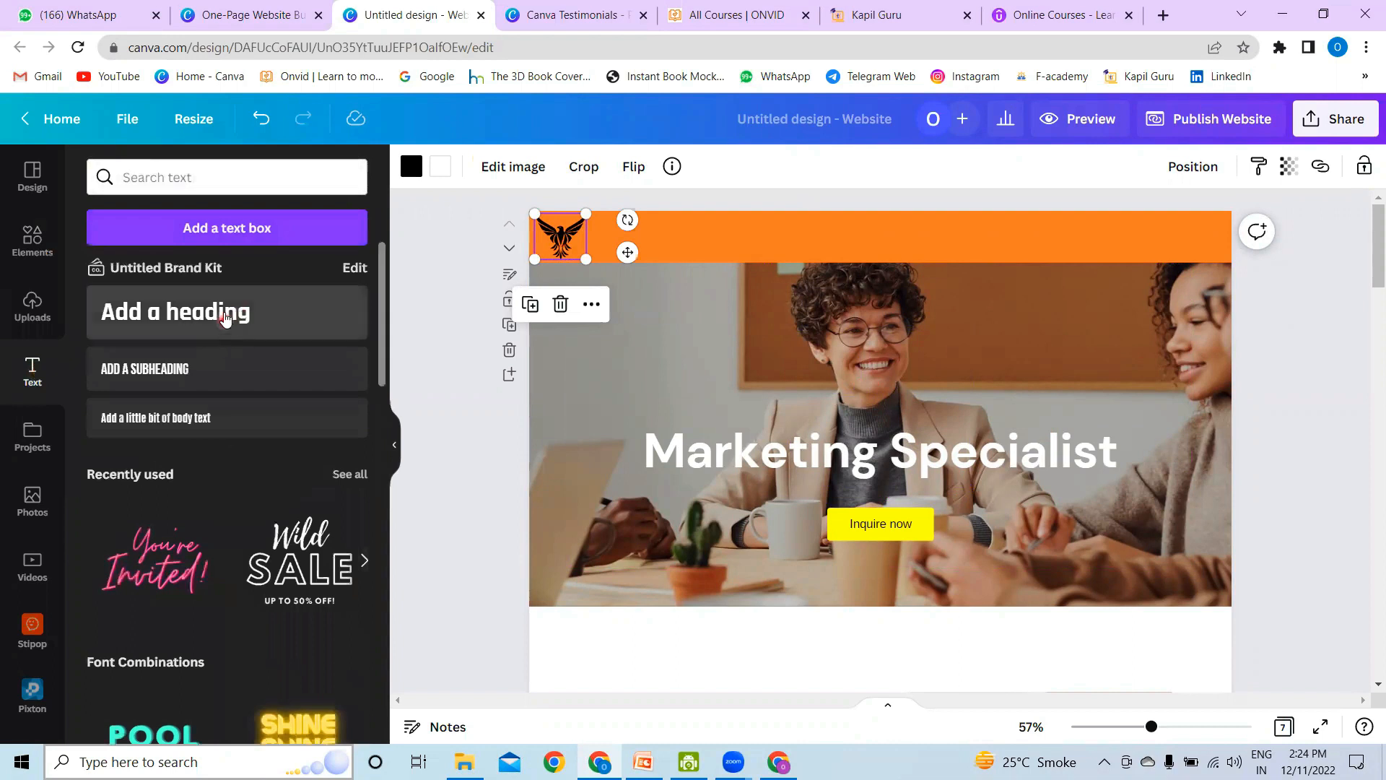
pyautogui.click(225, 318)
pyautogui.moveTo(592, 302); pyautogui.dragTo(649, 302)
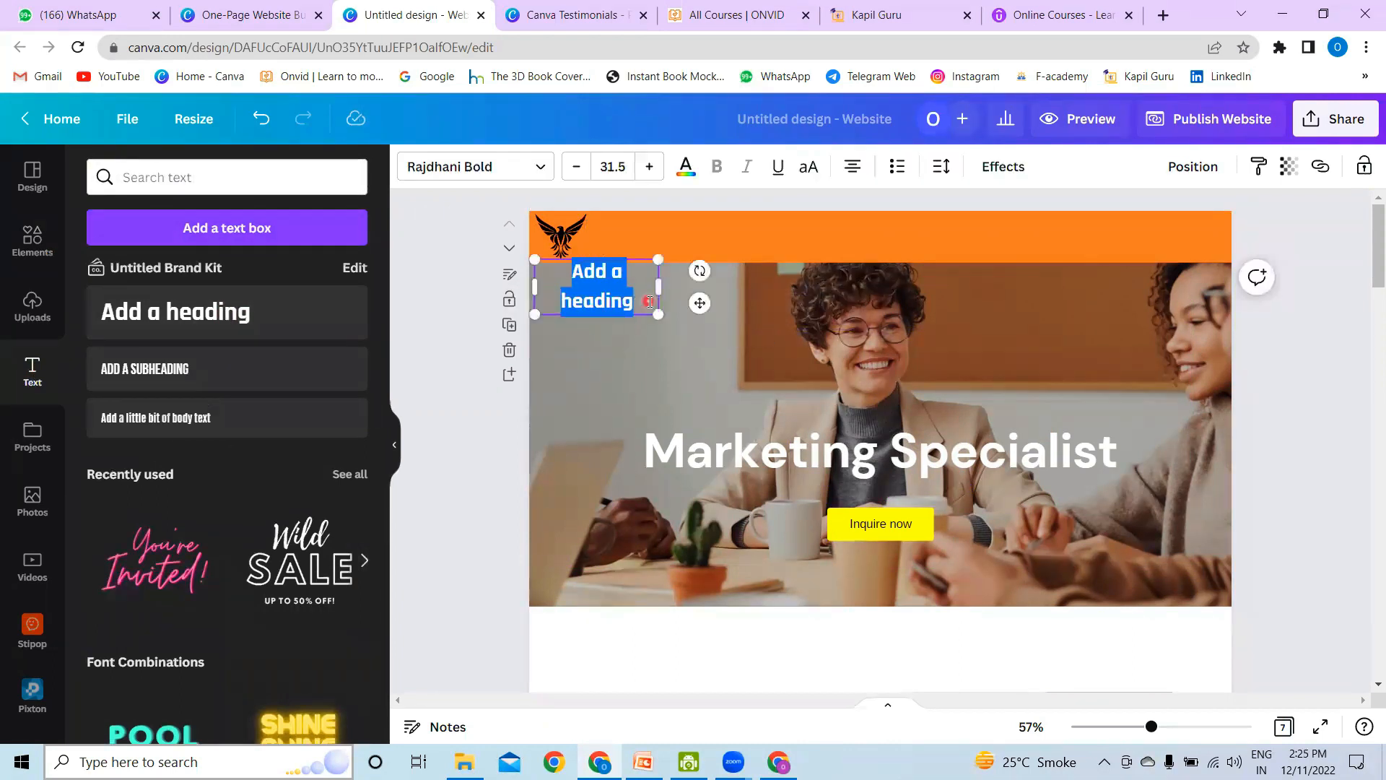
pyautogui.write('ABC Pvt. Lt')
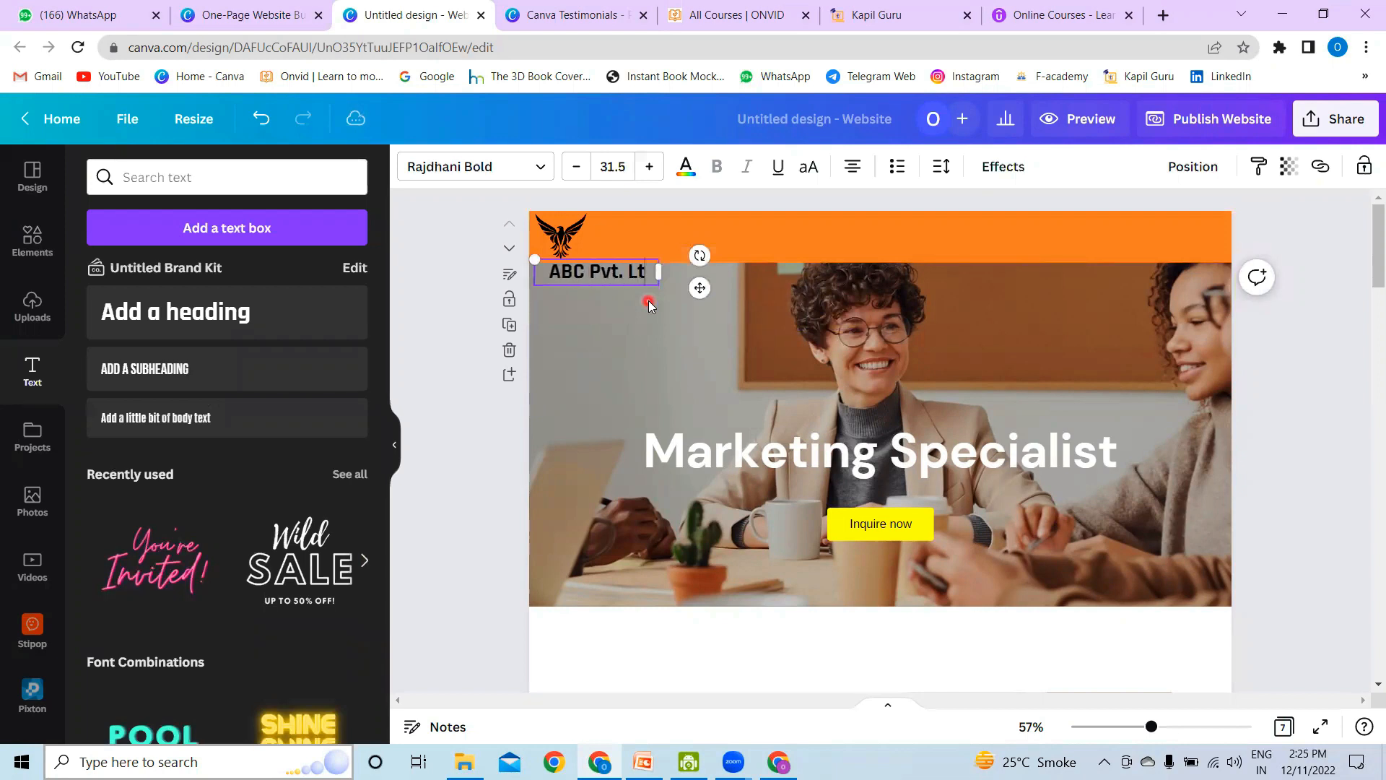
pyautogui.write('d.')
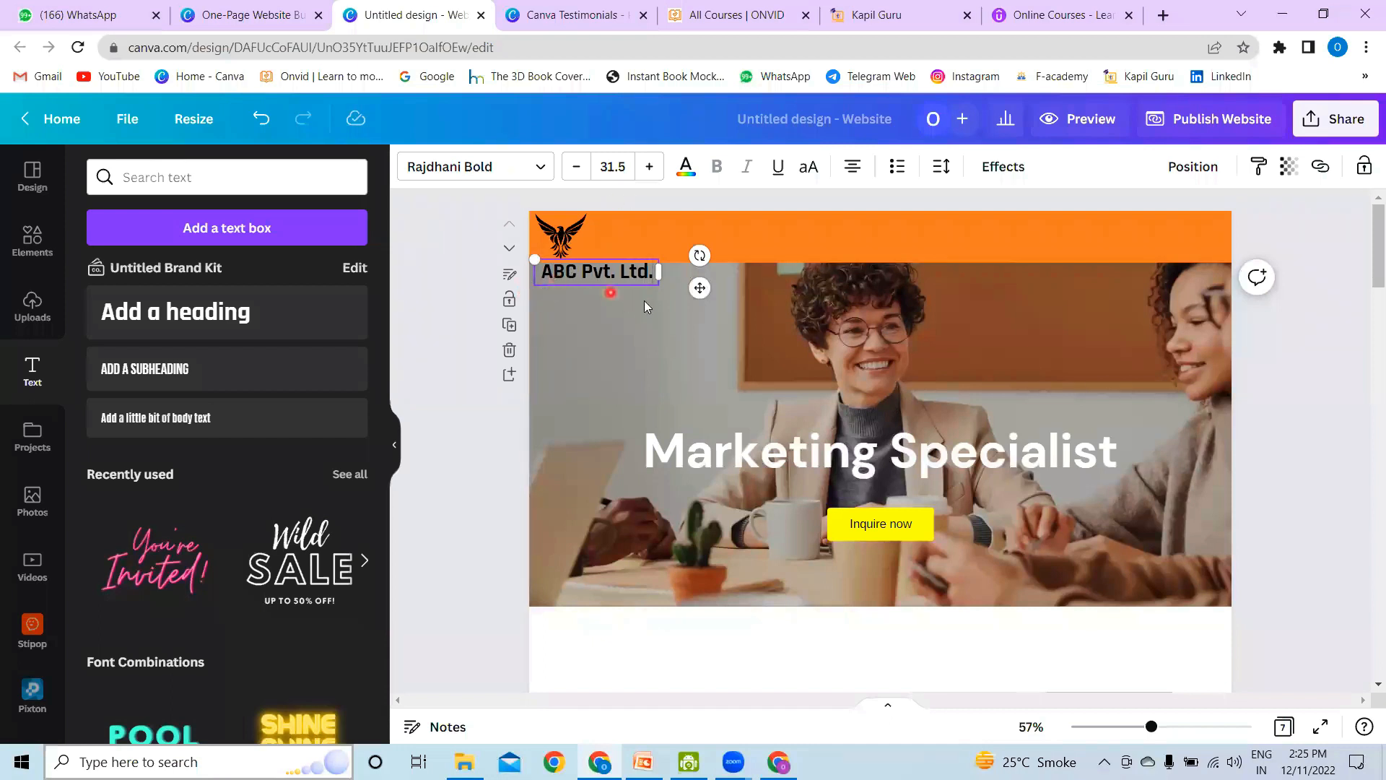
pyautogui.click(644, 300)
pyautogui.moveTo(616, 255)
pyautogui.mouseDown()
pyautogui.moveTo(660, 220)
pyautogui.moveTo(586, 235)
pyautogui.moveTo(634, 239)
pyautogui.mouseUp()
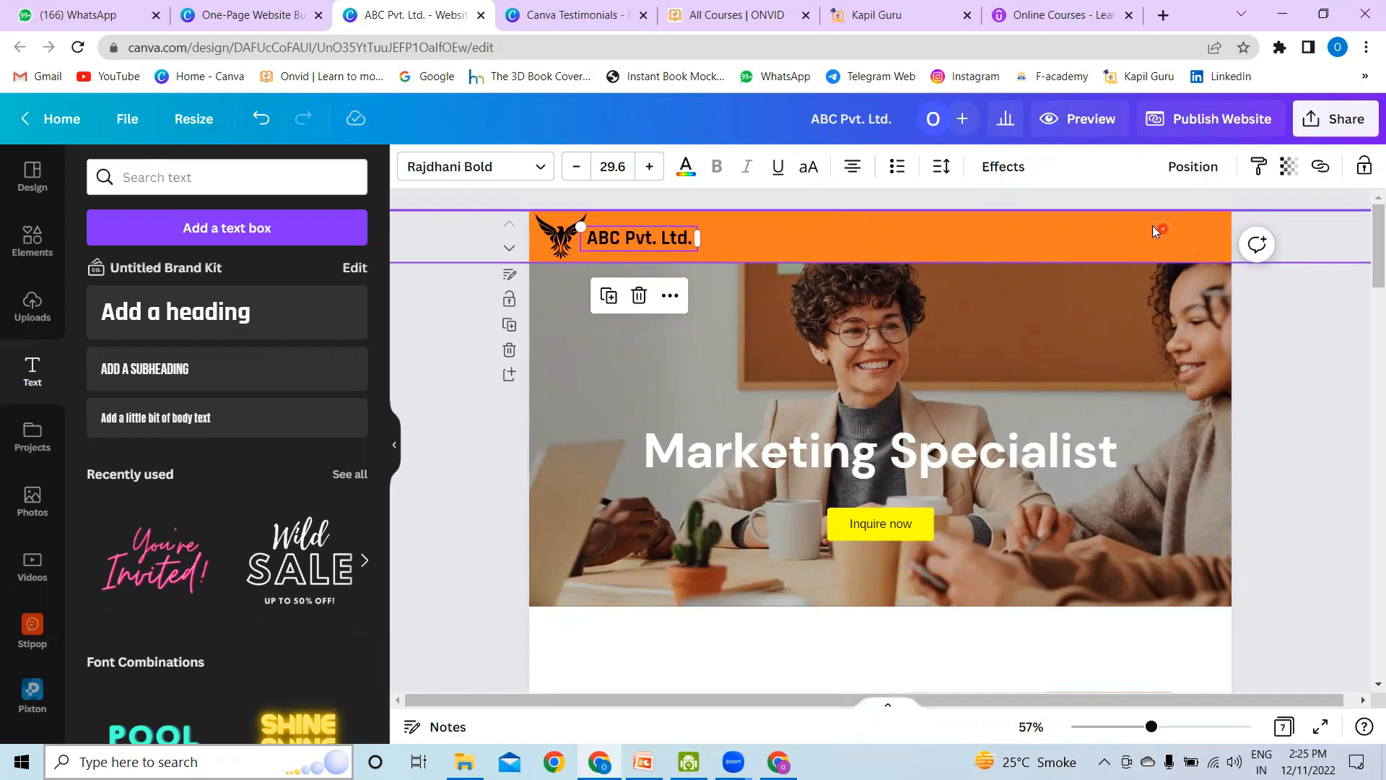
# Step: Duplicate the "ABC Pvt. Ltd." heading four times
pyautogui.click(735, 337)
pyautogui.click(645, 235)
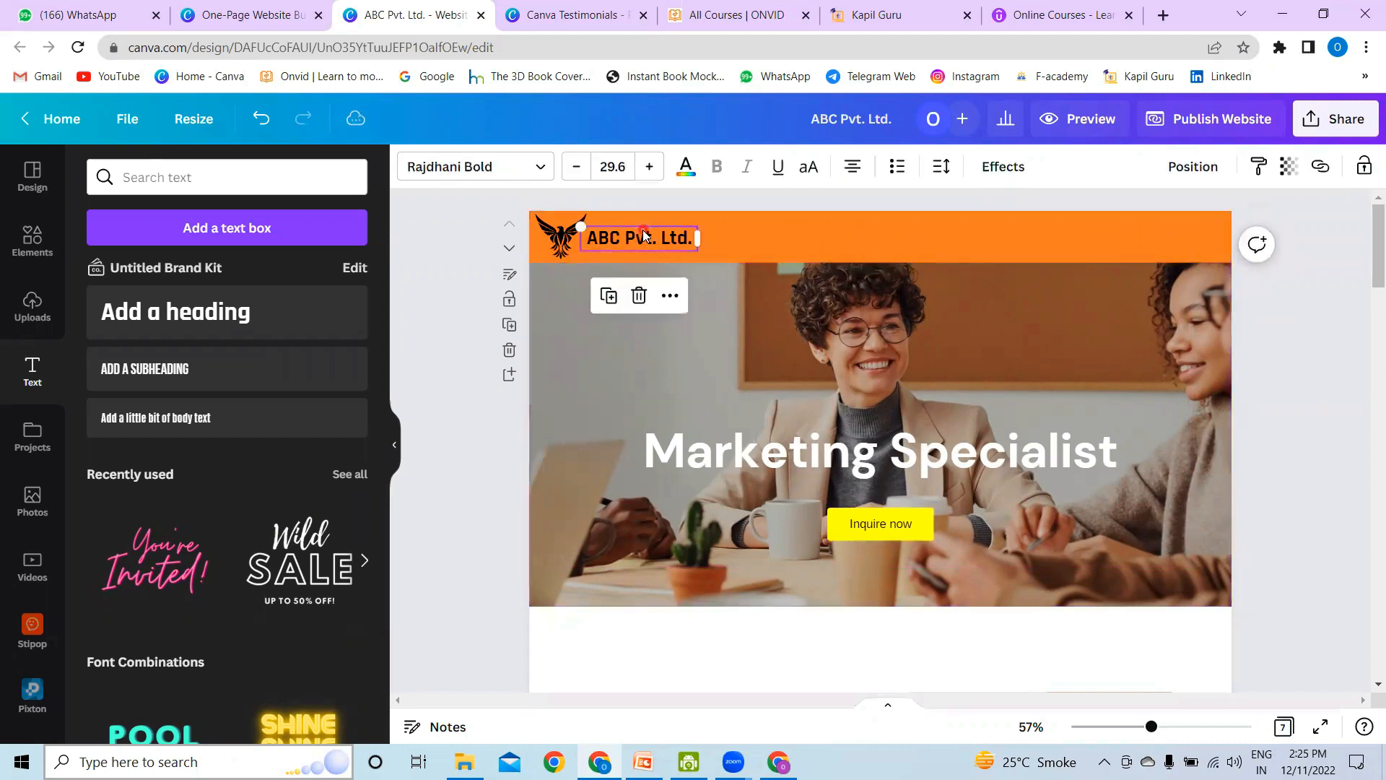
pyautogui.hotkey('ctrl', 'd')
pyautogui.hotkey('ctrl', 'd')
pyautogui.hotkey('ctrl', 'd')
pyautogui.hotkey('ctrl', 'd')
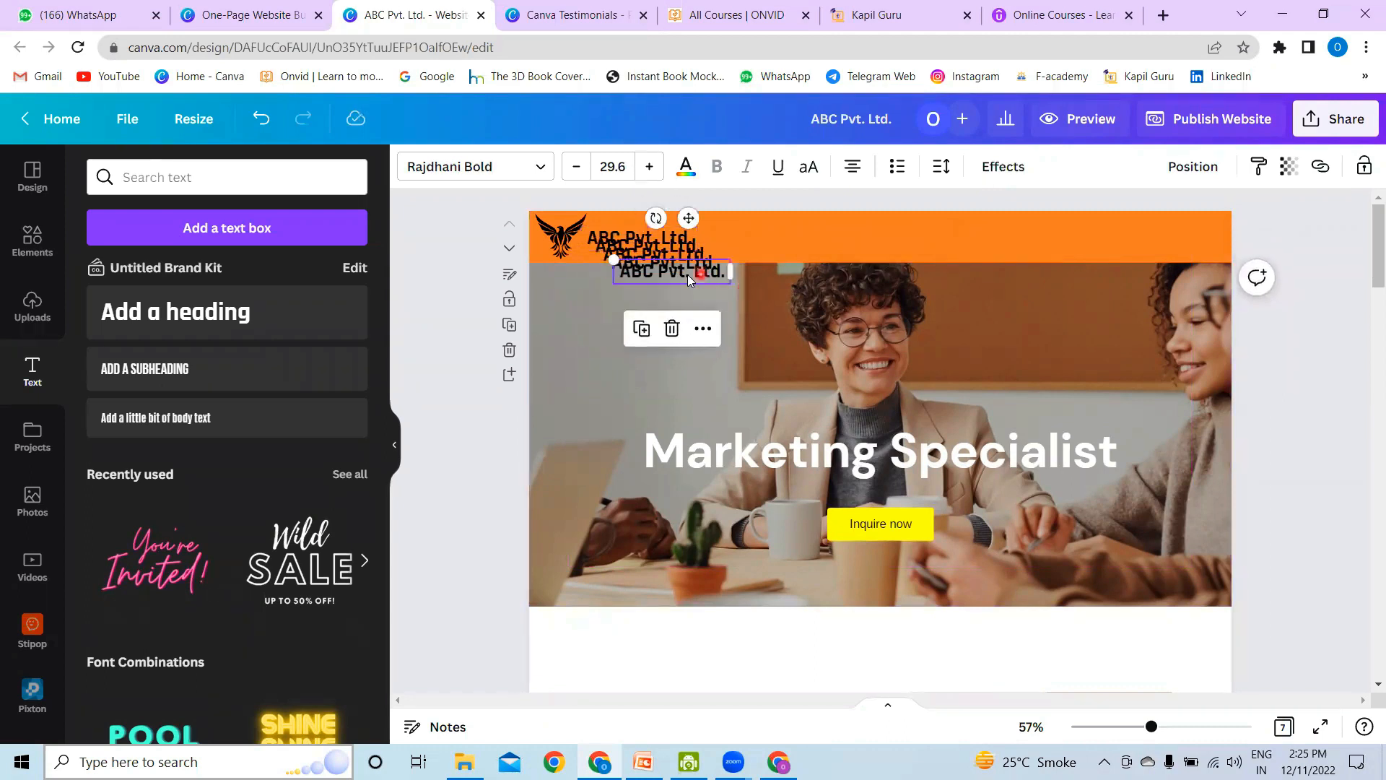
# Step: Move one "ABC Pvt. Ltd." copy to the middle of the orange header band and change its text to "Home"
pyautogui.moveTo(631, 269); pyautogui.dragTo(787, 238)
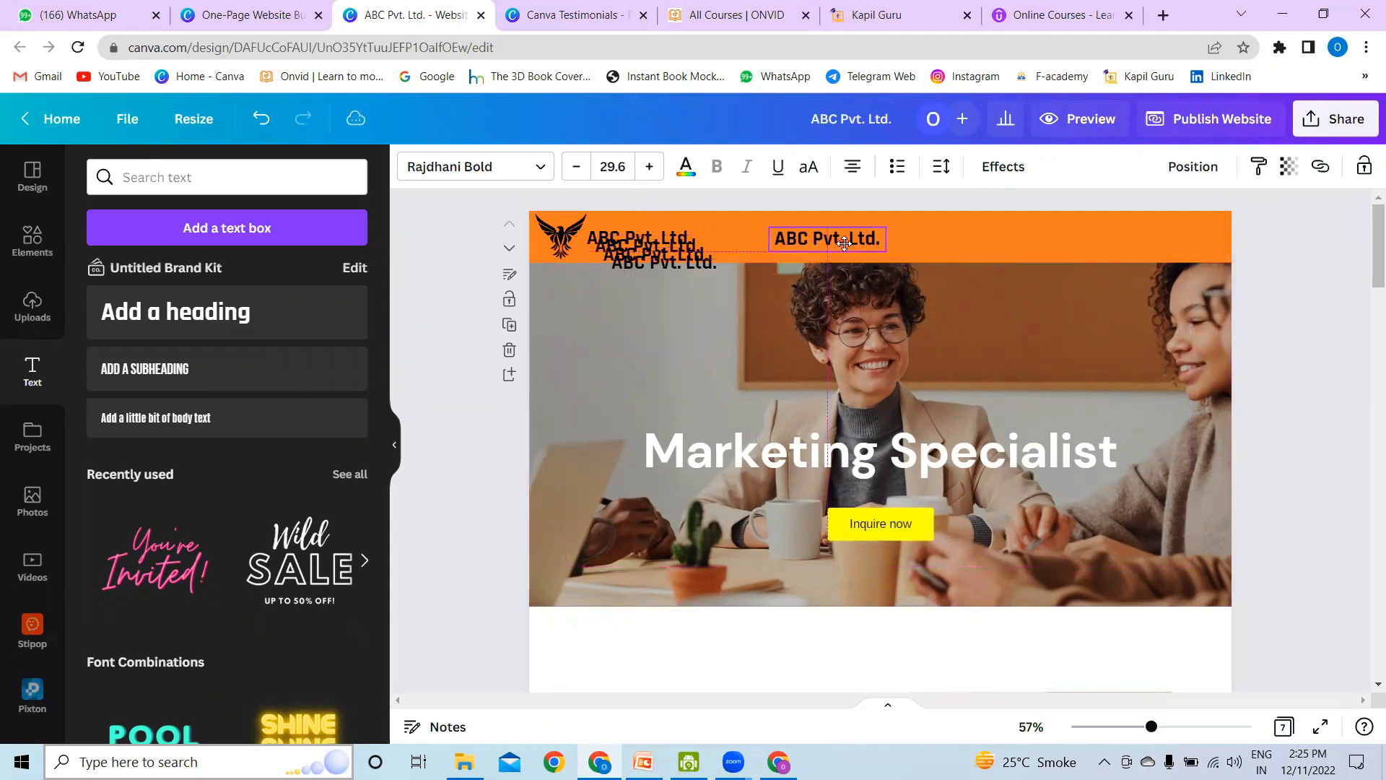
pyautogui.doubleClick(834, 238)
pyautogui.hotkey('ctrl', 'a')
pyautogui.write('Home')
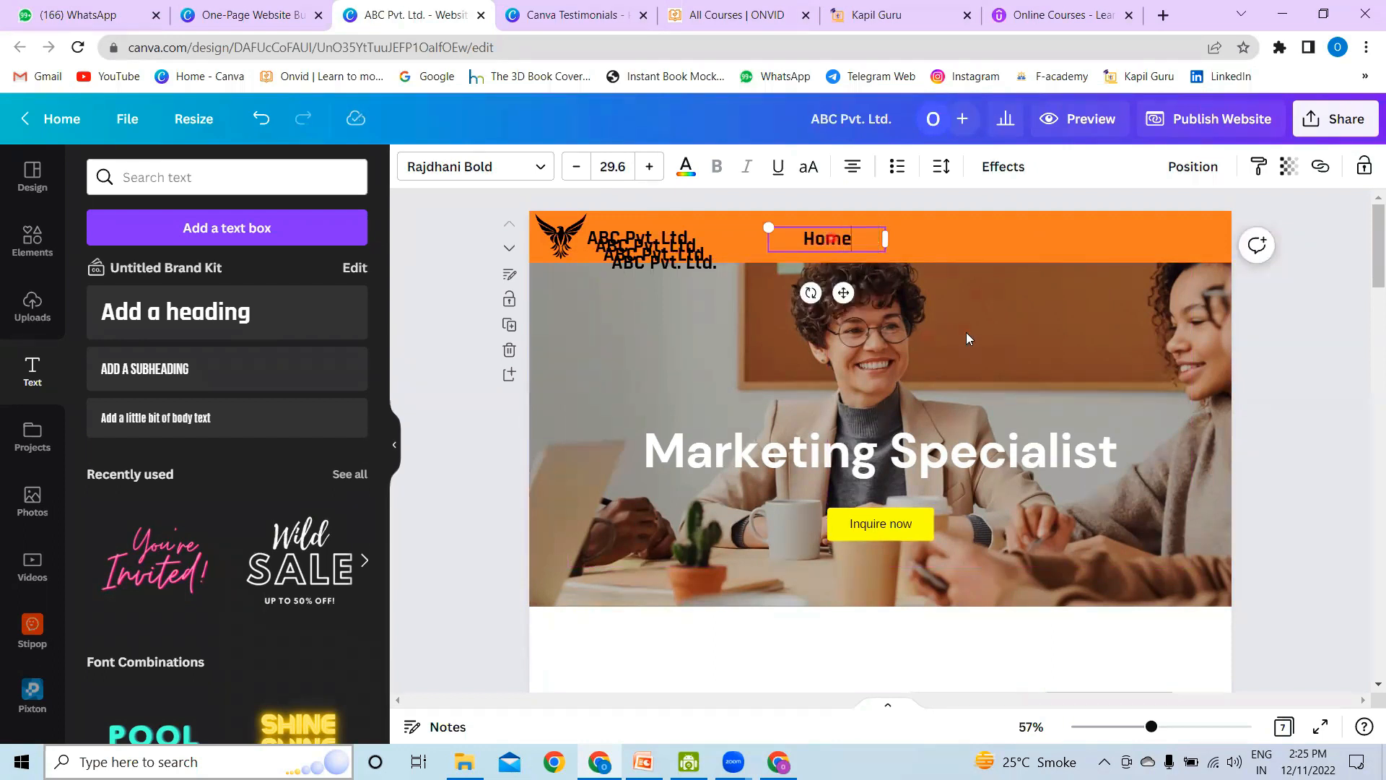
pyautogui.click(934, 296)
pyautogui.moveTo(825, 240); pyautogui.dragTo(804, 236)
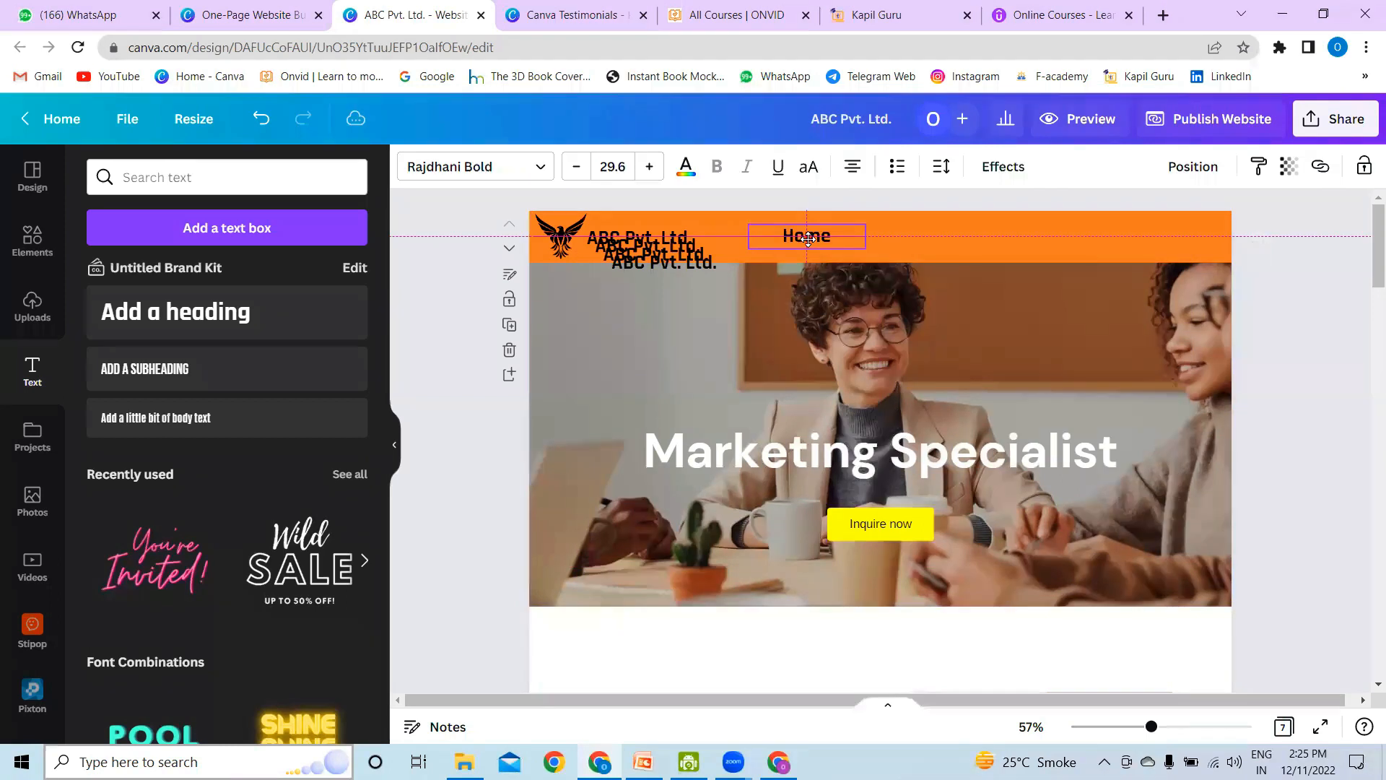
# Step: Place another company name copy beside "Home" in the header band and change its text to "Products"
pyautogui.moveTo(668, 260); pyautogui.dragTo(908, 234)
pyautogui.doubleClick(908, 234)
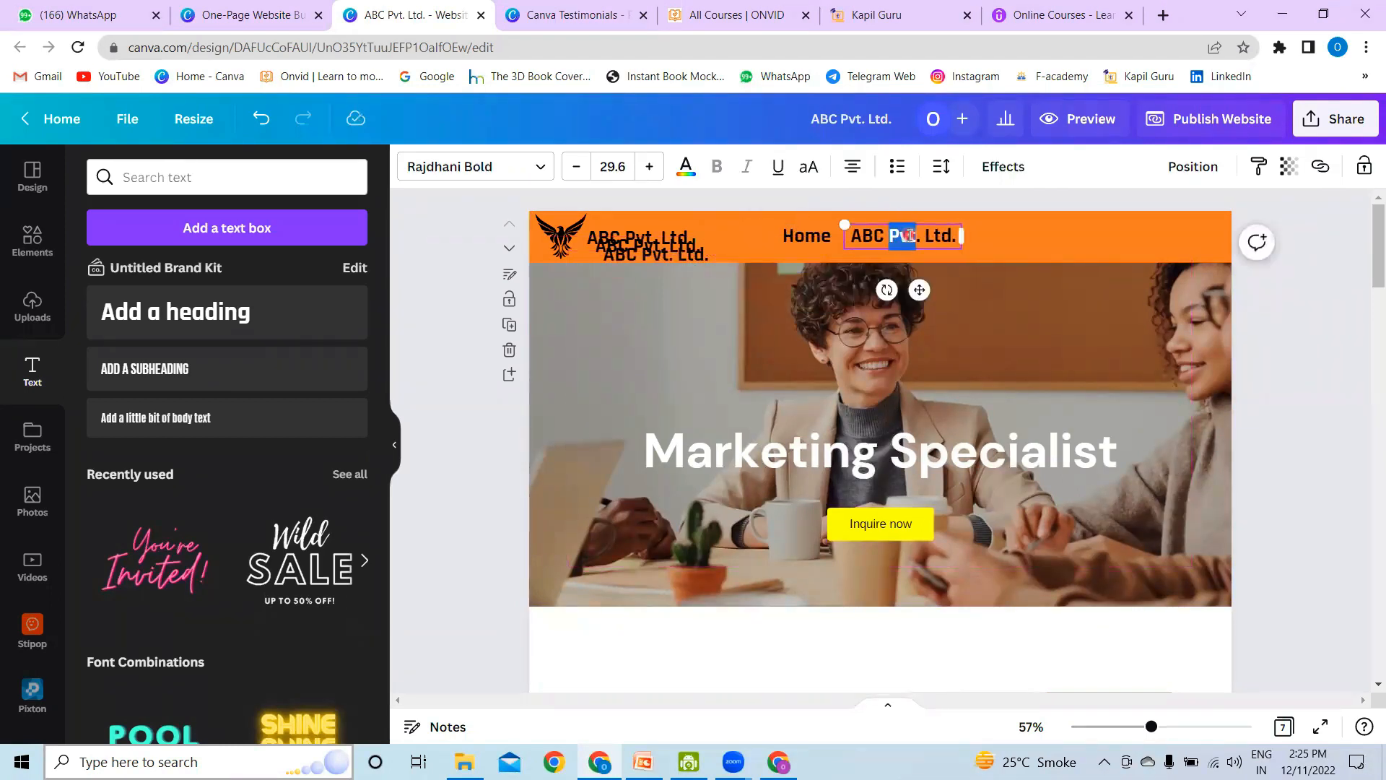
pyautogui.write('Products')
pyautogui.click(999, 291)
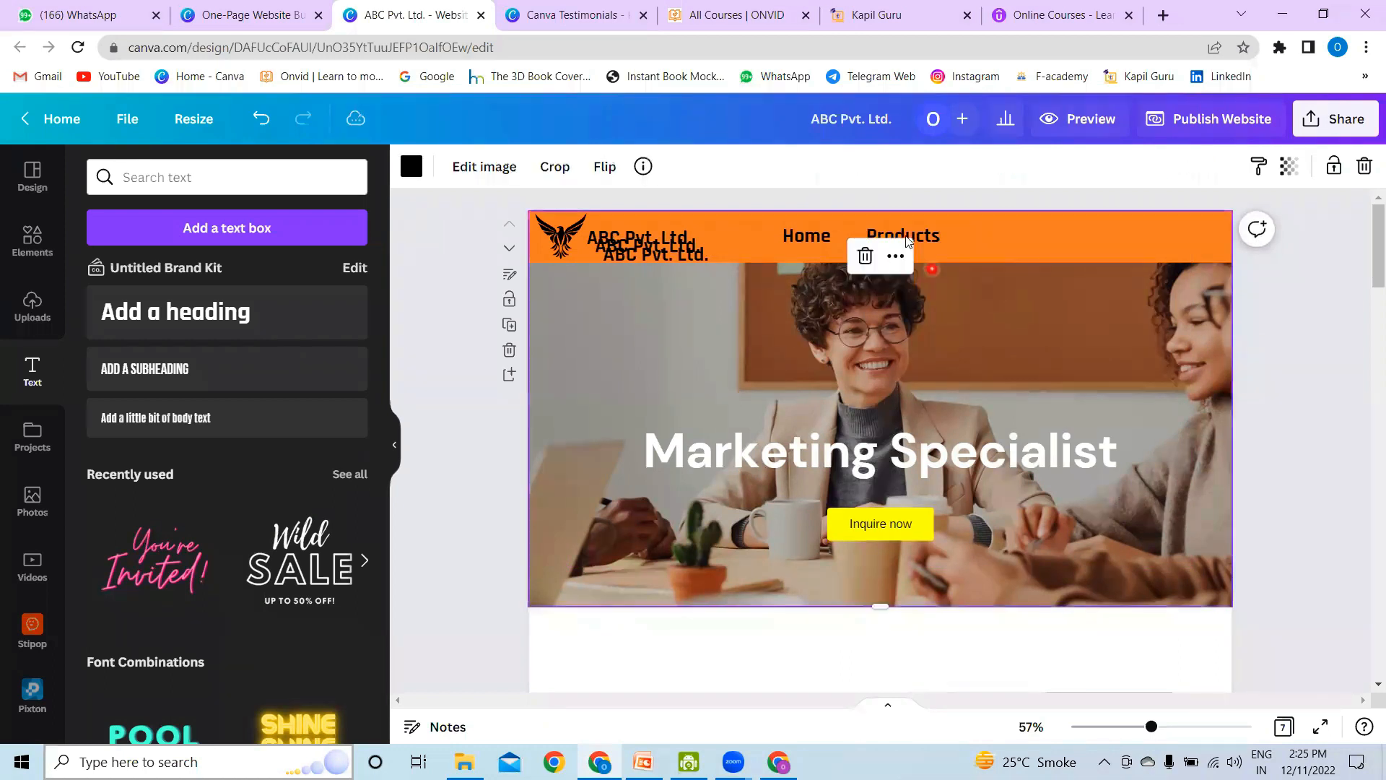
pyautogui.click(918, 234)
pyautogui.moveTo(917, 234); pyautogui.dragTo(904, 238)
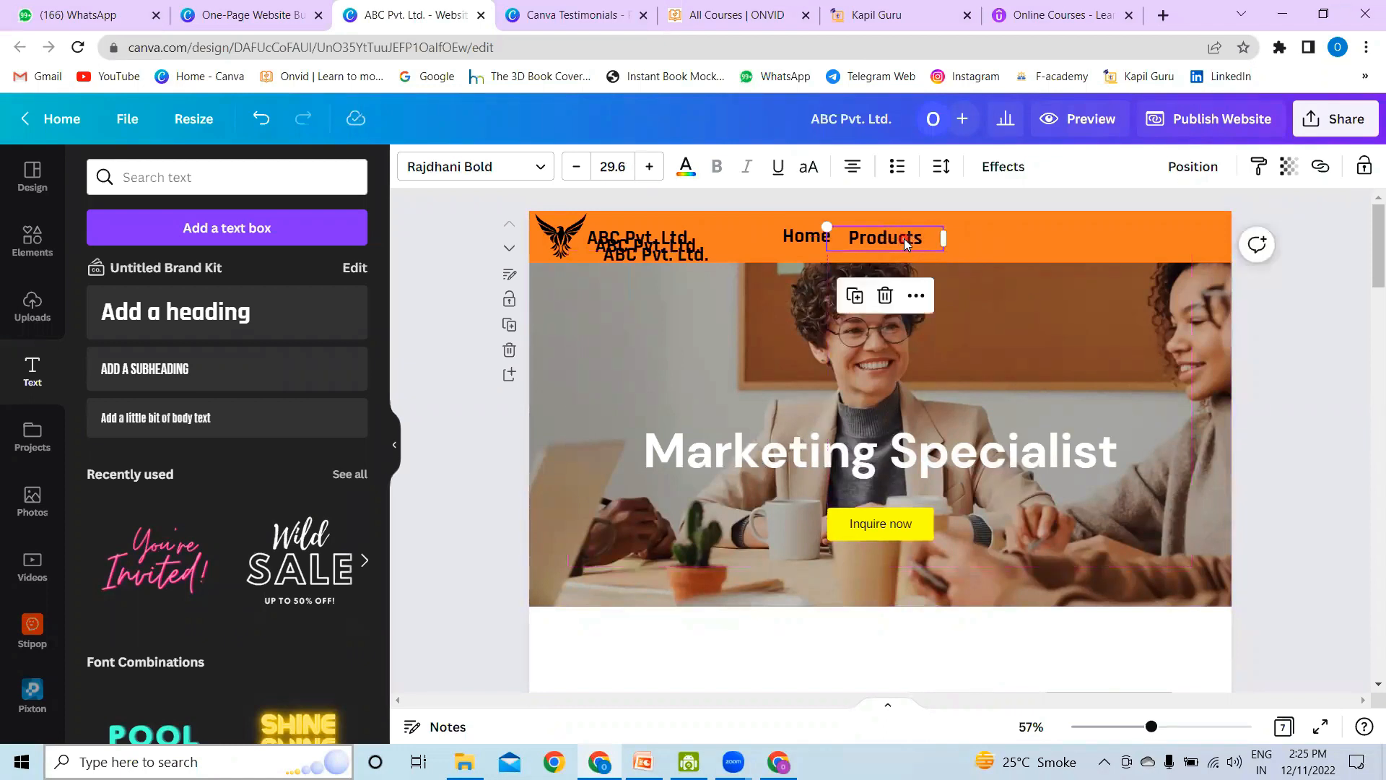
# Step: Place another company name copy after "Products" in the header band, change its text to "Services" and tighten the gap between them
pyautogui.click(690, 257)
pyautogui.moveTo(676, 254); pyautogui.dragTo(1014, 243)
pyautogui.doubleClick(991, 243)
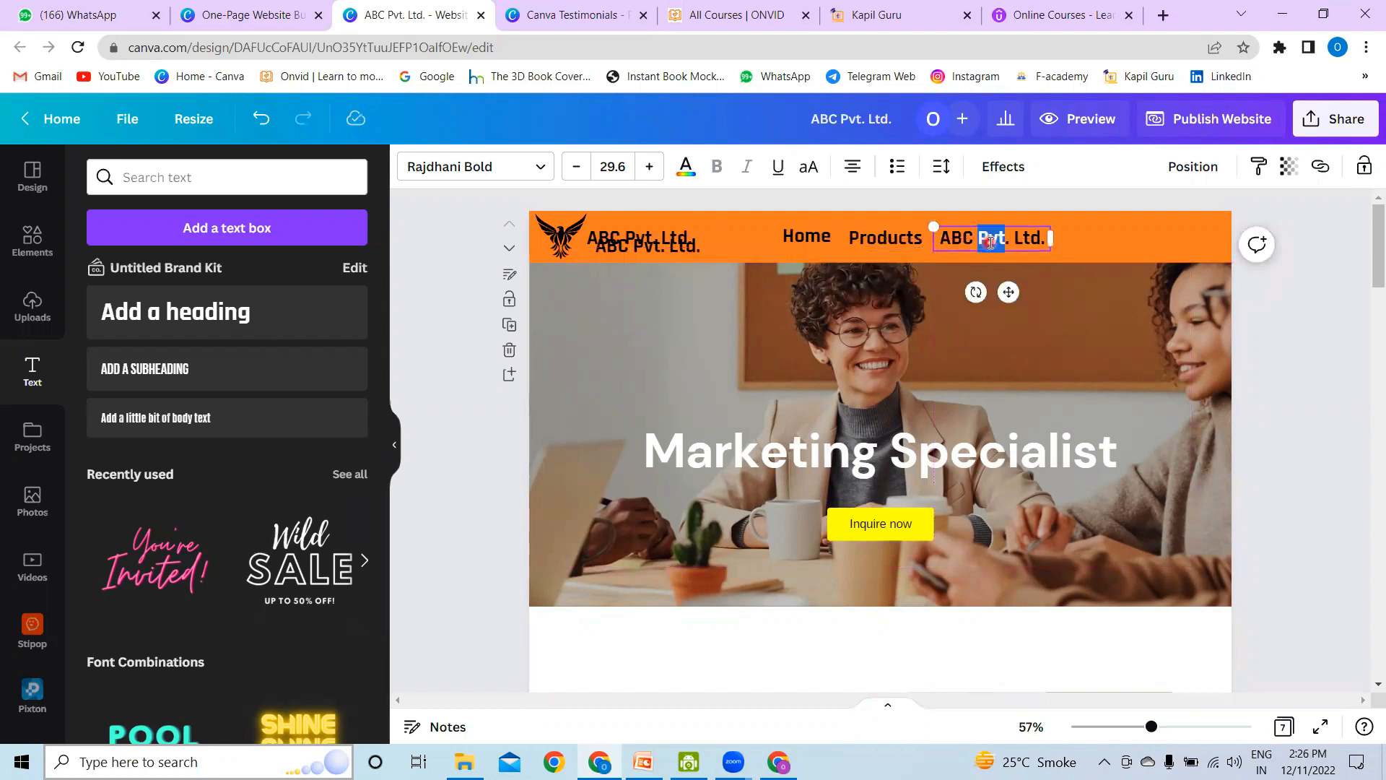
pyautogui.hotkey('ctrl', 'a')
pyautogui.write('Servi')
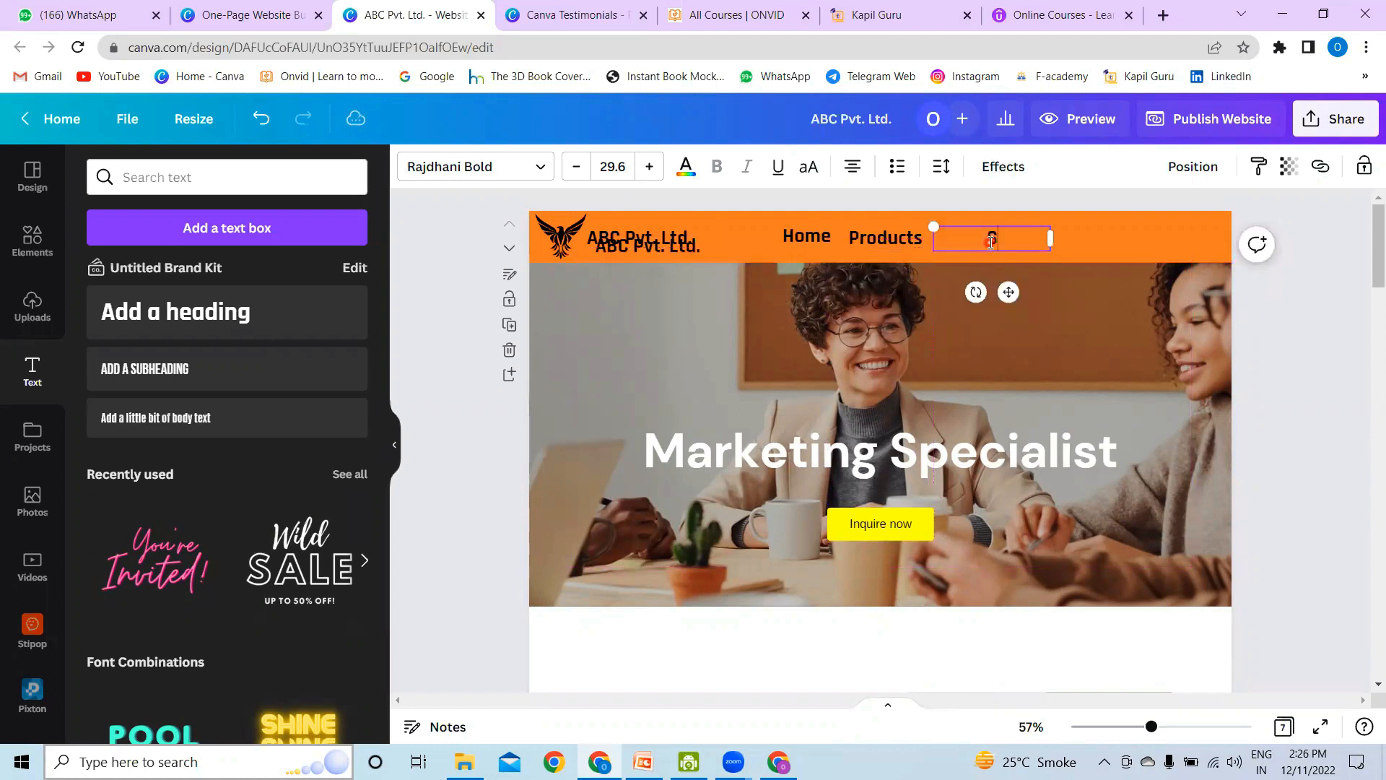
pyautogui.write('ces')
pyautogui.click(1011, 260)
pyautogui.moveTo(979, 240); pyautogui.dragTo(961, 240)
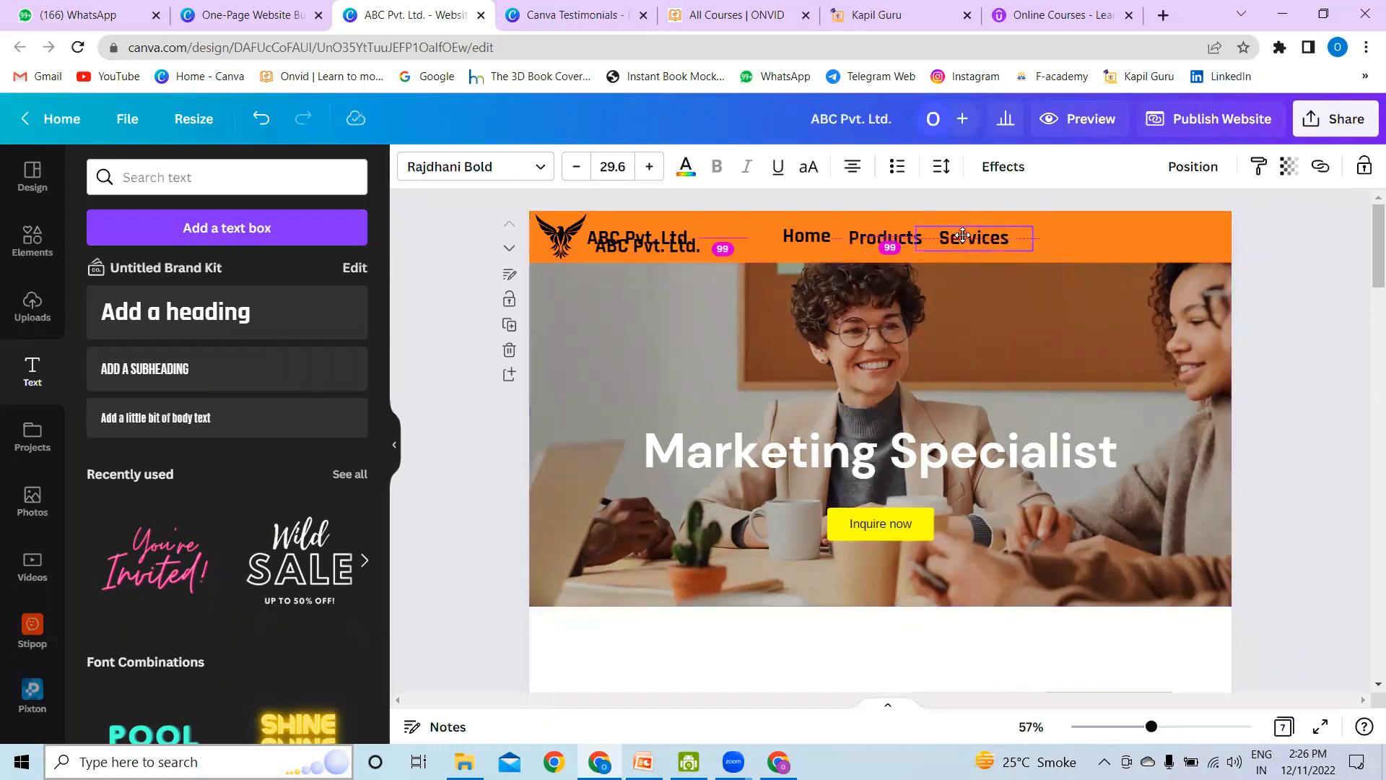
# Step: Place the last spare company name copy after "Services", change its text to "Testimony" and move it closer to "Services"
pyautogui.moveTo(690, 250); pyautogui.dragTo(1119, 244)
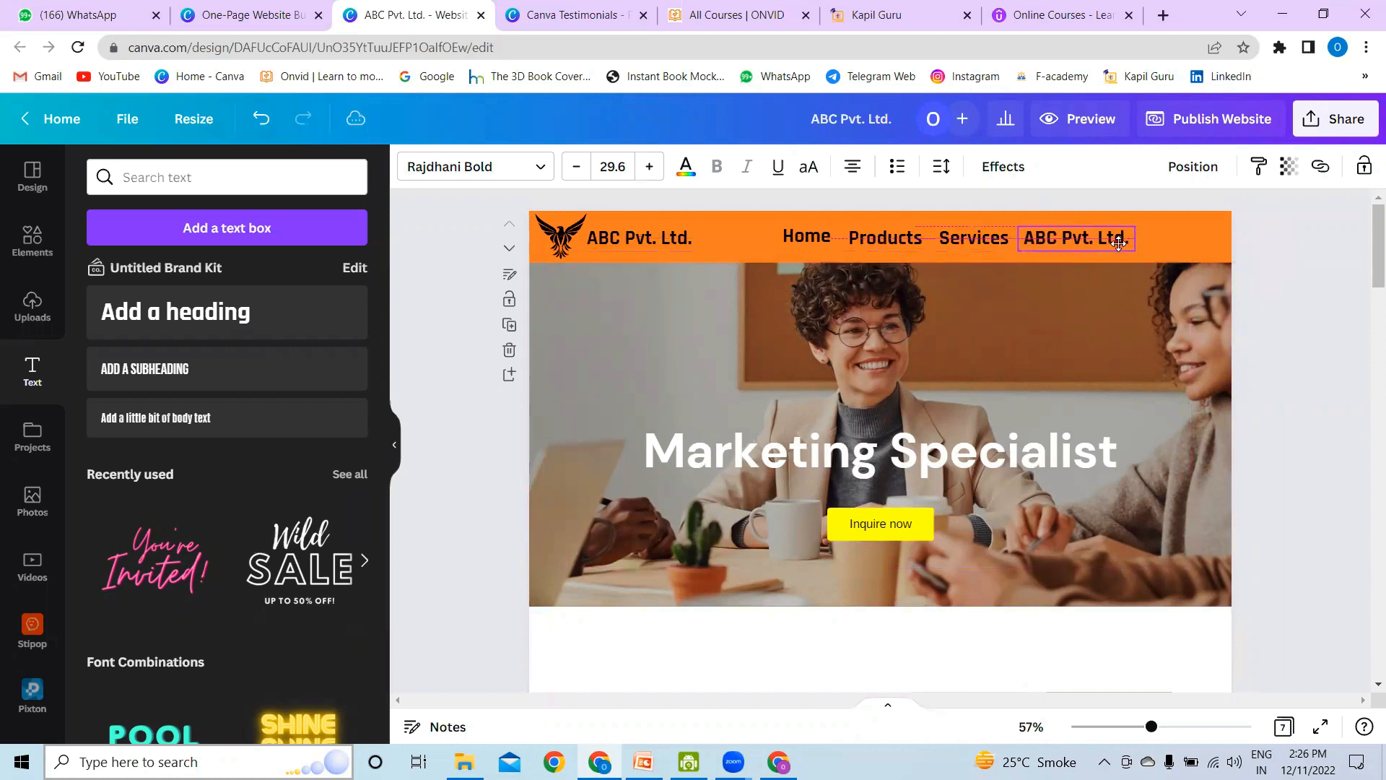
pyautogui.doubleClick(1112, 243)
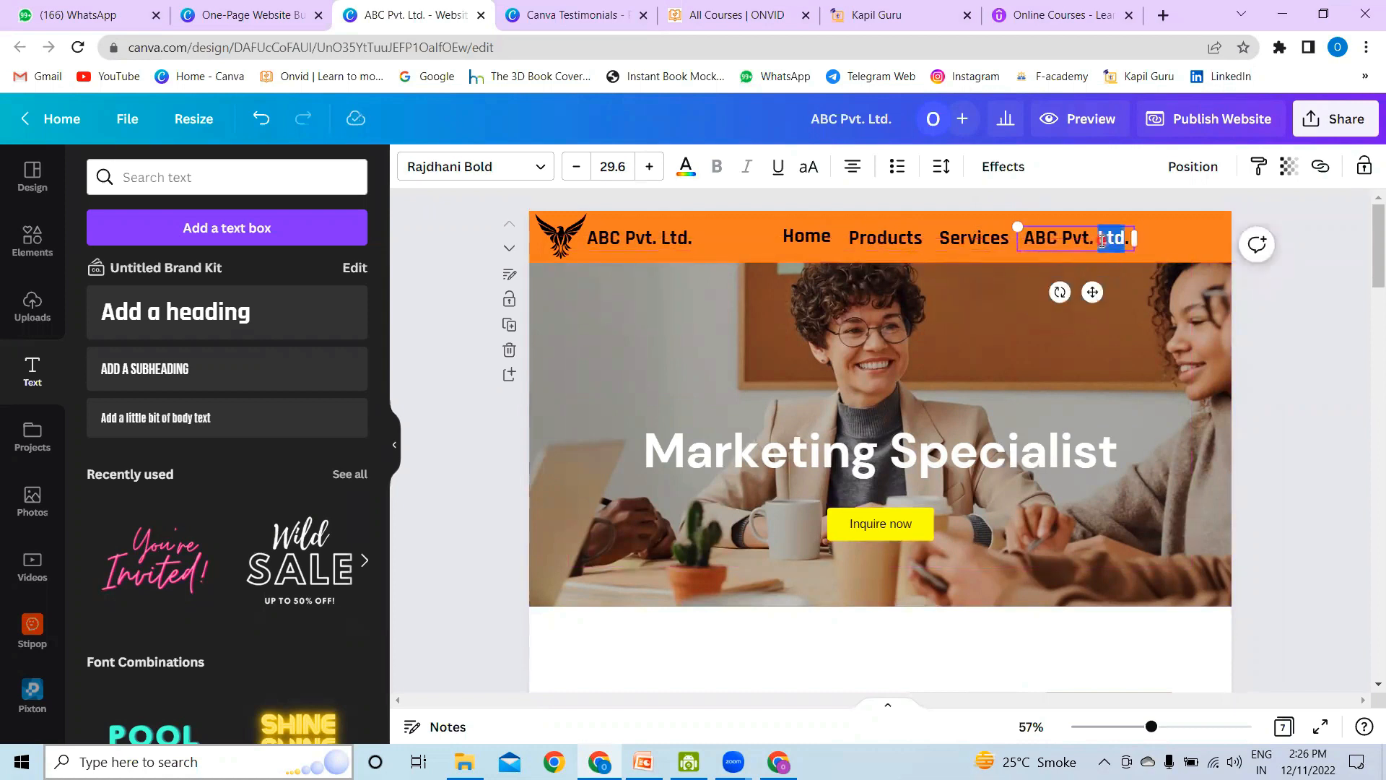
pyautogui.hotkey('ctrl', 'a')
pyautogui.write('T')
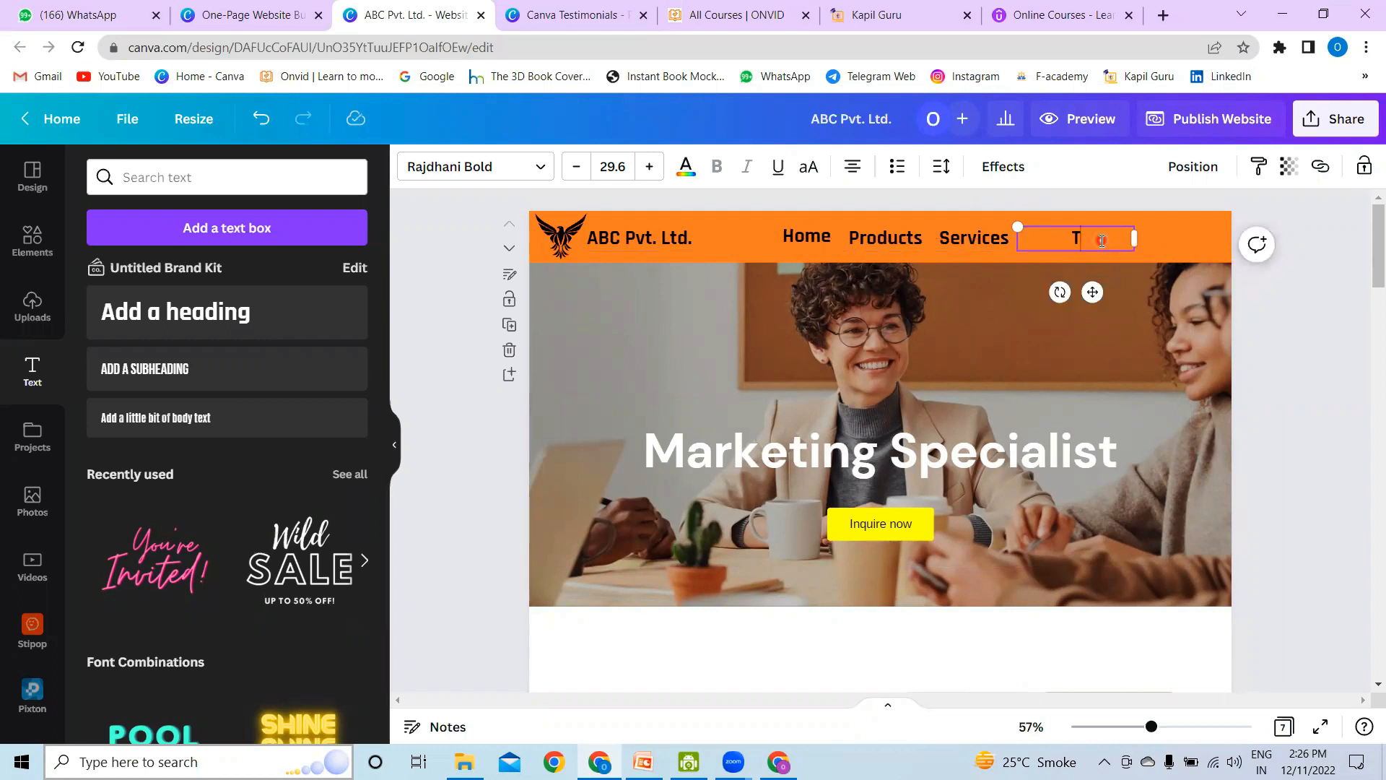
pyautogui.write('estimony')
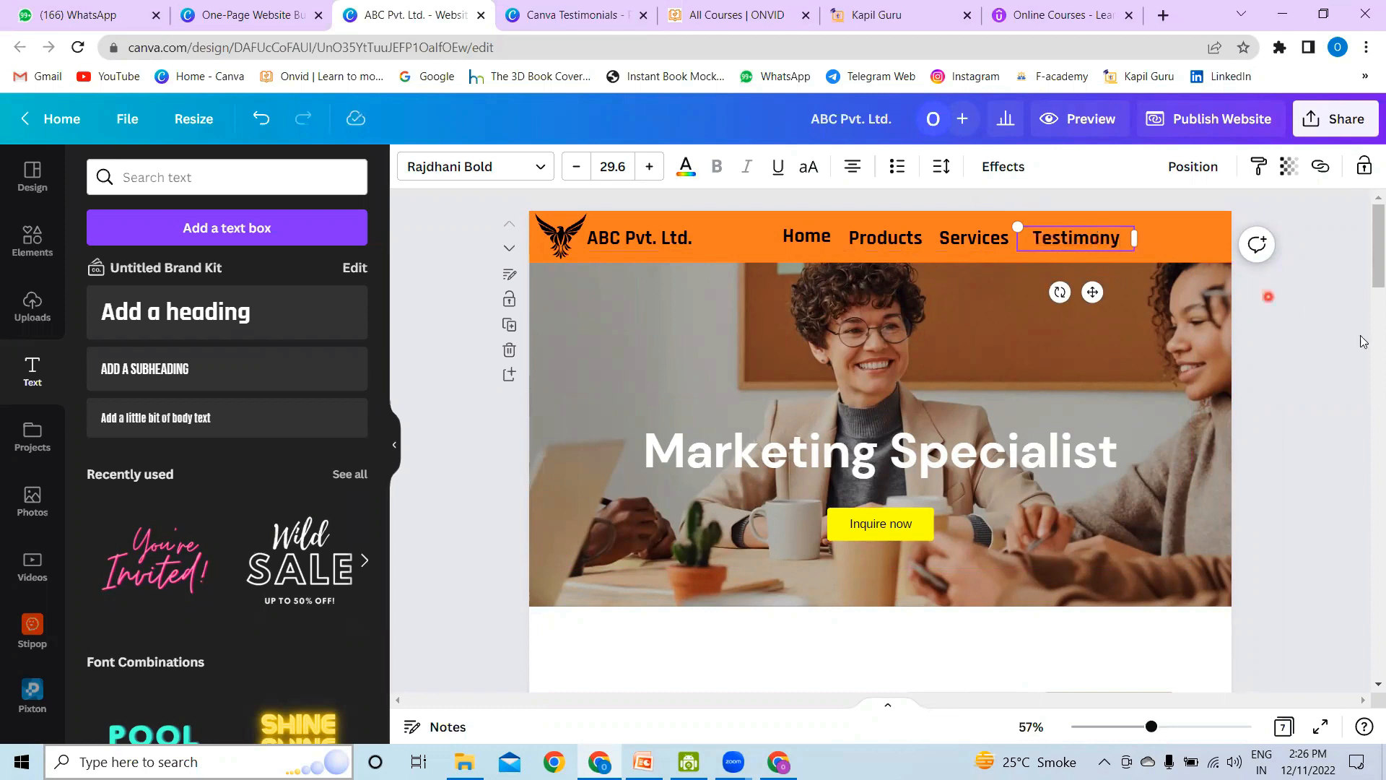
pyautogui.click(1278, 339)
pyautogui.moveTo(1086, 234); pyautogui.dragTo(1071, 236)
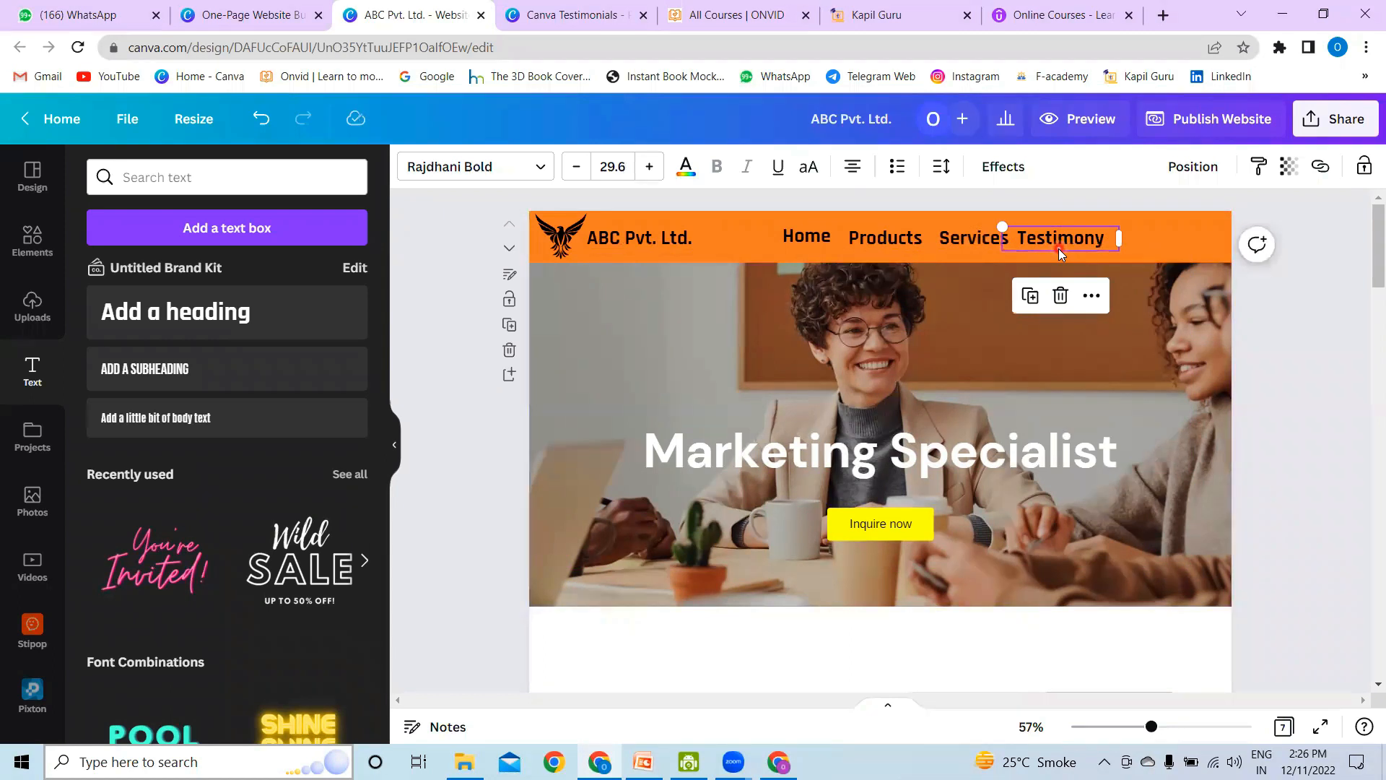
# Step: Duplicate the "Testimony" text, place the copy at the right end of the header band and change it to "Contact us"
pyautogui.hotkey('ctrl', 'd')
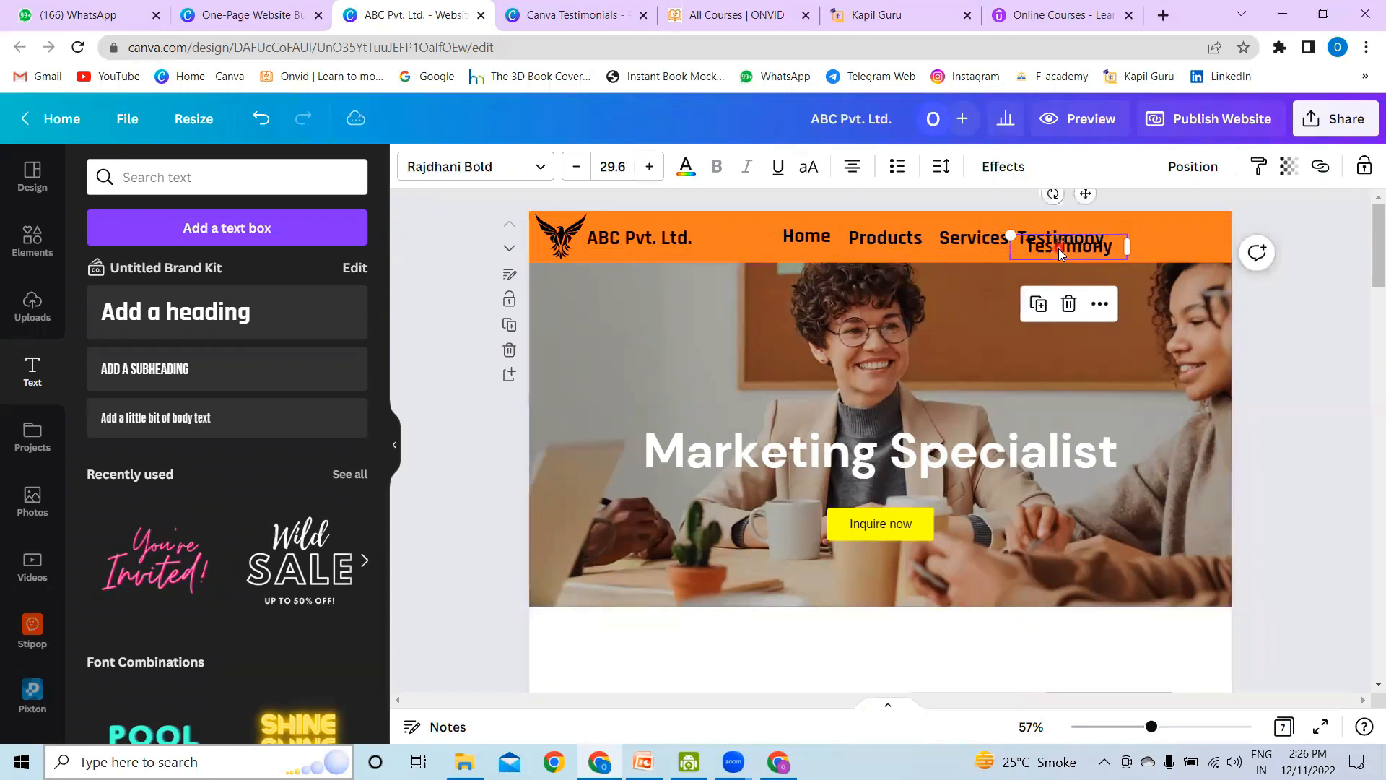
pyautogui.moveTo(1080, 257); pyautogui.dragTo(1182, 245)
pyautogui.doubleClick(1182, 241)
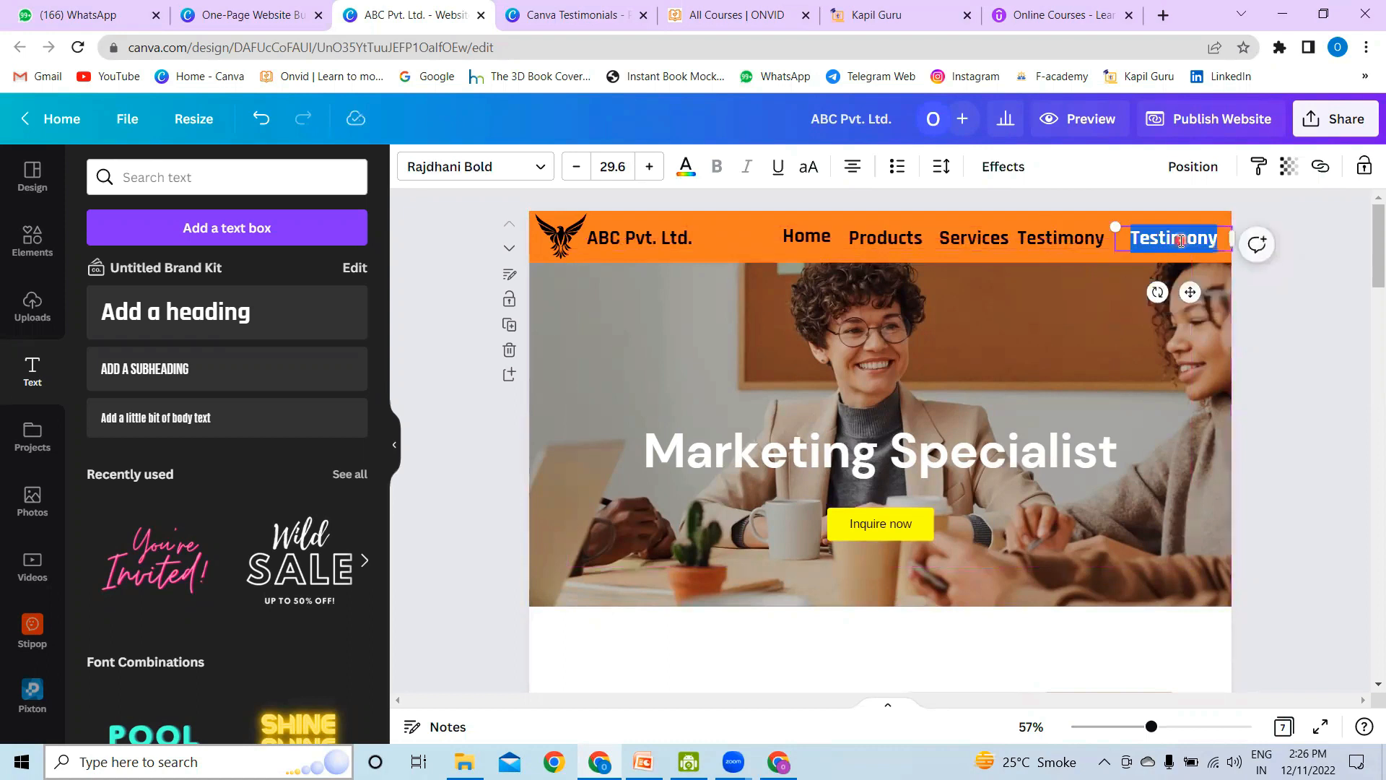
pyautogui.write('Con')
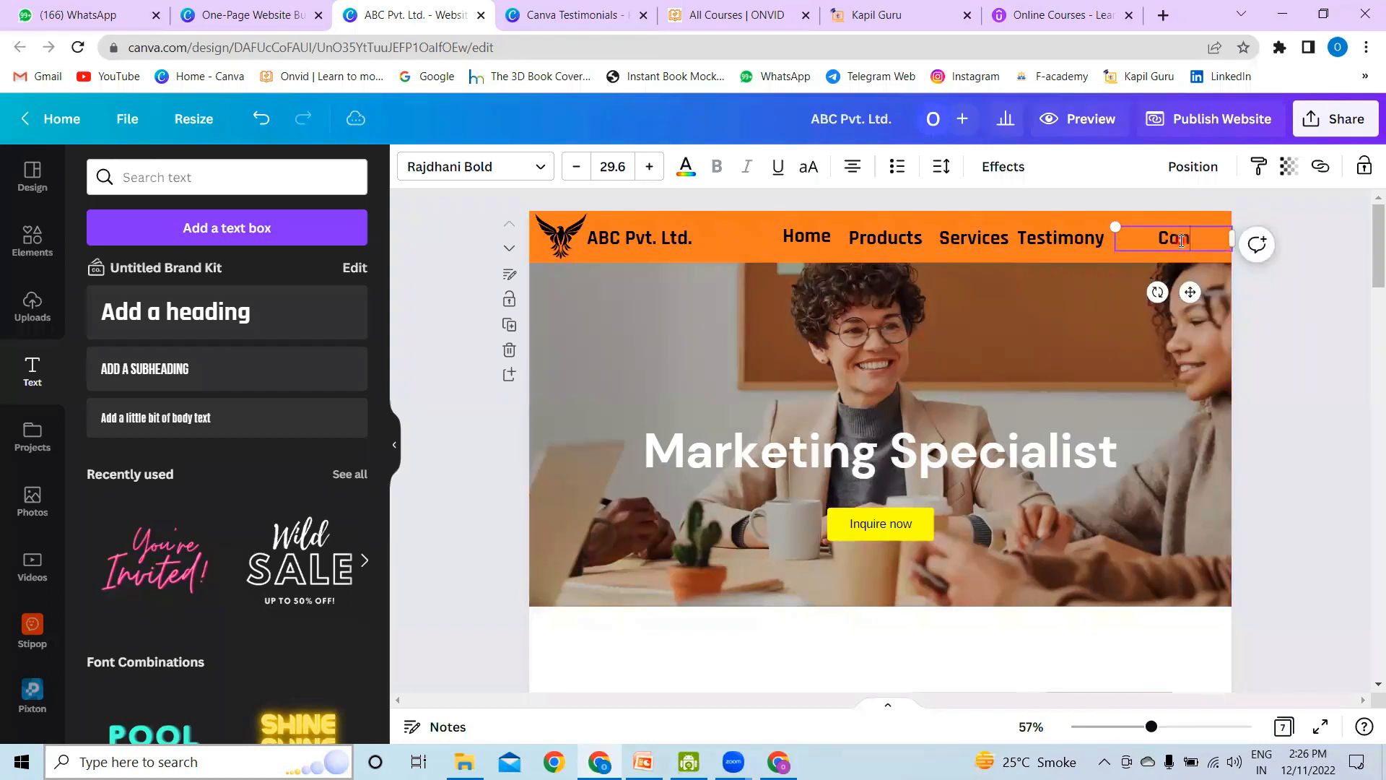
pyautogui.write('tact us')
pyautogui.click(1312, 270)
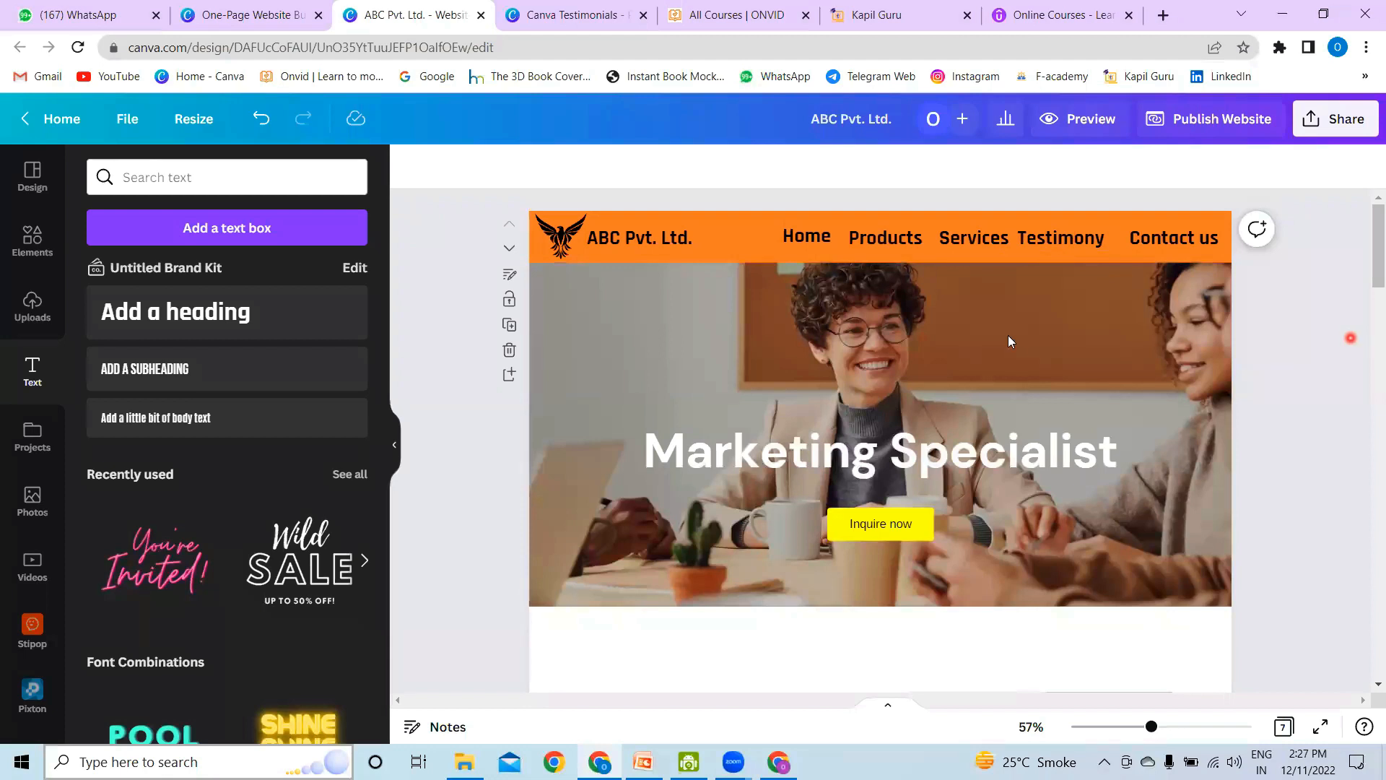
# Step: Title page 5, the "Read what my clients have to say" section, as "Testimonial"
pyautogui.click(1054, 235)
pyautogui.scroll(-15, 1072, 414)
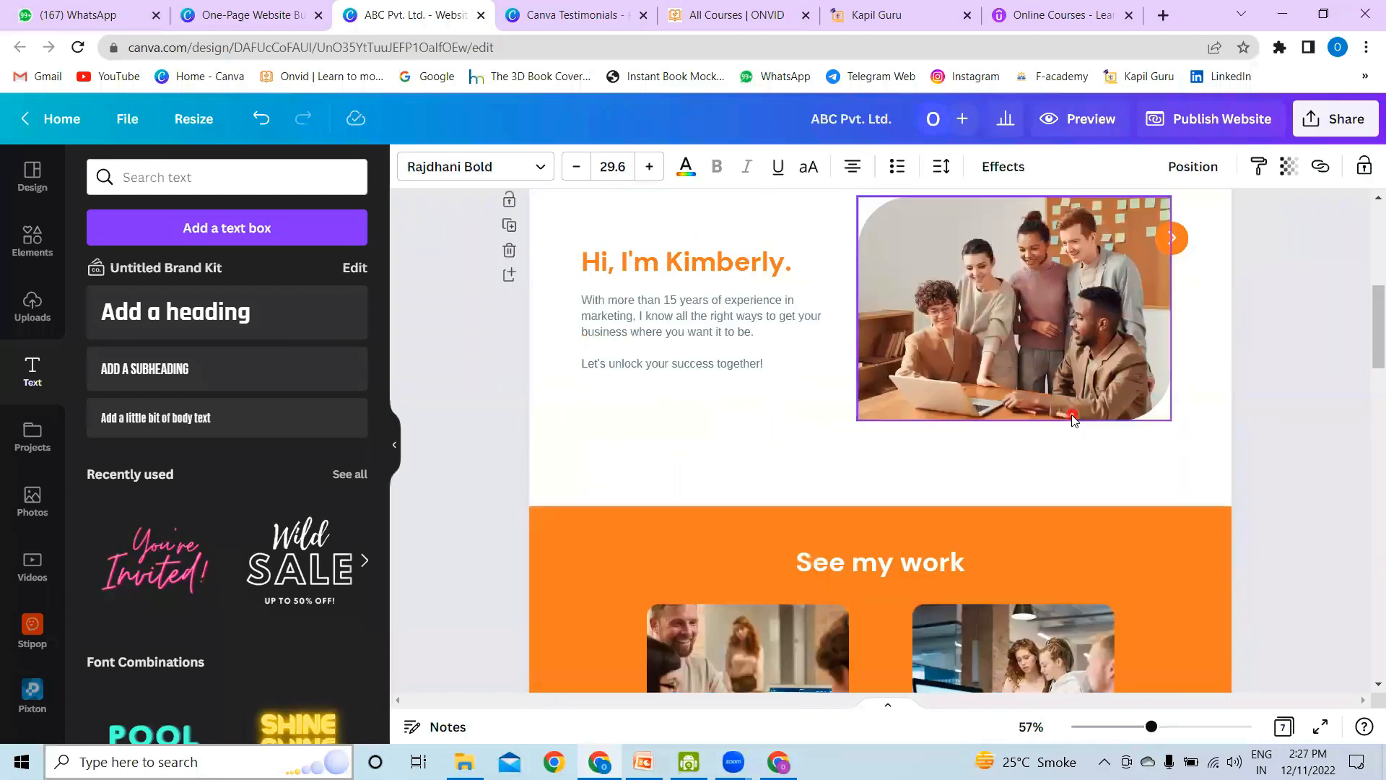
pyautogui.scroll(-4, 1072, 419)
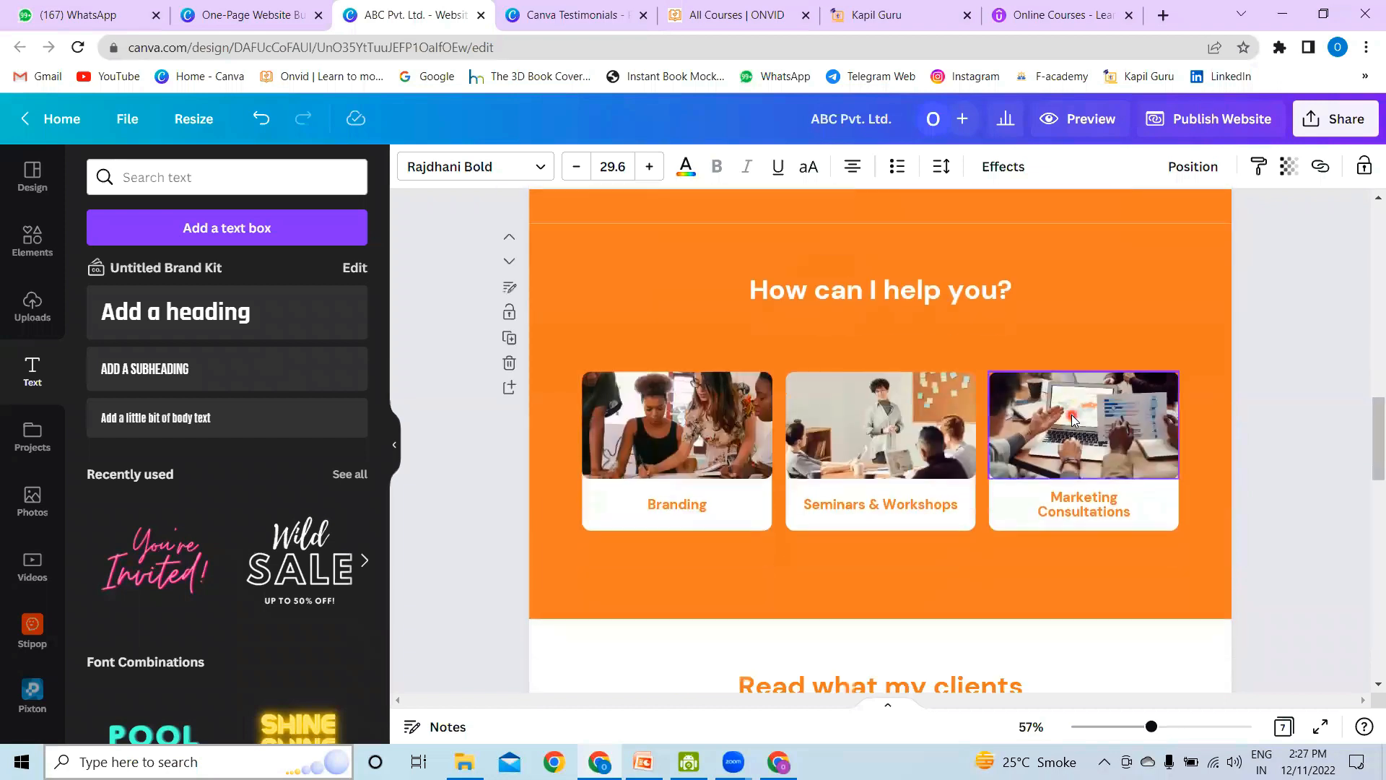
pyautogui.scroll(-5, 1072, 419)
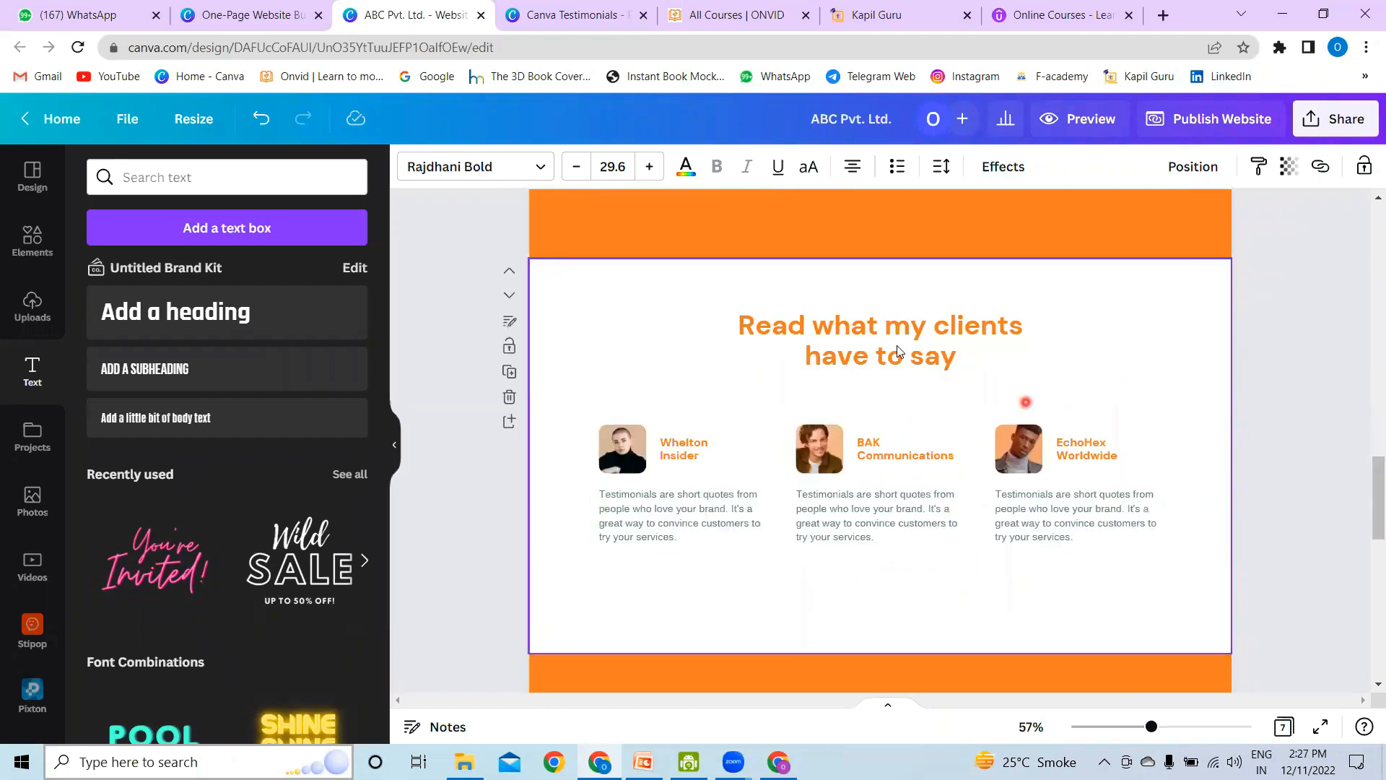
pyautogui.click(664, 376)
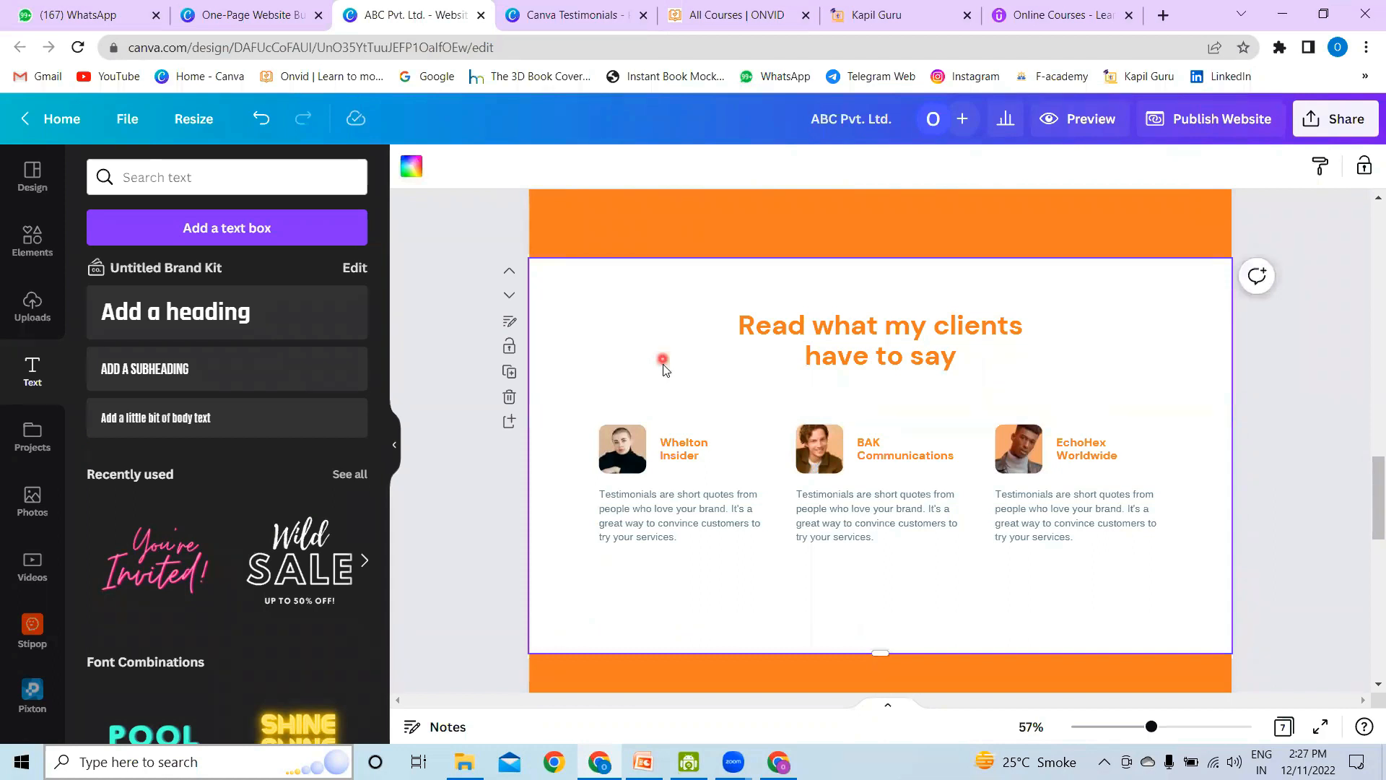
pyautogui.click(510, 322)
pyautogui.click(163, 170)
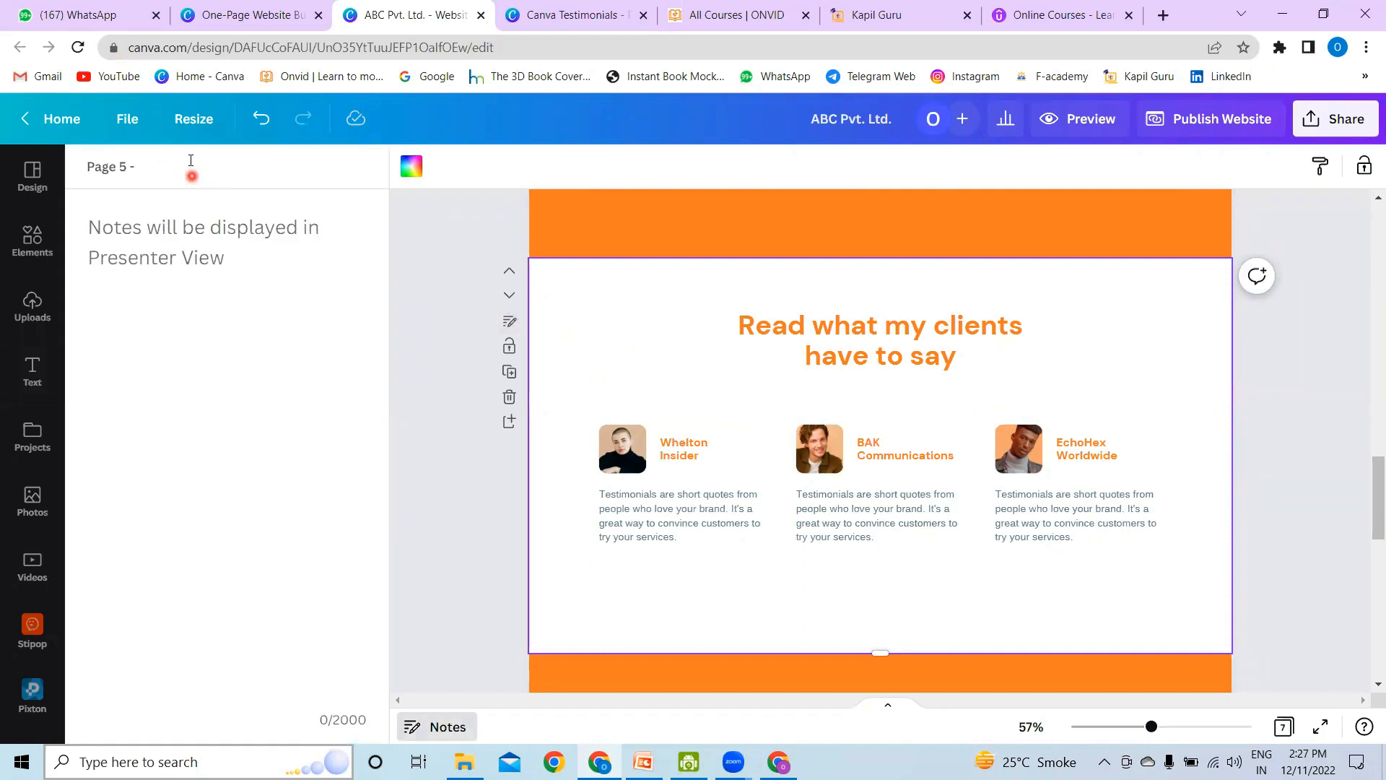
pyautogui.write('Testomonial')
pyautogui.click(214, 163)
pyautogui.press('Delete')
pyautogui.press('Return')
pyautogui.write('i')
pyautogui.click(456, 282)
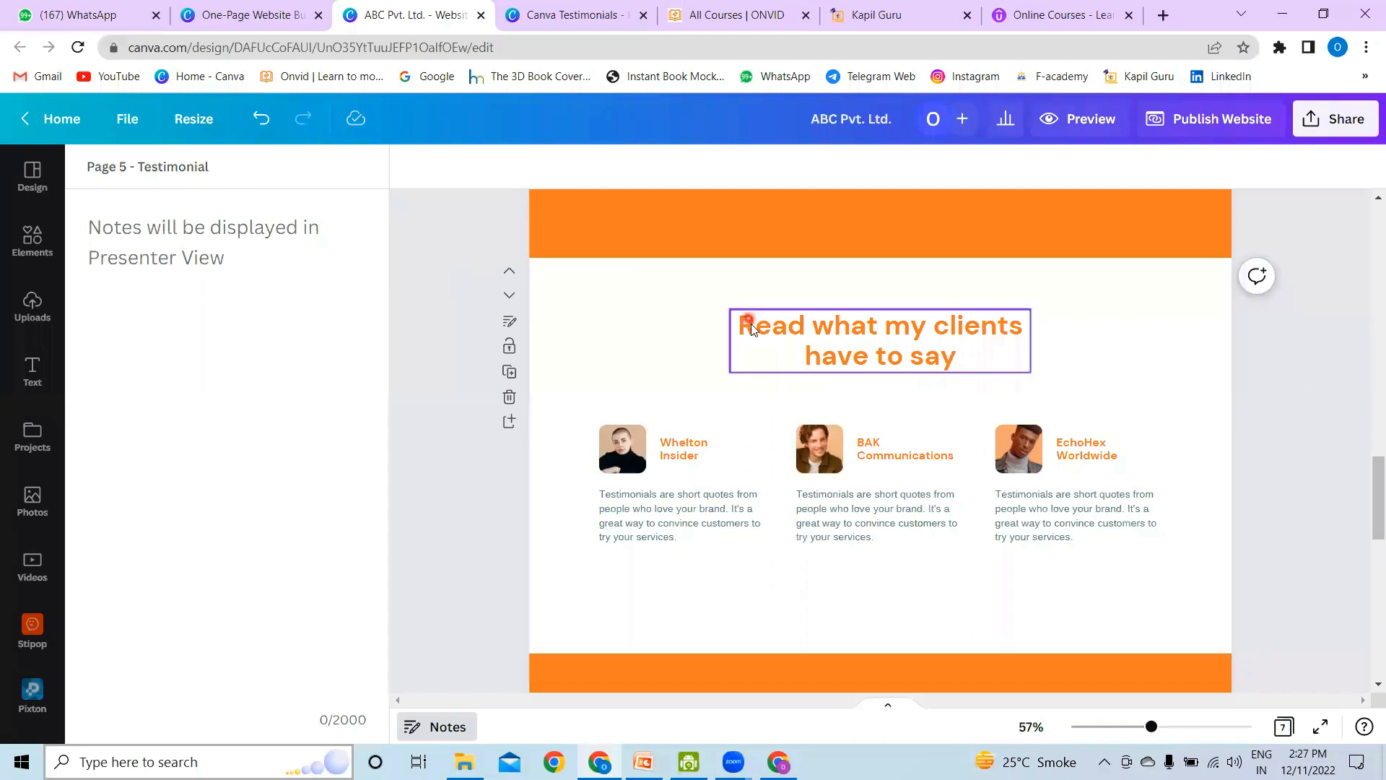
# Step: Title page 7, the section with the contact details, as "Contact us"
pyautogui.scroll(-6, 751, 324)
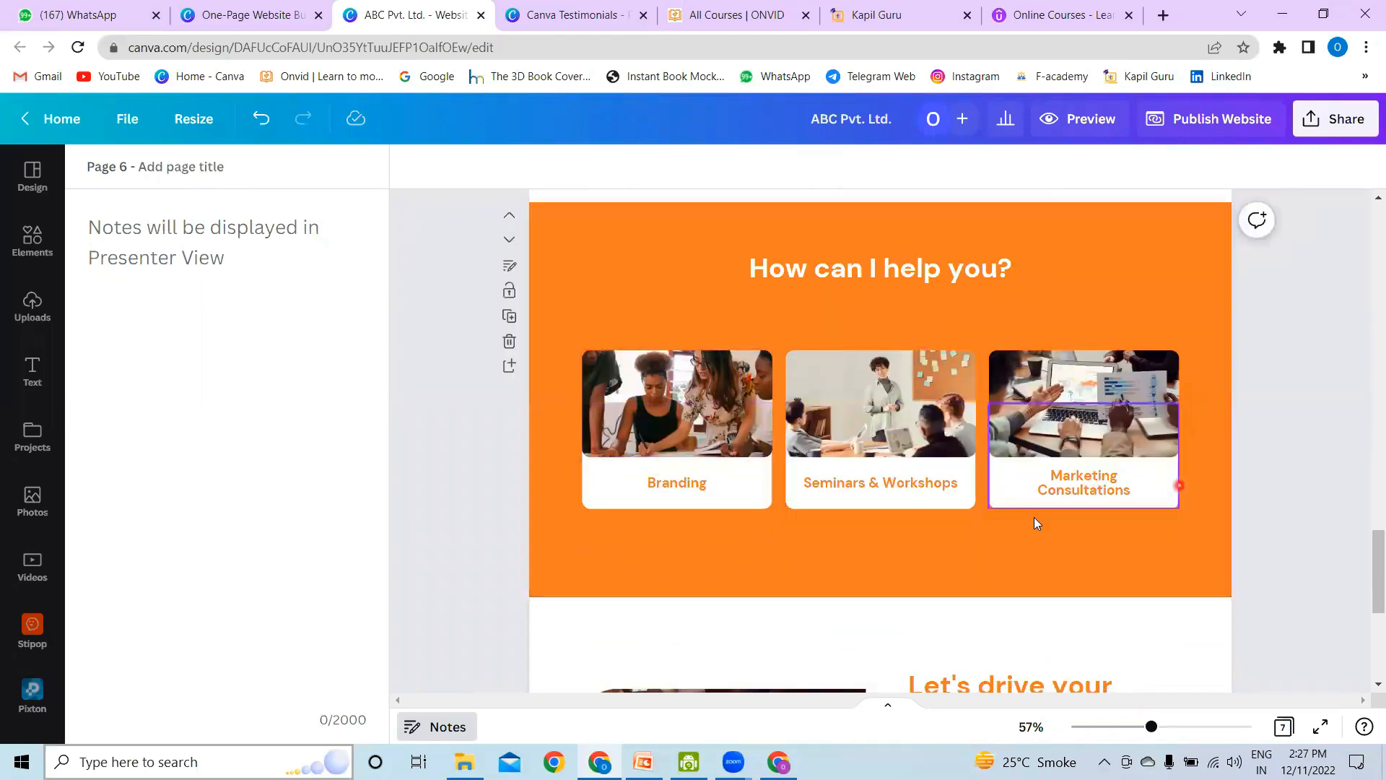
pyautogui.scroll(-4, 982, 466)
pyautogui.scroll(-1, 983, 466)
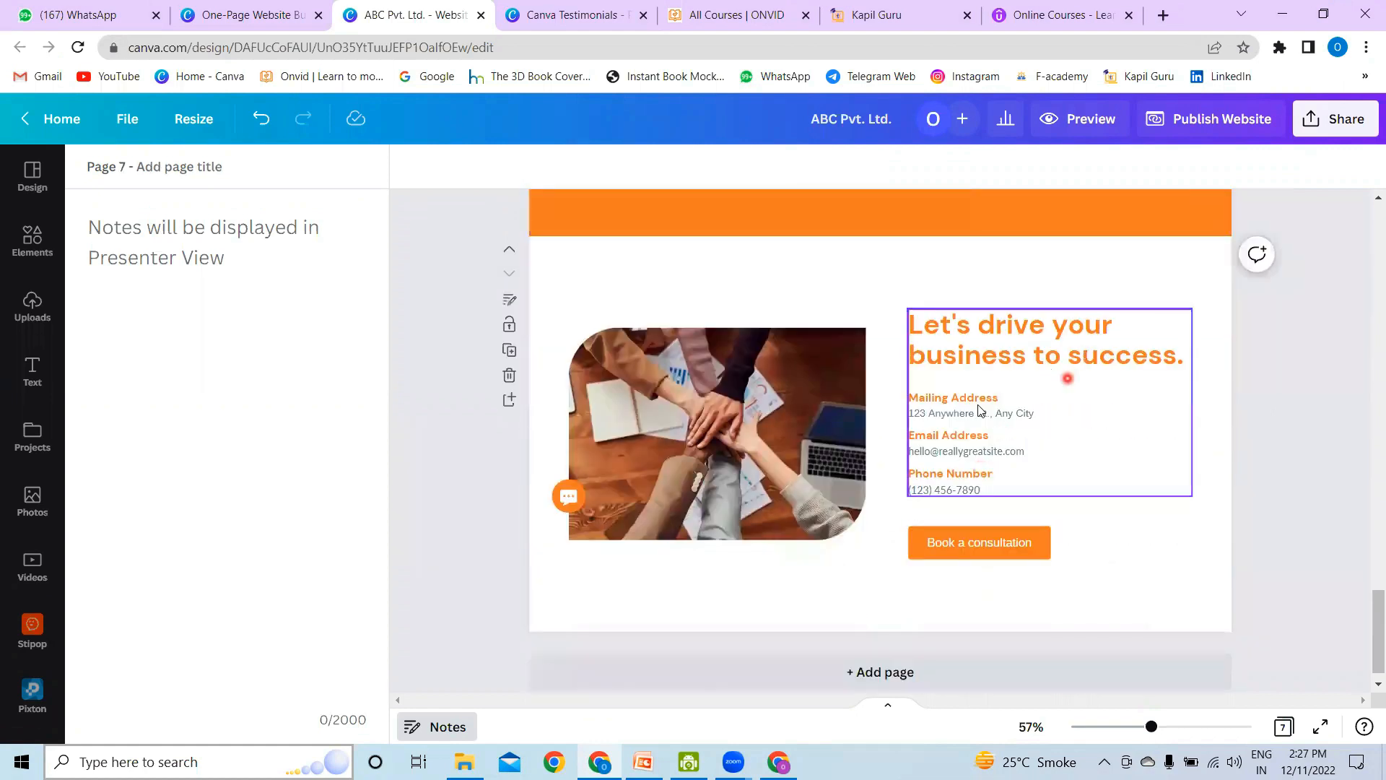
pyautogui.click(510, 299)
pyautogui.click(180, 173)
pyautogui.write('Contact')
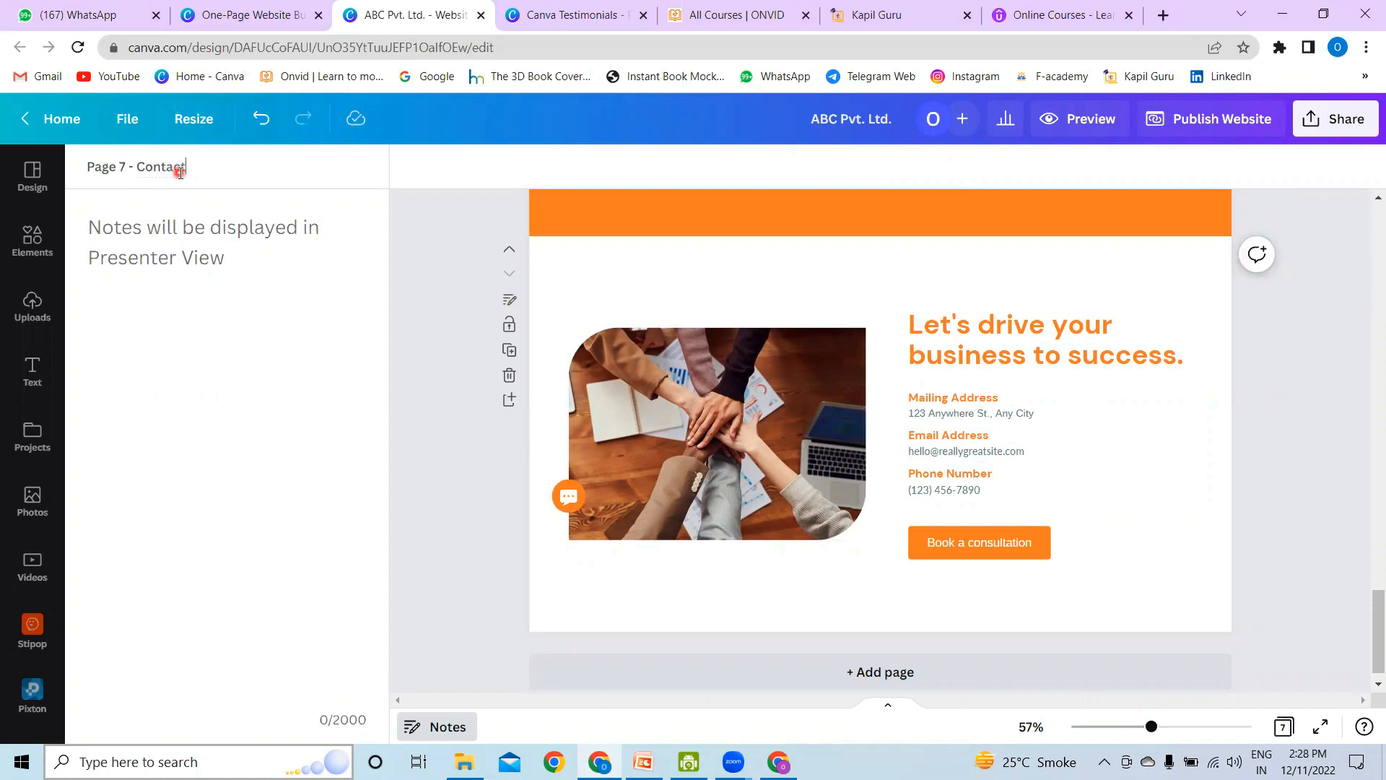
pyautogui.write(' us')
# Step: Title page 4, the "How can I help you?" section above the testimonials, as "Products"
pyautogui.scroll(5, 442, 286)
pyautogui.scroll(8, 444, 284)
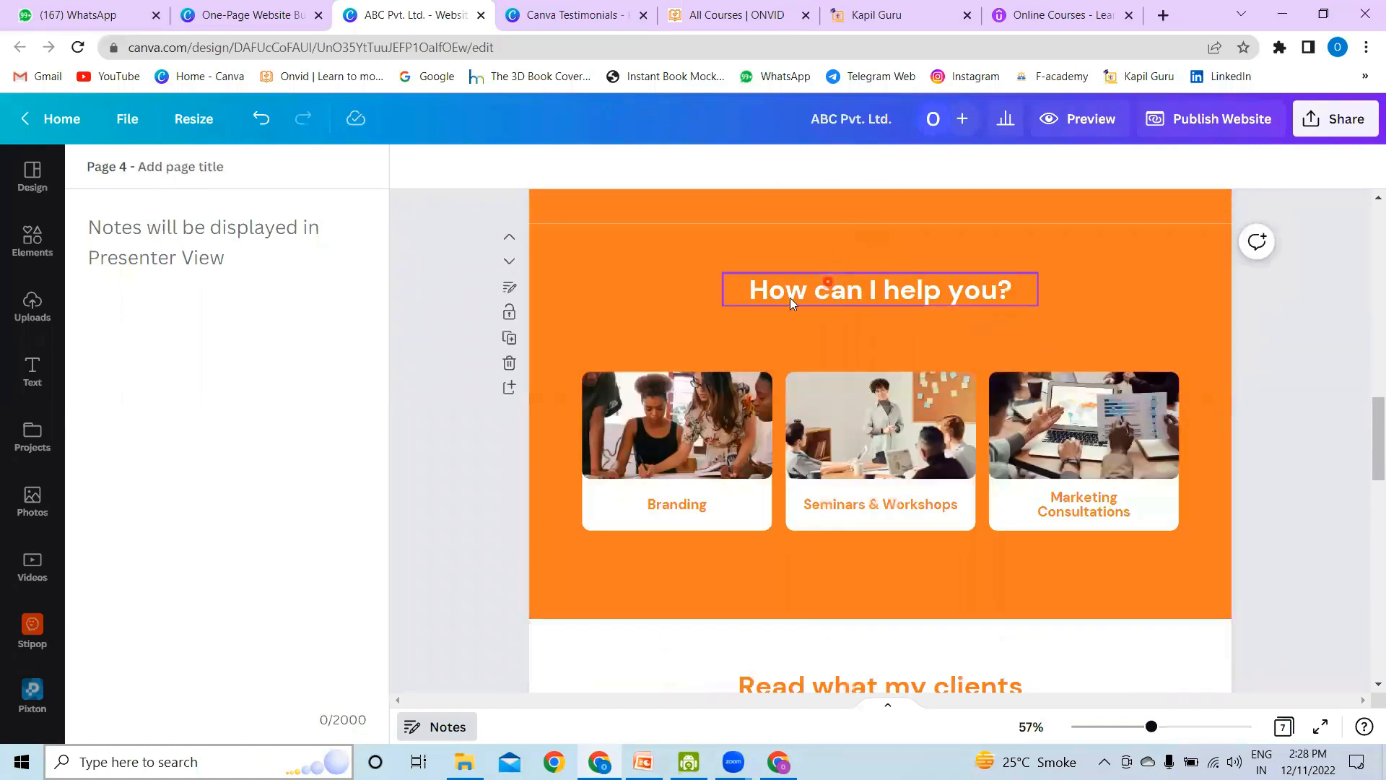
pyautogui.click(661, 299)
pyautogui.click(510, 287)
pyautogui.click(195, 168)
pyautogui.write('Product')
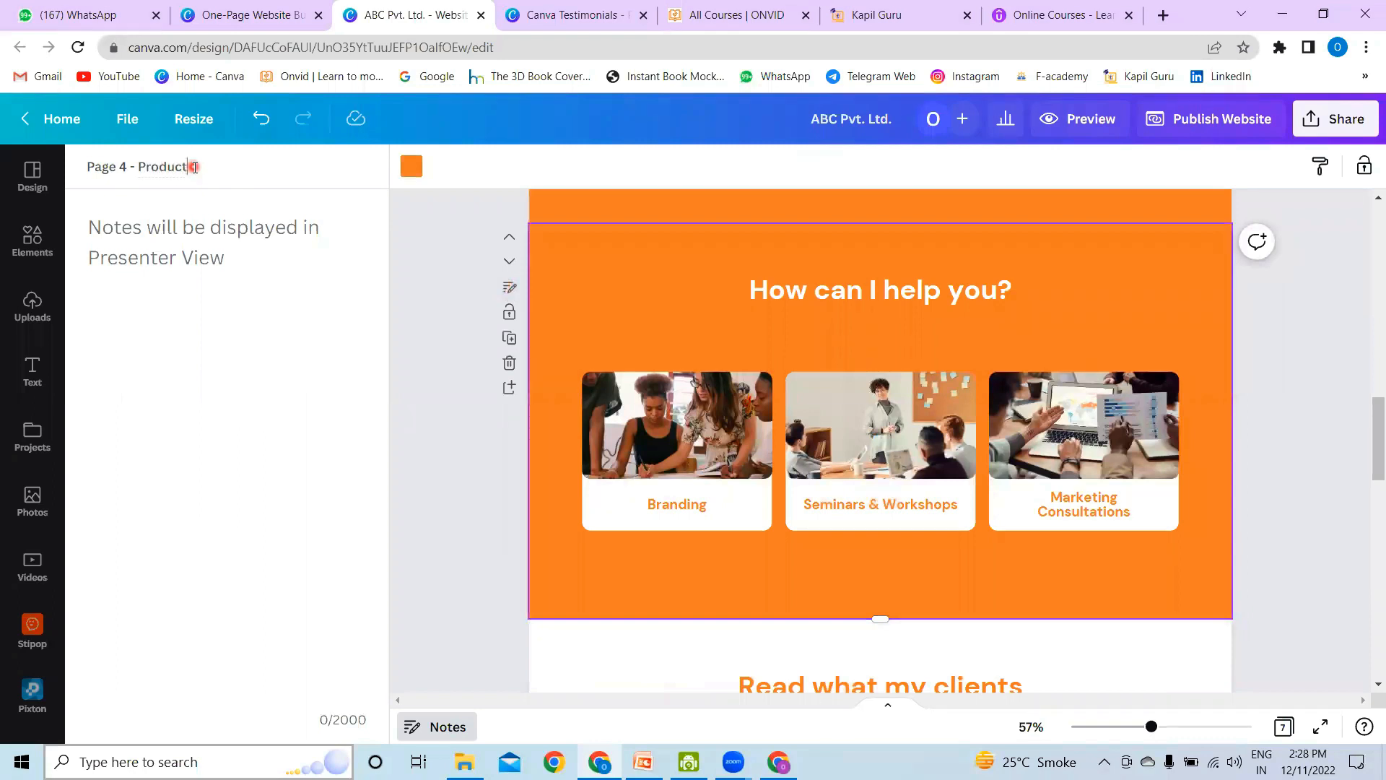
pyautogui.write('s')
pyautogui.click(432, 284)
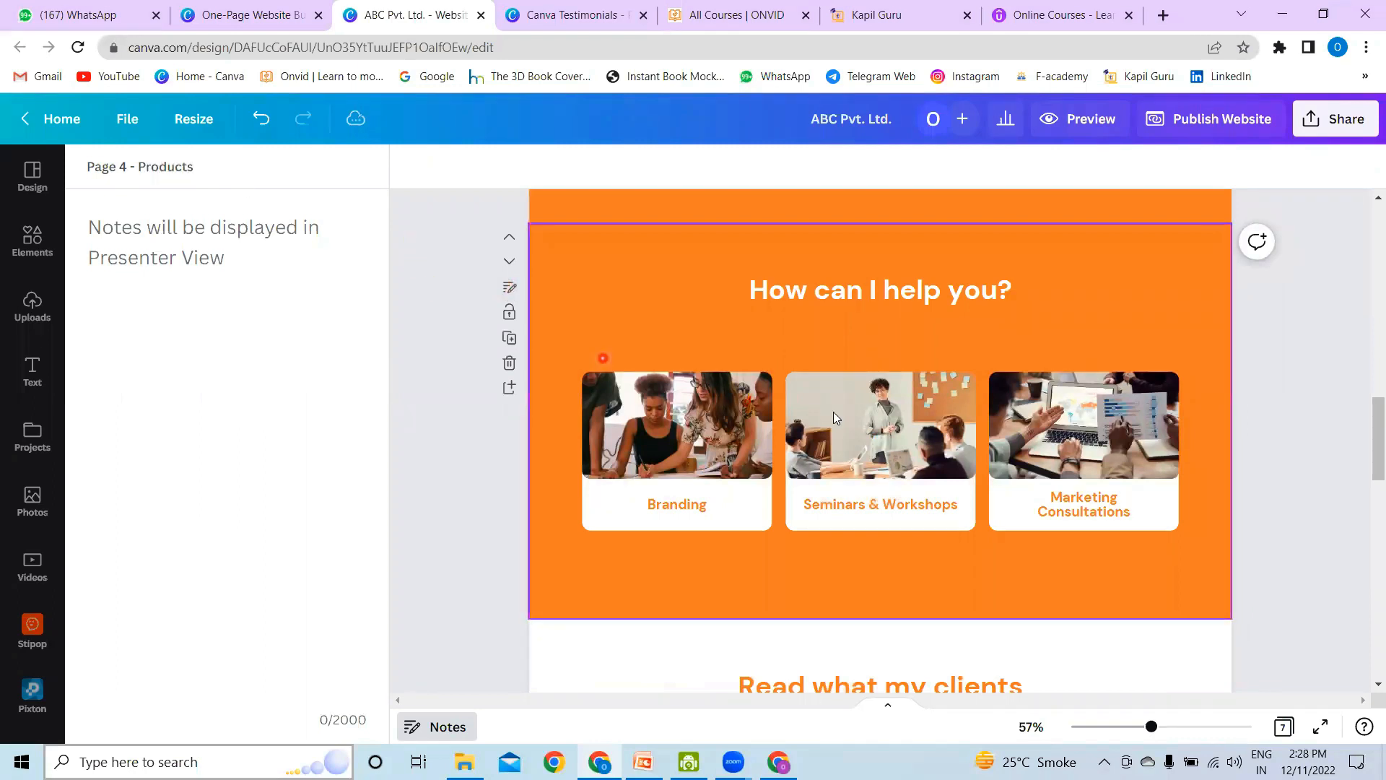
# Step: Title page 6, the "How can I help you?" section below the testimonials, as "Services"
pyautogui.scroll(-10, 834, 412)
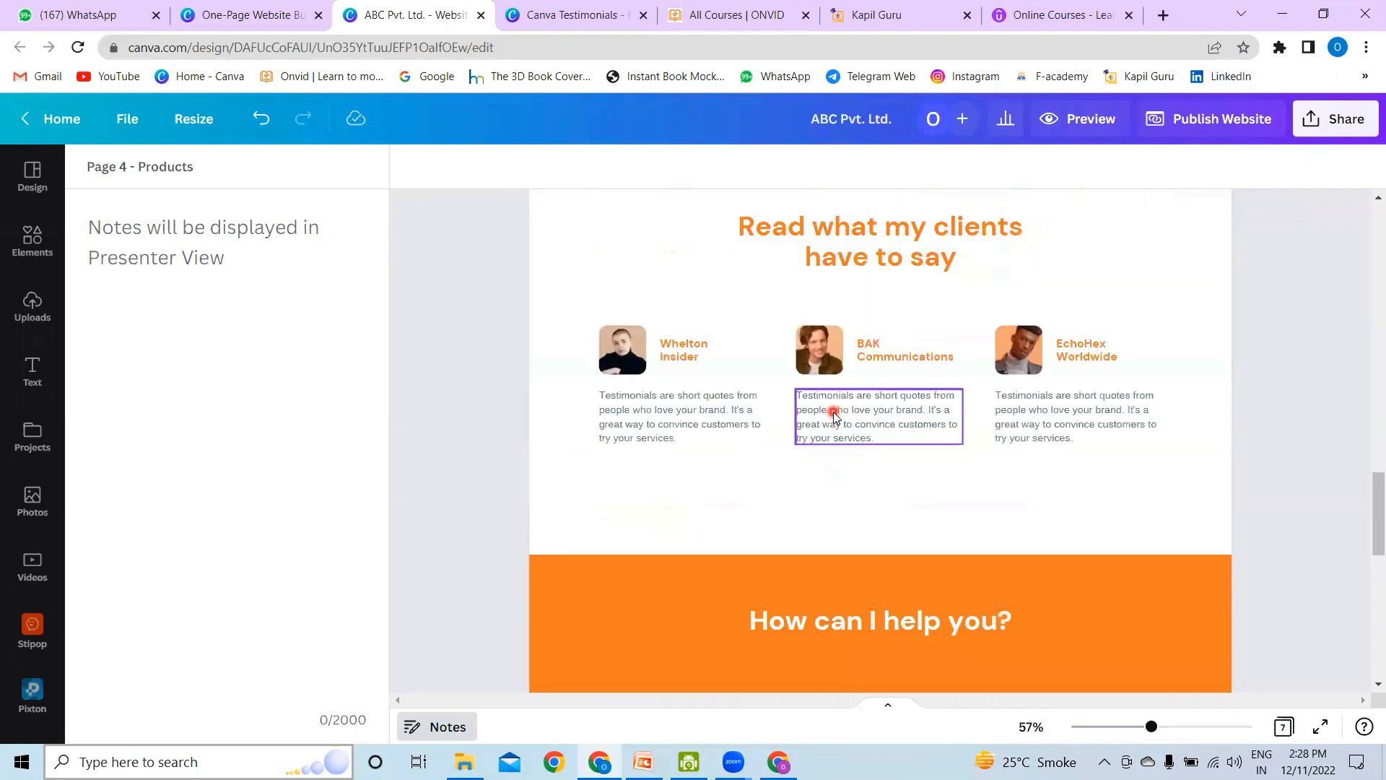
pyautogui.click(672, 295)
pyautogui.click(173, 174)
pyautogui.write('Services')
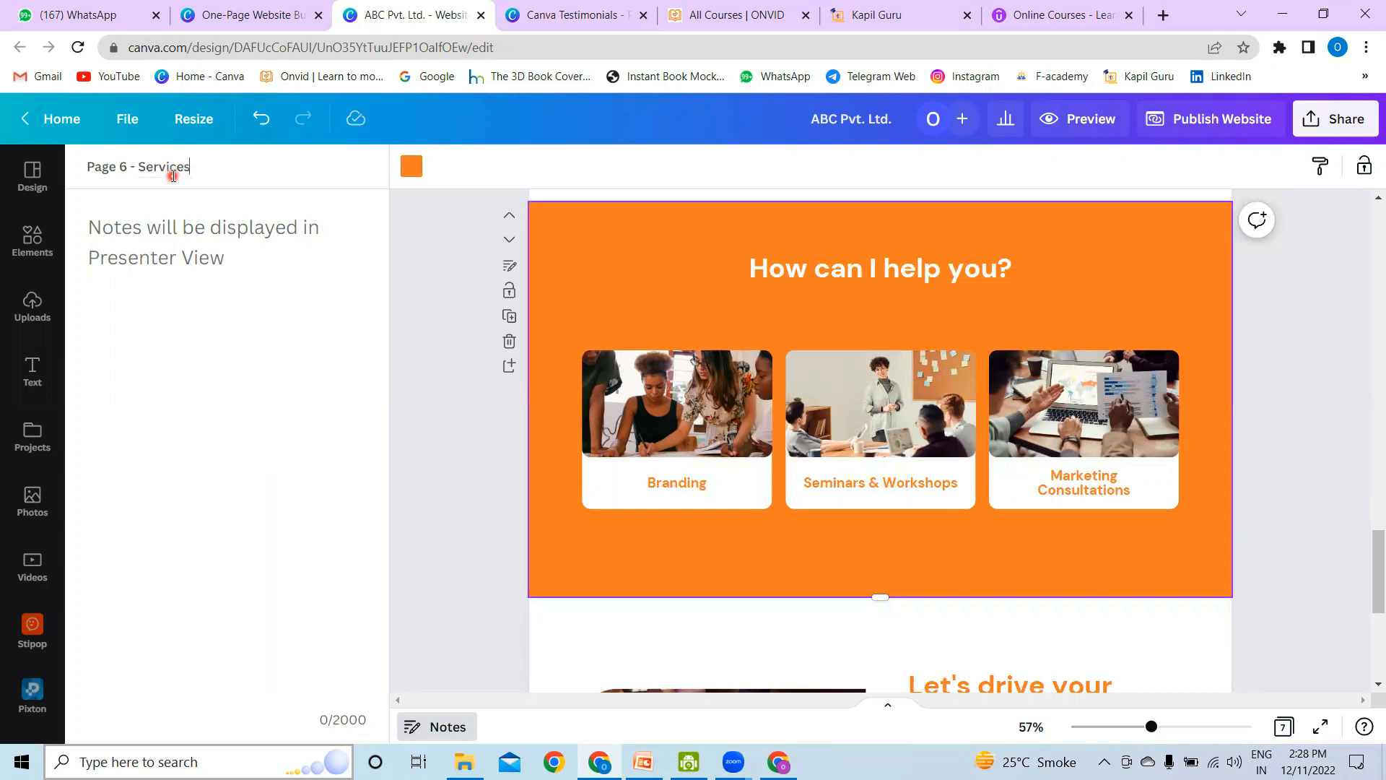
pyautogui.click(260, 213)
pyautogui.click(474, 288)
pyautogui.click(1327, 374)
# Step: Search the elements for "frame" and show all matching frames
pyautogui.scroll(-3, 1327, 368)
pyautogui.scroll(15, 1327, 372)
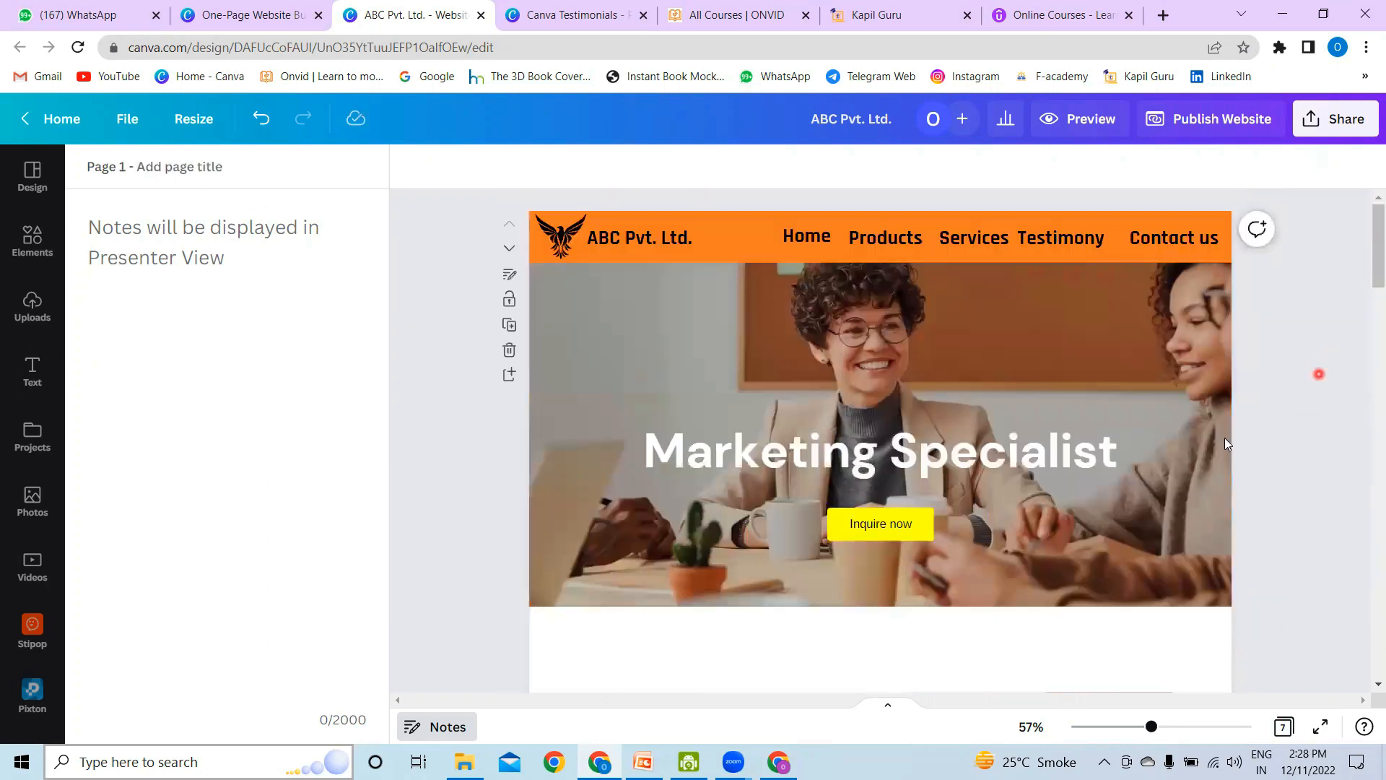
pyautogui.click(1036, 382)
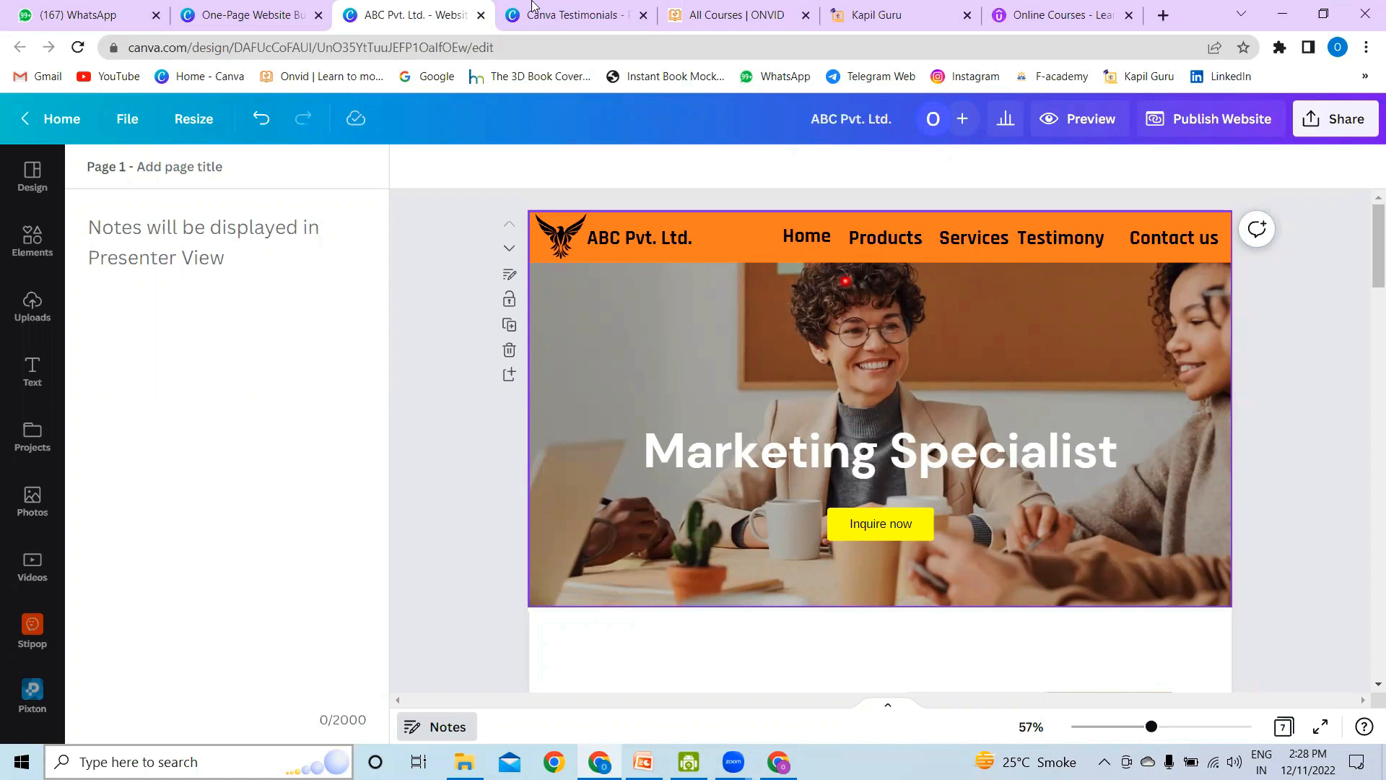
pyautogui.click(33, 241)
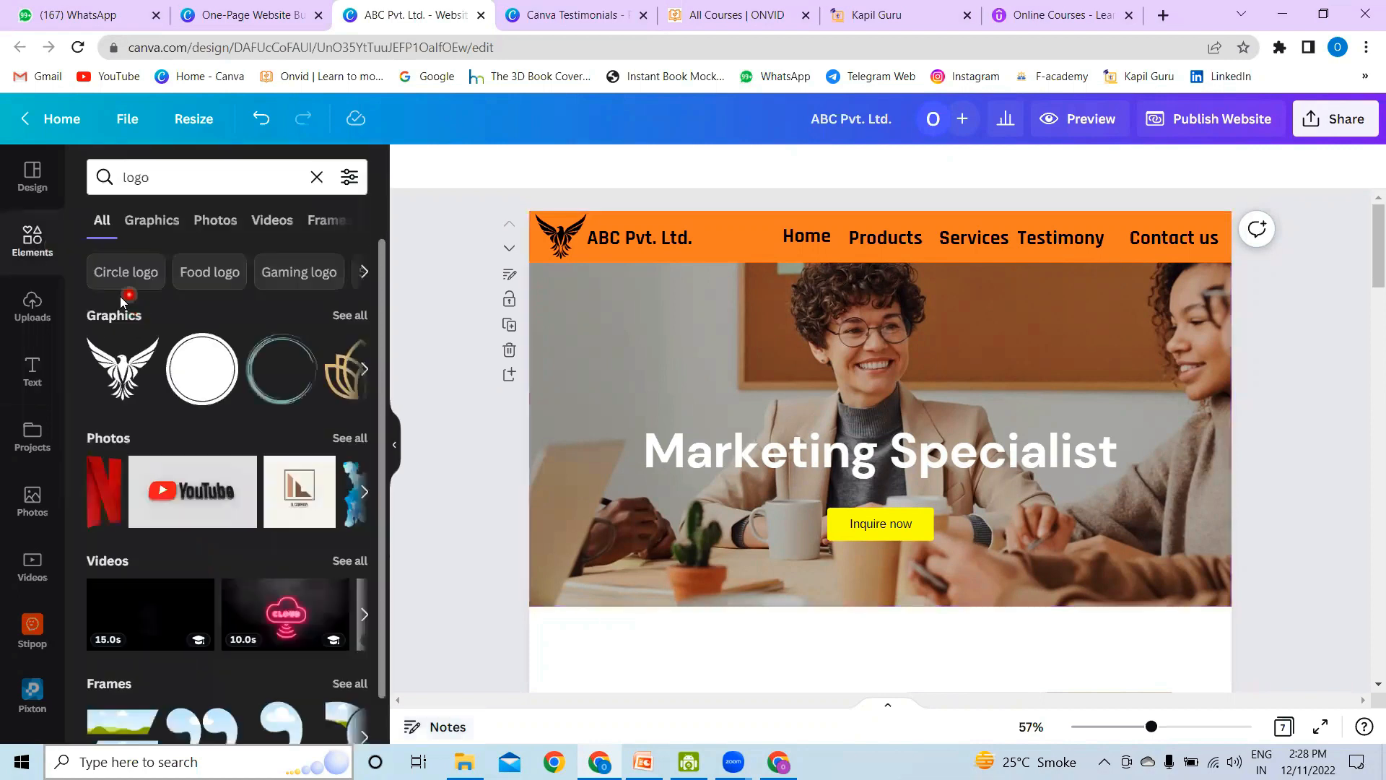
pyautogui.click(245, 177)
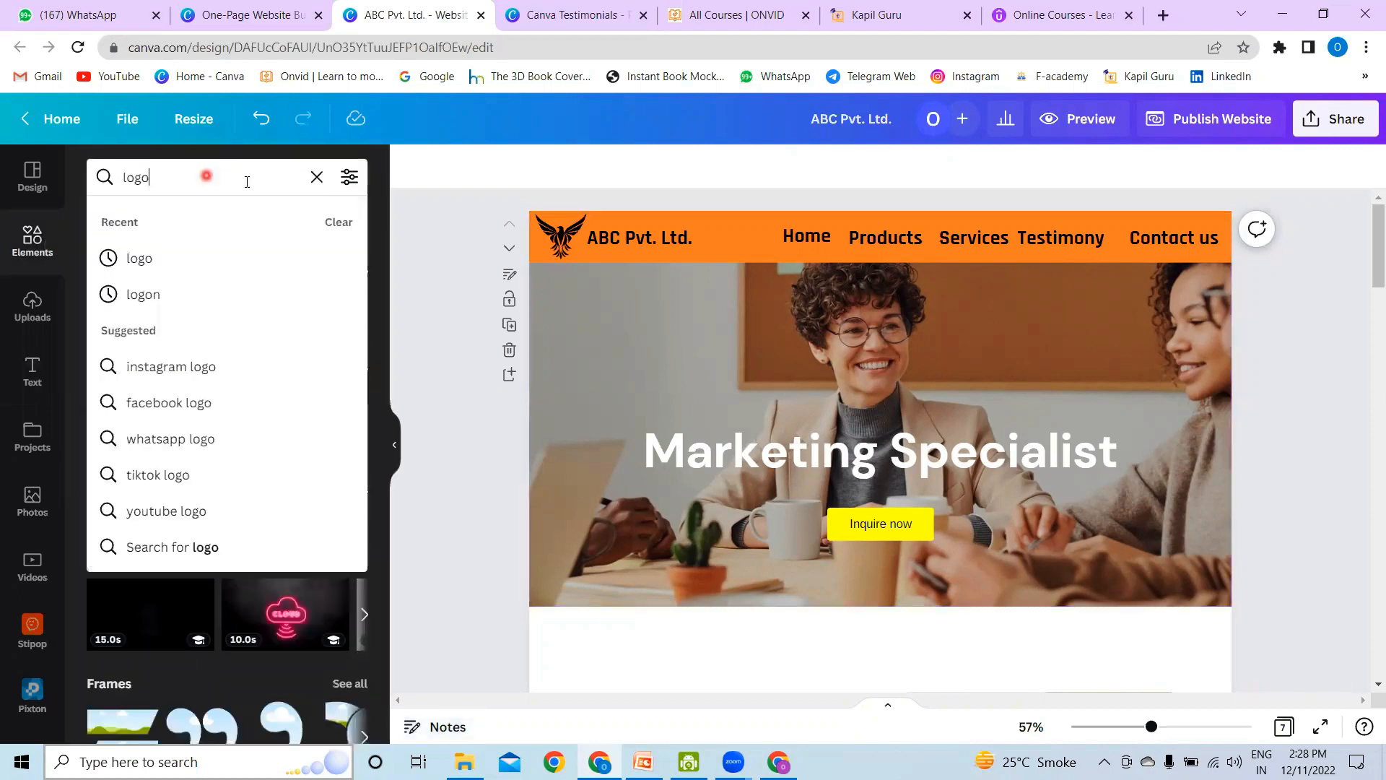
pyautogui.click(315, 177)
pyautogui.write('fr')
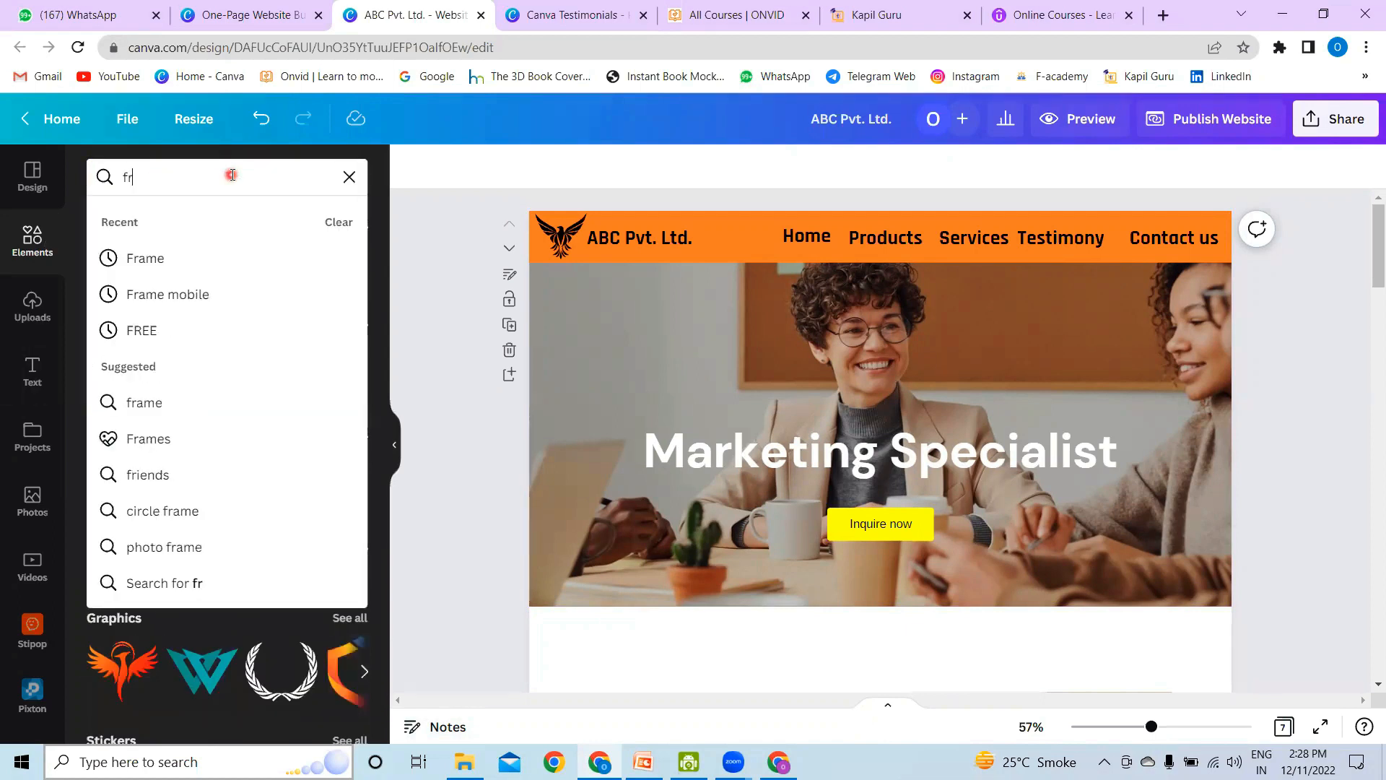
pyautogui.write('ame')
pyautogui.press('Return')
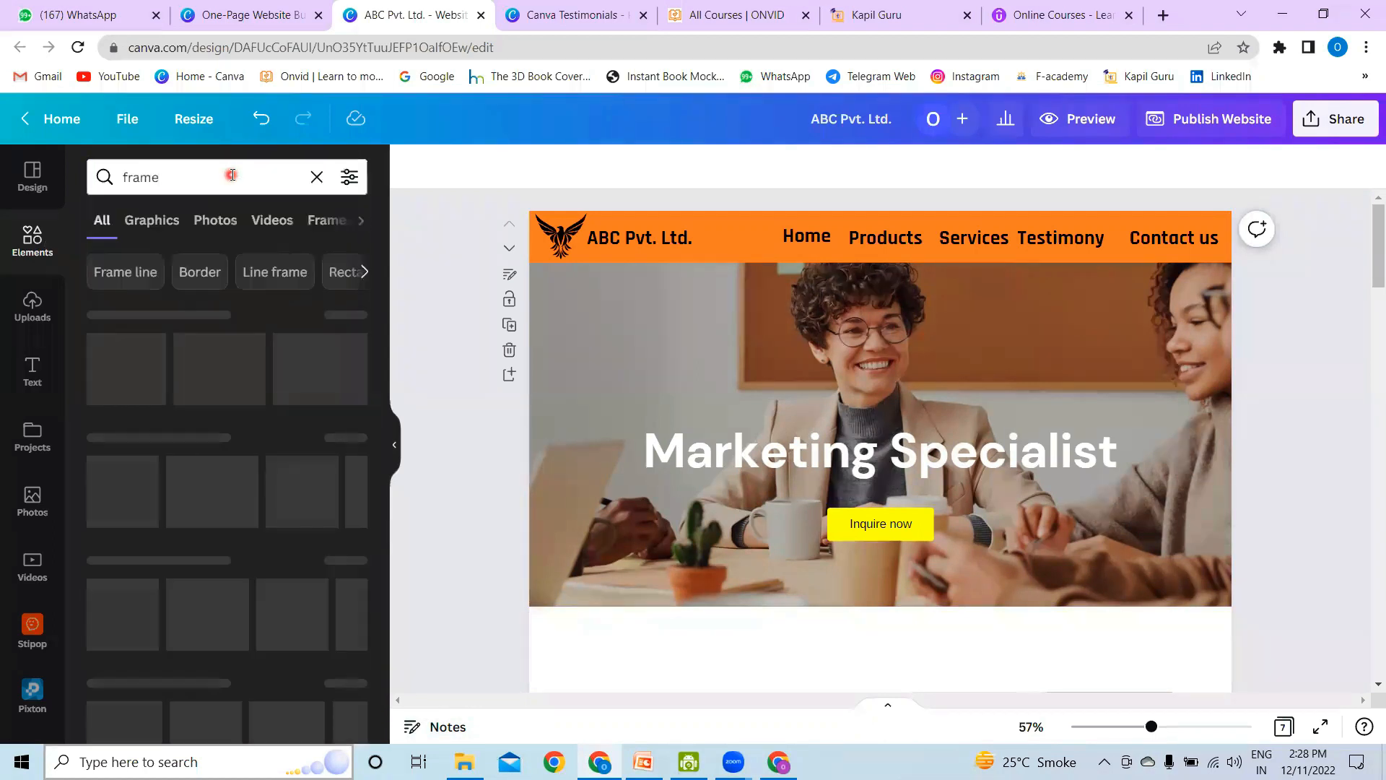
pyautogui.click(360, 316)
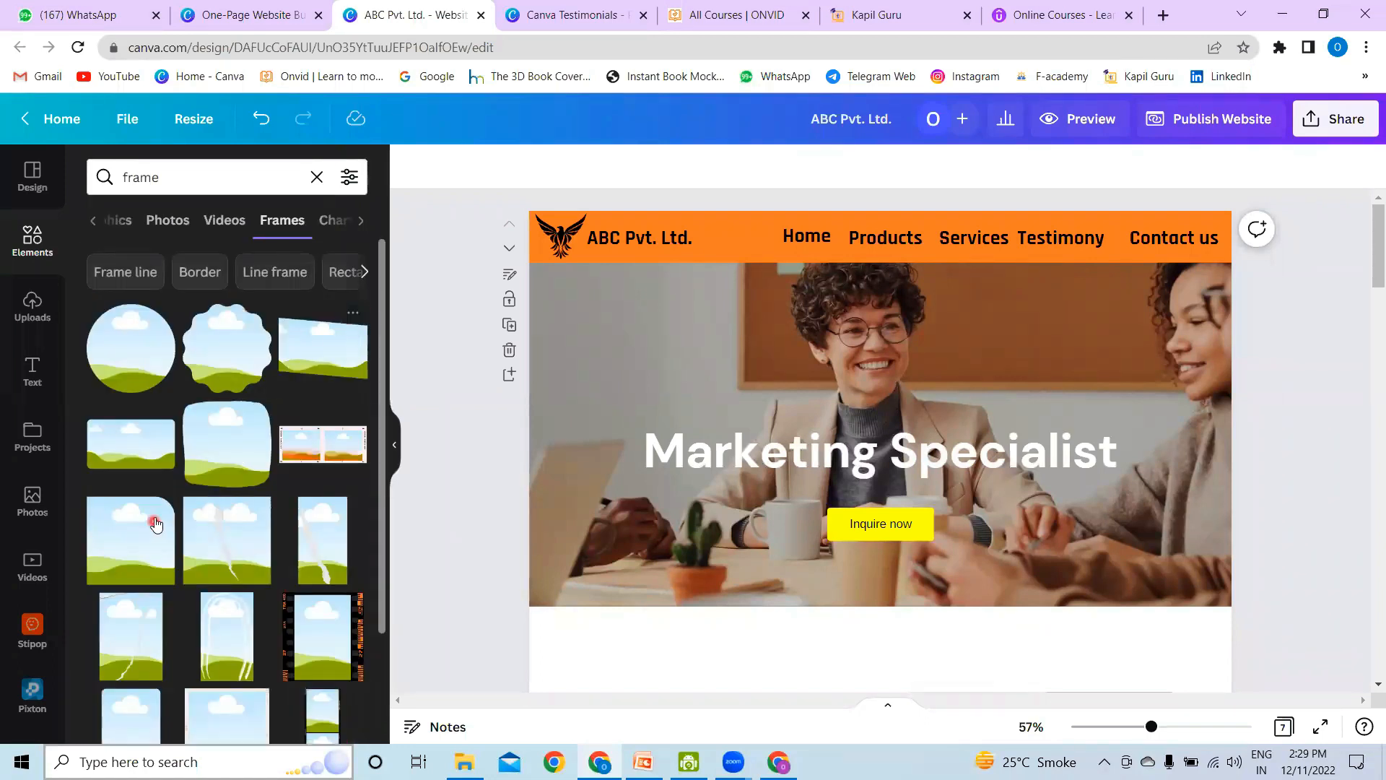
# Step: Add the desktop monitor frame to page 1 and place it on the left side of the hero image, below the logo
pyautogui.scroll(-5, 167, 513)
pyautogui.scroll(-3, 166, 469)
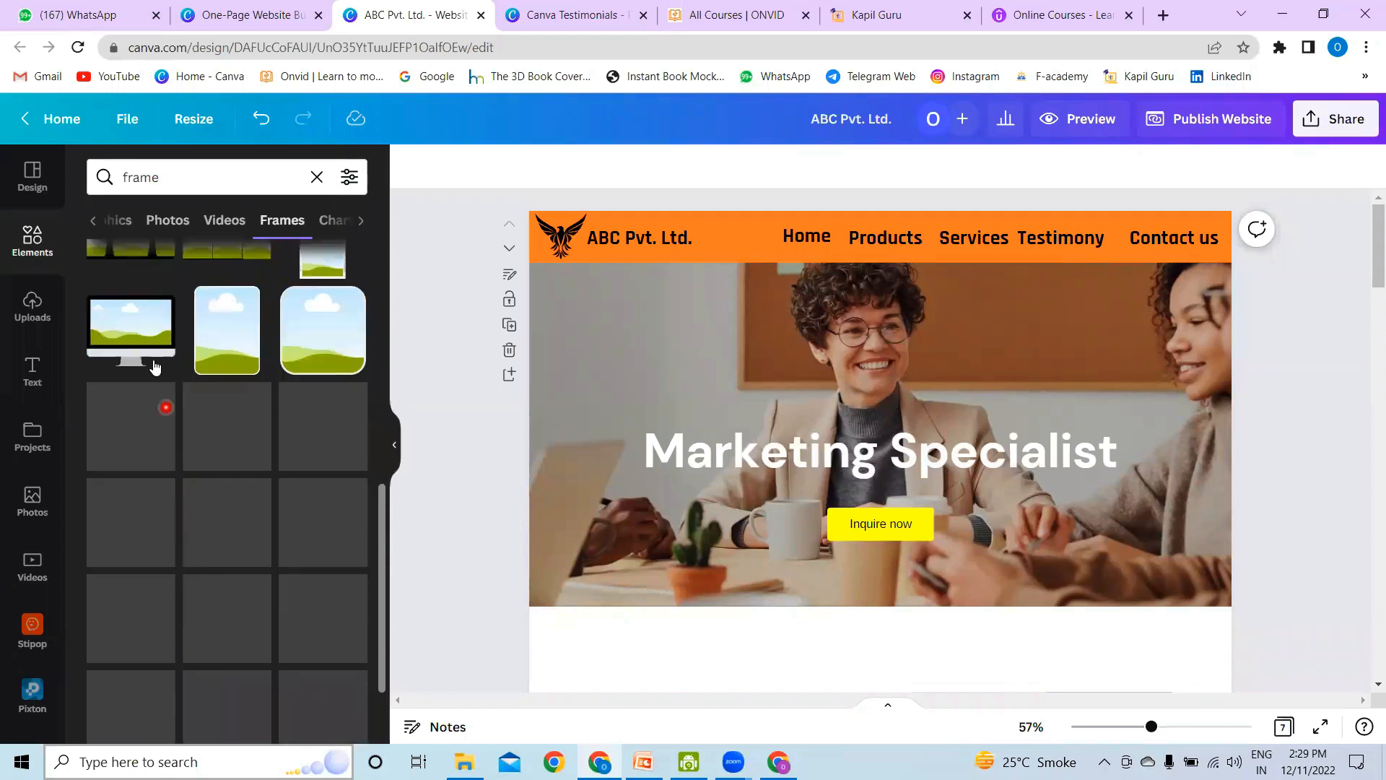
pyautogui.click(156, 318)
pyautogui.moveTo(926, 387); pyautogui.dragTo(719, 364)
# Step: Move the "Marketing Specialist" heading to the right of the monitor frame and shrink its text to about 50.7
pyautogui.click(898, 473)
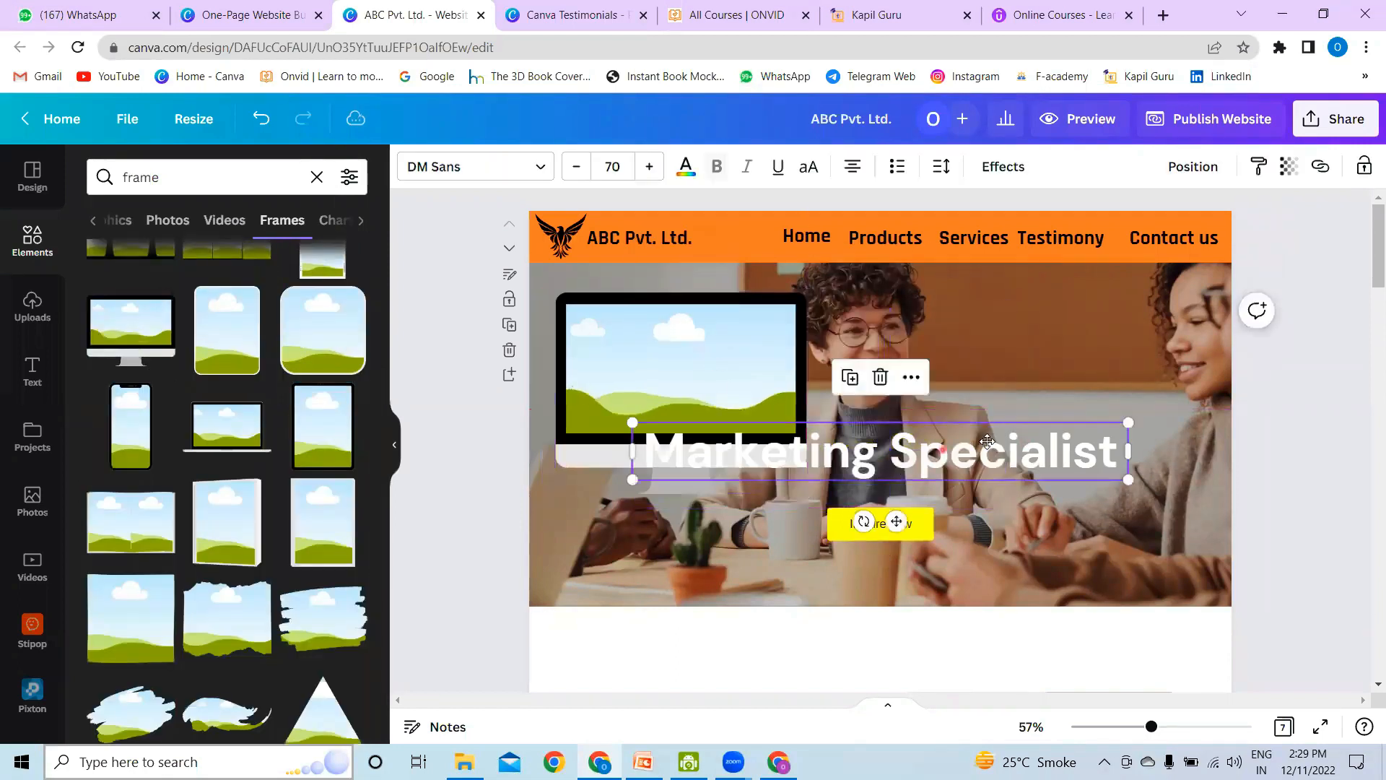
pyautogui.moveTo(898, 473); pyautogui.dragTo(1013, 424)
pyautogui.moveTo(745, 373); pyautogui.dragTo(885, 390)
pyautogui.moveTo(1086, 417); pyautogui.dragTo(1056, 403)
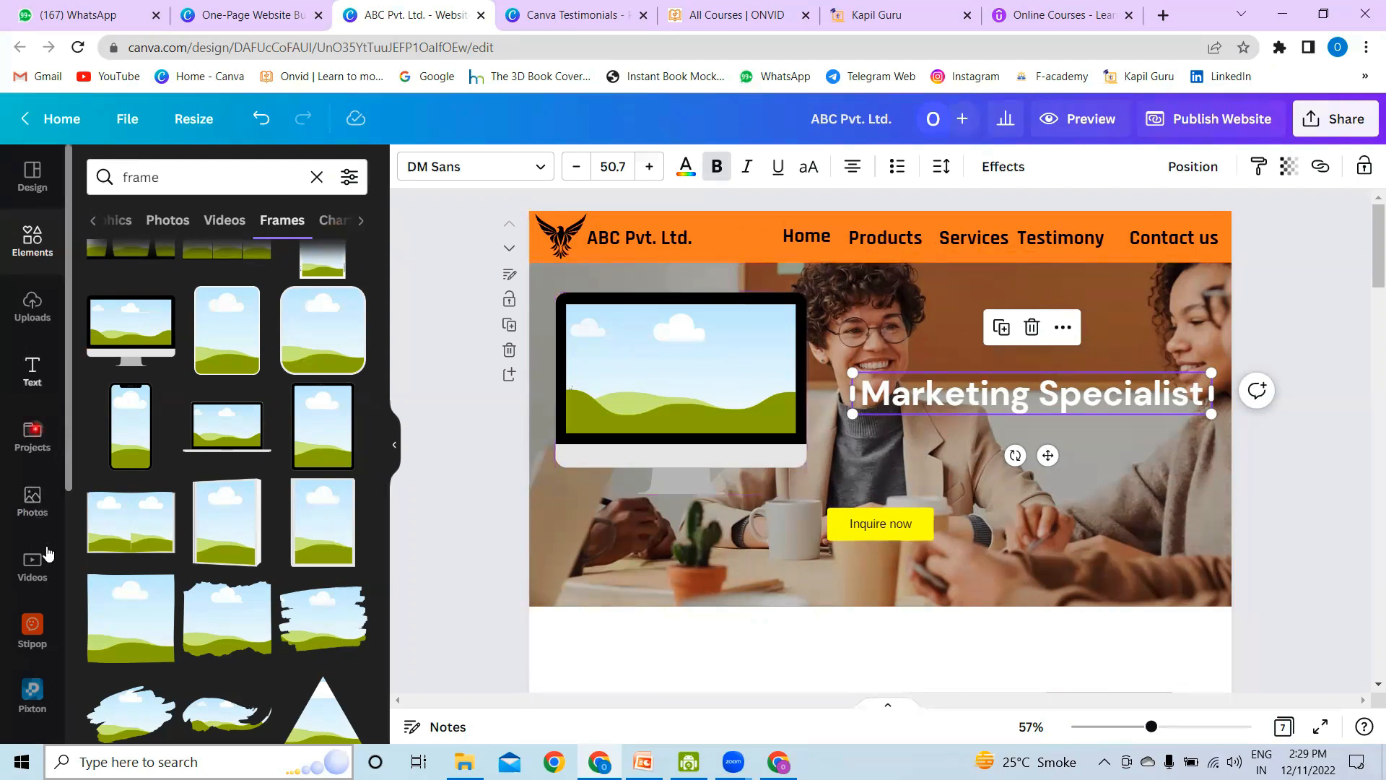
# Step: Insert the uploaded 1:19 video with the onvid backdrop and fit it into the monitor frame
pyautogui.click(39, 311)
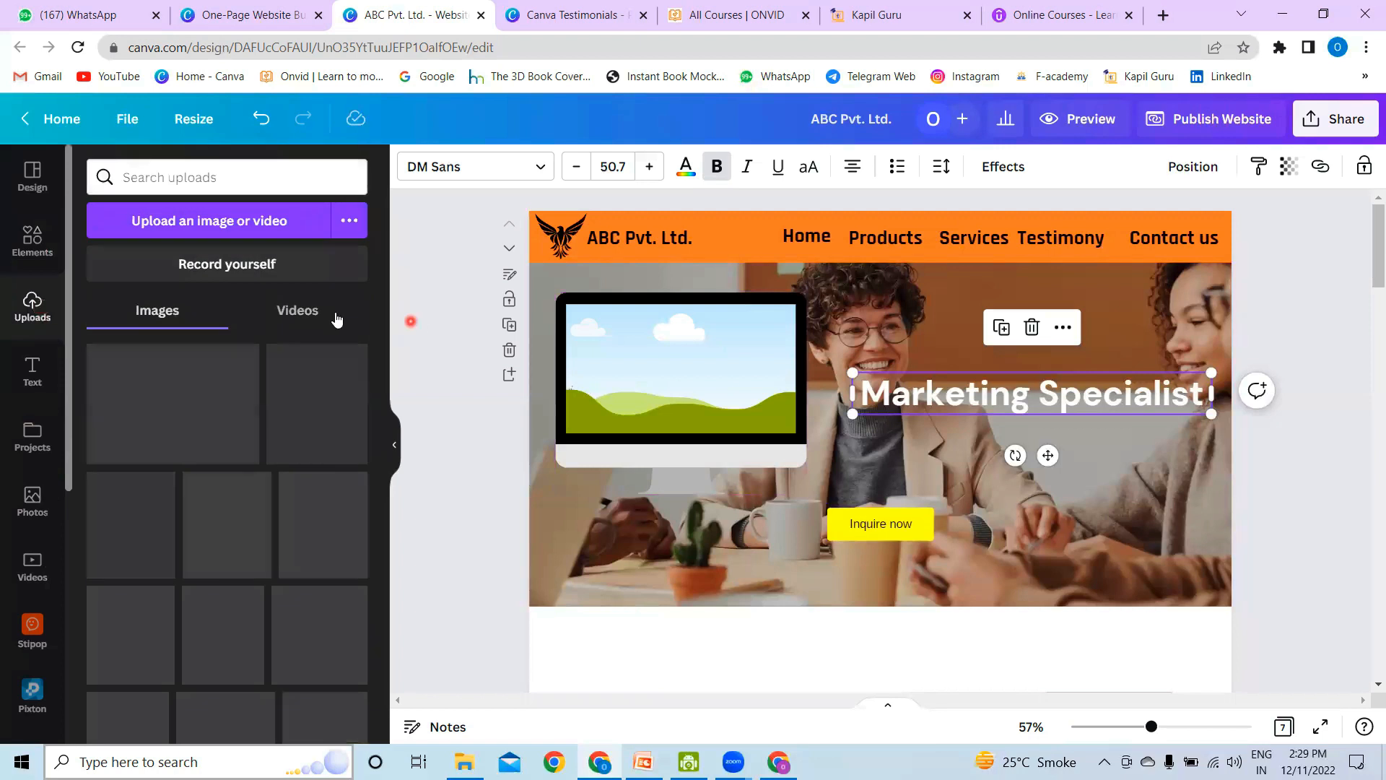
pyautogui.click(301, 312)
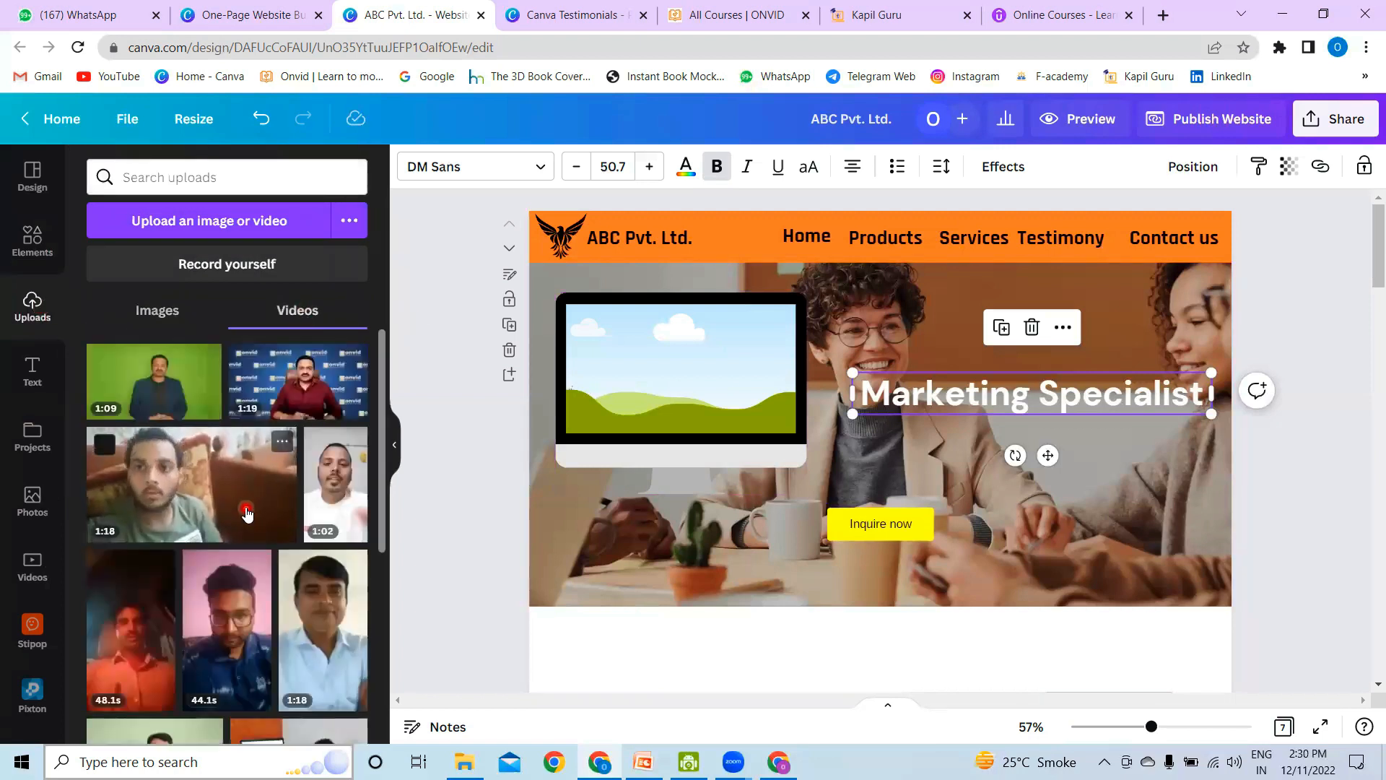
pyautogui.click(343, 390)
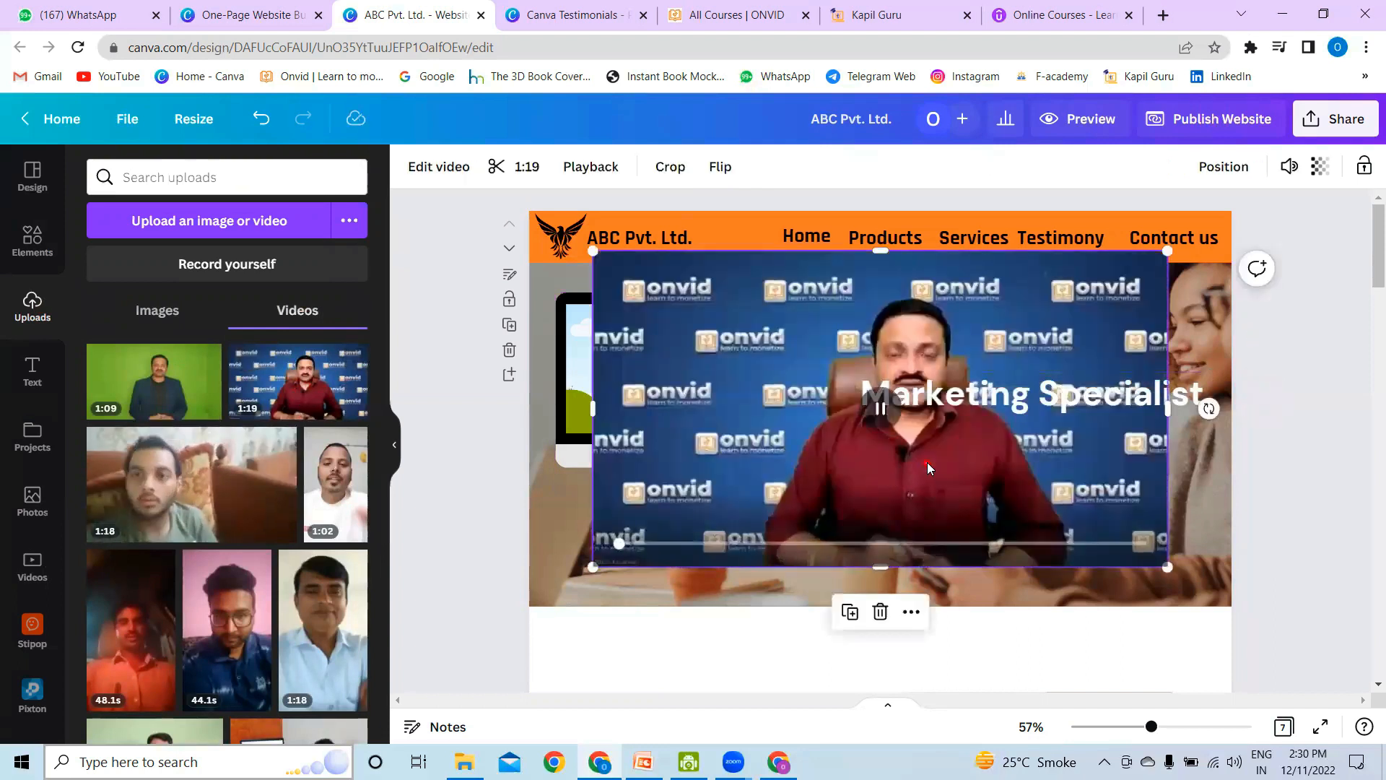
pyautogui.moveTo(927, 462); pyautogui.dragTo(968, 419)
pyautogui.moveTo(1007, 483); pyautogui.dragTo(702, 425)
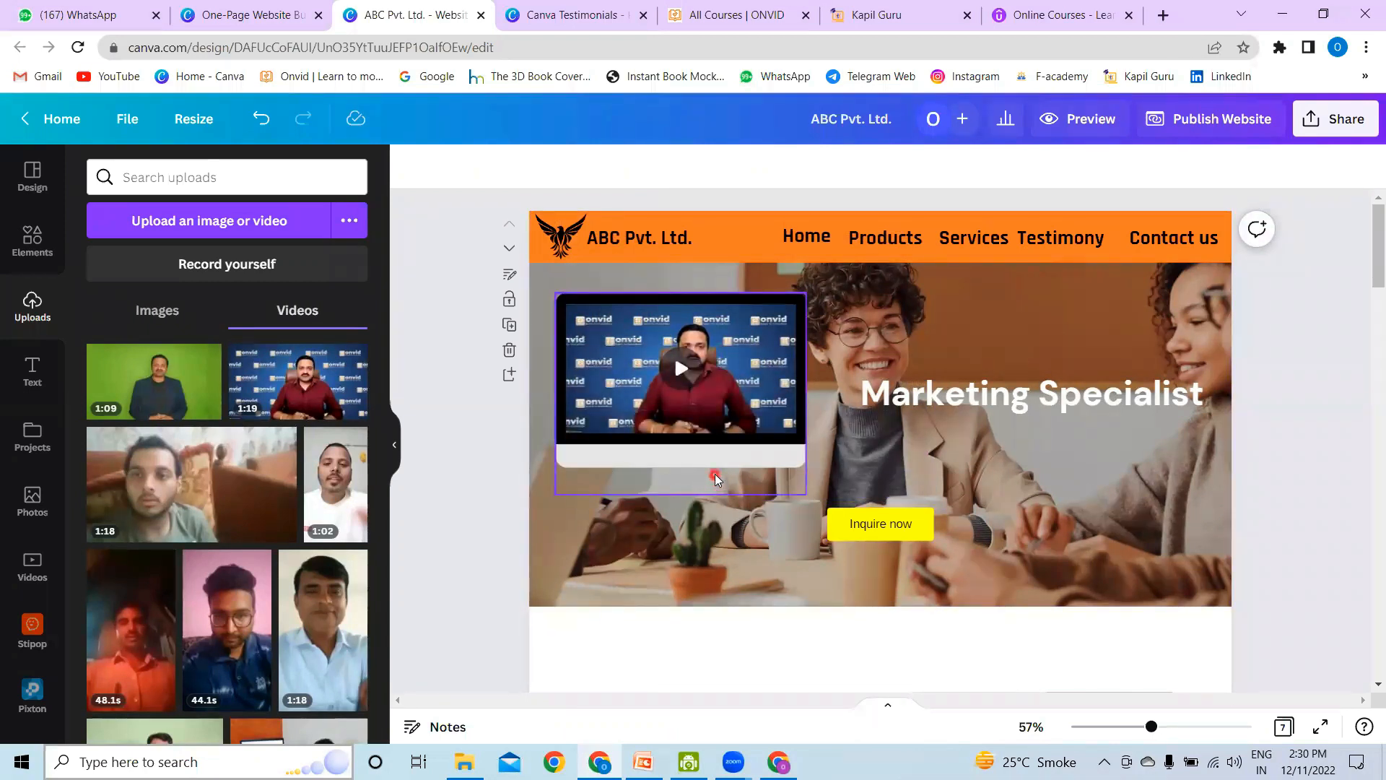
pyautogui.click(33, 242)
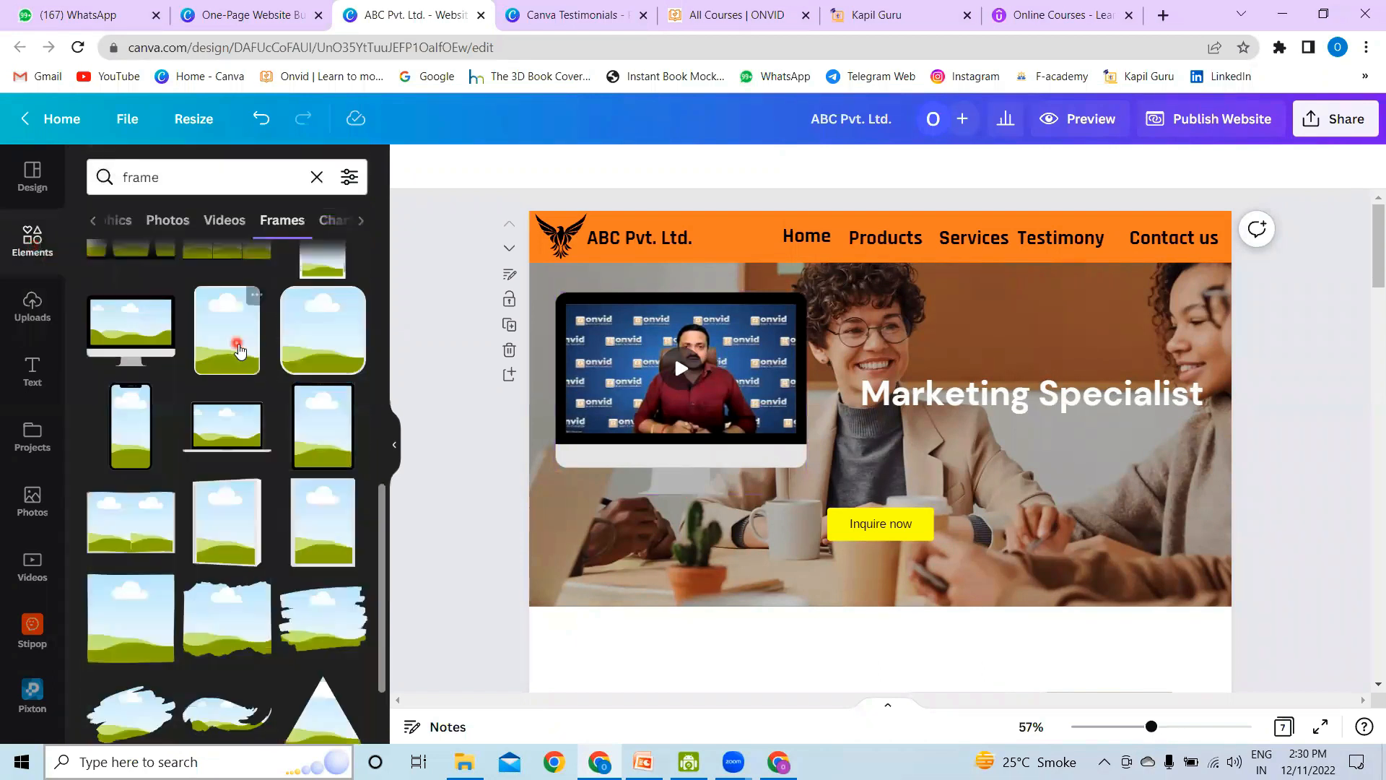
pyautogui.scroll(5, 262, 460)
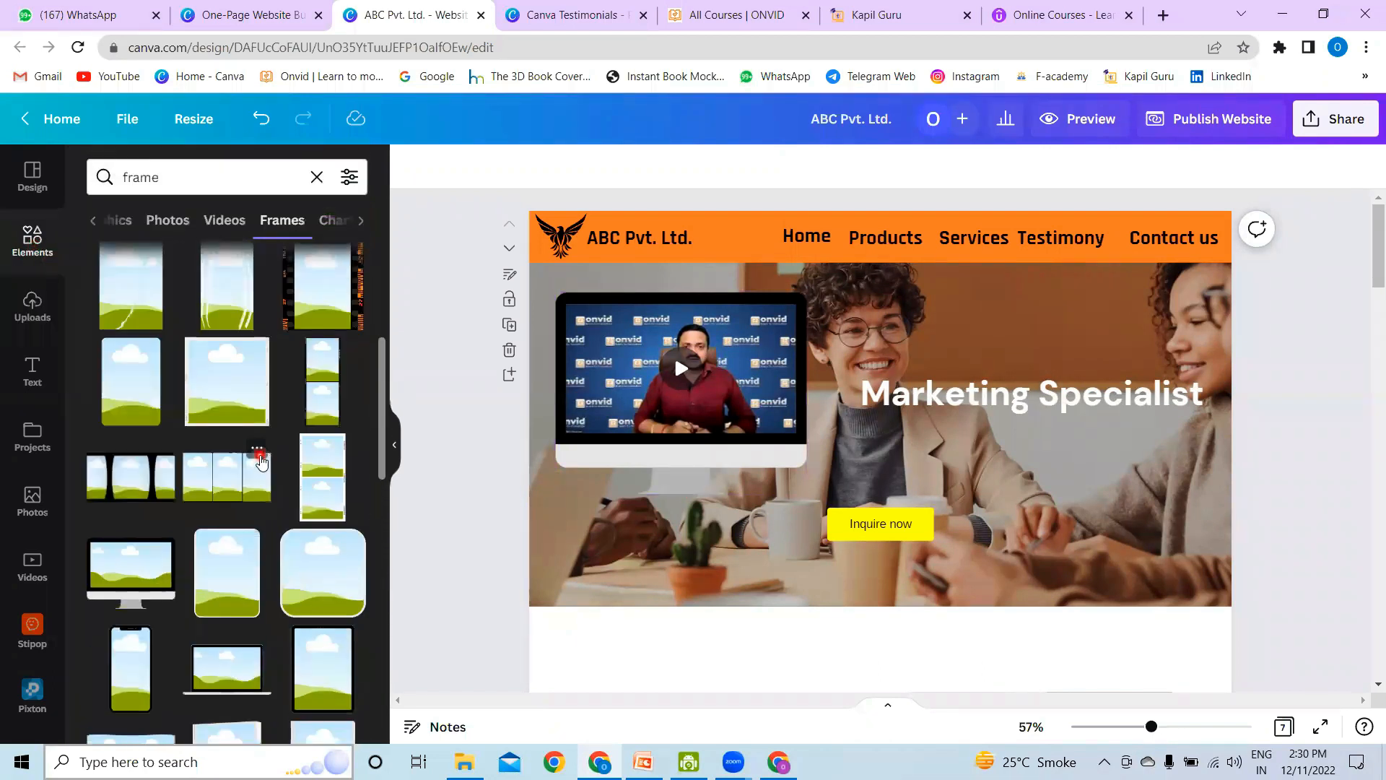
pyautogui.scroll(3, 262, 462)
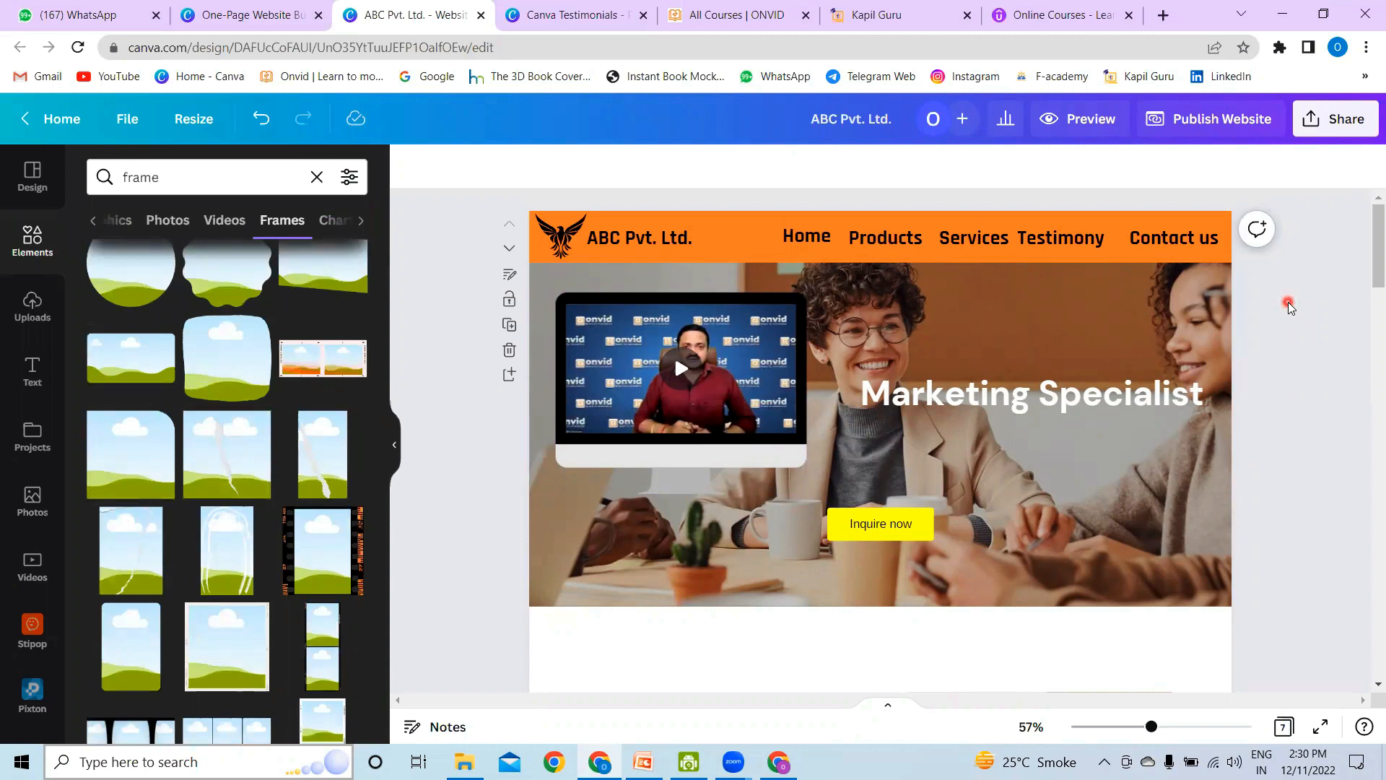
# Step: Move the monitor frame with the video down to the lower-left corner of the hero image
pyautogui.moveTo(695, 377)
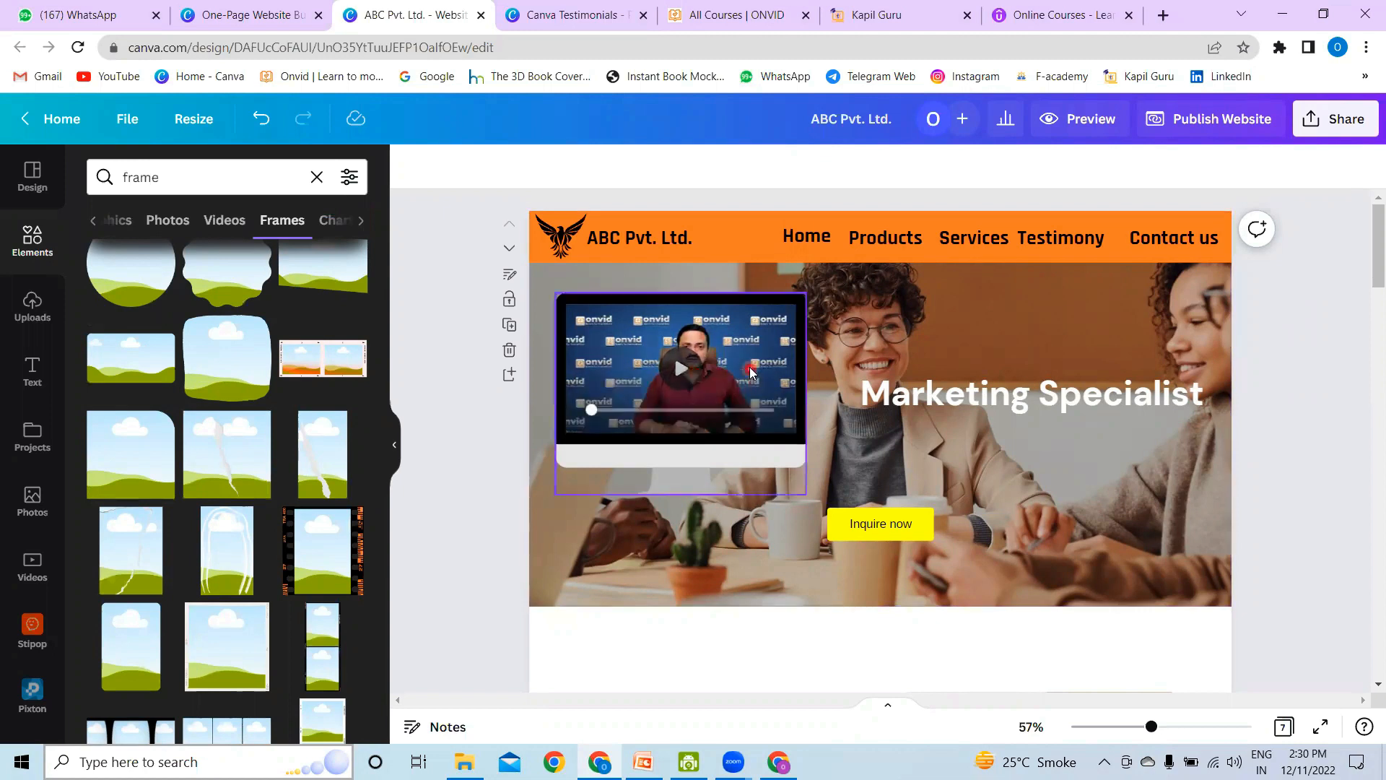
pyautogui.moveTo(735, 382); pyautogui.dragTo(749, 474)
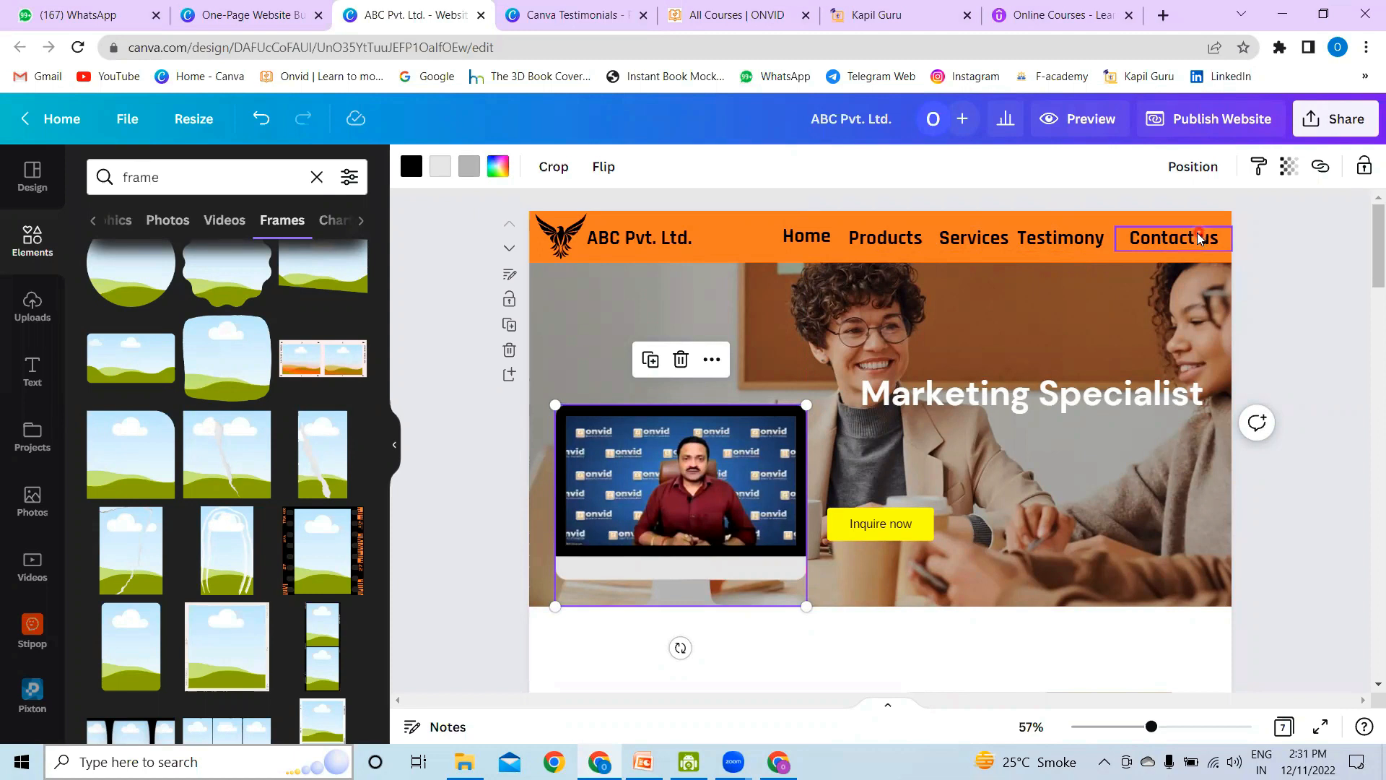
# Step: Link the "Home" item in the header menu to page 1 of the document
pyautogui.rightClick(811, 237)
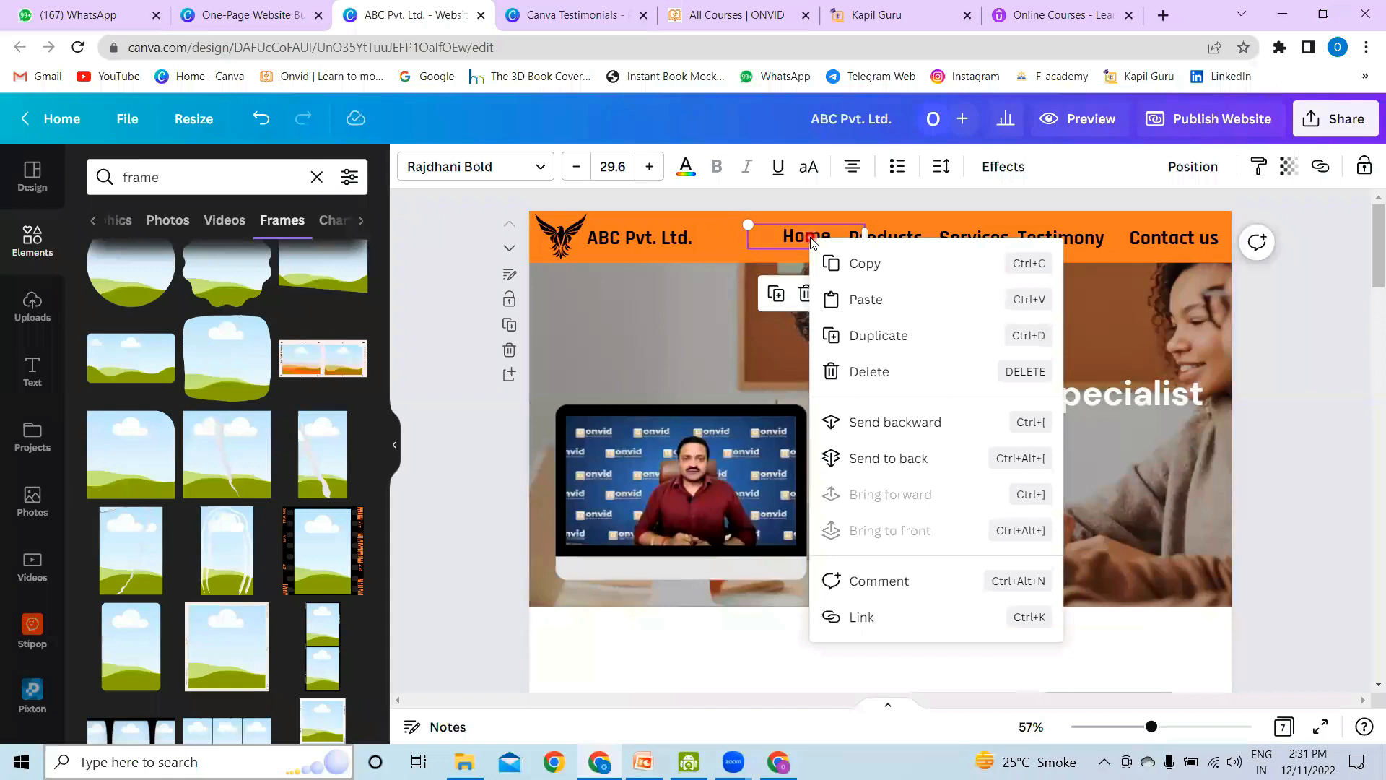
pyautogui.click(711, 301)
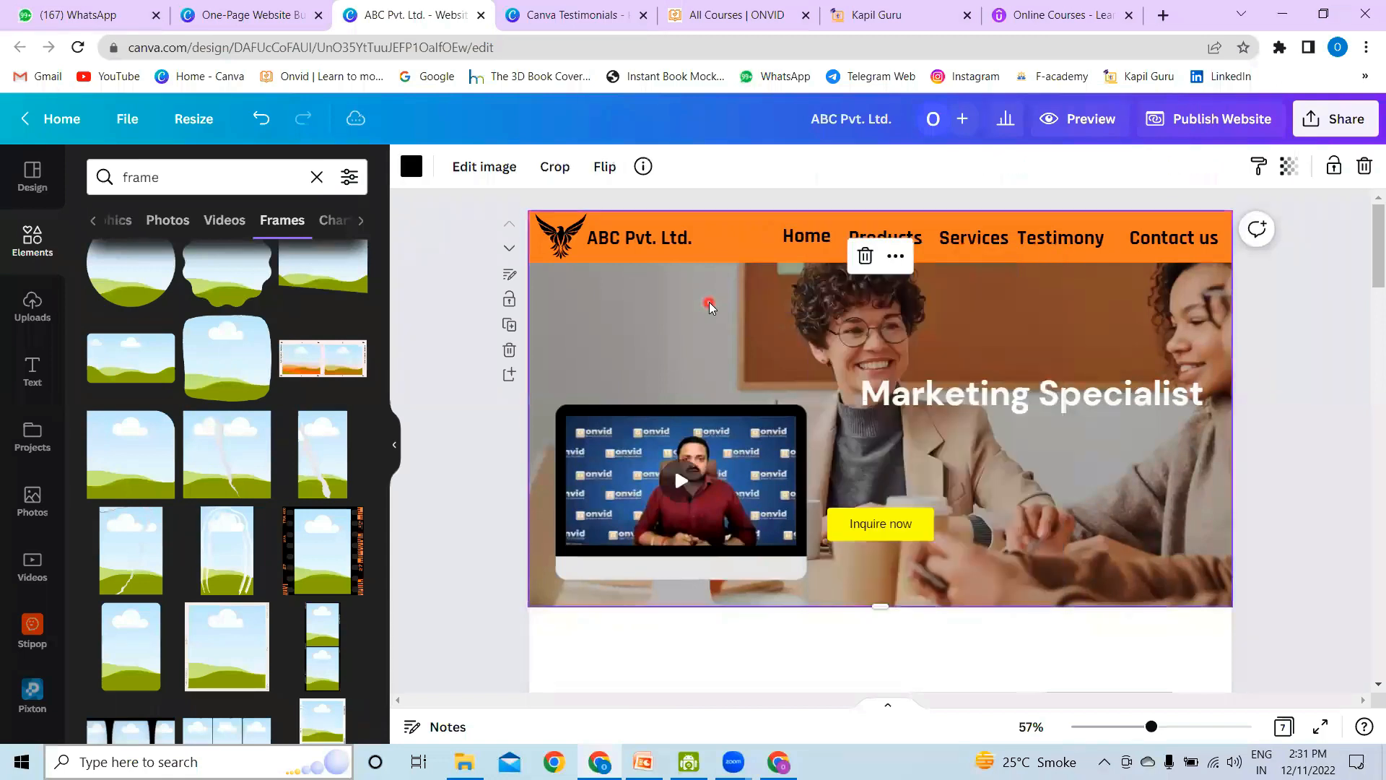
pyautogui.click(827, 238)
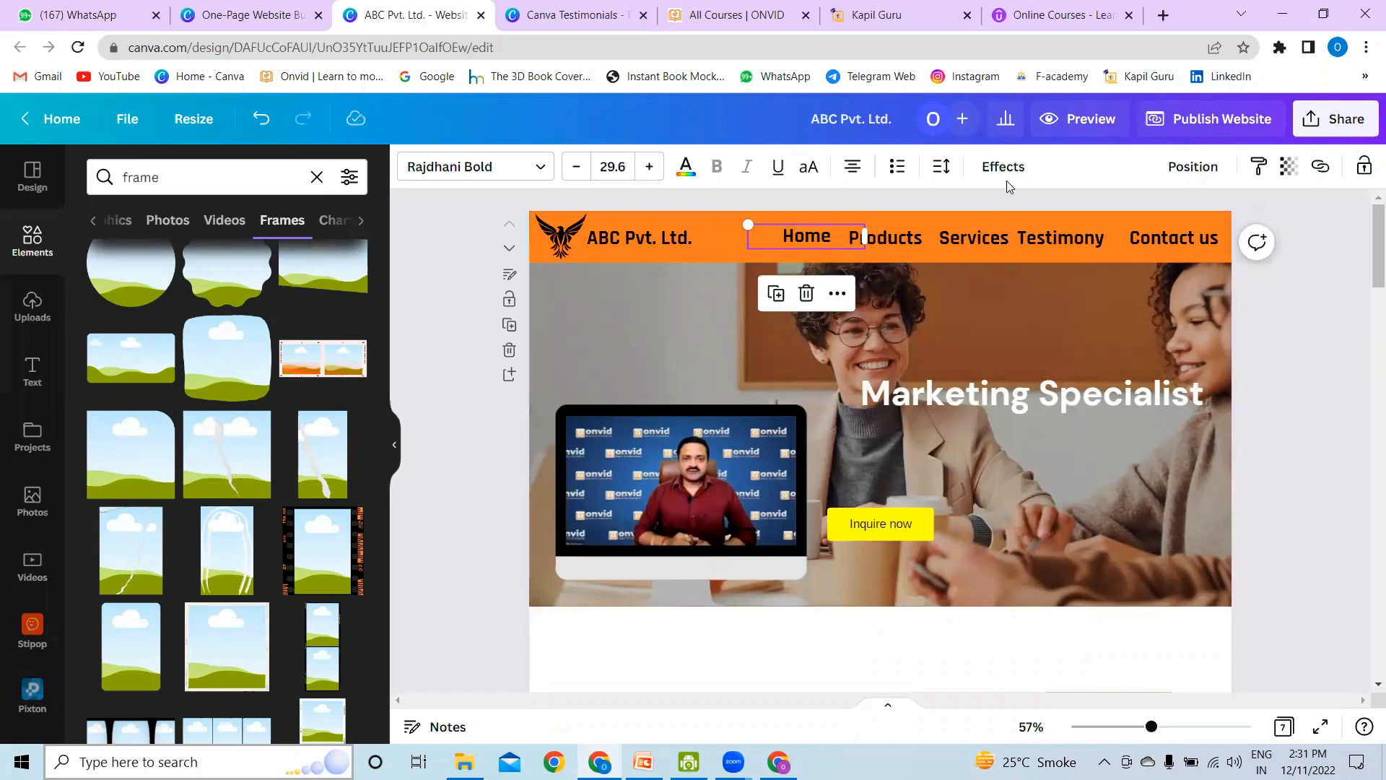
pyautogui.click(1318, 167)
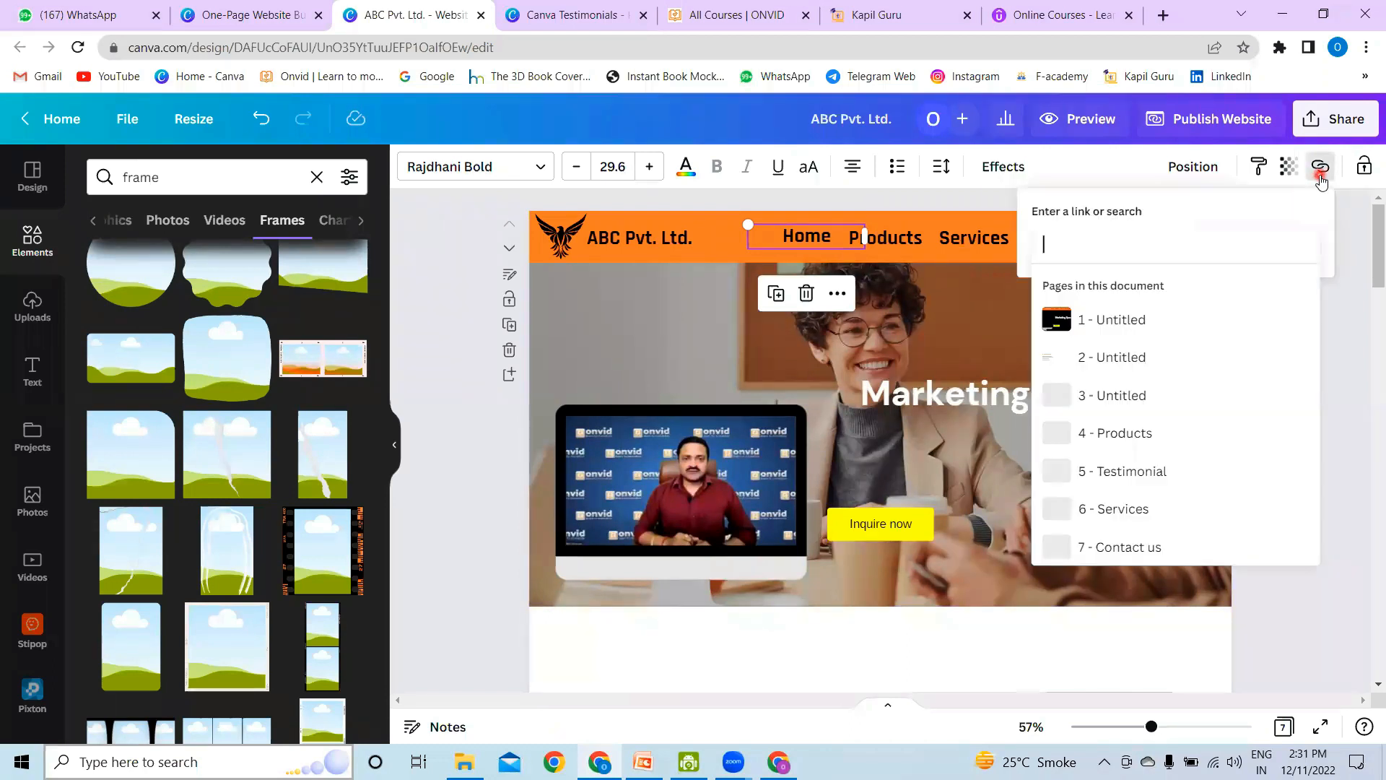
pyautogui.click(1127, 476)
pyautogui.click(1283, 287)
# Step: Title page 1, the hero section with the header menu, as "Home"
pyautogui.click(509, 274)
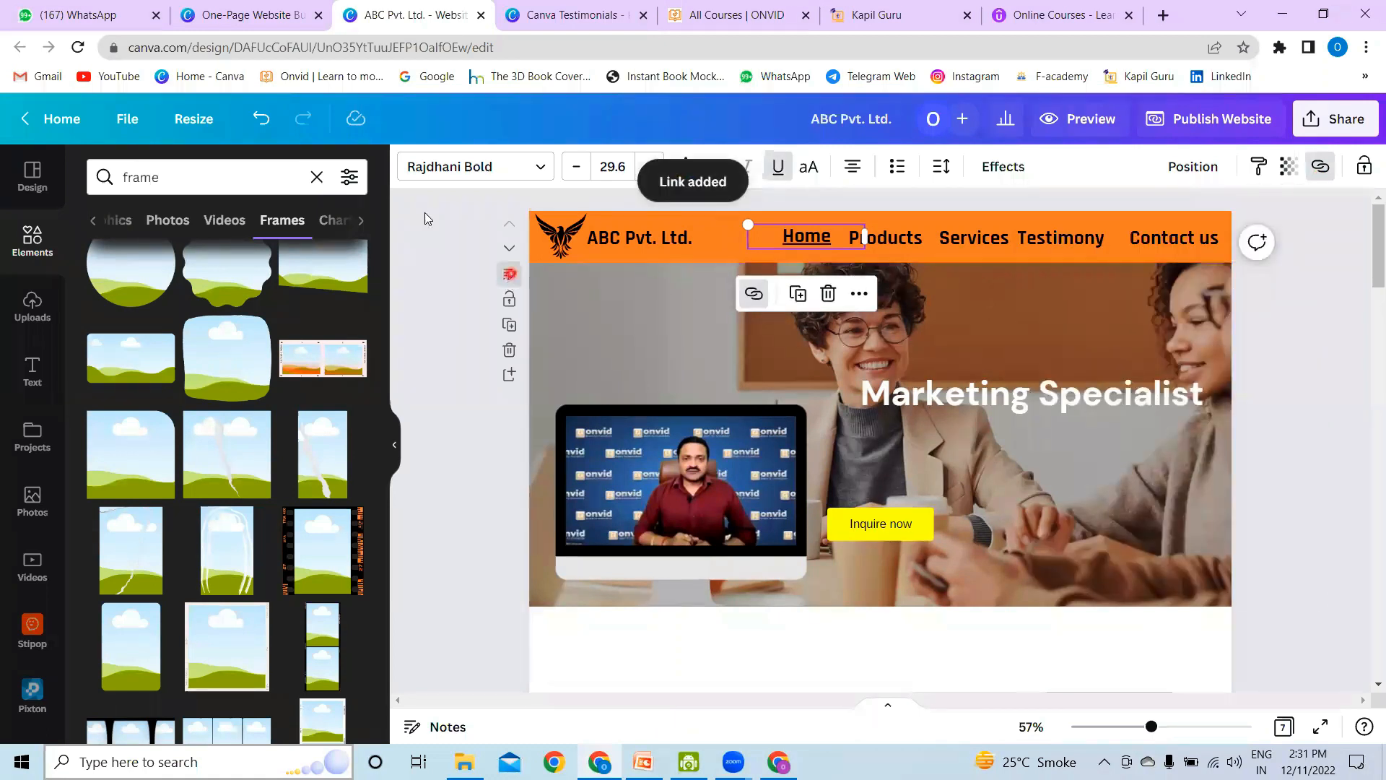
pyautogui.click(202, 175)
pyautogui.write('Home')
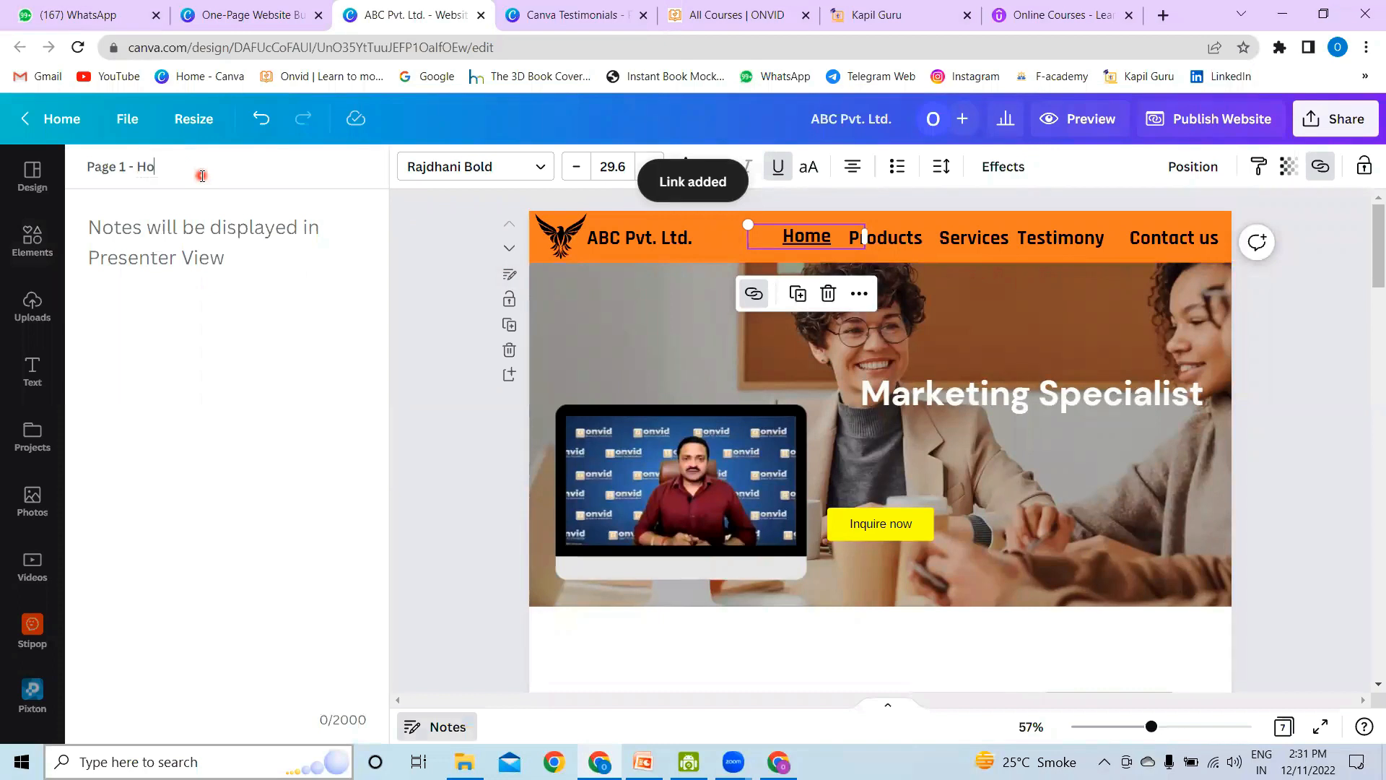
pyautogui.rightClick(430, 327)
pyautogui.click(430, 321)
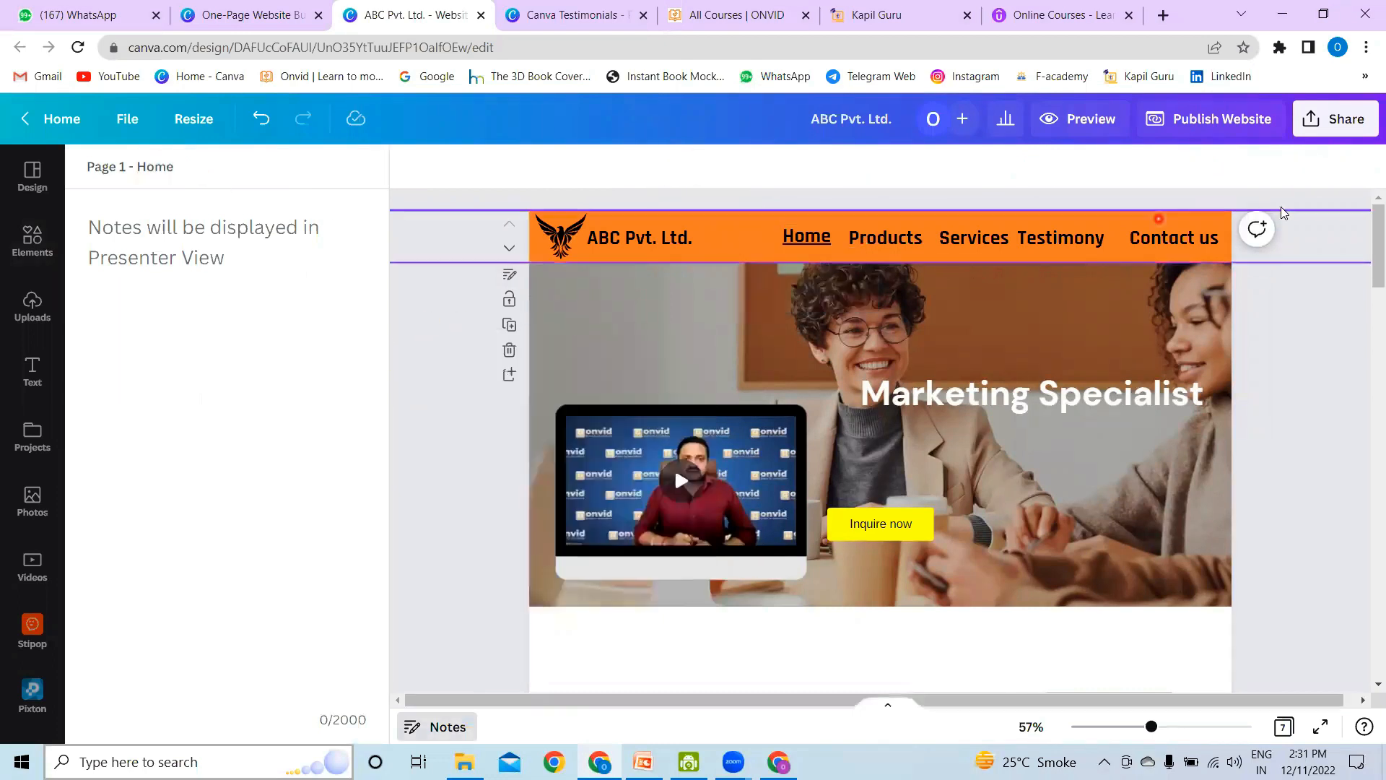
# Step: Link the "Products" item in the header menu to page 4, "Products"
pyautogui.click(1076, 320)
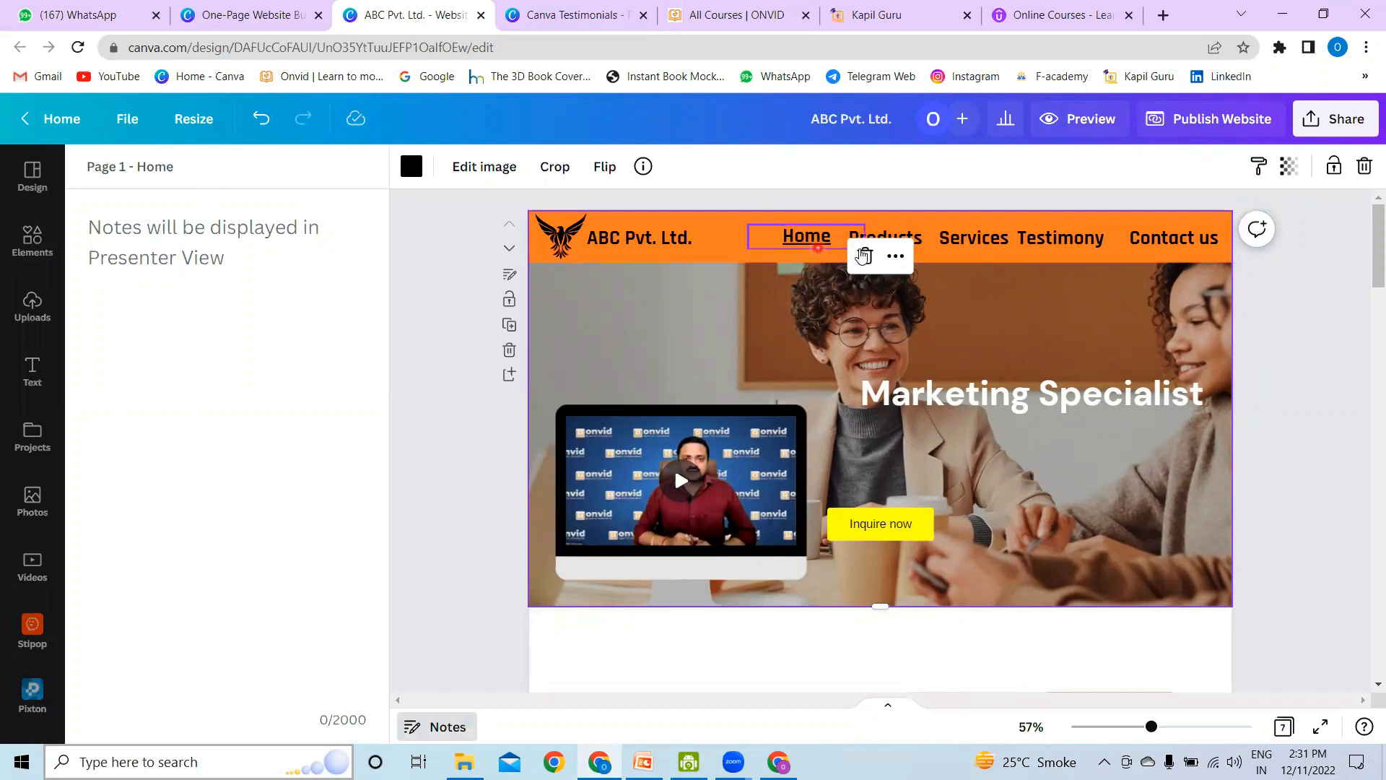
pyautogui.click(899, 238)
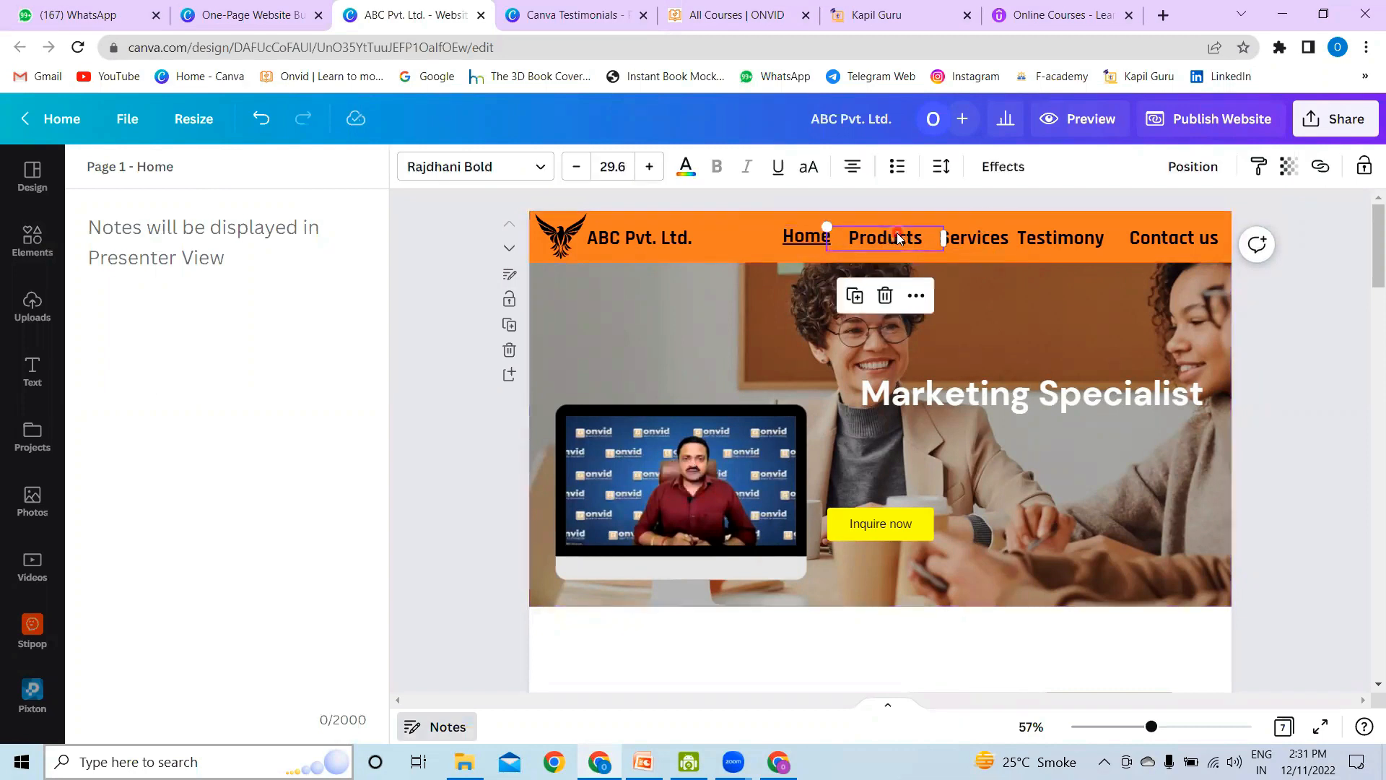
pyautogui.rightClick(899, 238)
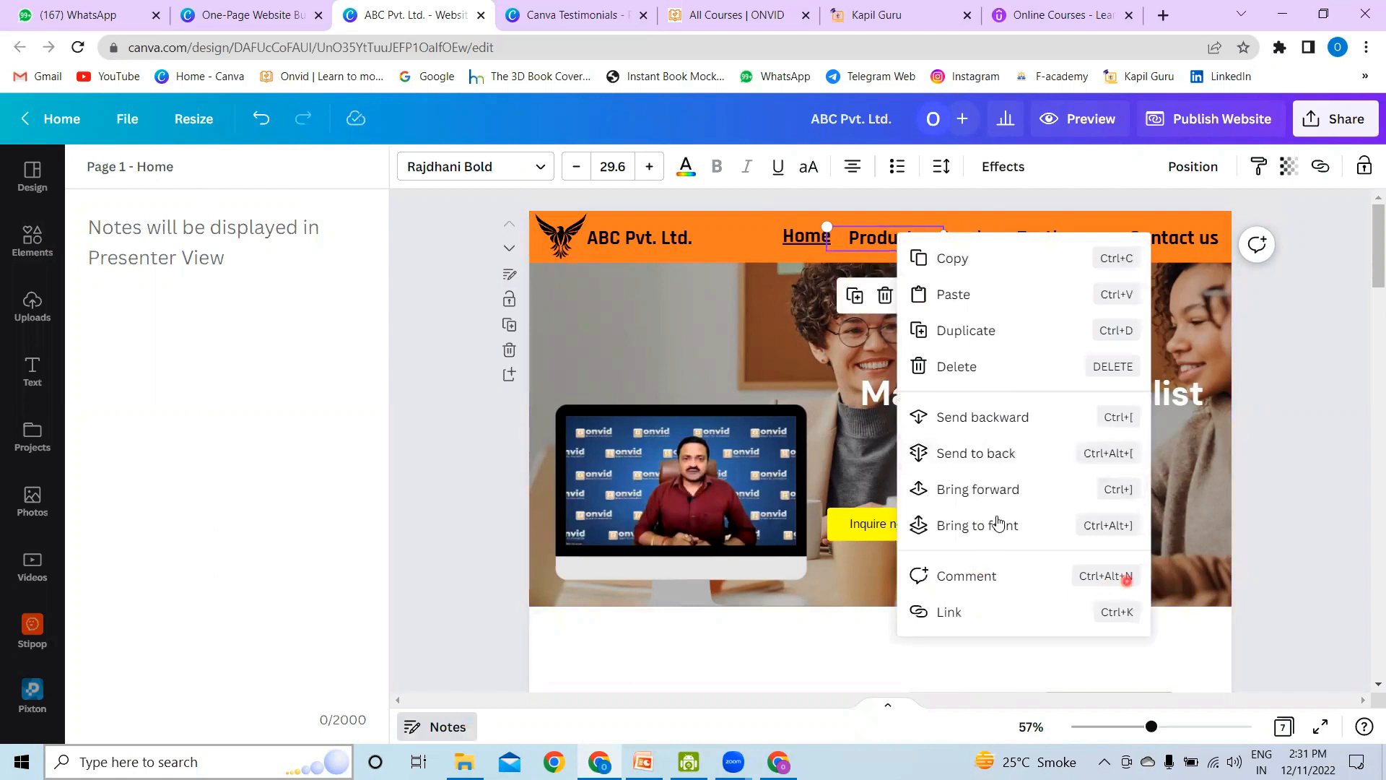
pyautogui.click(961, 611)
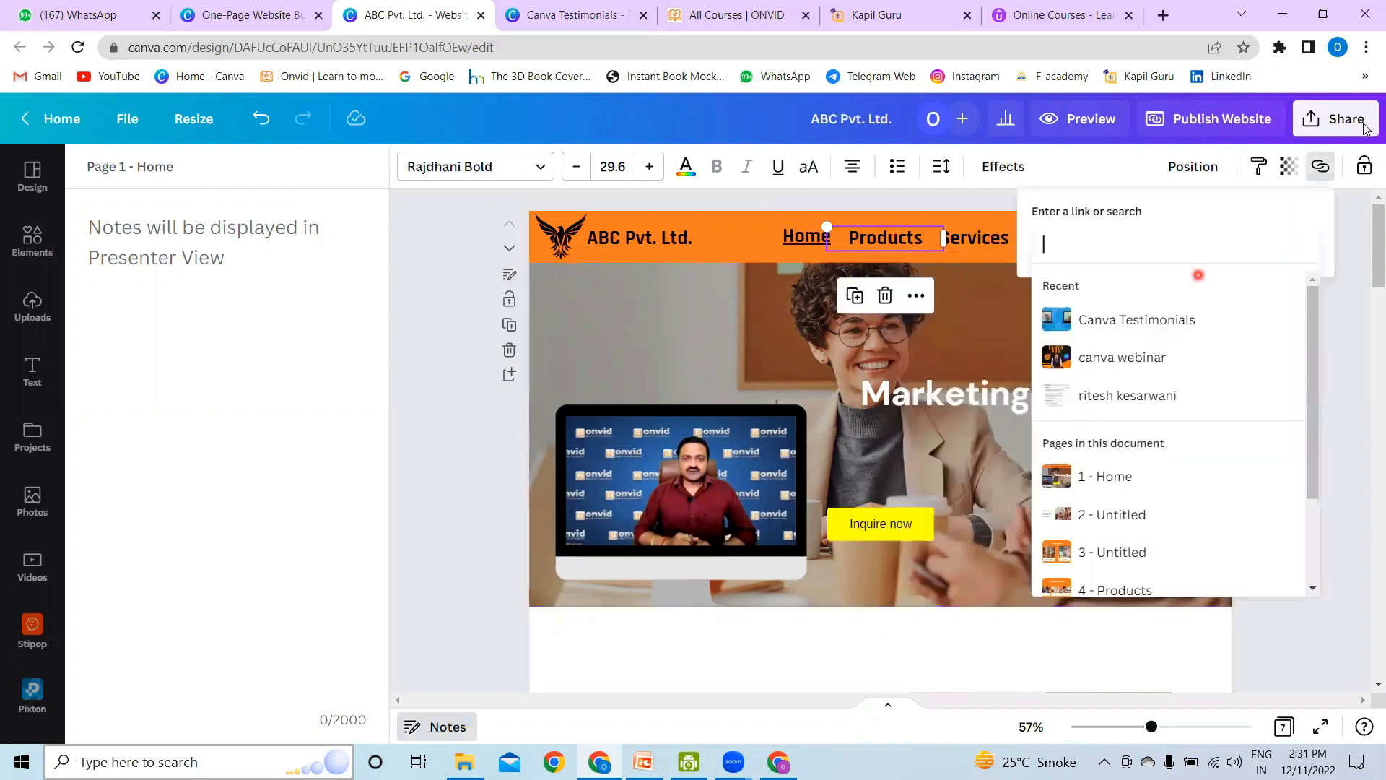
pyautogui.scroll(-2, 1184, 404)
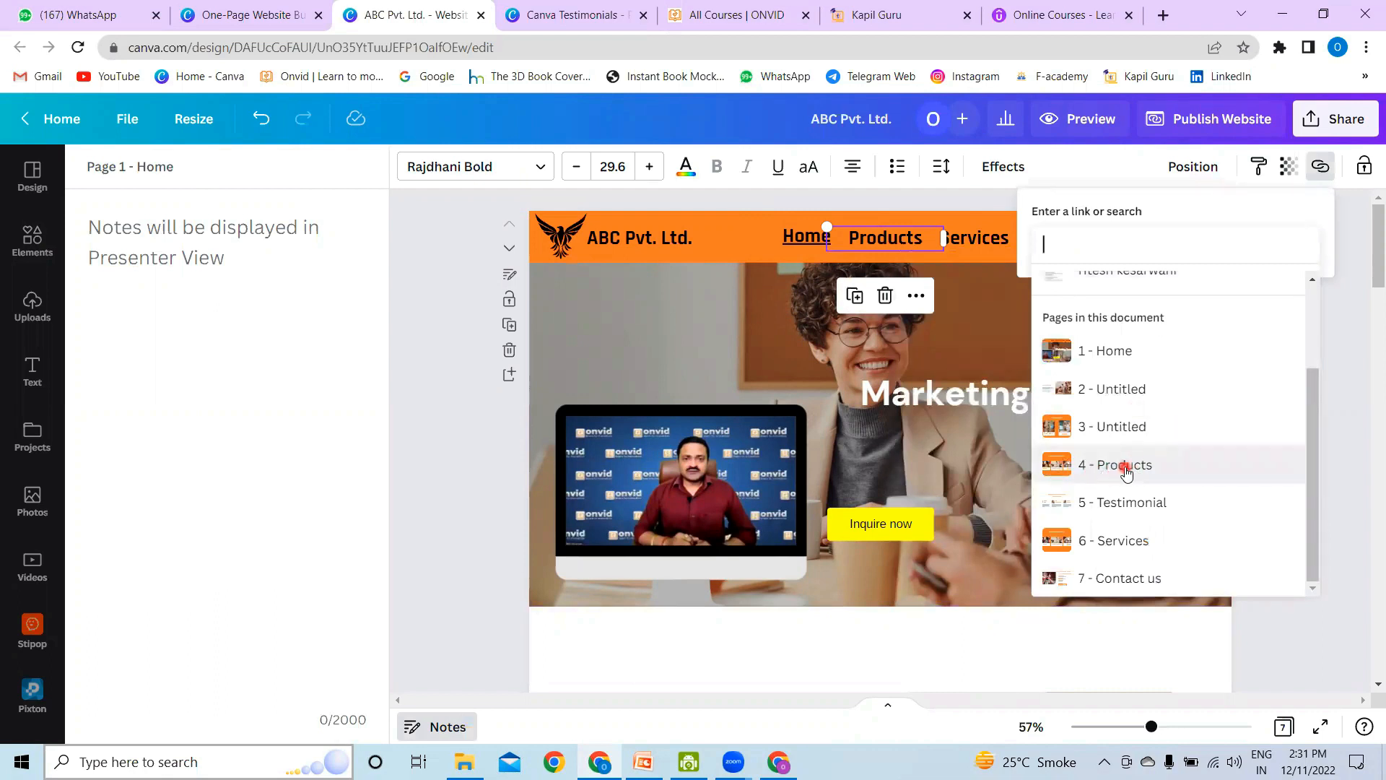
pyautogui.click(1117, 476)
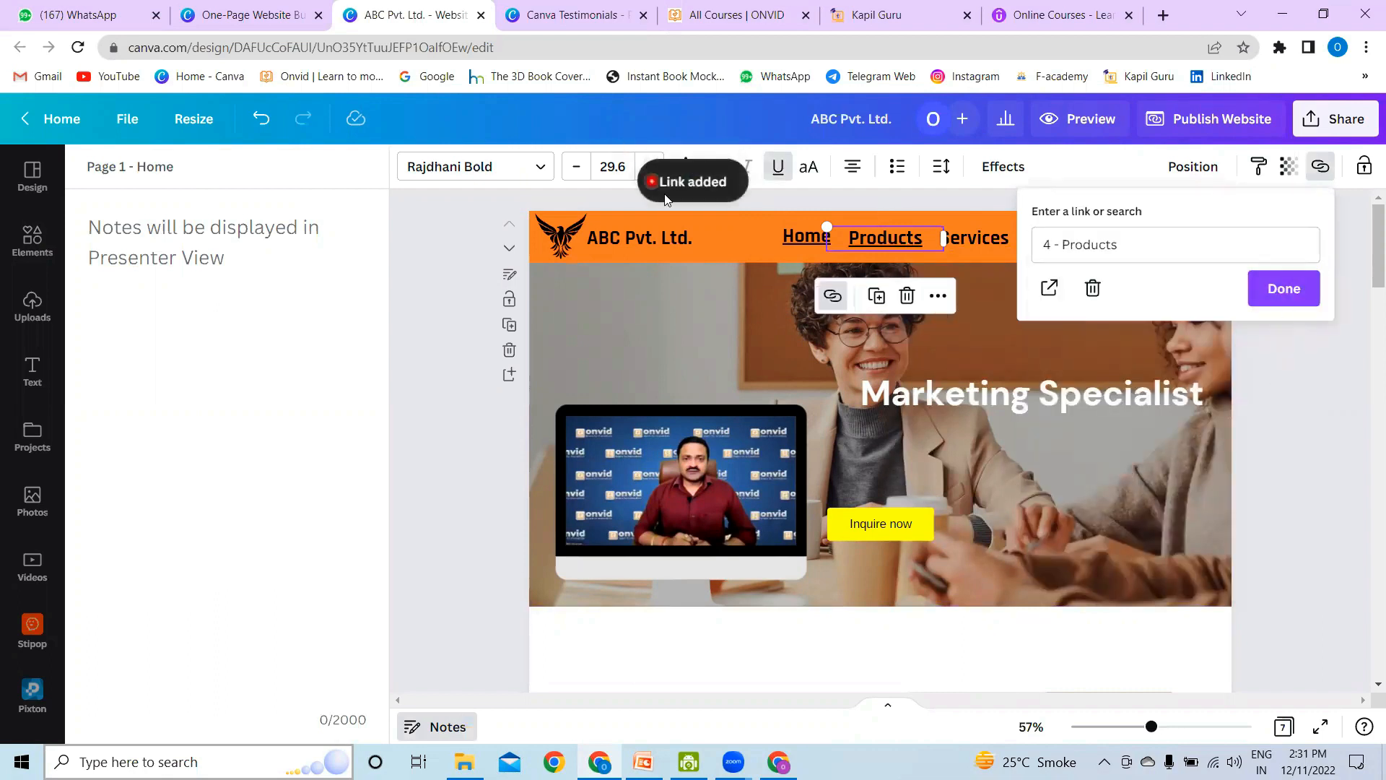
pyautogui.click(1283, 288)
# Step: Link the "Services" item in the header menu to page 6, "Services"
pyautogui.click(990, 237)
pyautogui.rightClick(989, 237)
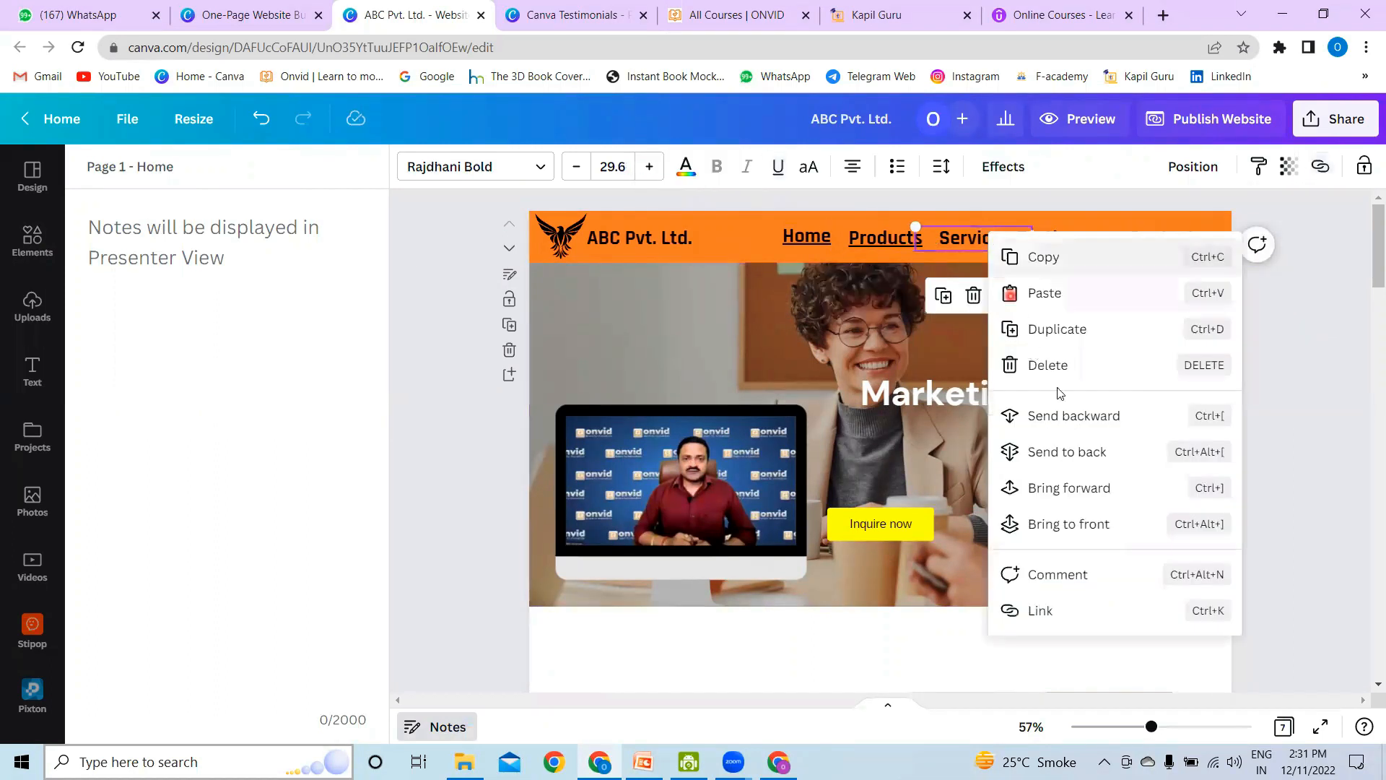
pyautogui.click(1067, 611)
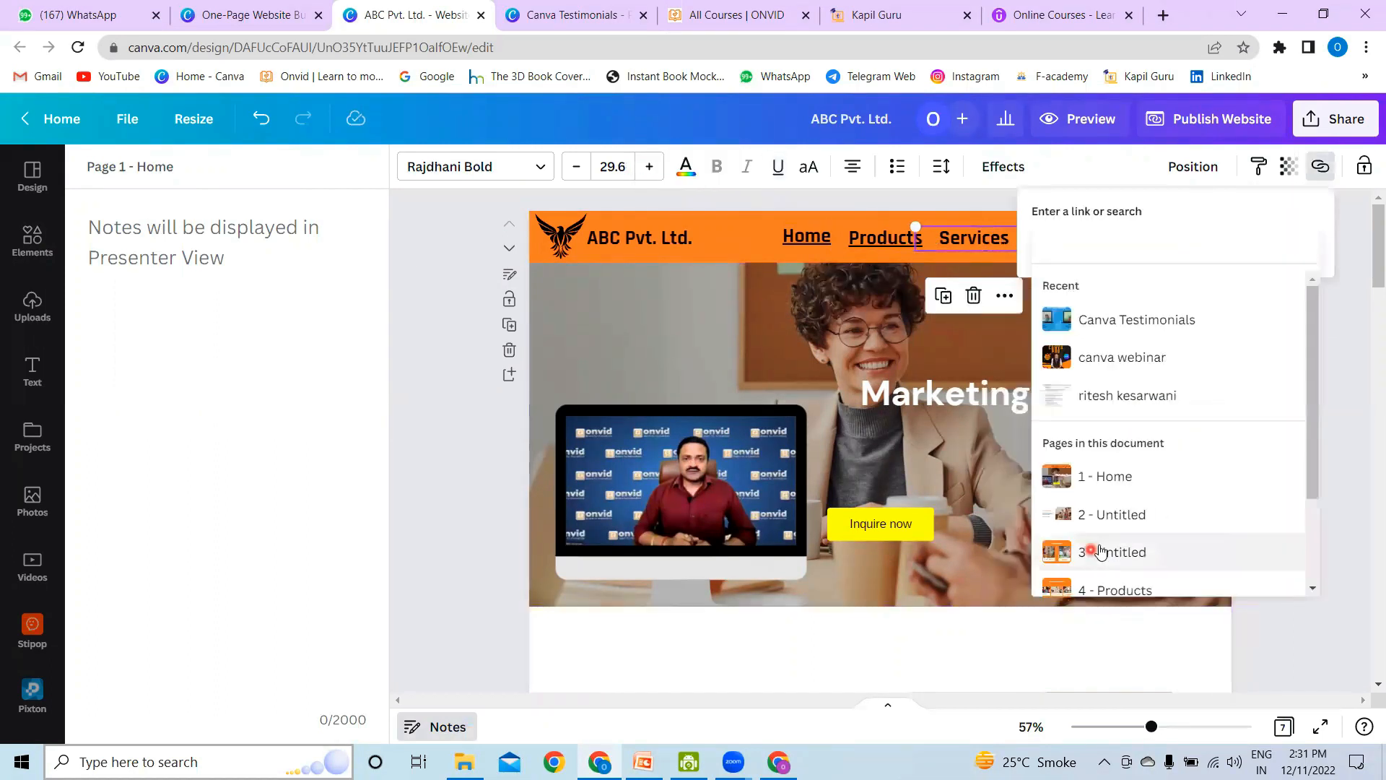
pyautogui.scroll(-2, 1124, 486)
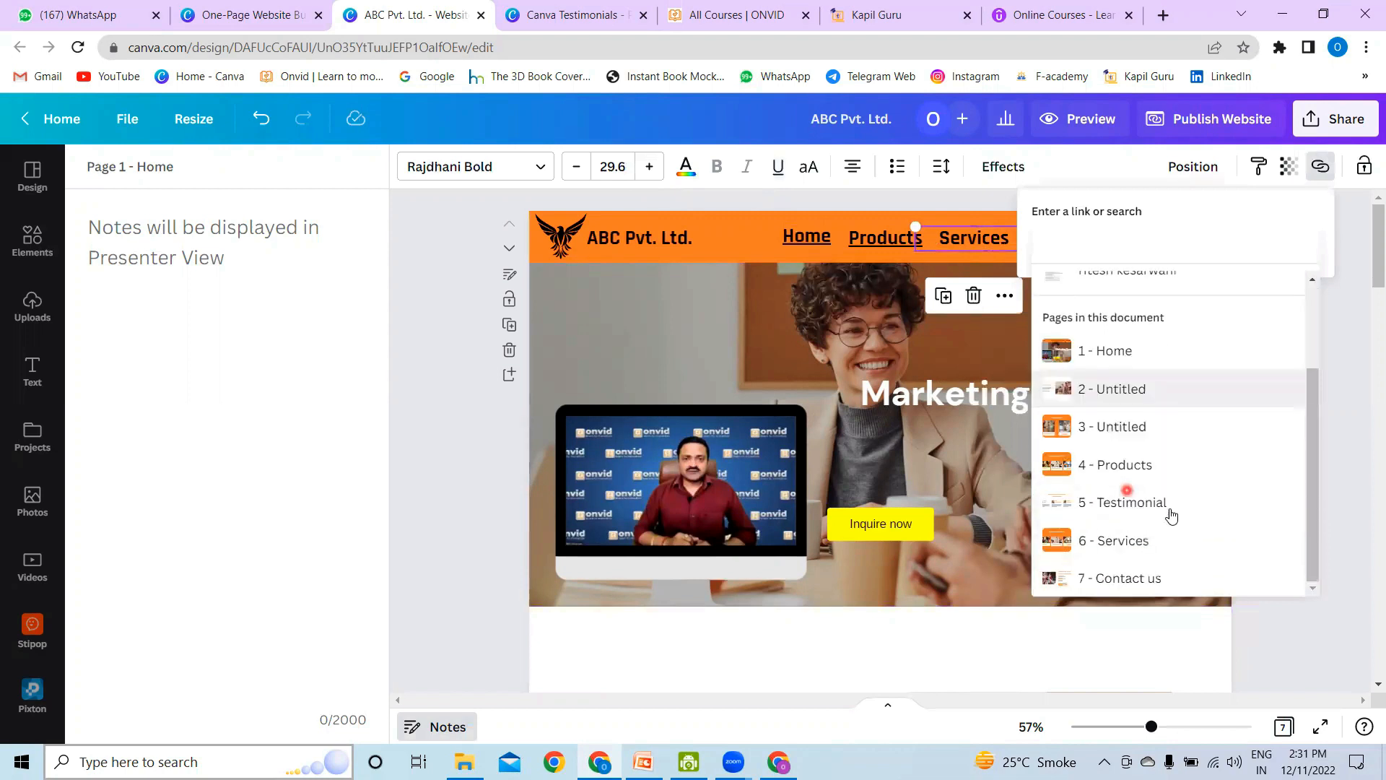
pyautogui.click(1128, 547)
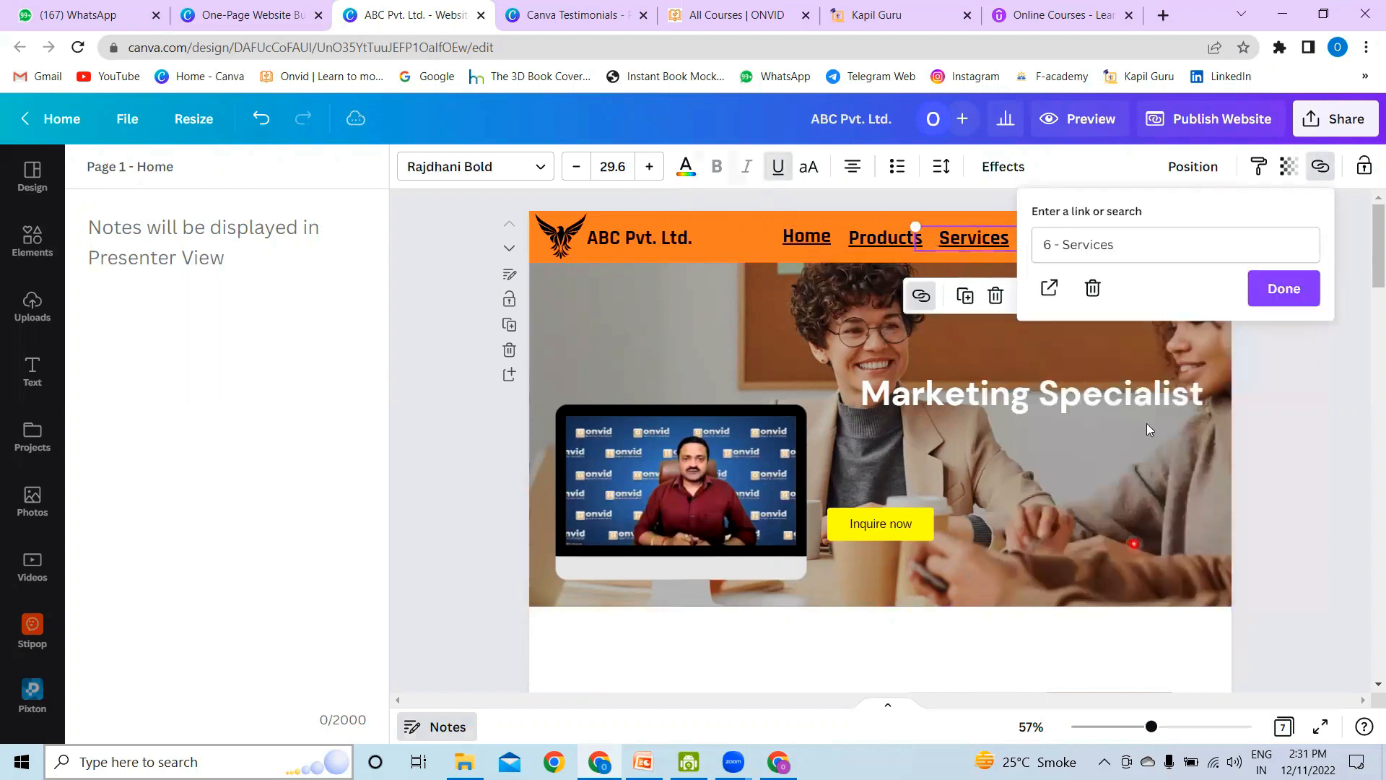
pyautogui.click(1286, 288)
# Step: Link the "Testimony" item in the header menu to page 5, "Testimonial"
pyautogui.click(1061, 238)
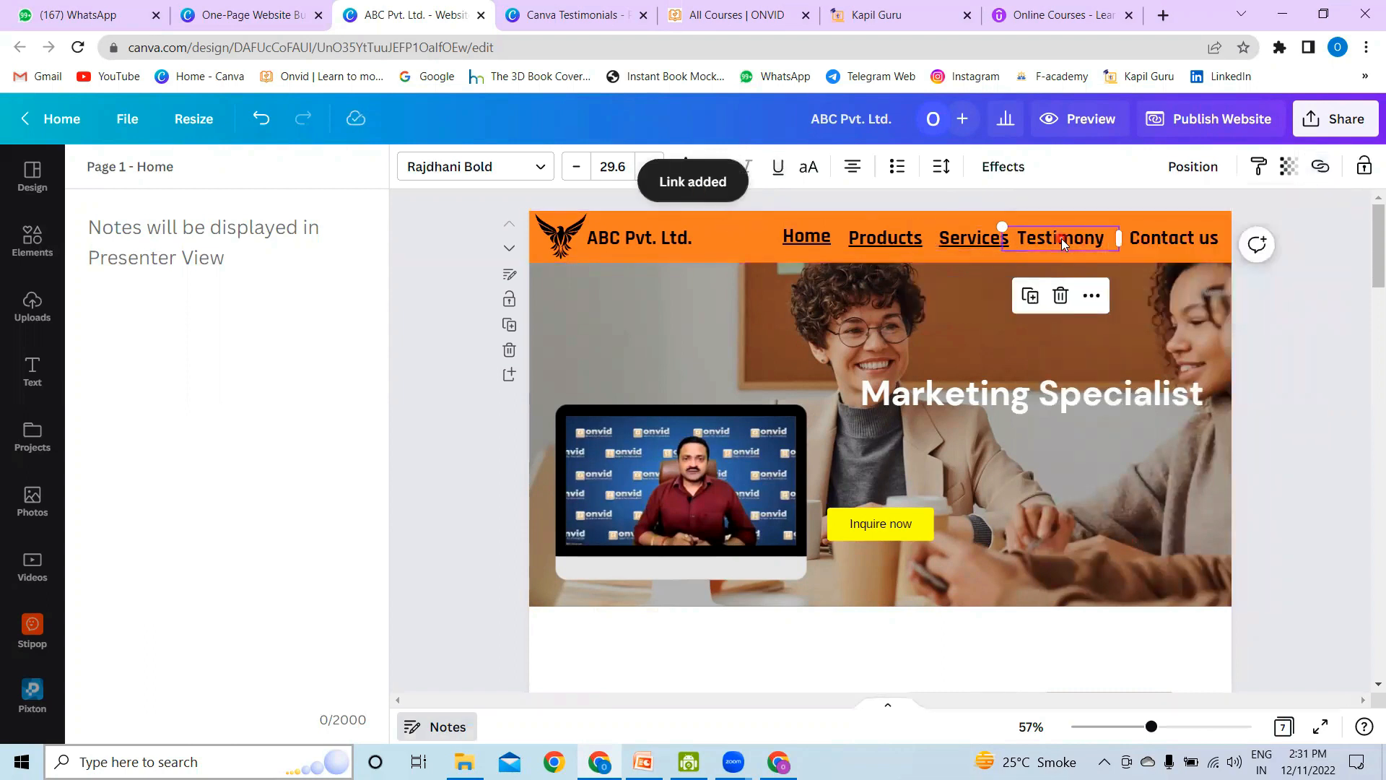
pyautogui.rightClick(1062, 238)
pyautogui.click(1155, 617)
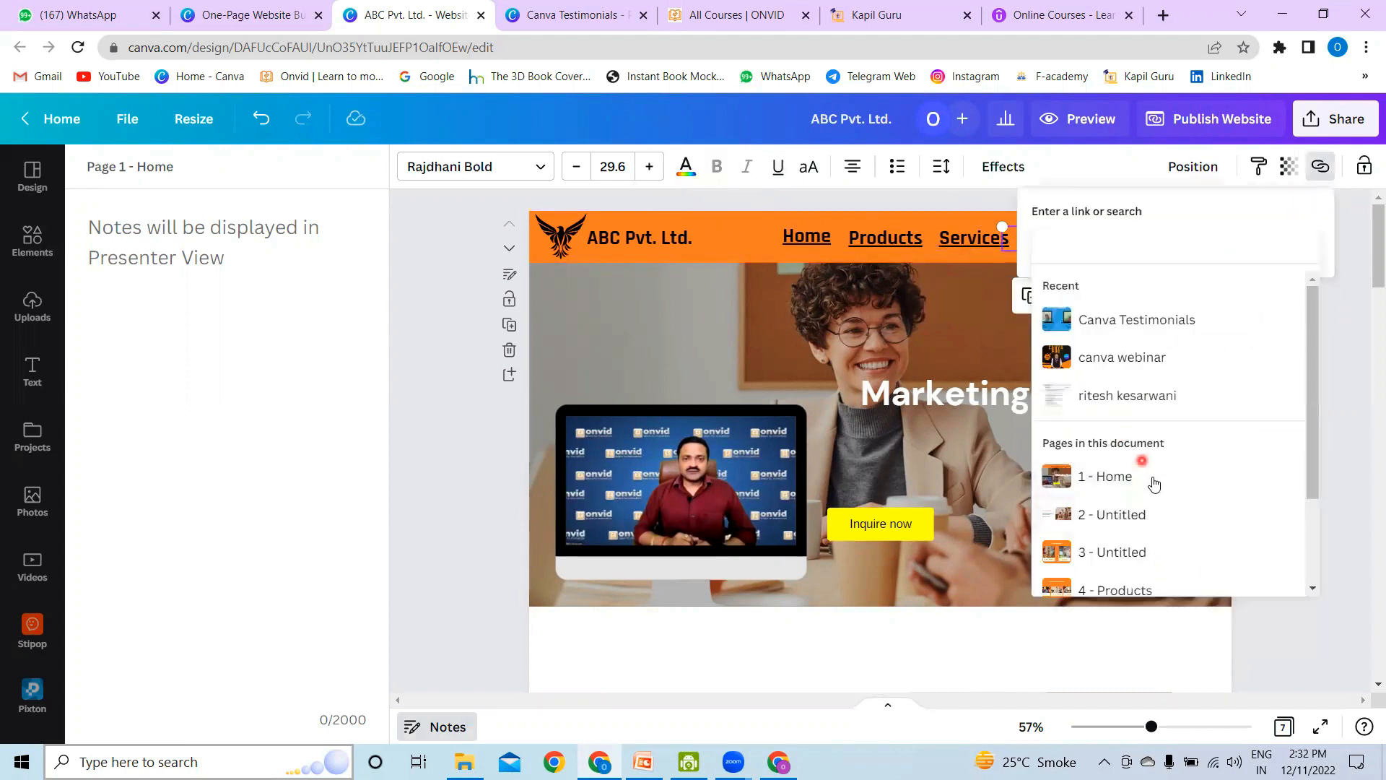
pyautogui.scroll(-3, 1144, 485)
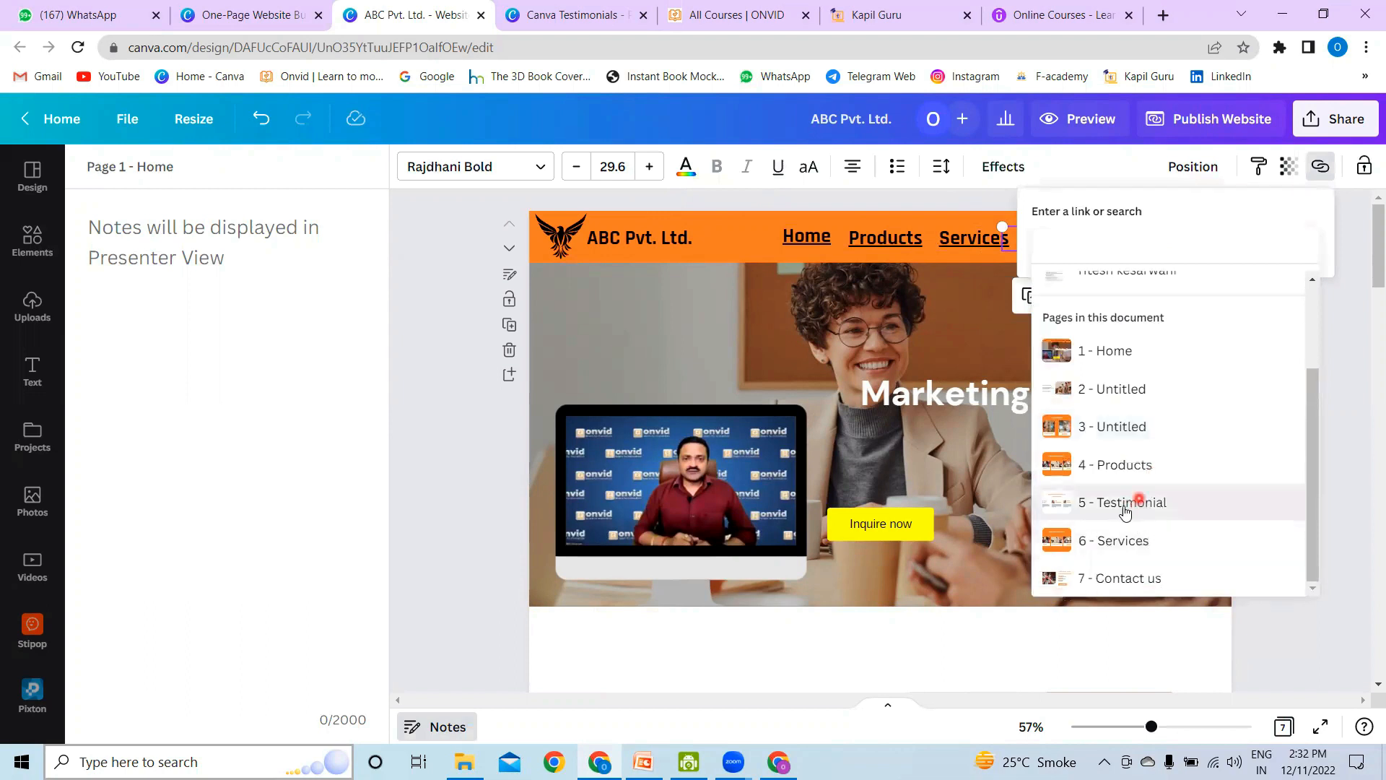
pyautogui.click(1134, 504)
pyautogui.click(1284, 289)
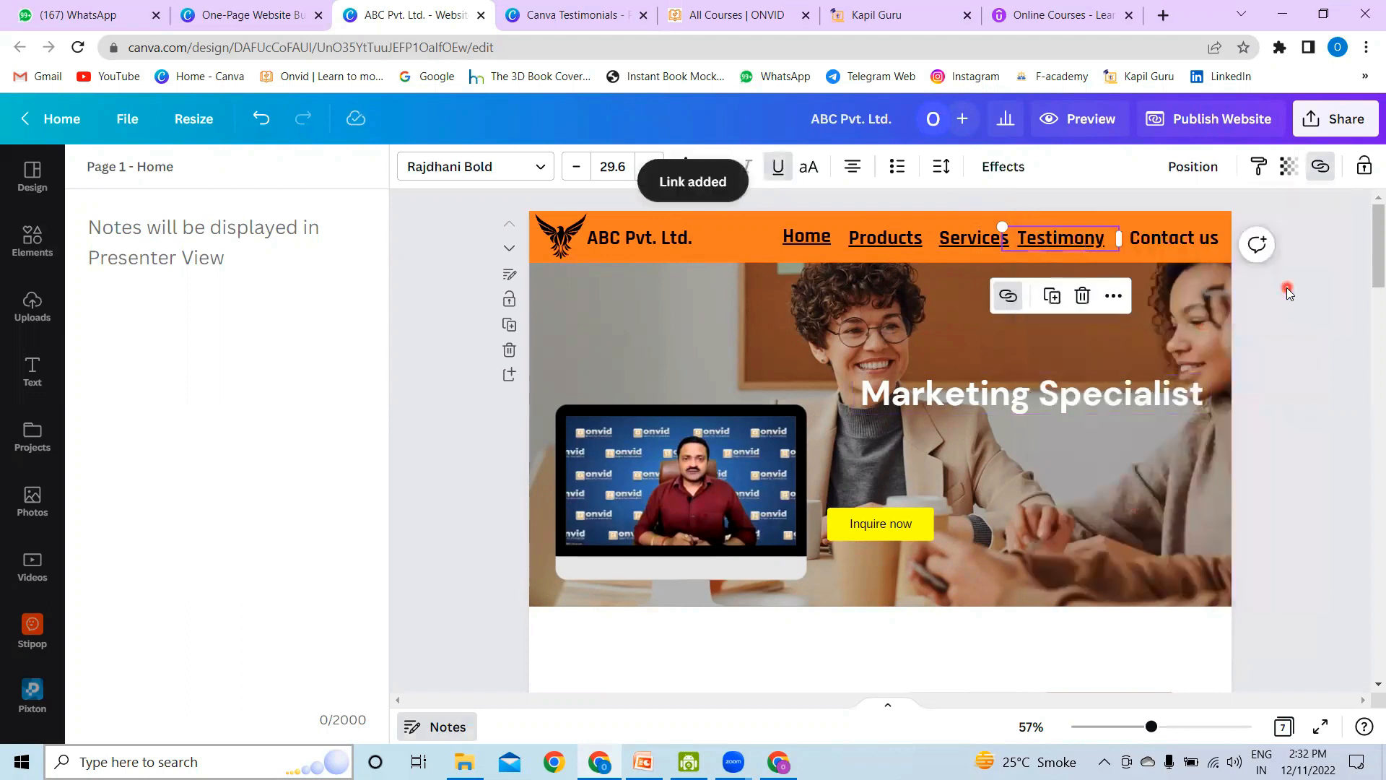
# Step: Link the "Contact us" item in the header menu to page 7, "Contact us"
pyautogui.click(1166, 236)
pyautogui.rightClick(1167, 235)
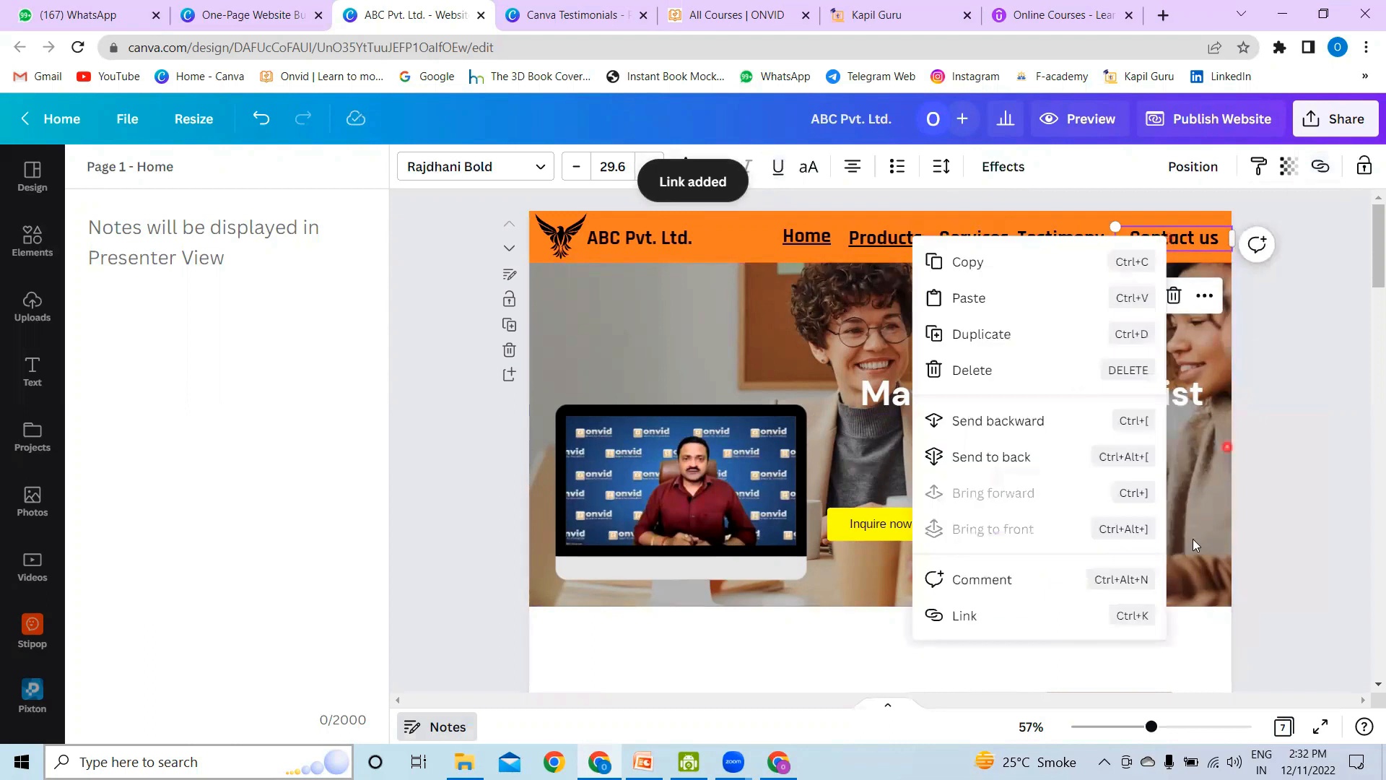
pyautogui.click(989, 614)
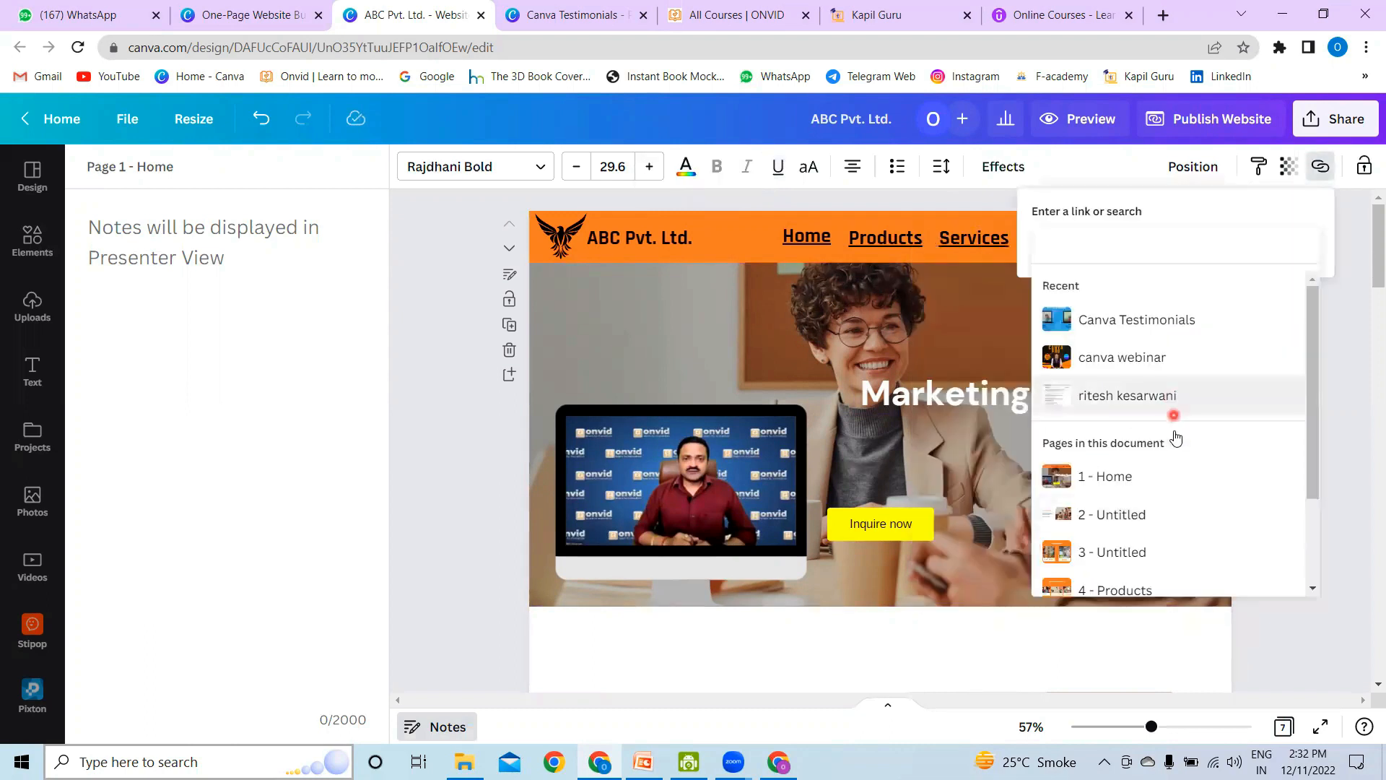
pyautogui.scroll(-2, 1171, 434)
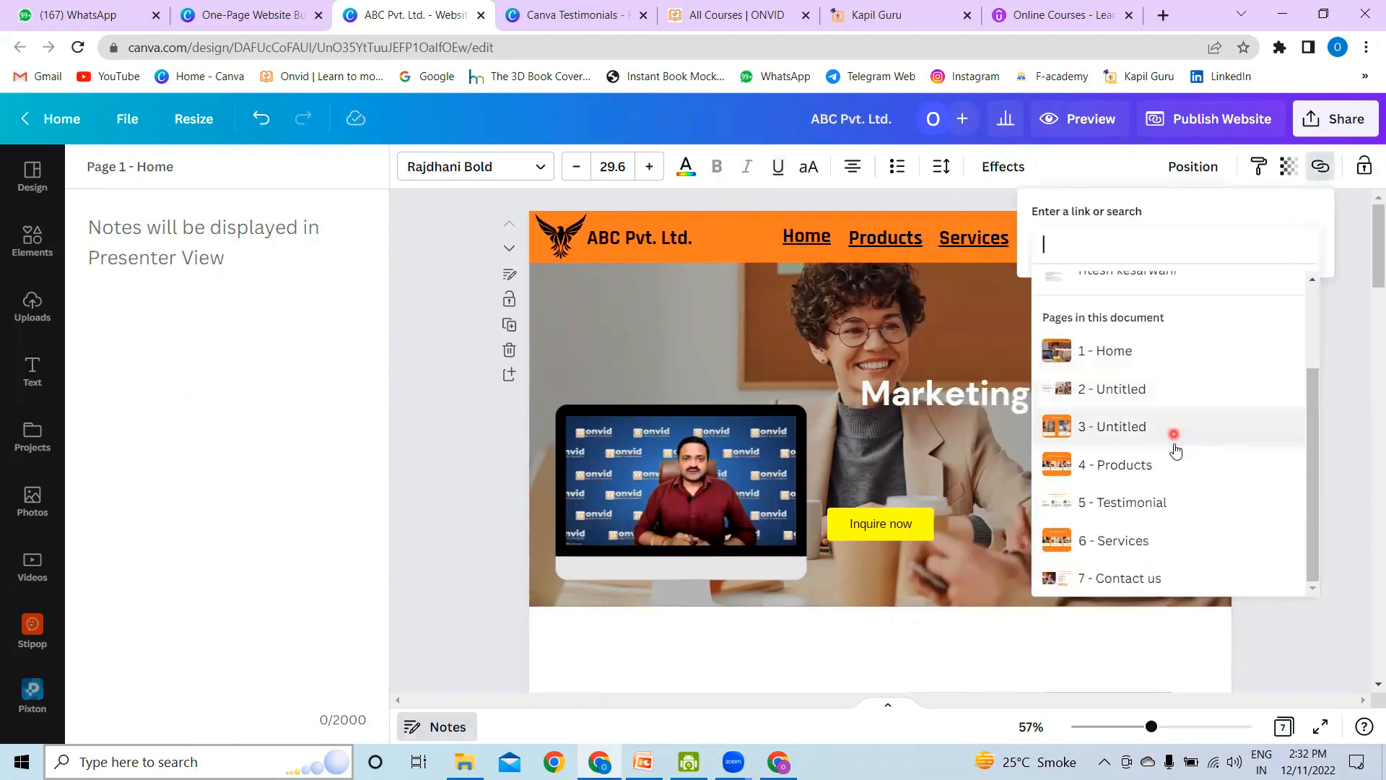
pyautogui.click(1127, 578)
pyautogui.click(1279, 289)
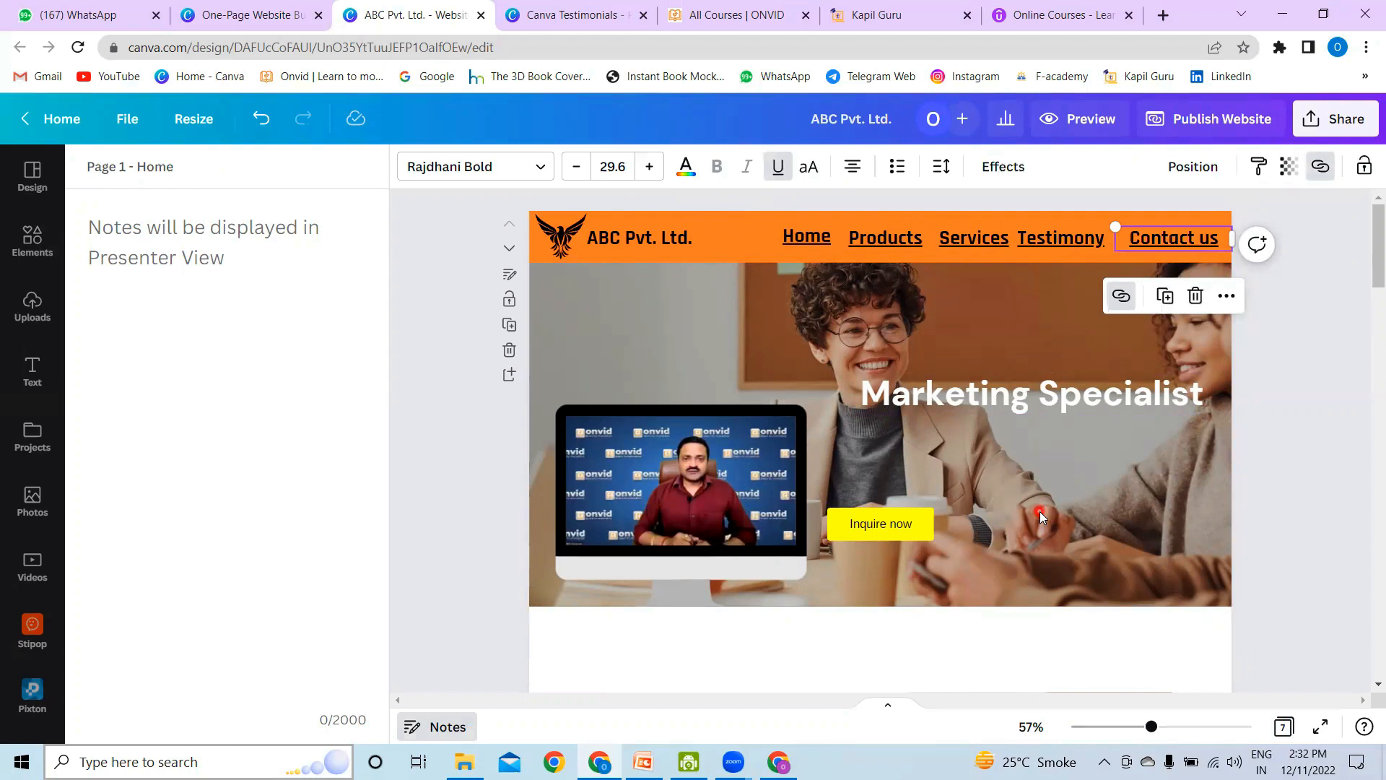
pyautogui.click(885, 524)
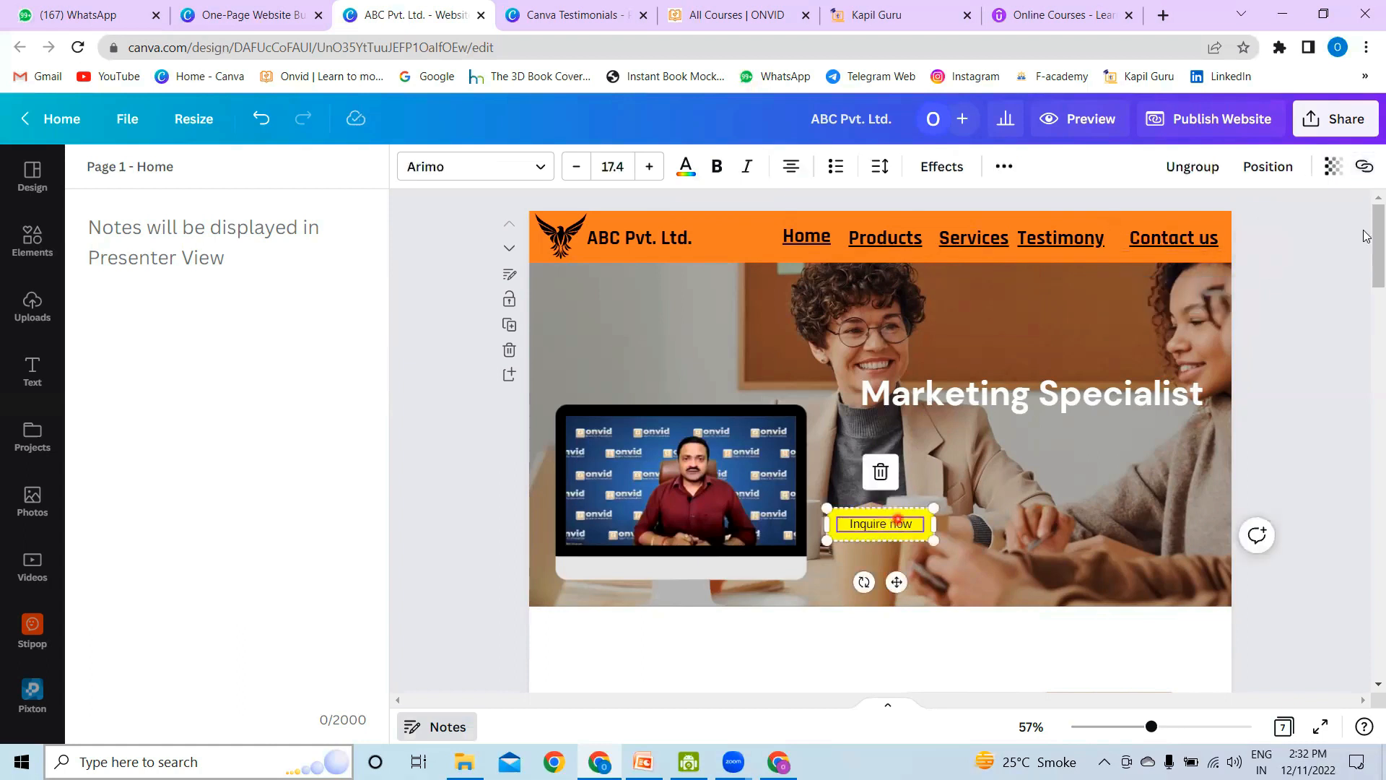
pyautogui.click(1362, 176)
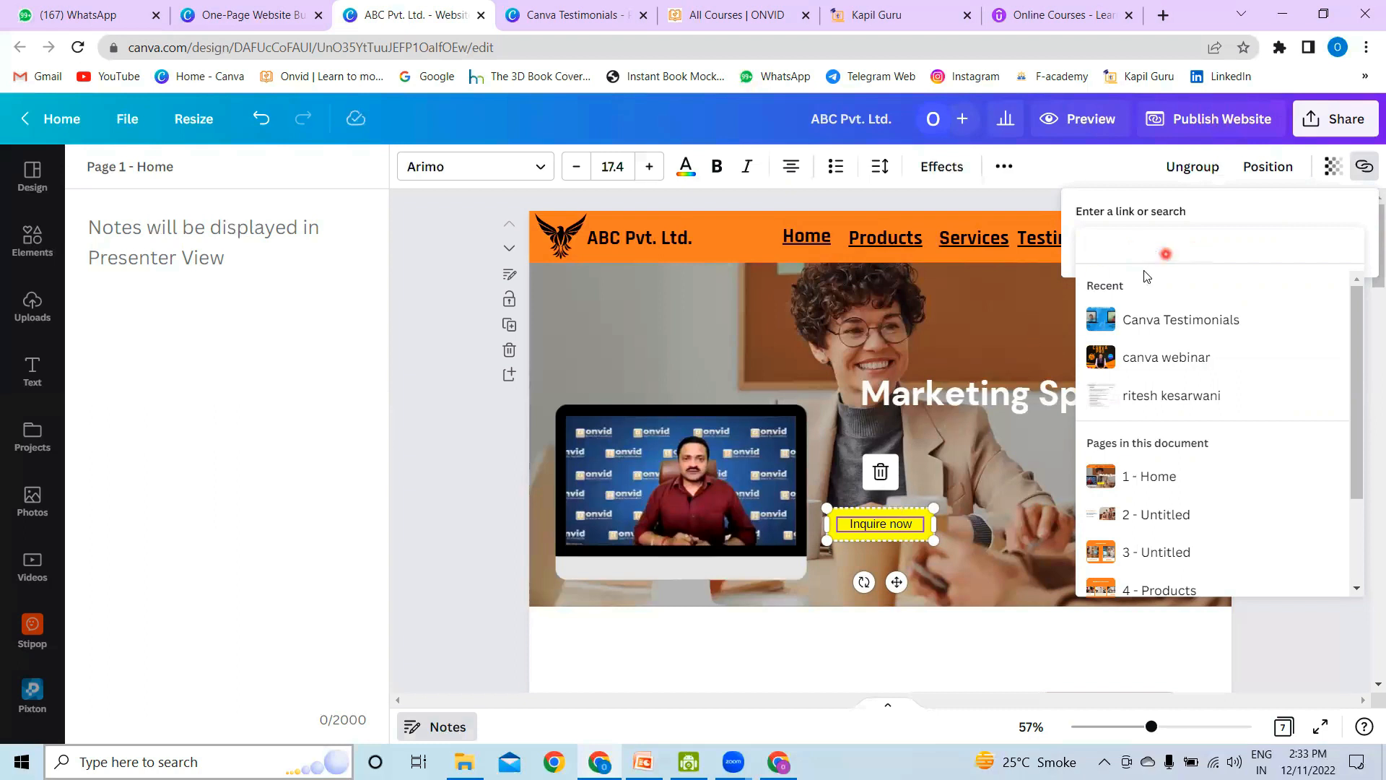
pyautogui.rightClick(882, 523)
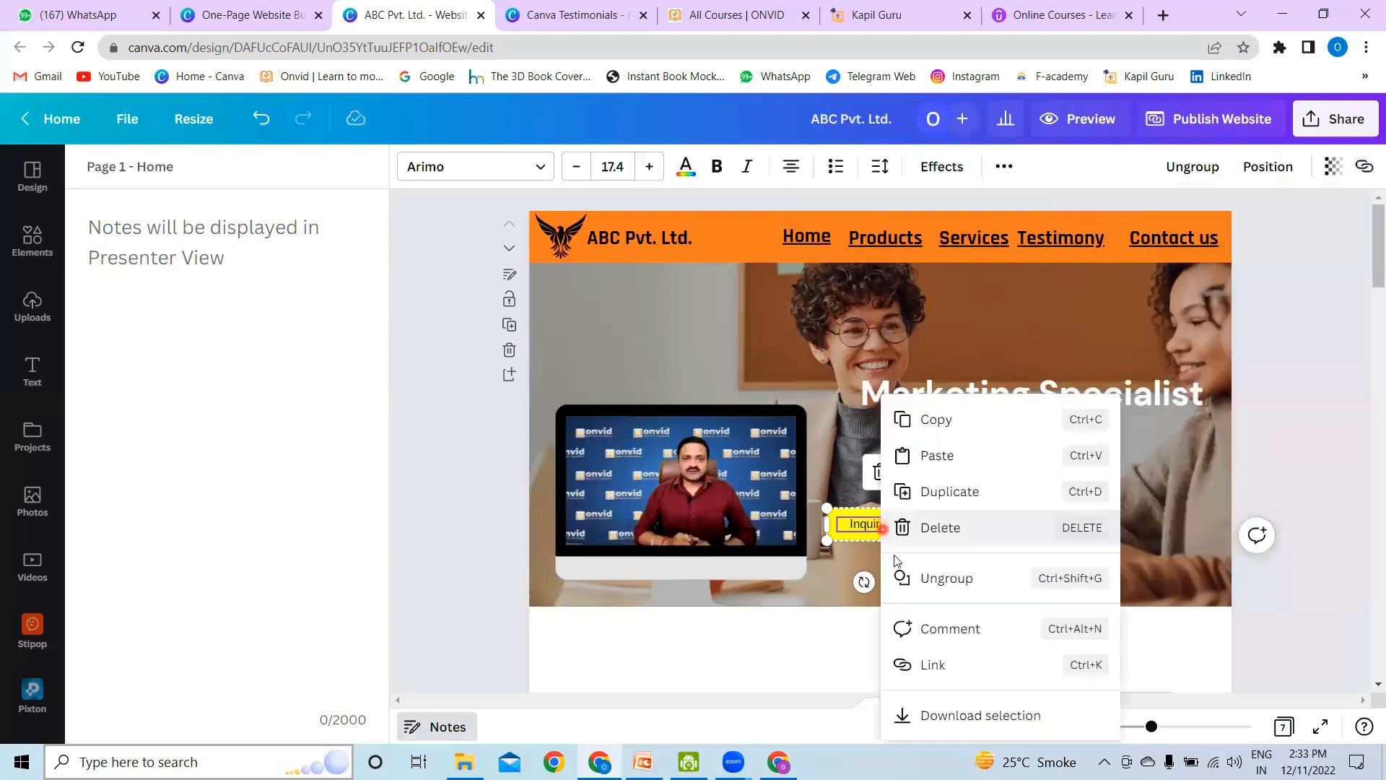
pyautogui.click(939, 663)
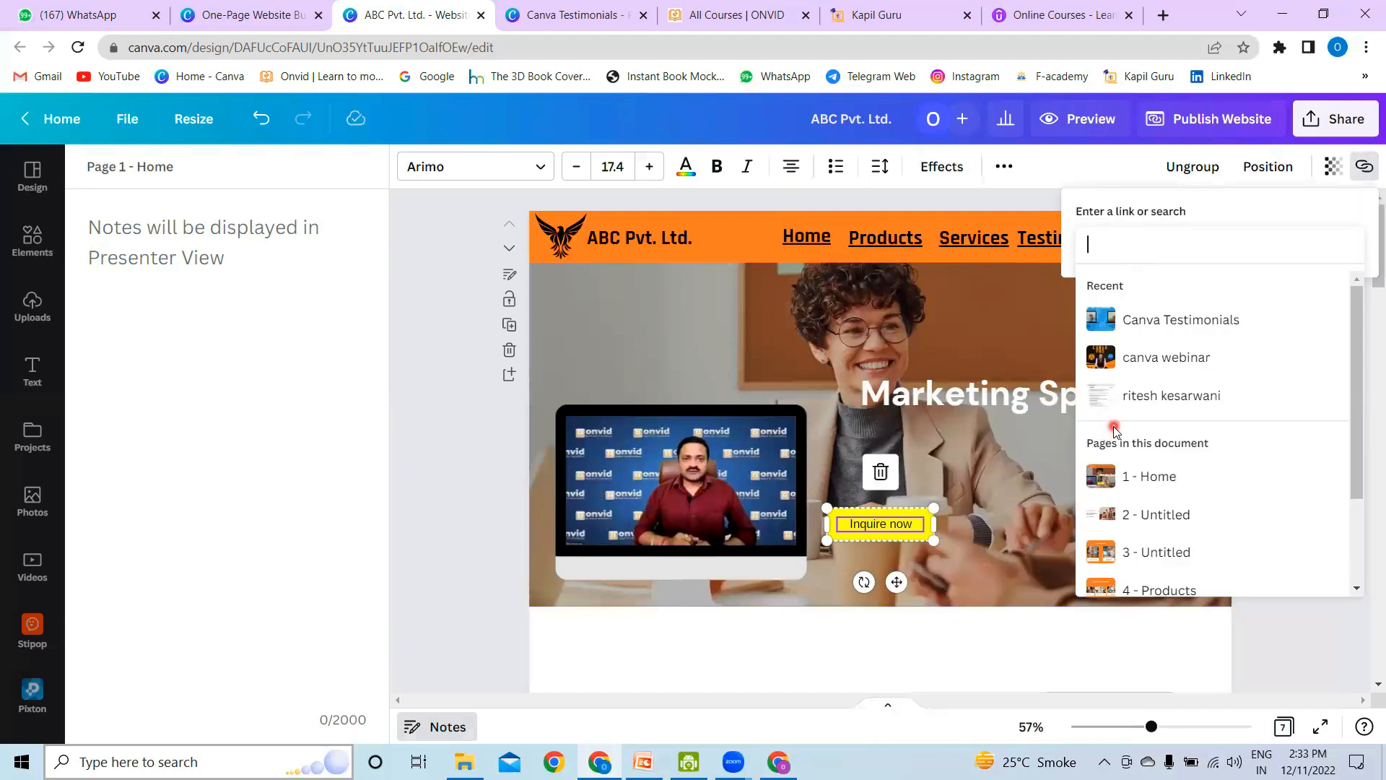
pyautogui.write('ww')
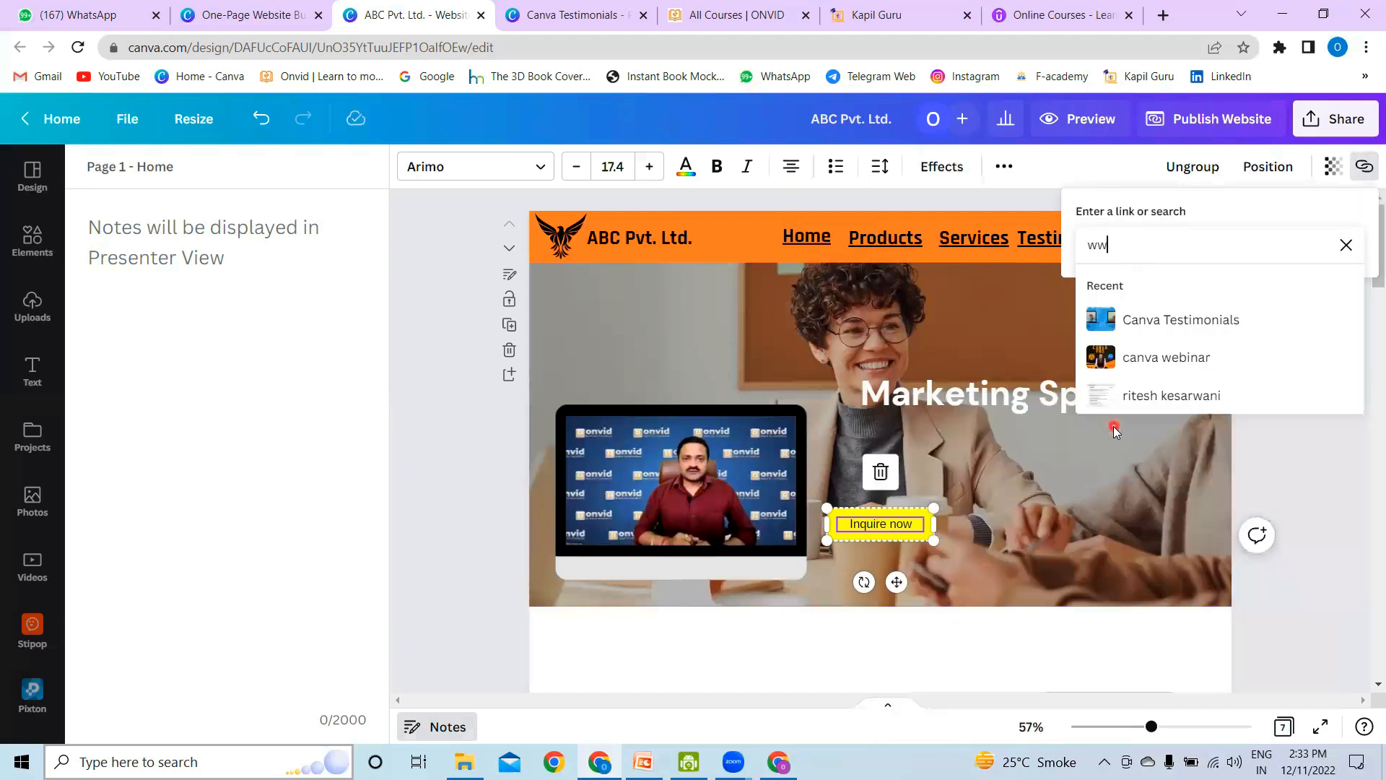
pyautogui.write('w.onvid.in/s/store')
pyautogui.click(1243, 392)
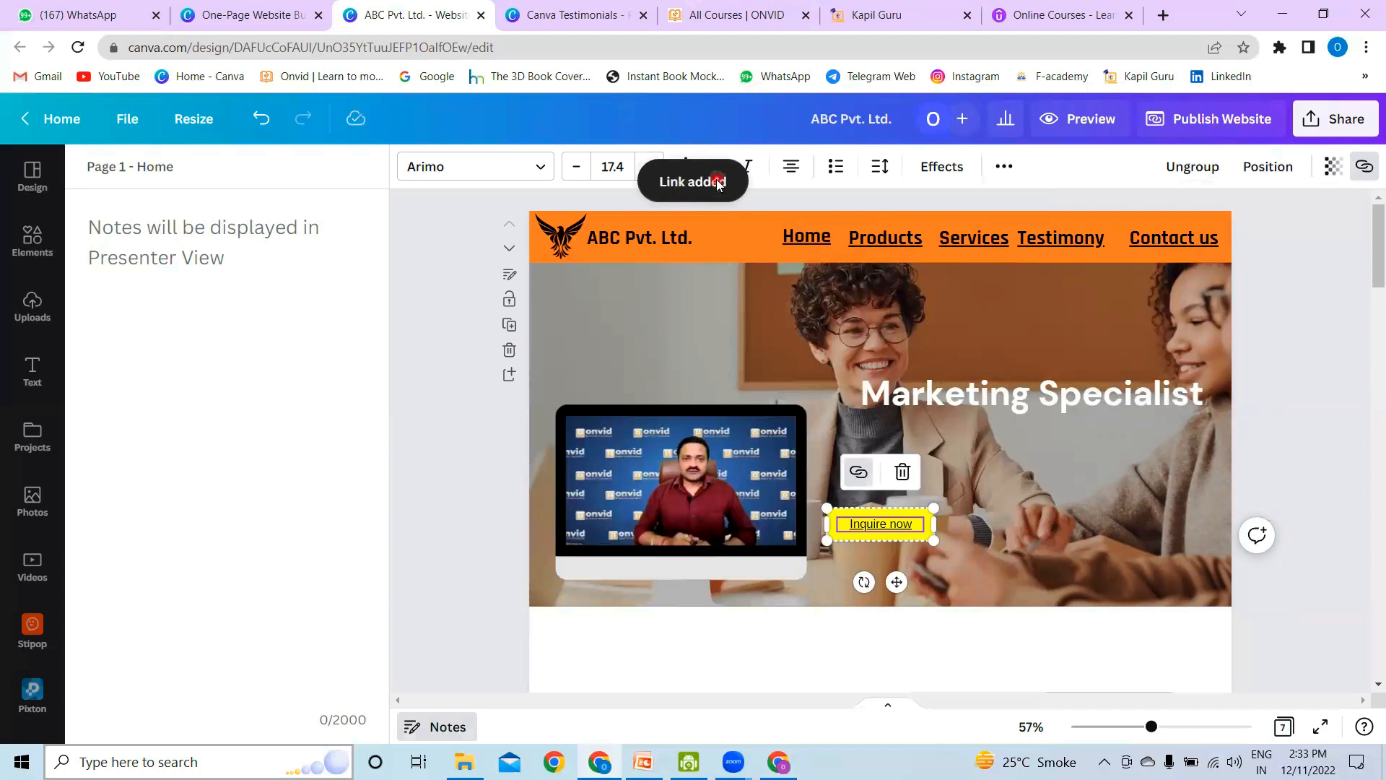
pyautogui.click(893, 225)
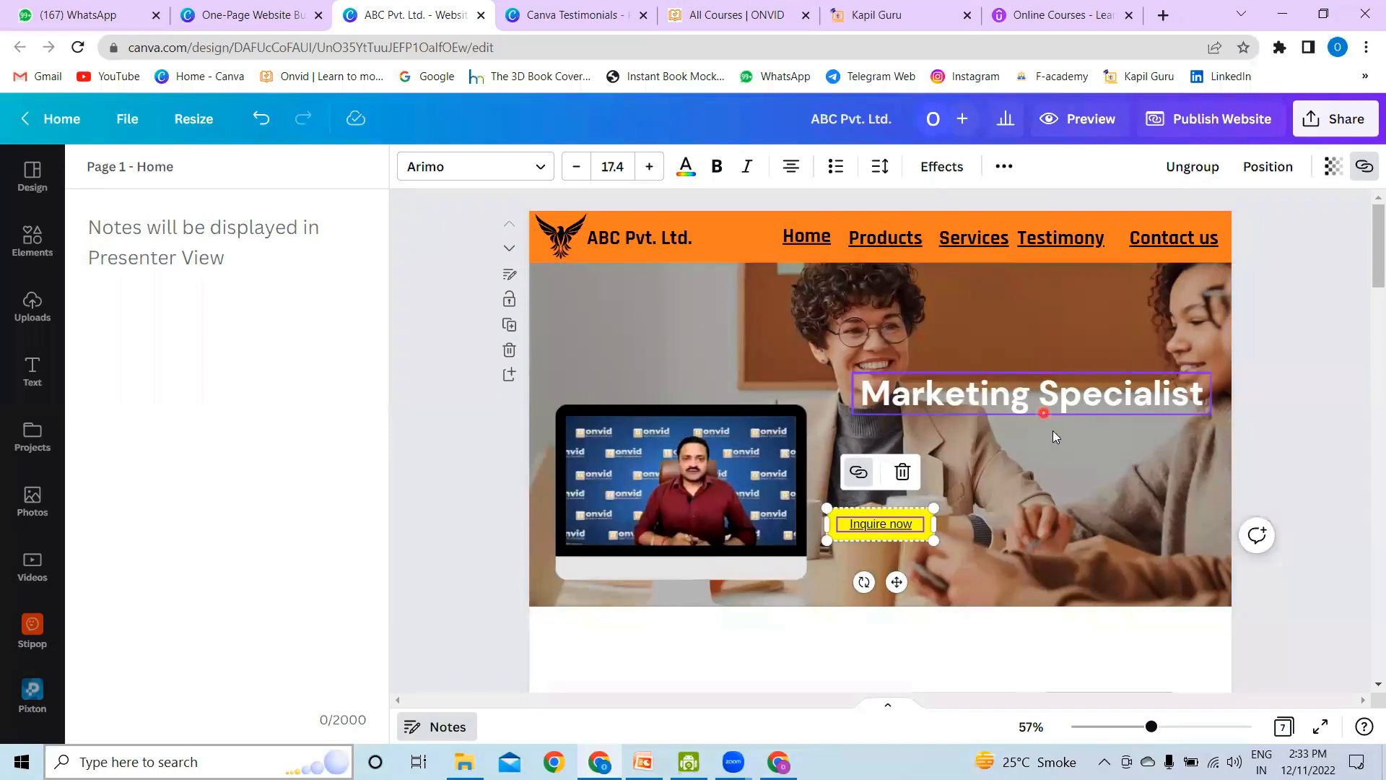
pyautogui.scroll(-3, 1053, 434)
pyautogui.scroll(3, 1063, 403)
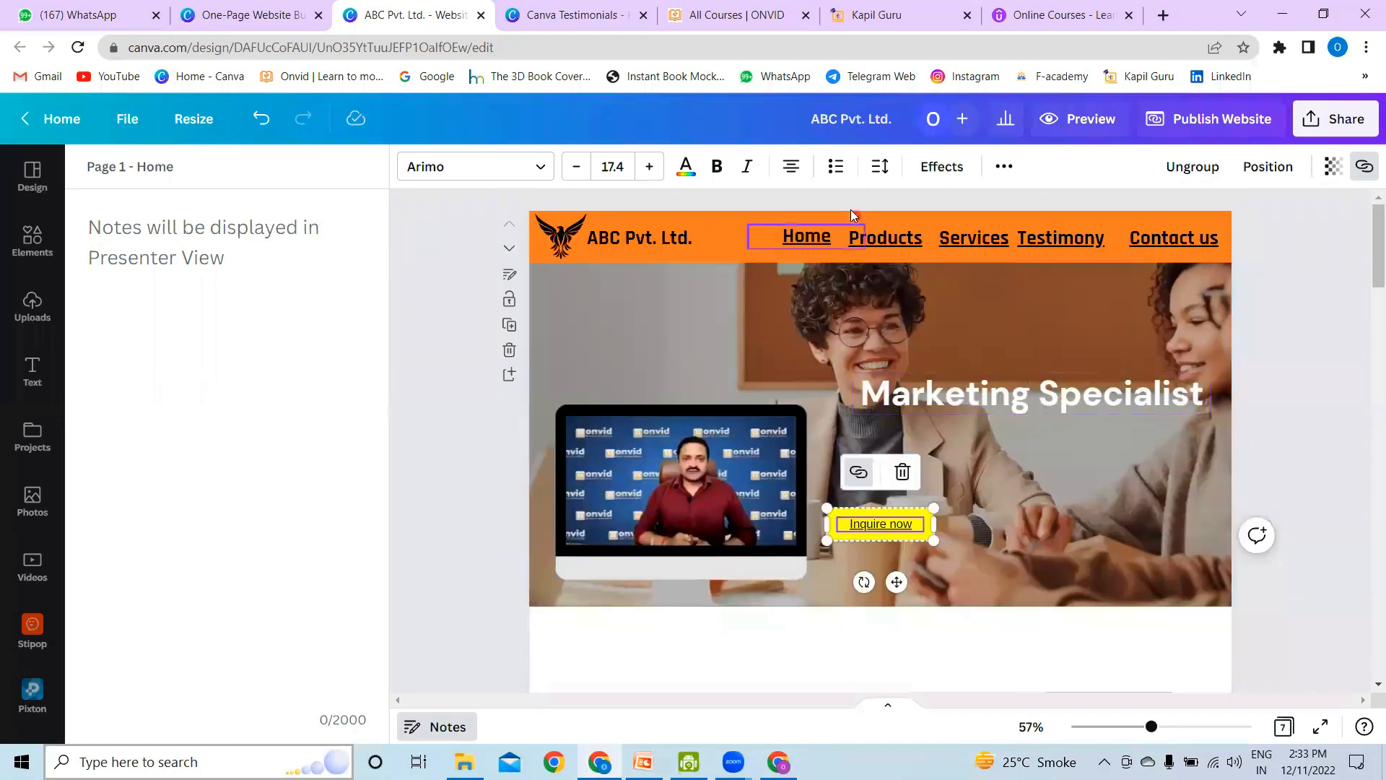
pyautogui.click(809, 234)
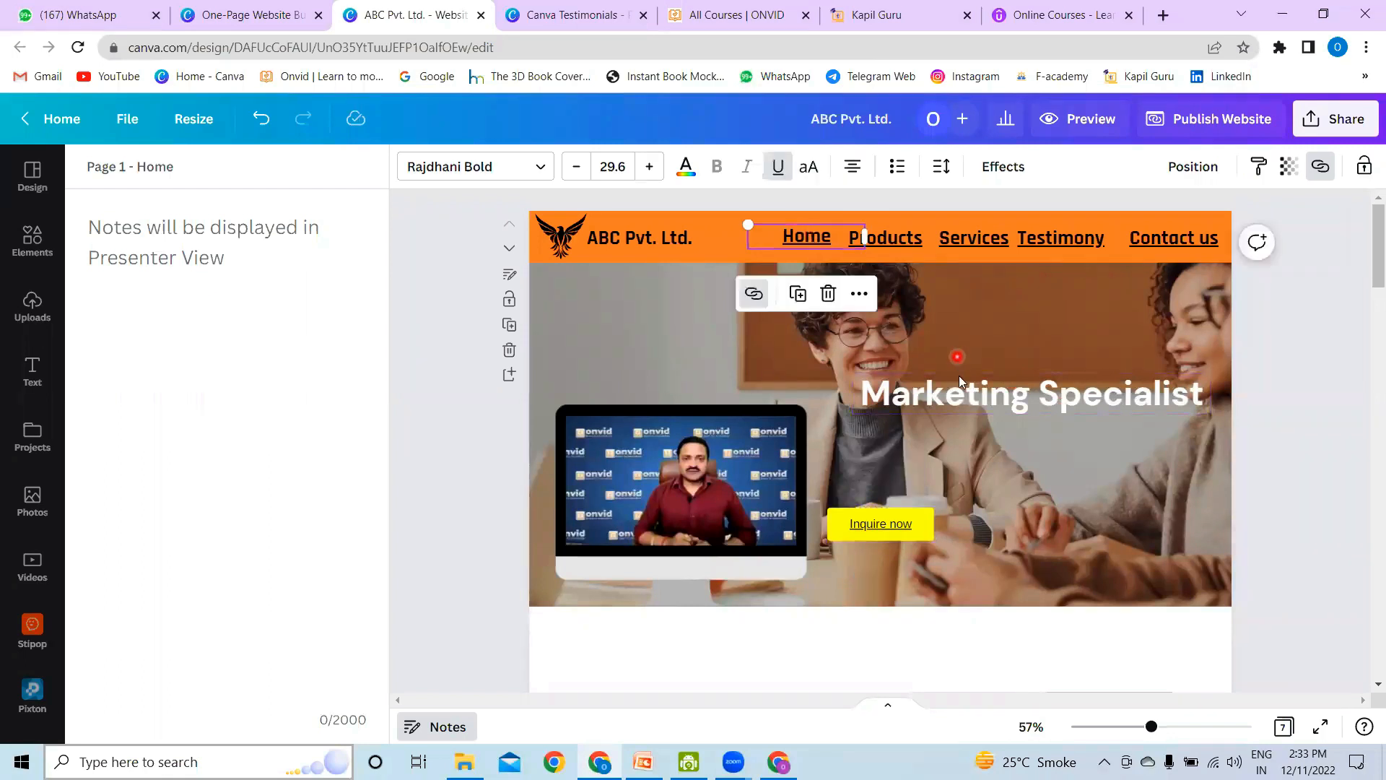
# Step: Search the elements for "home" and place the house graphic with a chimney, shrunk, in the lower-right corner of the Testimonial section
pyautogui.scroll(-10, 959, 376)
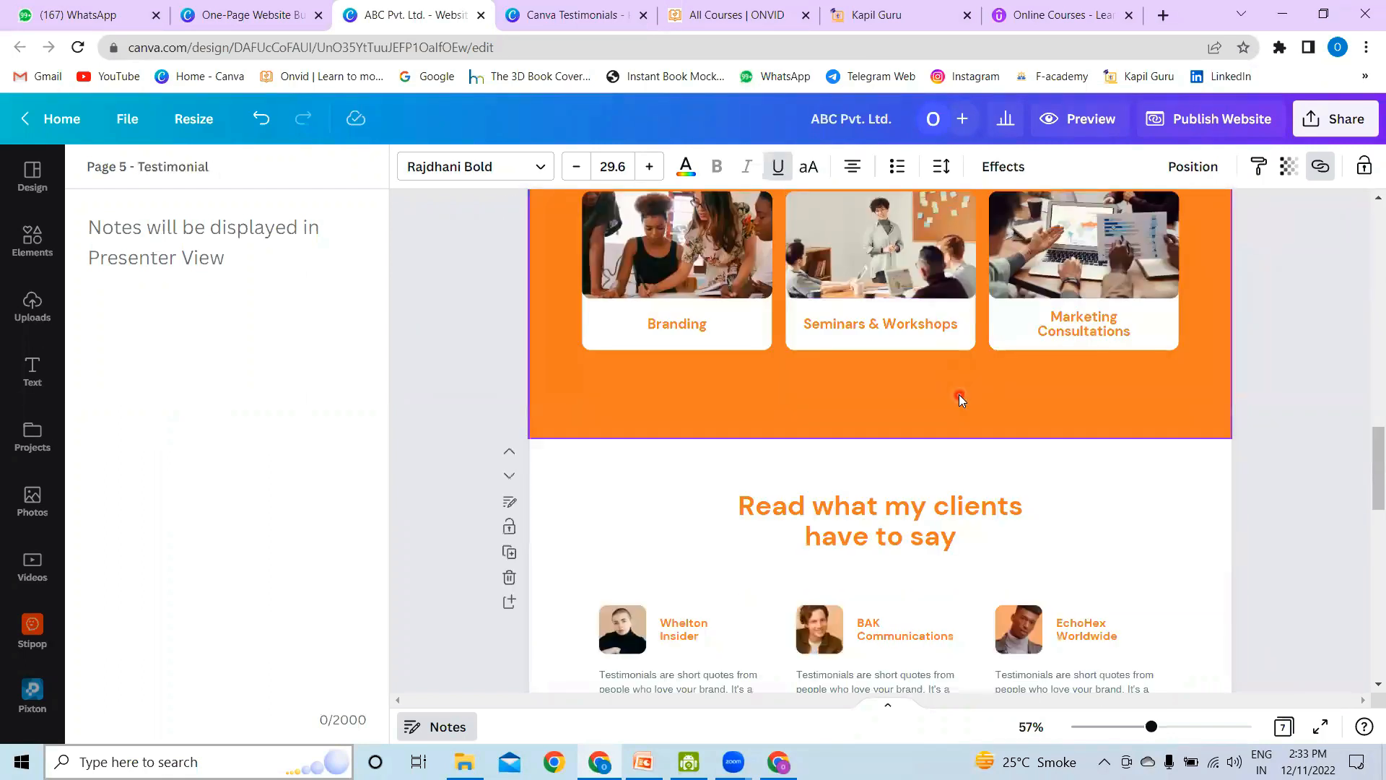
pyautogui.scroll(-3, 959, 401)
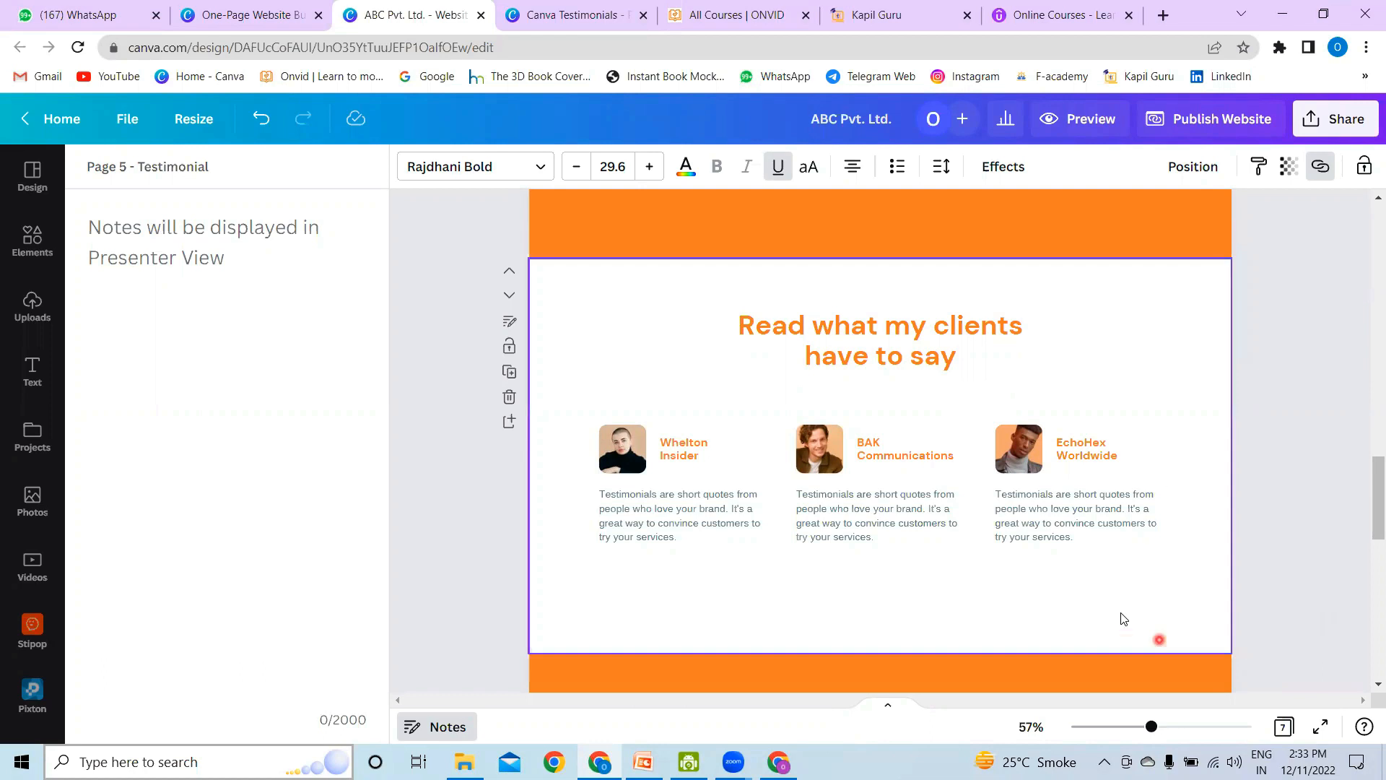
pyautogui.click(28, 242)
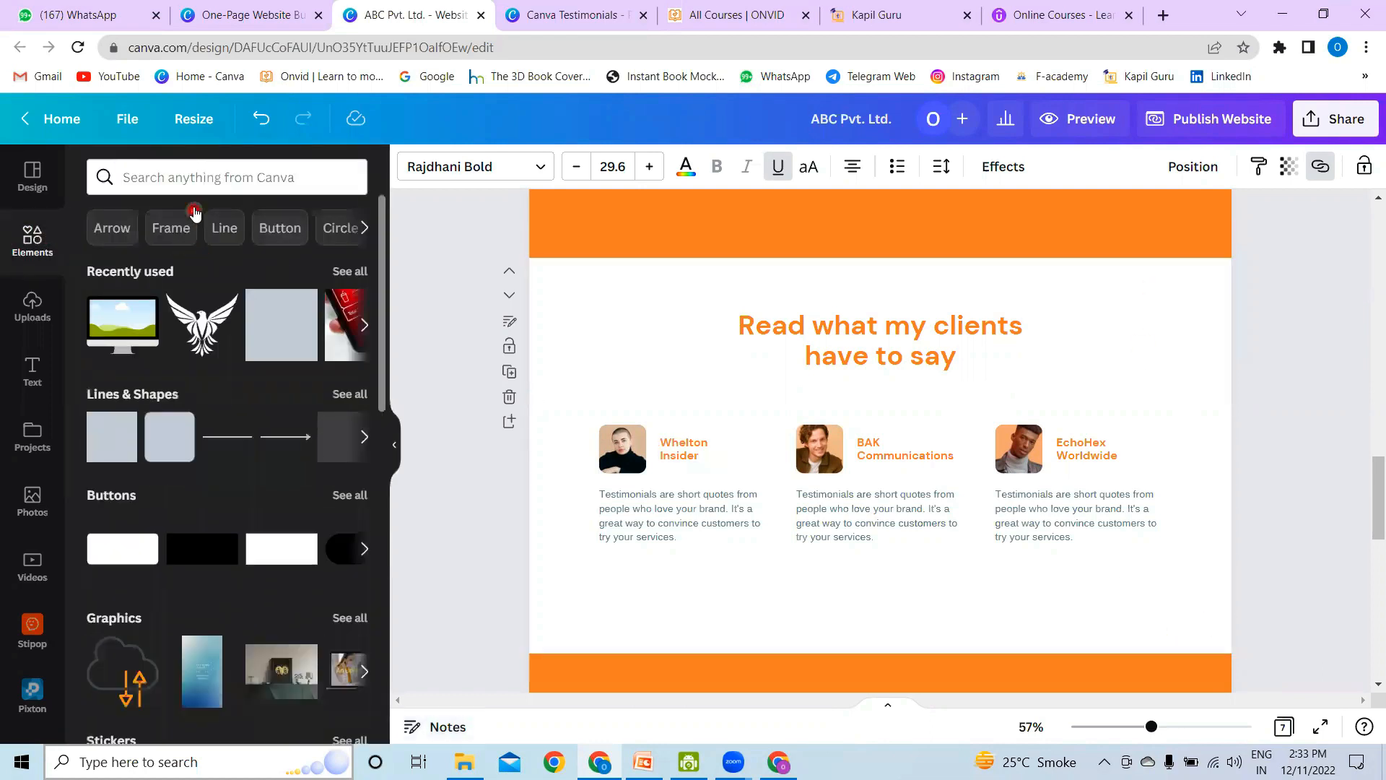
pyautogui.click(180, 176)
pyautogui.write('home')
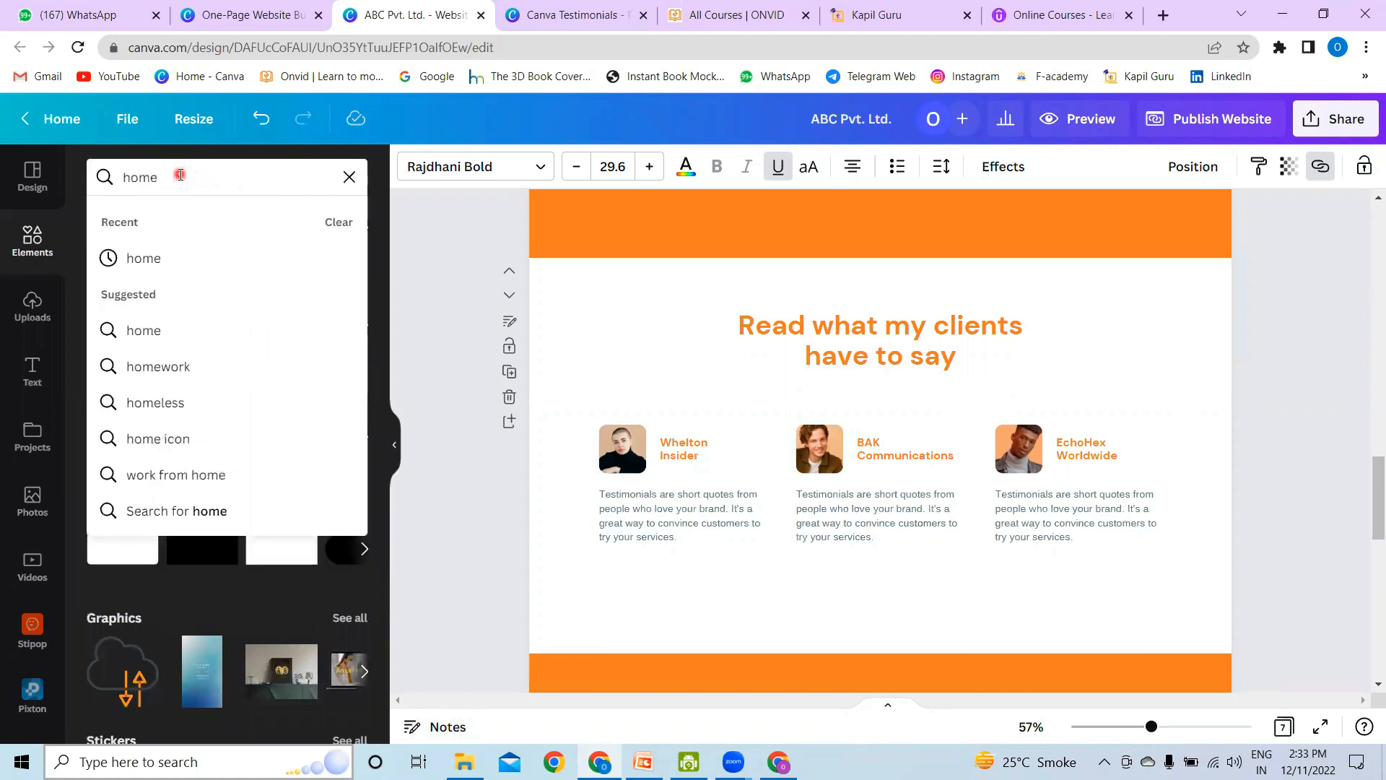
pyautogui.press('Return')
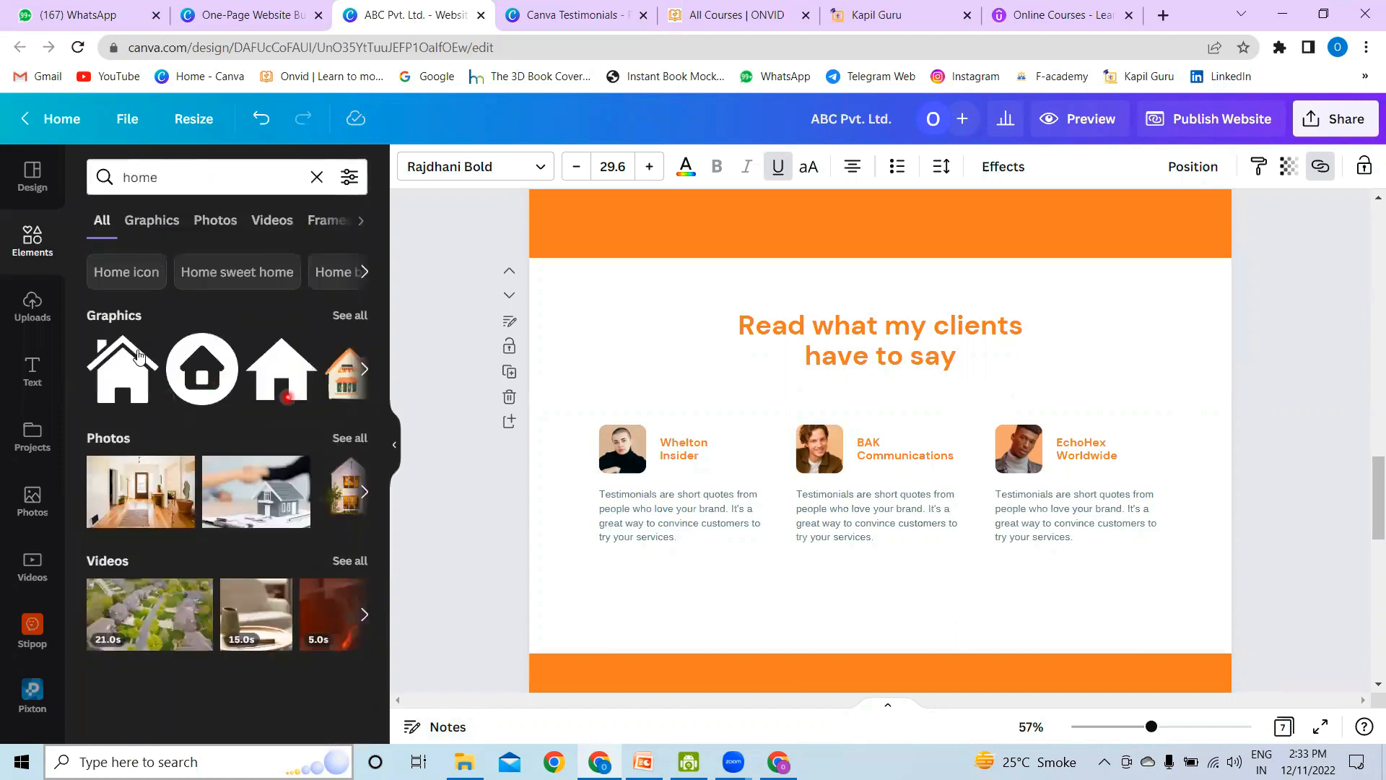
pyautogui.click(123, 383)
pyautogui.moveTo(886, 418); pyautogui.dragTo(1143, 527)
pyautogui.moveTo(1057, 489); pyautogui.dragTo(1170, 622)
# Step: Link the house icon in the Testimonial section to page 1, "Home"
pyautogui.rightClick(1171, 624)
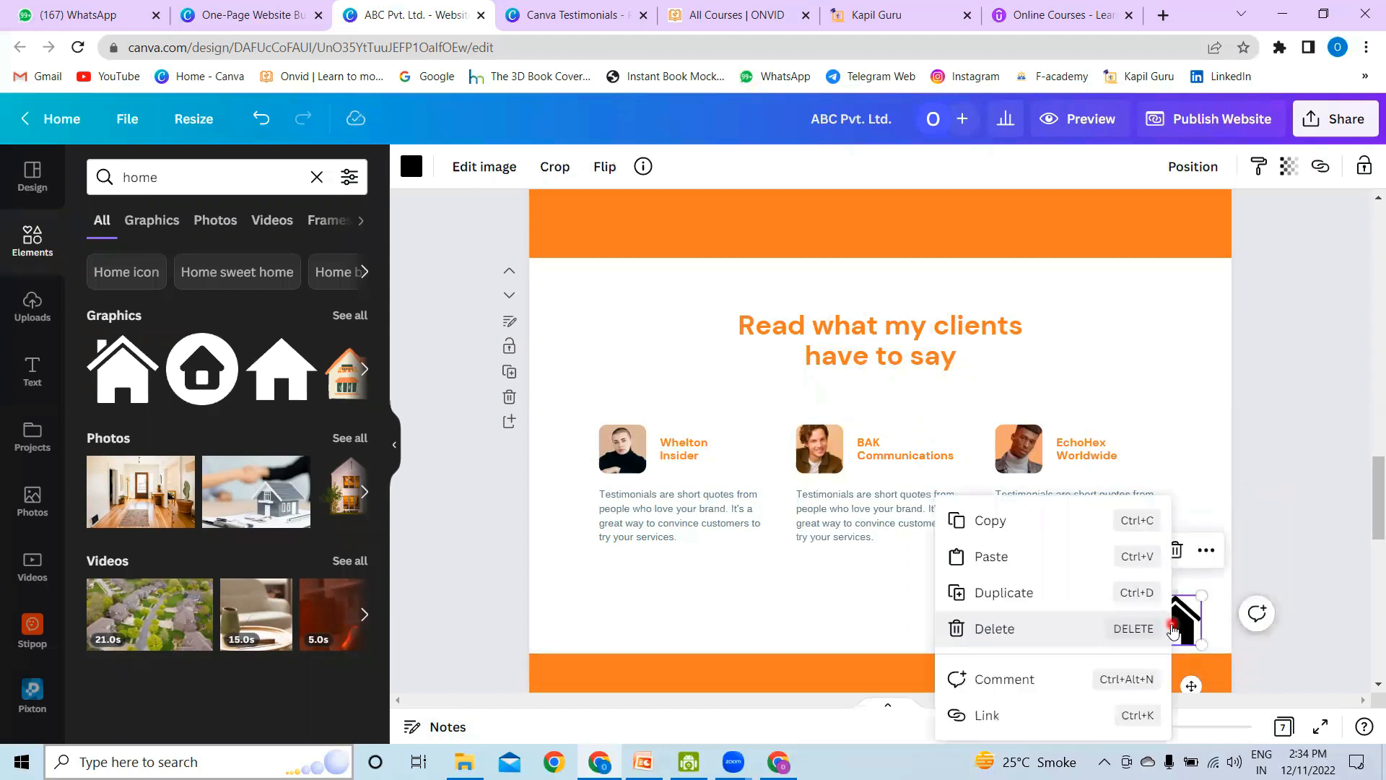
pyautogui.click(1321, 166)
pyautogui.click(1122, 477)
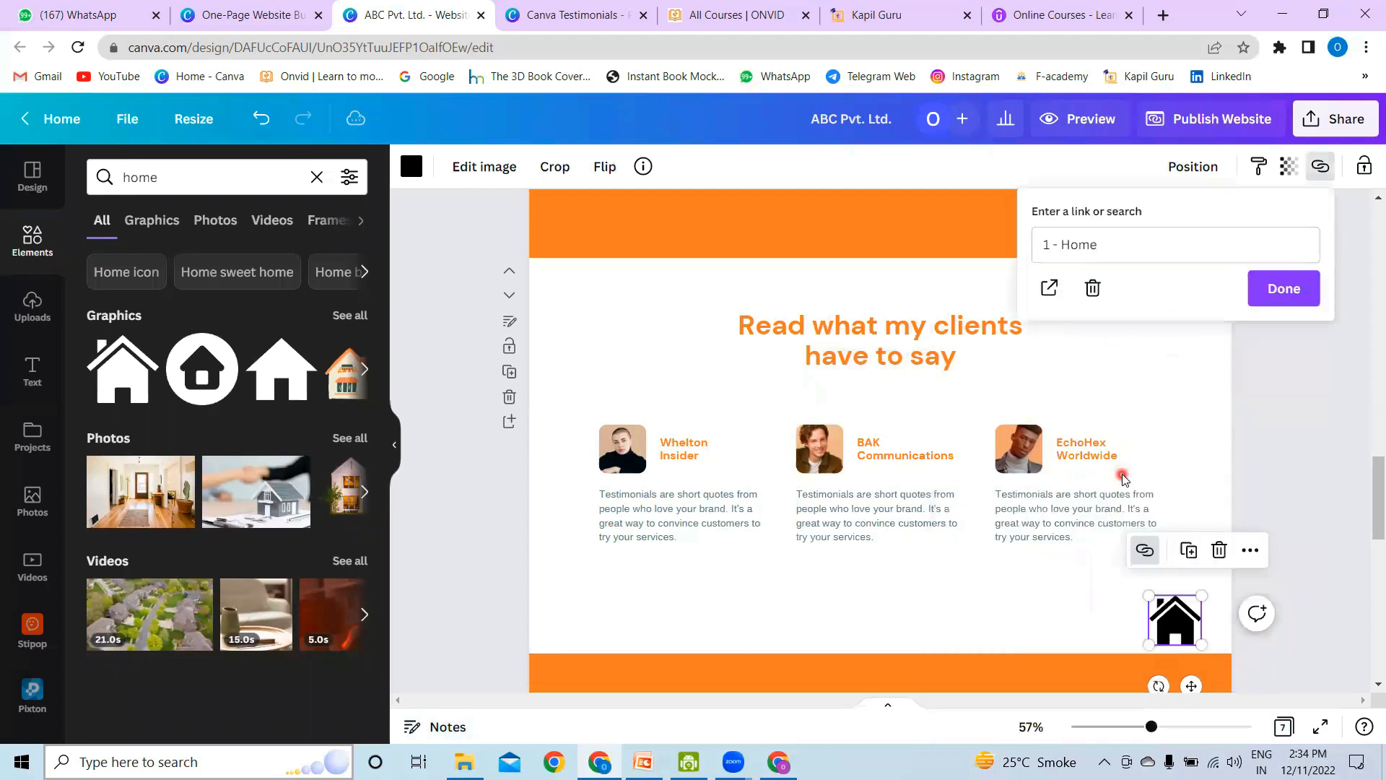
pyautogui.click(1290, 289)
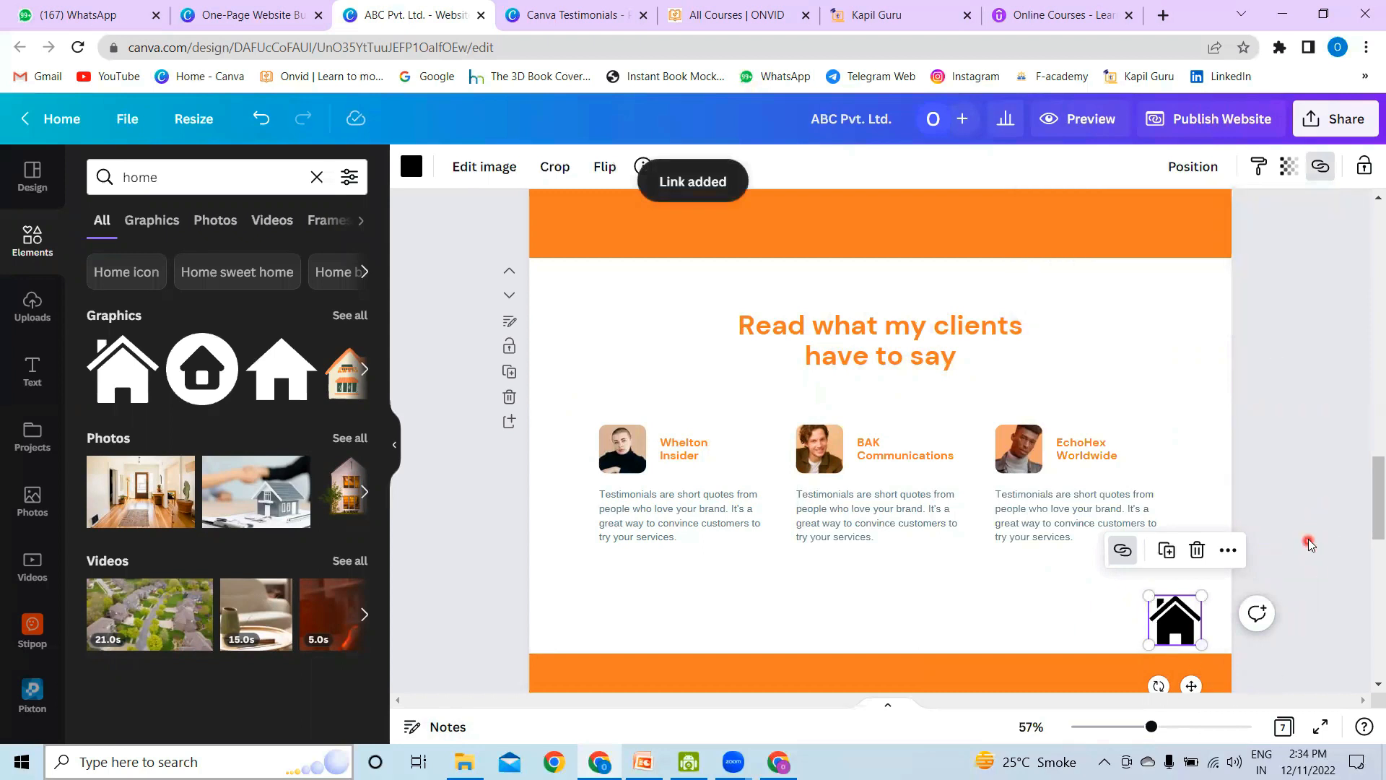
# Step: Look through the sections around the testimonials and examine the cards in the "How can I help you?" section above them
pyautogui.scroll(5, 1309, 539)
pyautogui.scroll(1, 1309, 540)
pyautogui.scroll(-6, 1308, 540)
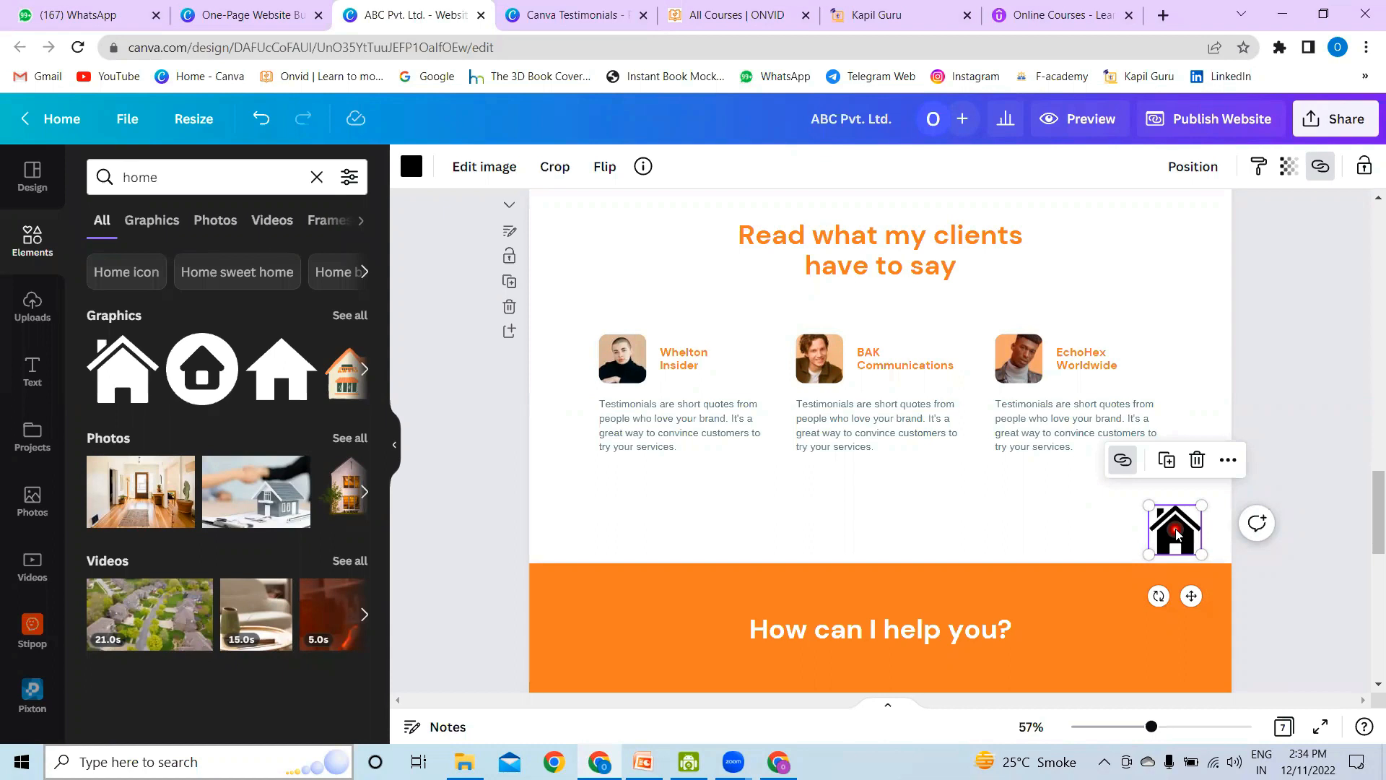
pyautogui.scroll(-5, 1052, 517)
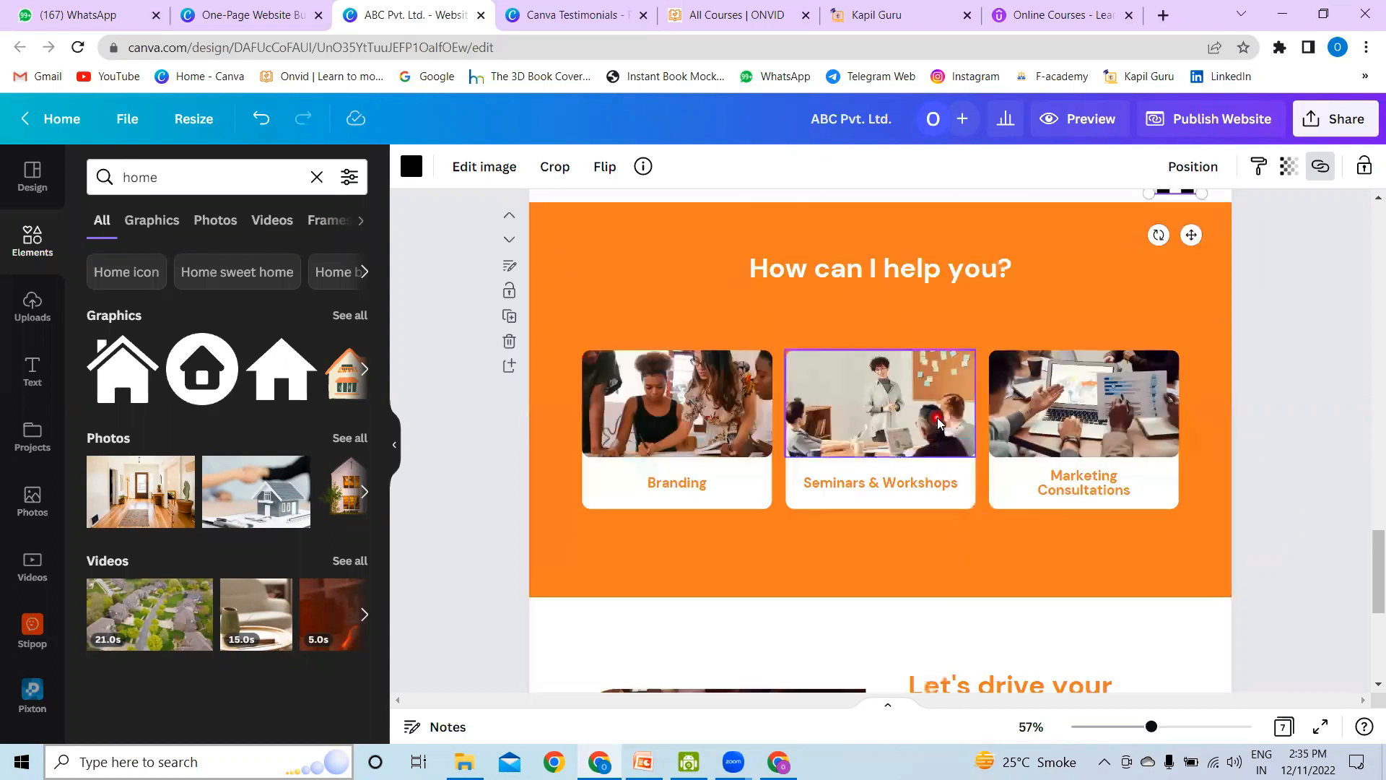
pyautogui.scroll(-3, 938, 417)
pyautogui.scroll(4, 937, 417)
pyautogui.click(727, 319)
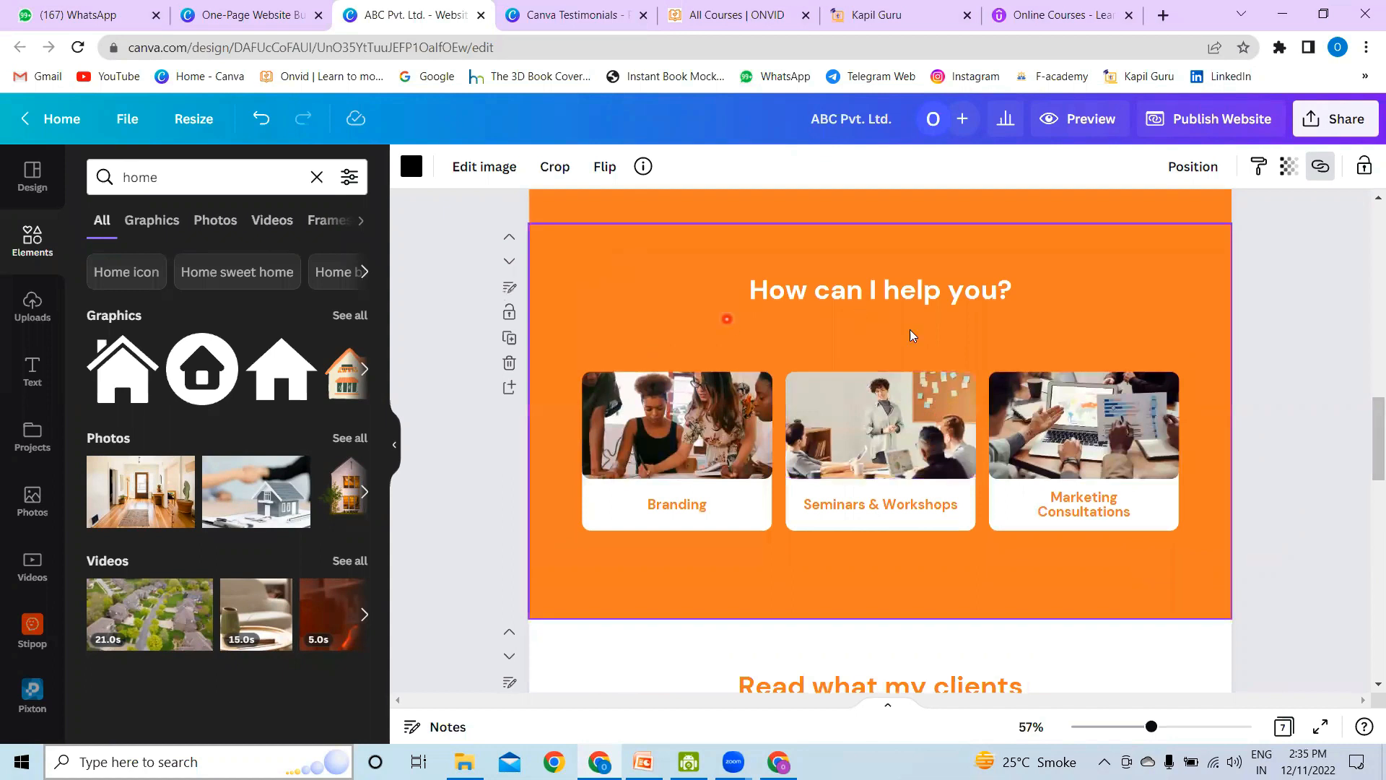
pyautogui.click(894, 471)
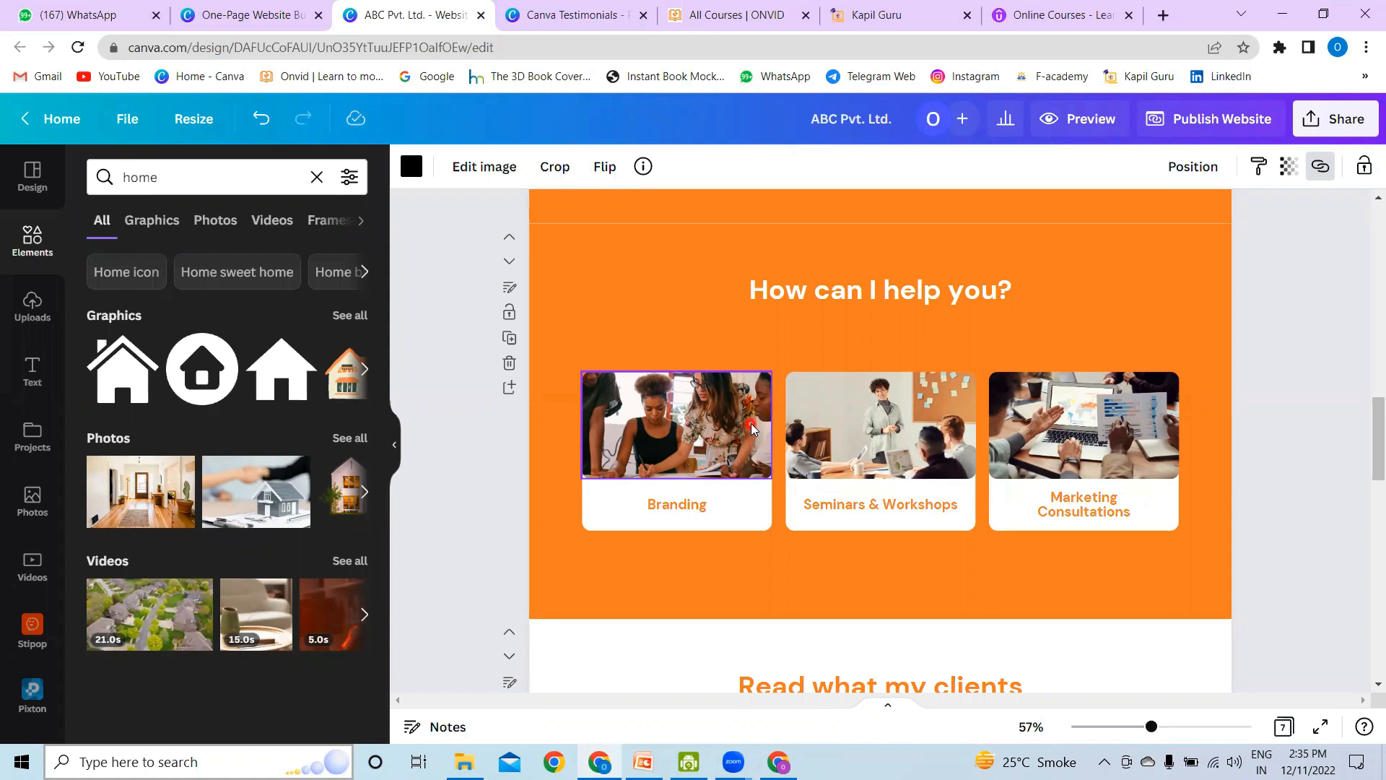
pyautogui.click(662, 546)
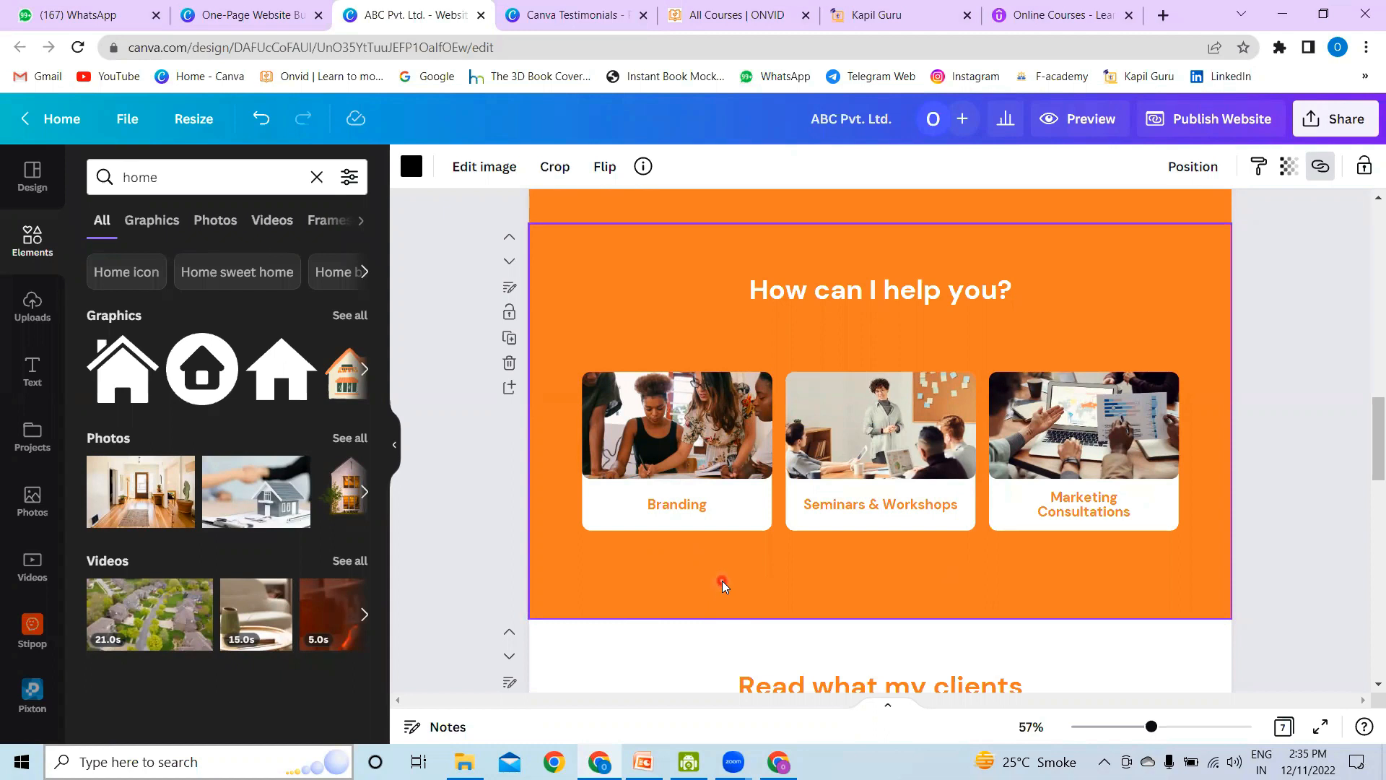
pyautogui.click(686, 456)
pyautogui.click(686, 514)
pyautogui.click(701, 562)
pyautogui.click(616, 585)
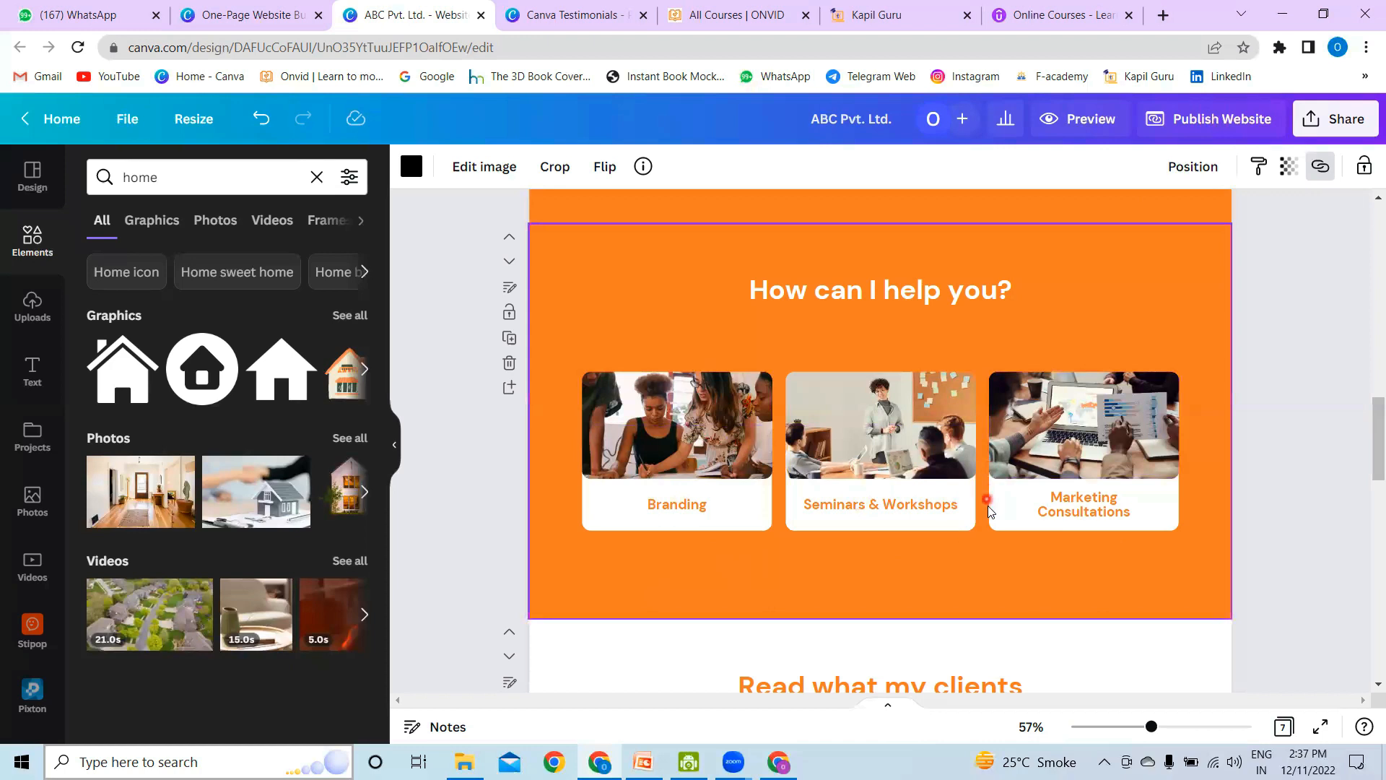
# Step: Preview the website in desktop view and look through its sections down to the house icon below the testimonials
pyautogui.scroll(-5, 989, 509)
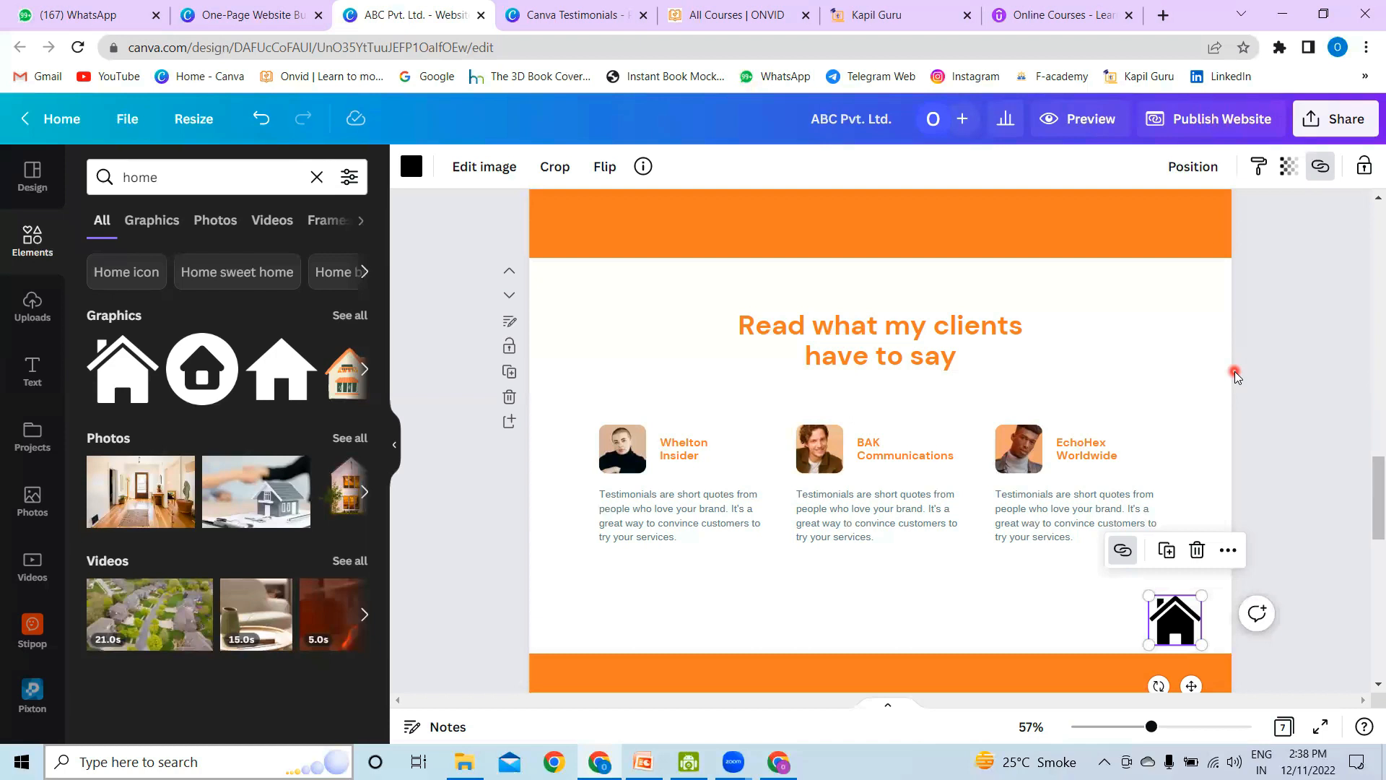
pyautogui.click(1091, 124)
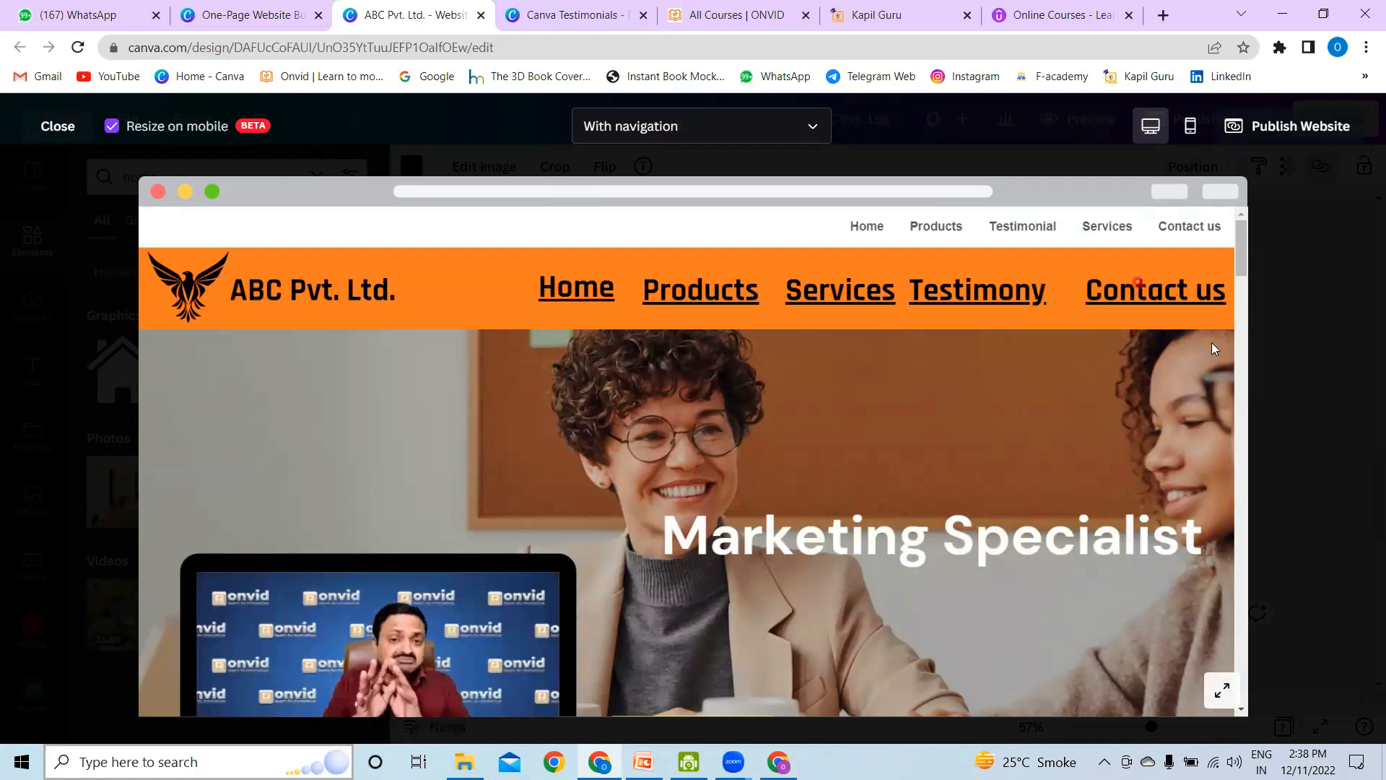
pyautogui.scroll(-2, 1096, 406)
pyautogui.scroll(-2, 1096, 406)
pyautogui.scroll(2, 1096, 407)
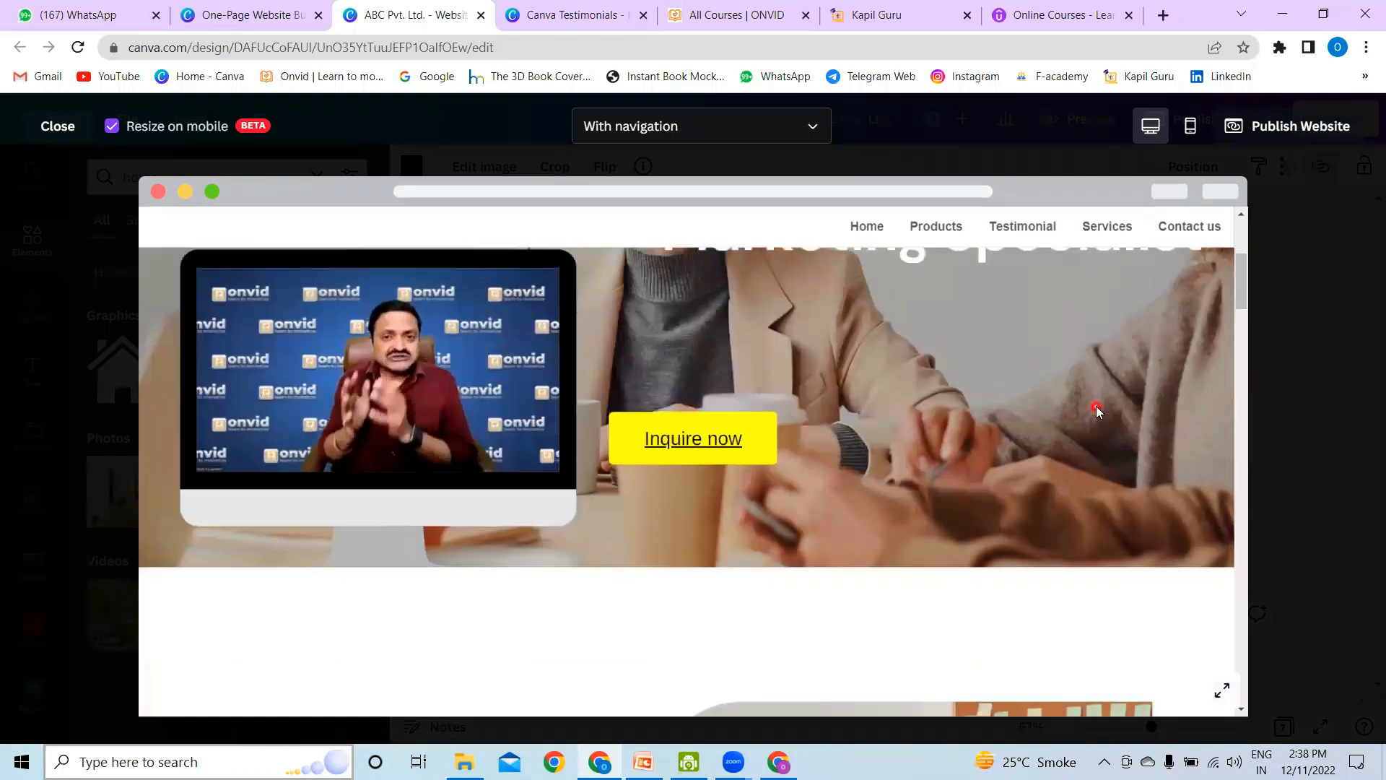
pyautogui.scroll(2, 885, 418)
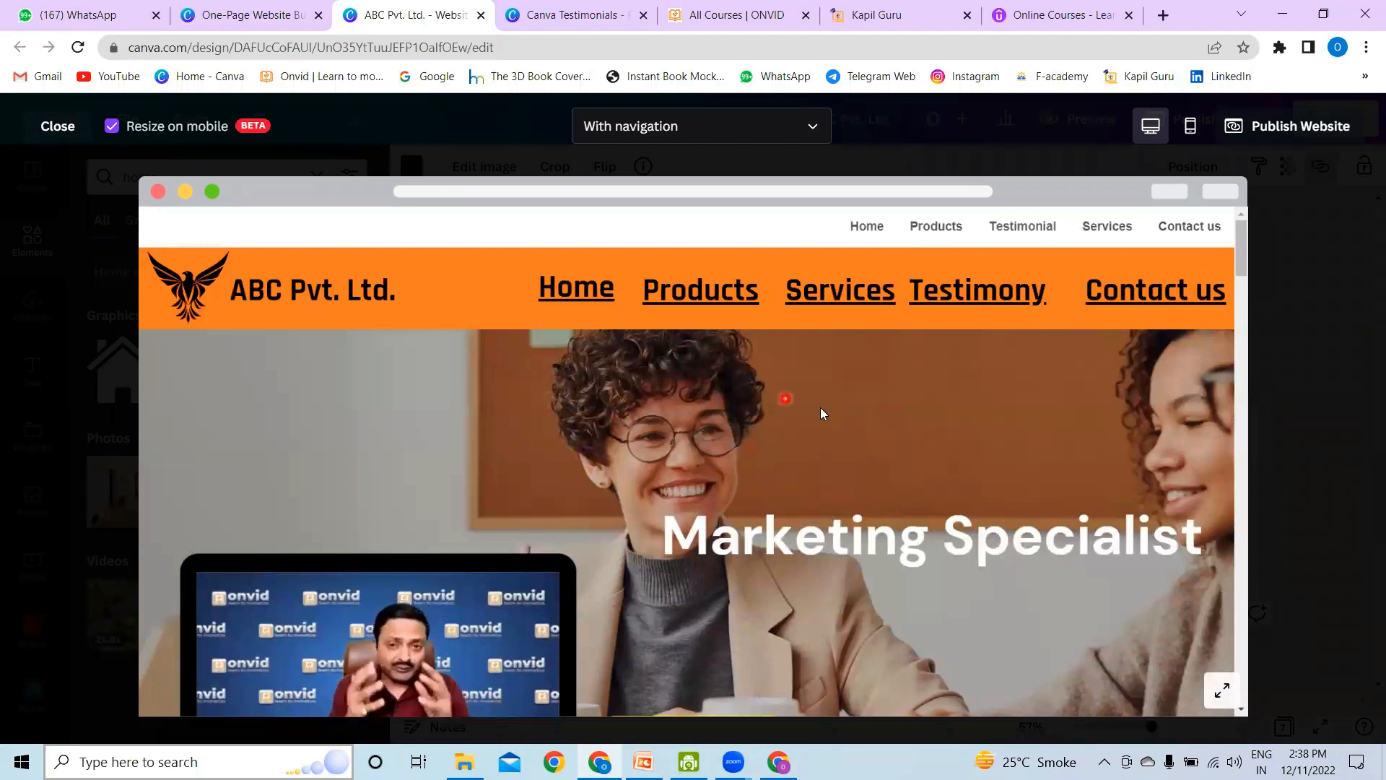
pyautogui.scroll(-3, 823, 410)
pyautogui.scroll(-10, 824, 410)
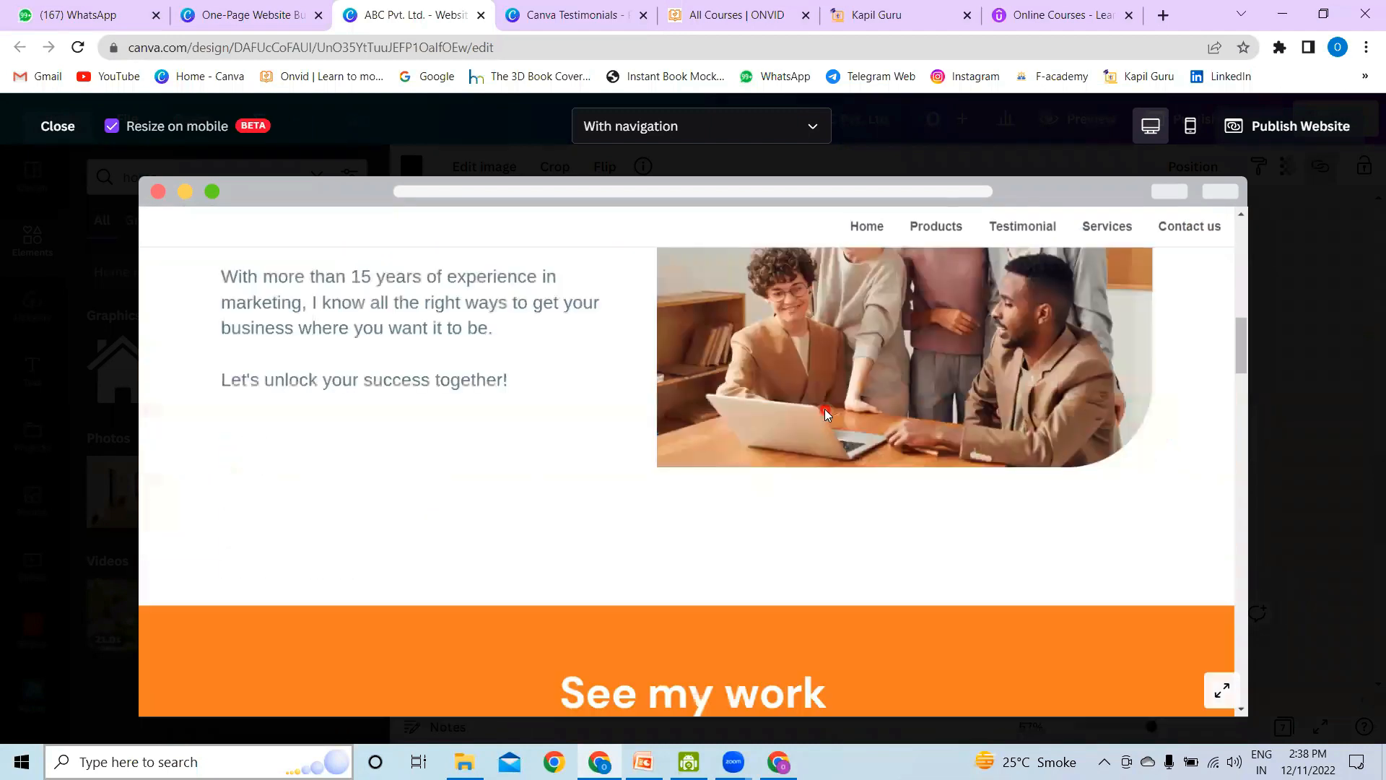
pyautogui.scroll(-10, 821, 408)
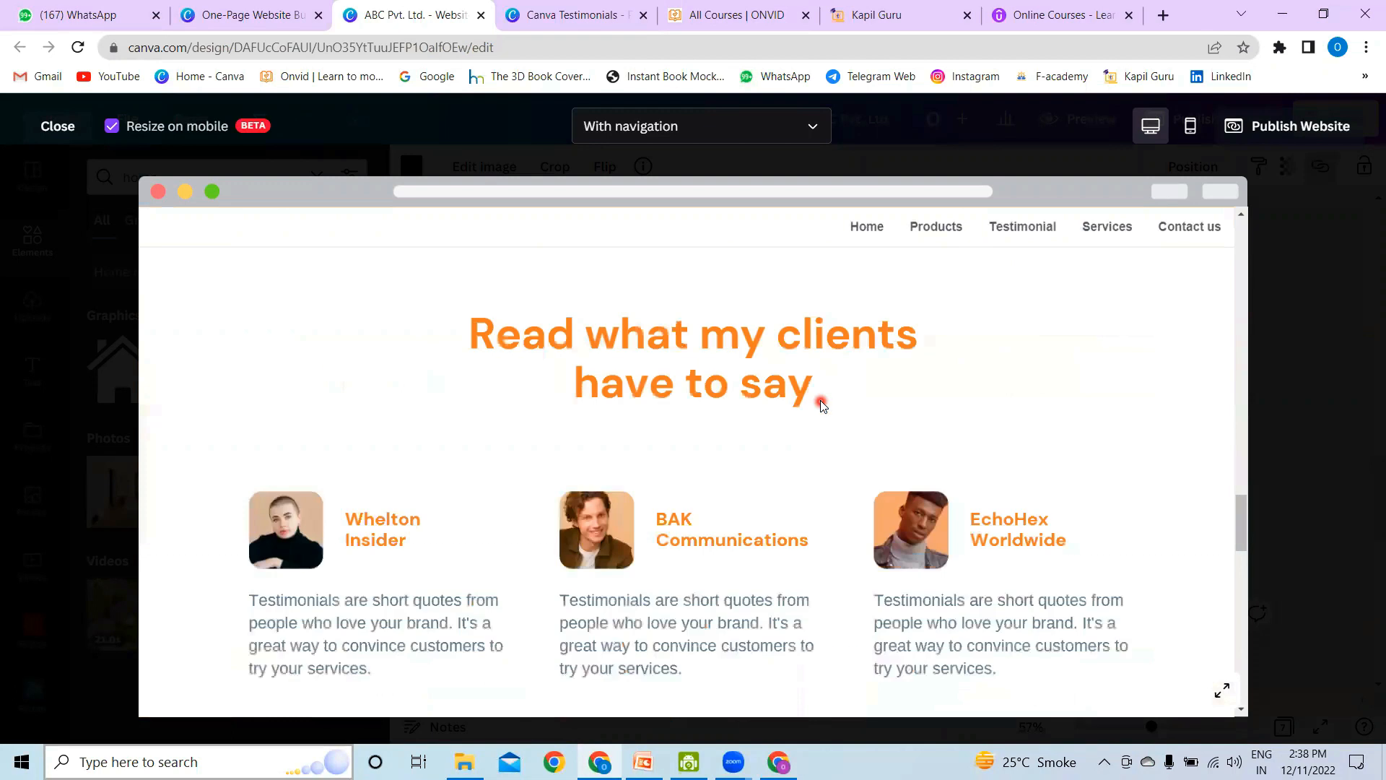
pyautogui.scroll(5, 820, 400)
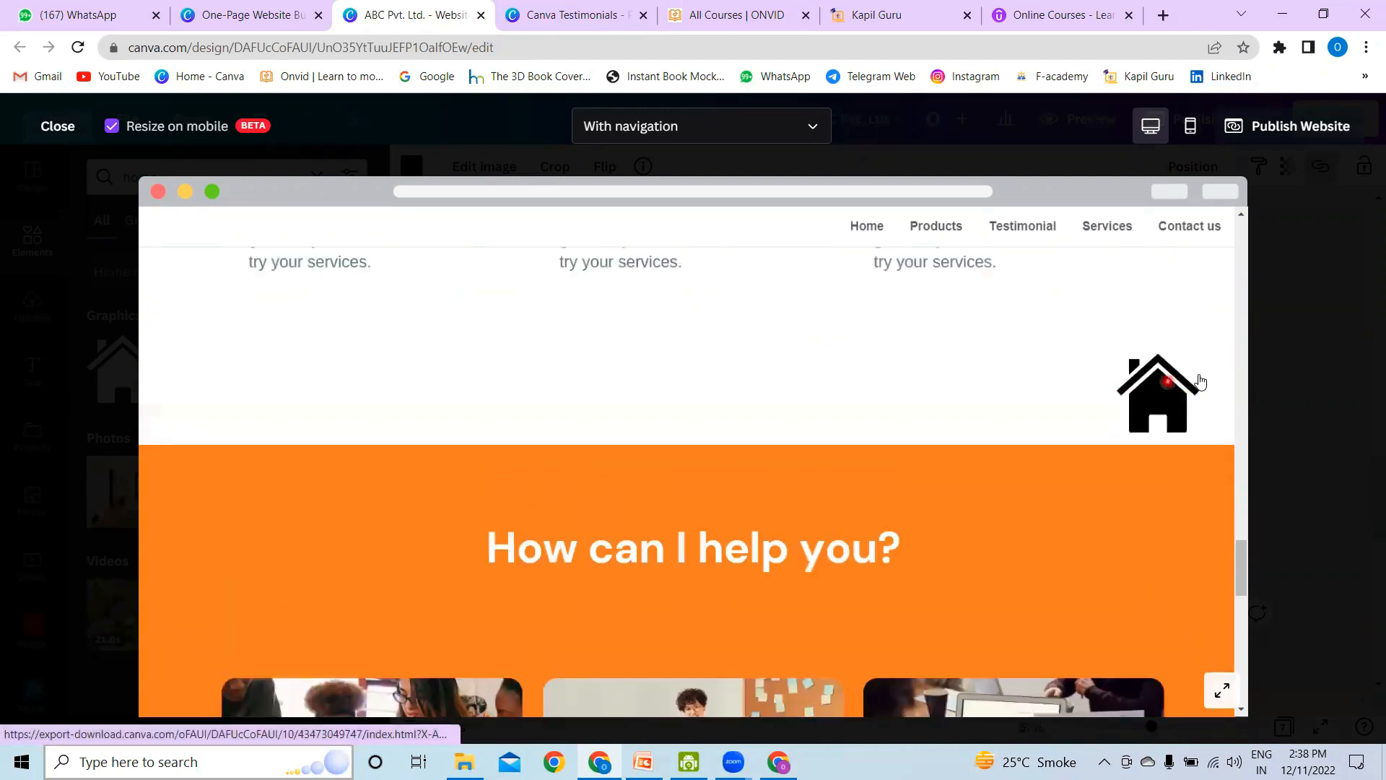
# Step: Test the house icon and the Products, Testimonial, Services and Contact us links in the desktop preview
pyautogui.click(1152, 395)
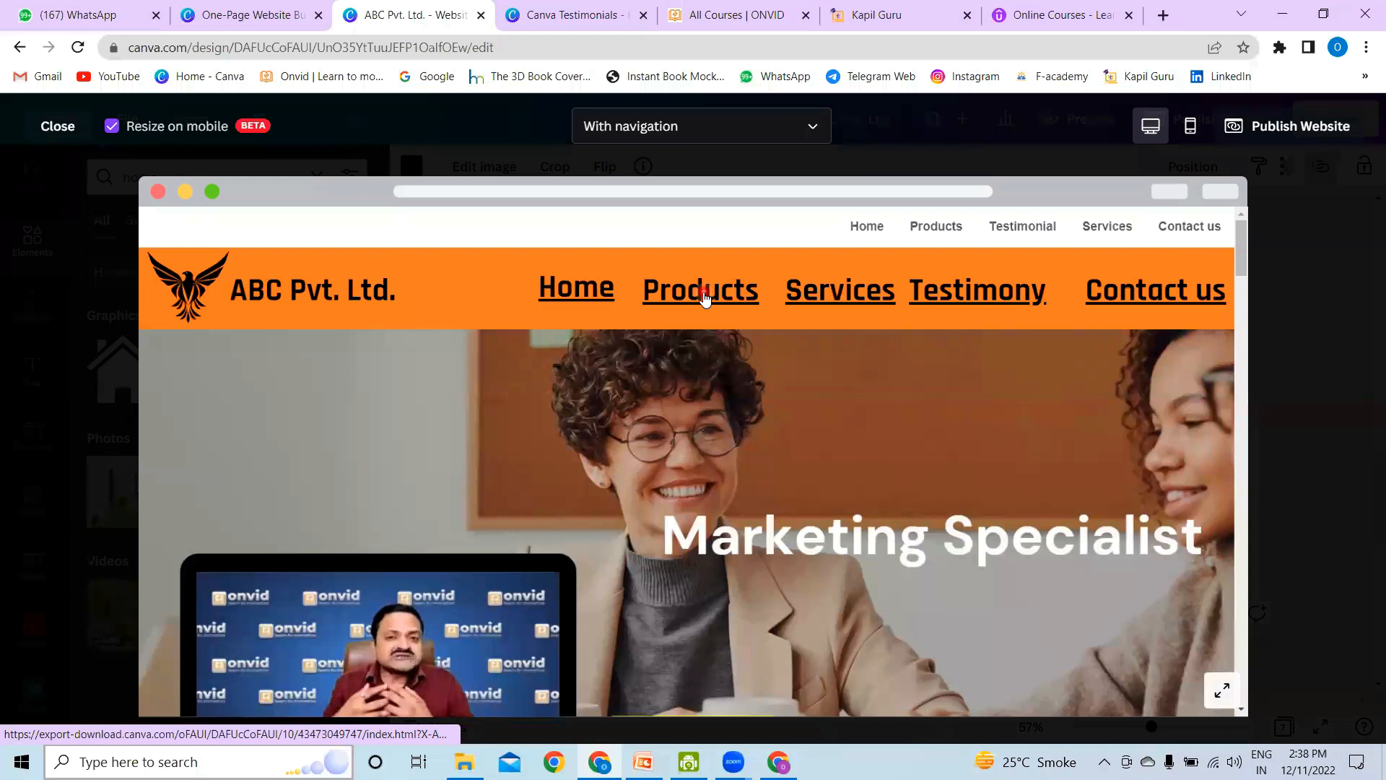
pyautogui.click(704, 297)
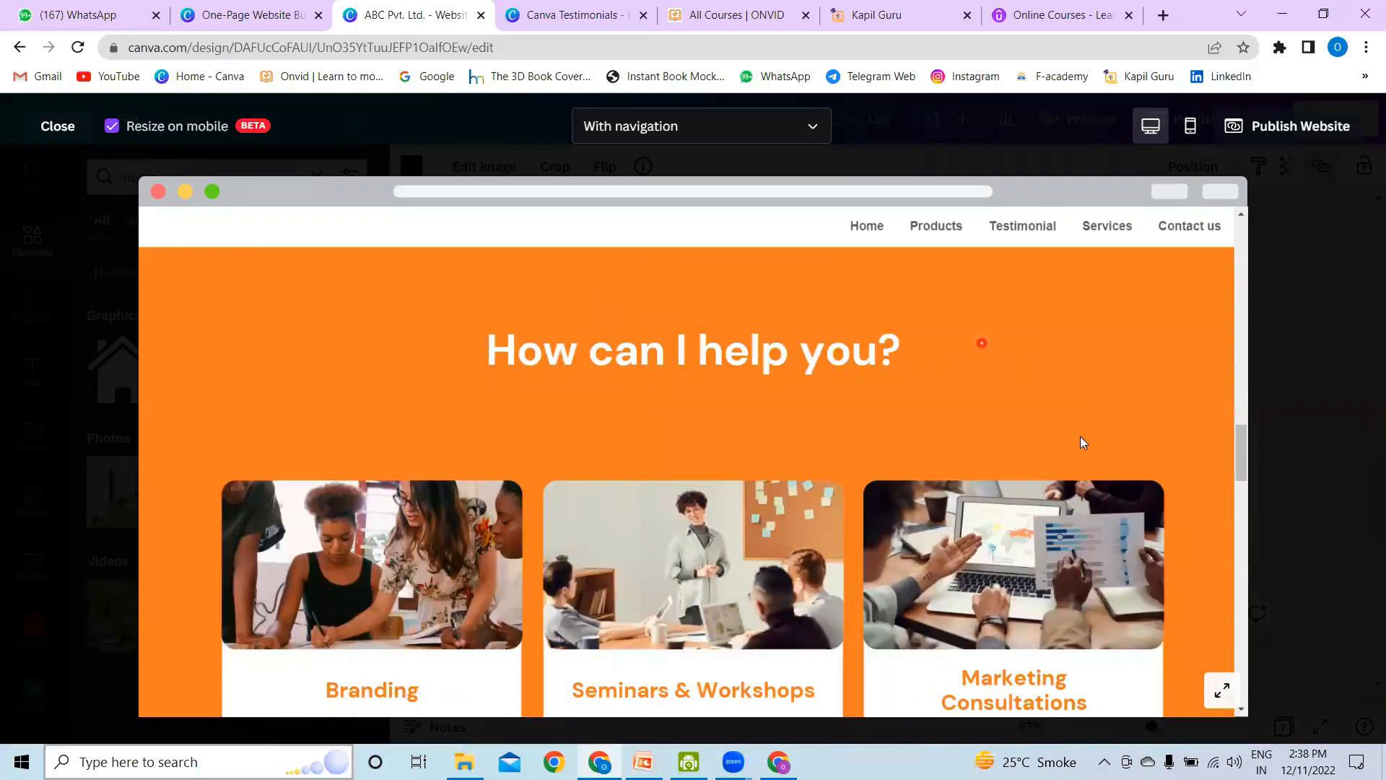
pyautogui.click(1045, 224)
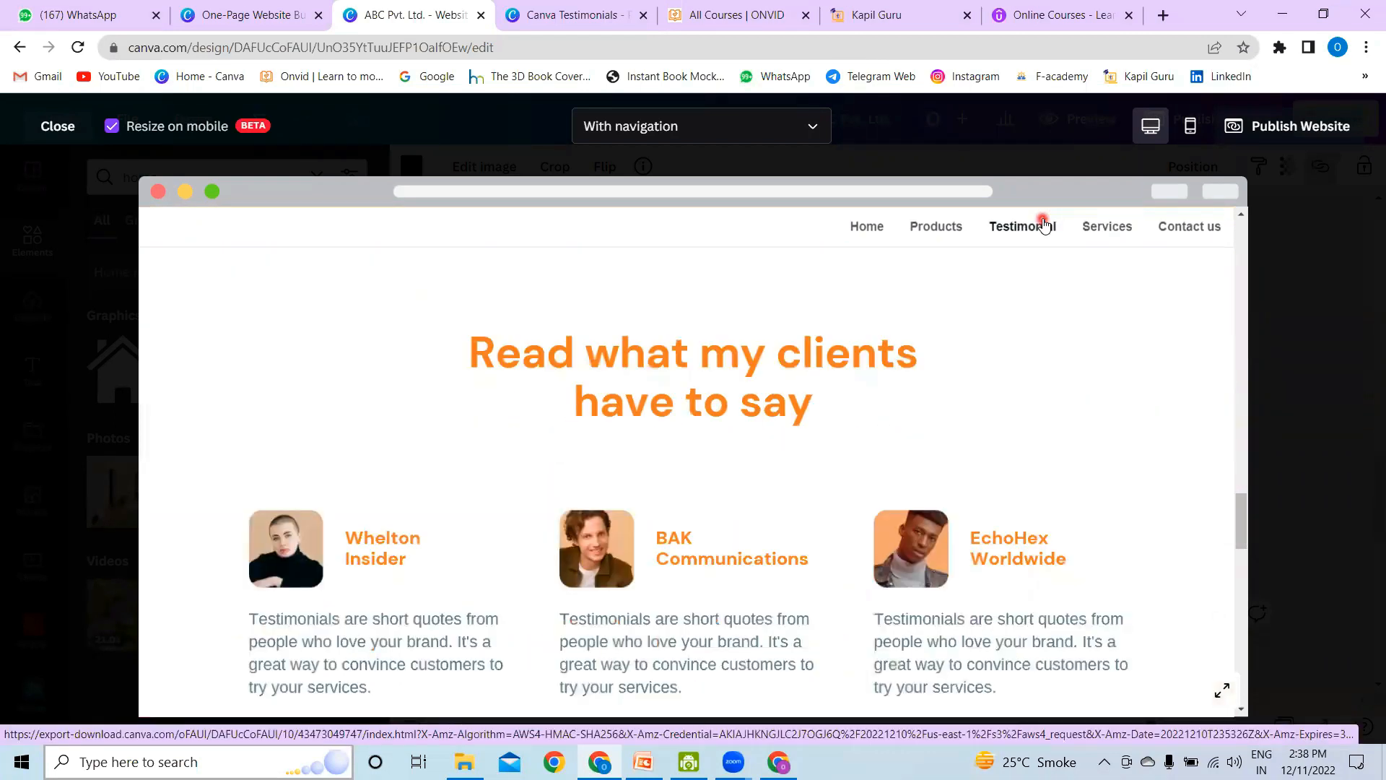
pyautogui.click(1106, 228)
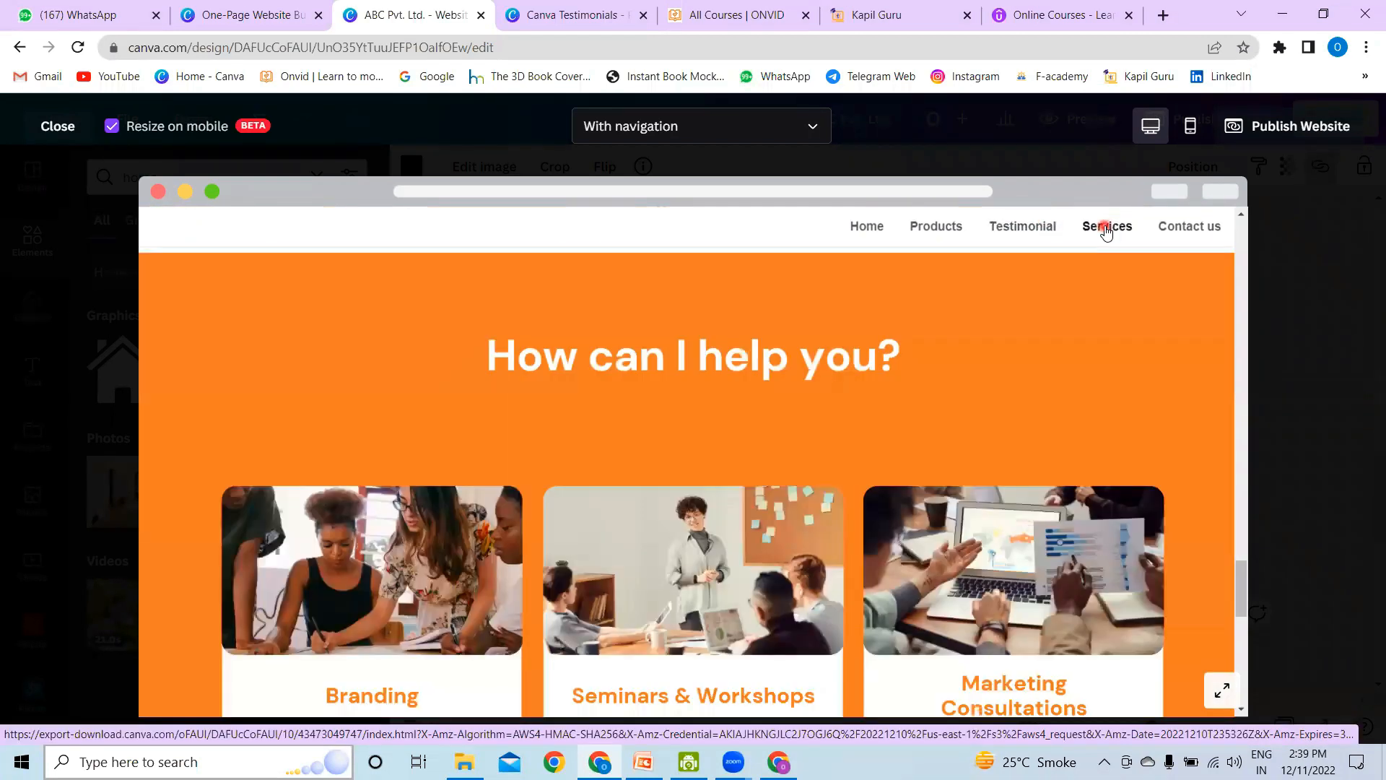
pyautogui.click(1207, 228)
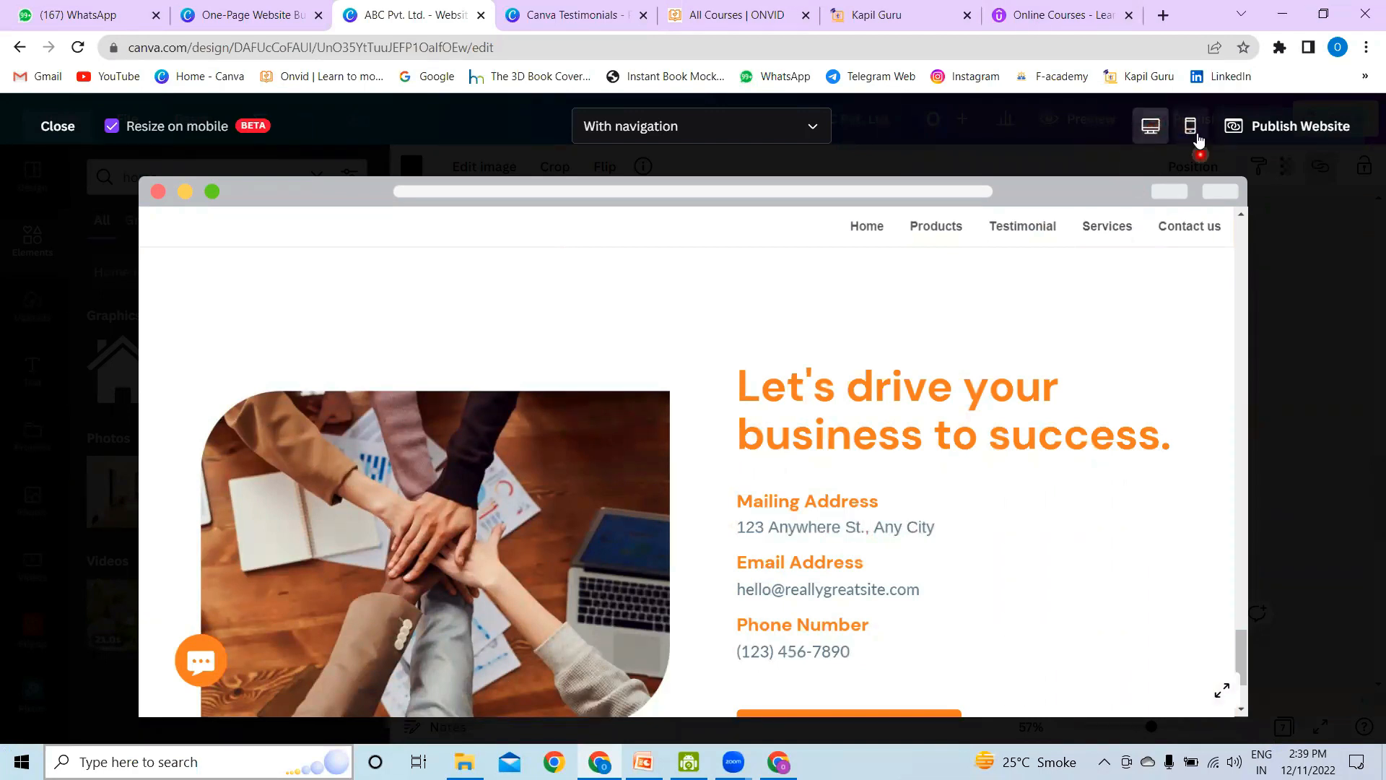
# Step: Examine the site's mobile preview with "Resize on mobile" enabled, and return to the editor
pyautogui.click(112, 126)
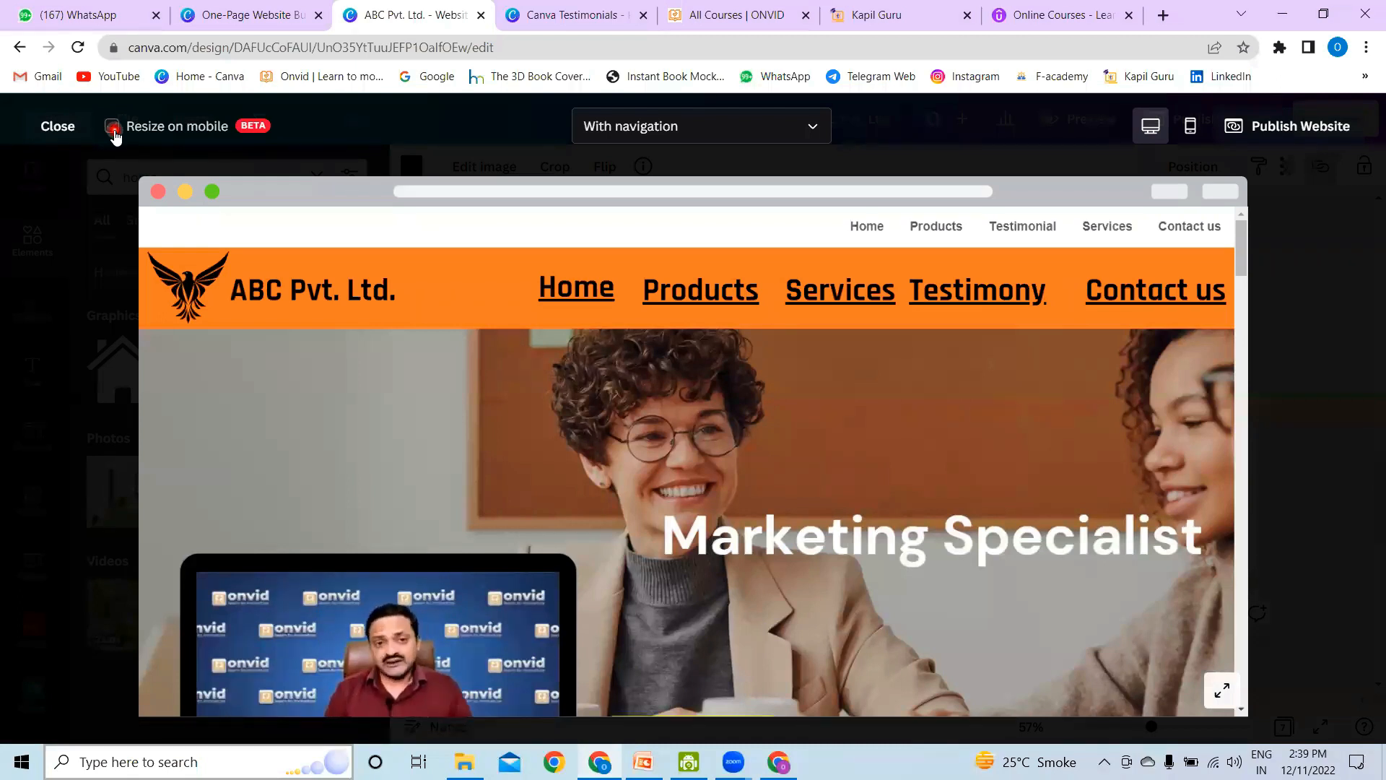
pyautogui.click(112, 128)
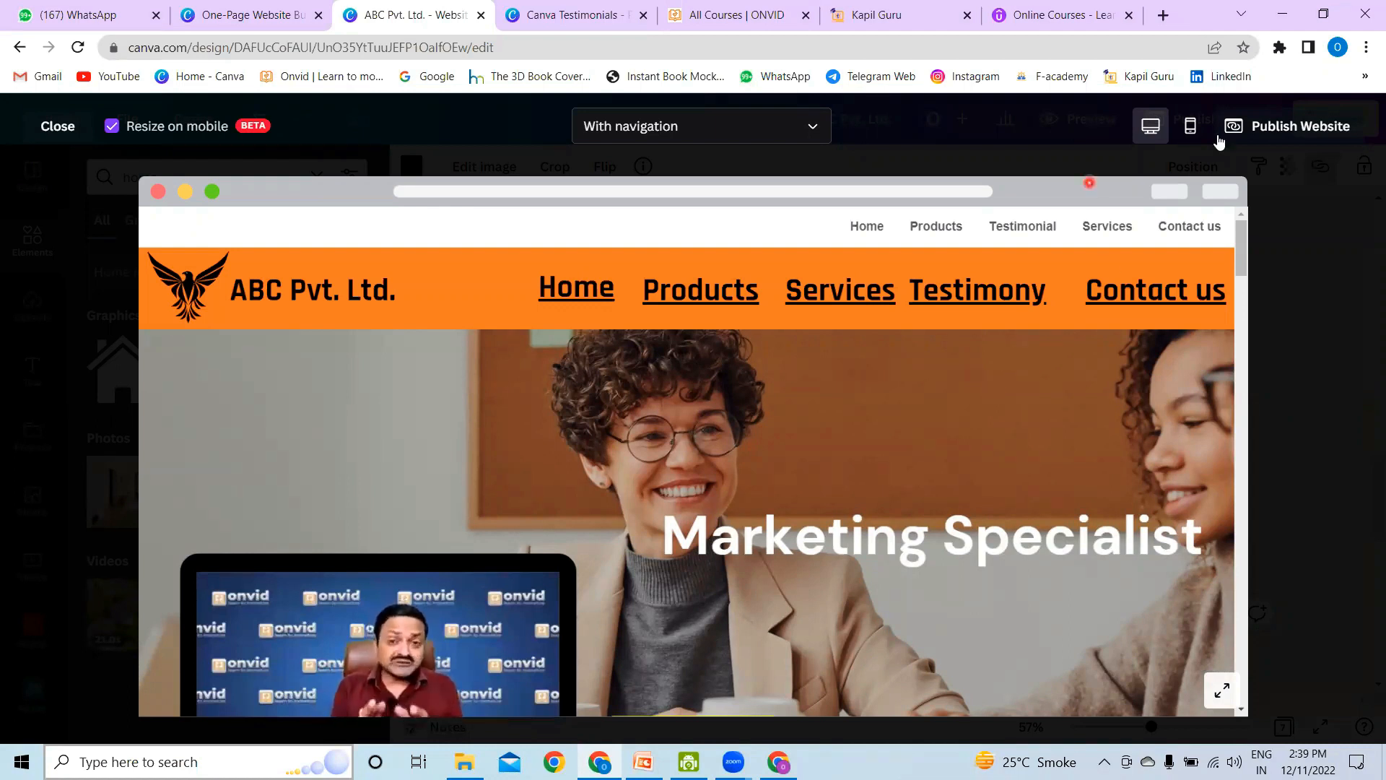
pyautogui.click(1196, 133)
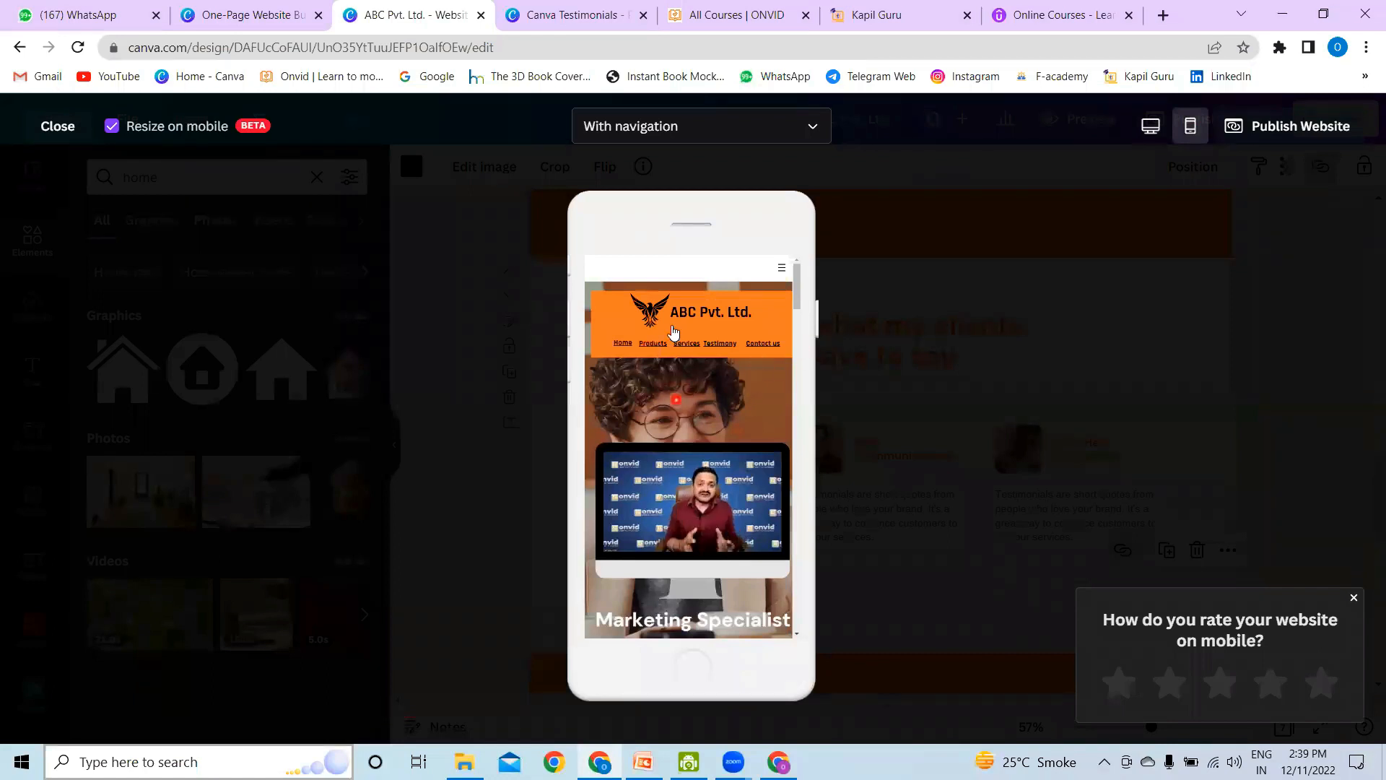
pyautogui.scroll(-3, 769, 377)
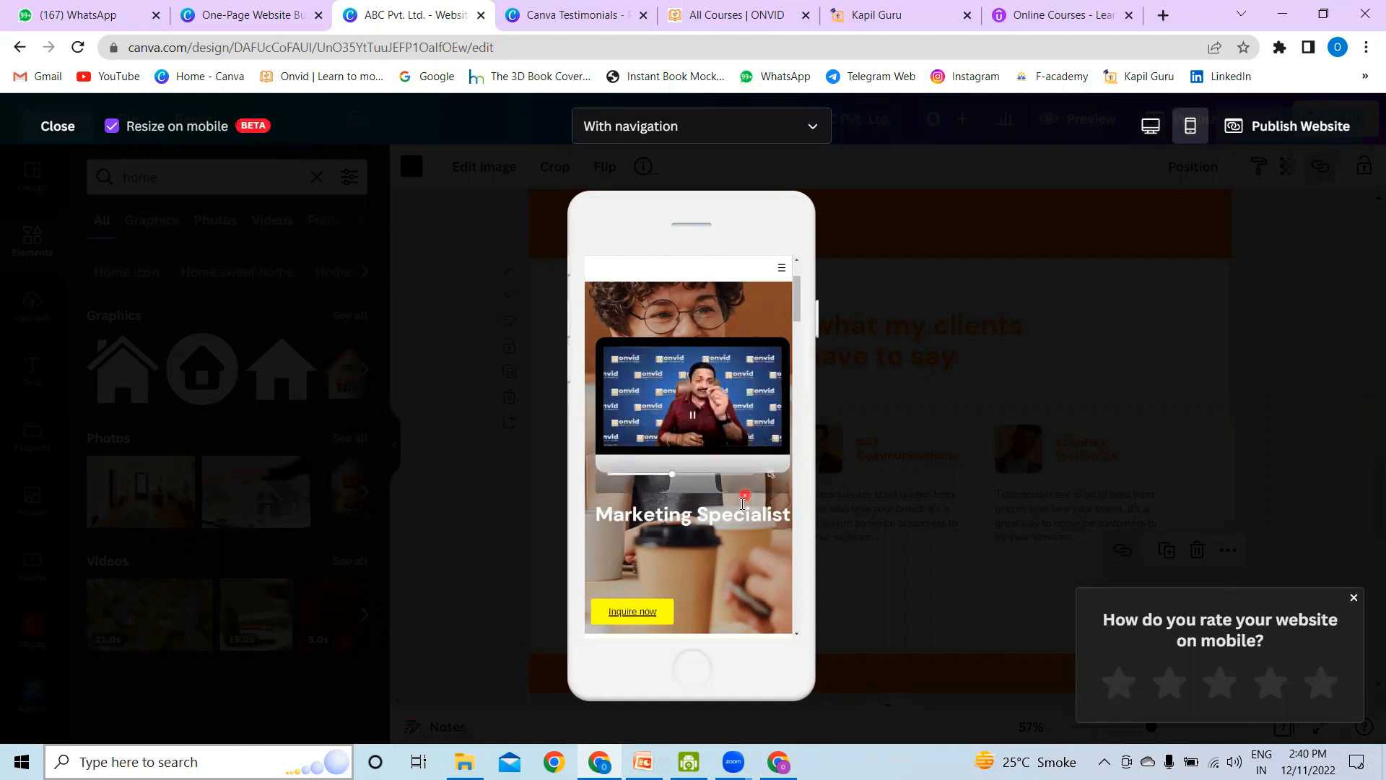
pyautogui.scroll(-4, 740, 508)
pyautogui.scroll(-3, 741, 509)
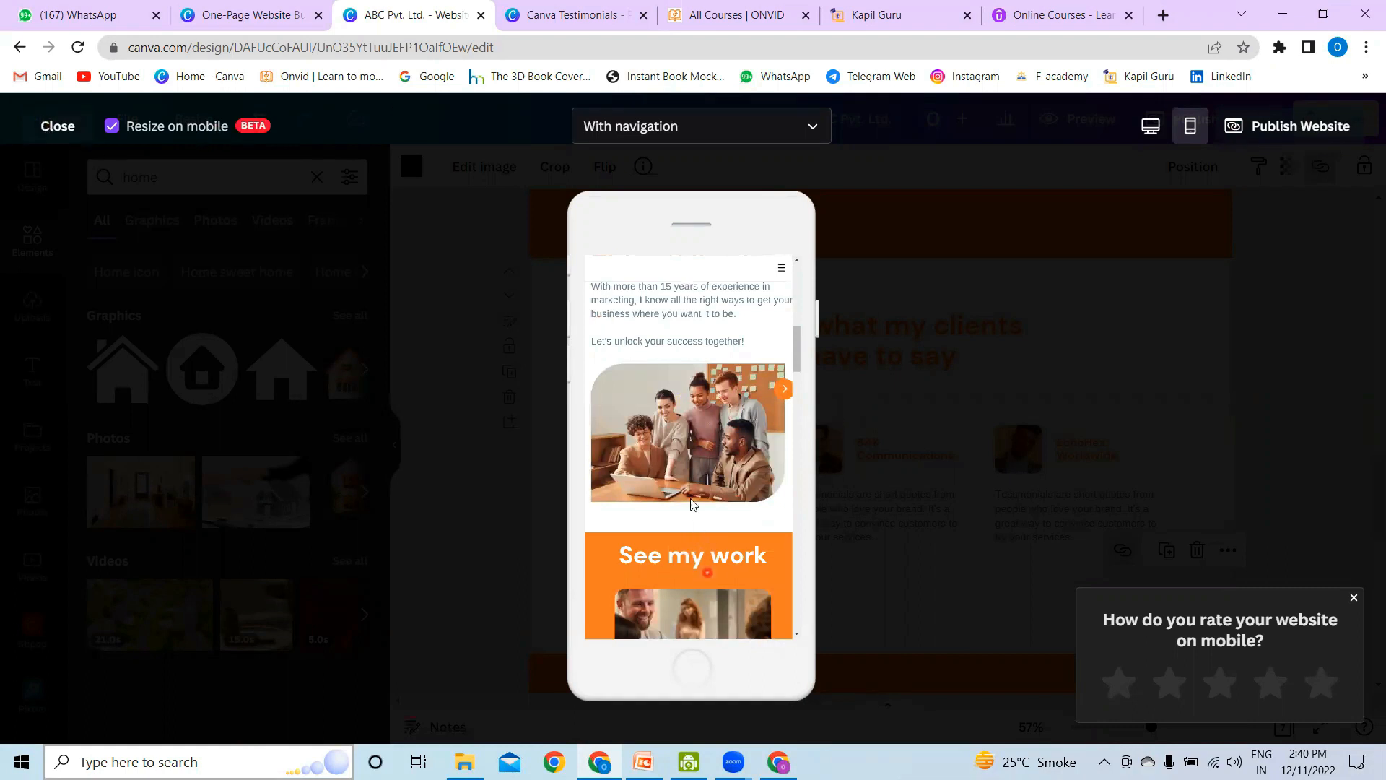
pyautogui.click(1150, 126)
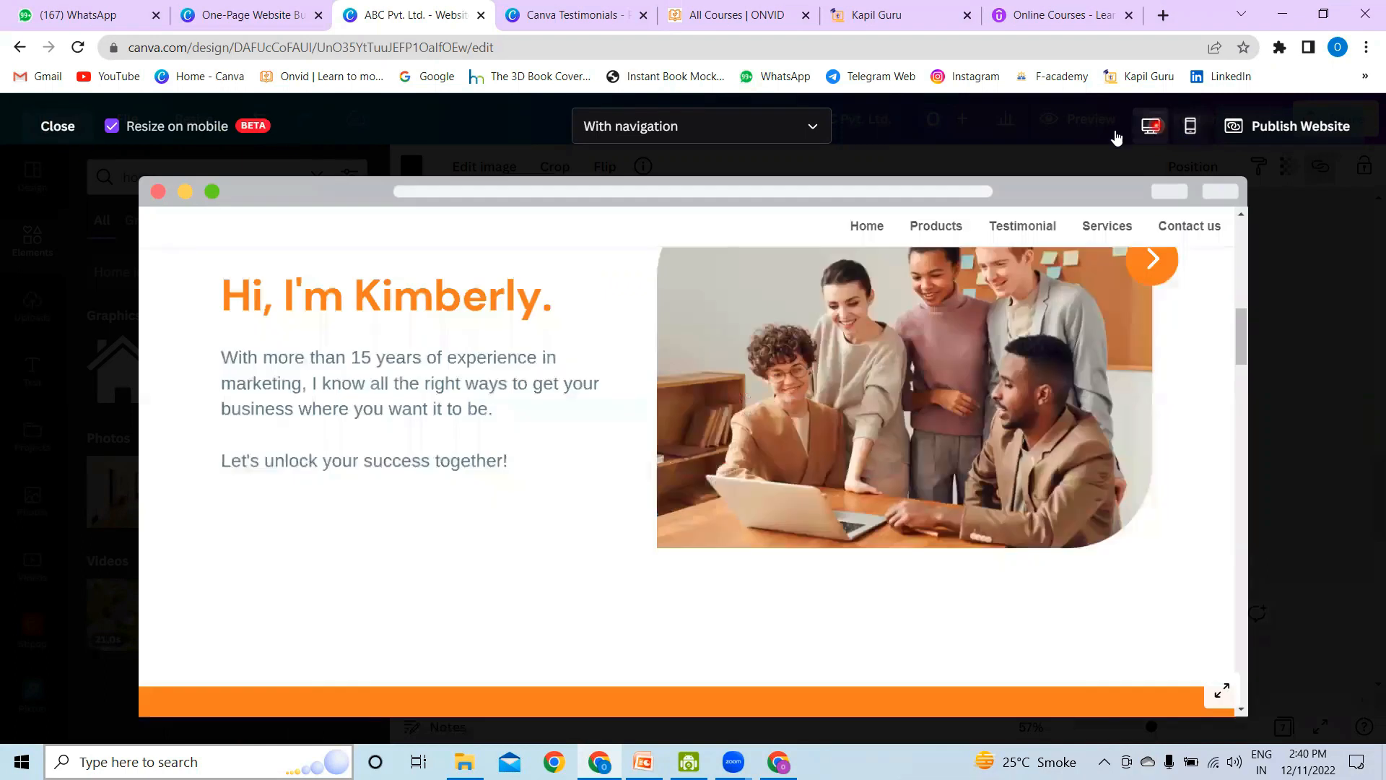
pyautogui.click(69, 131)
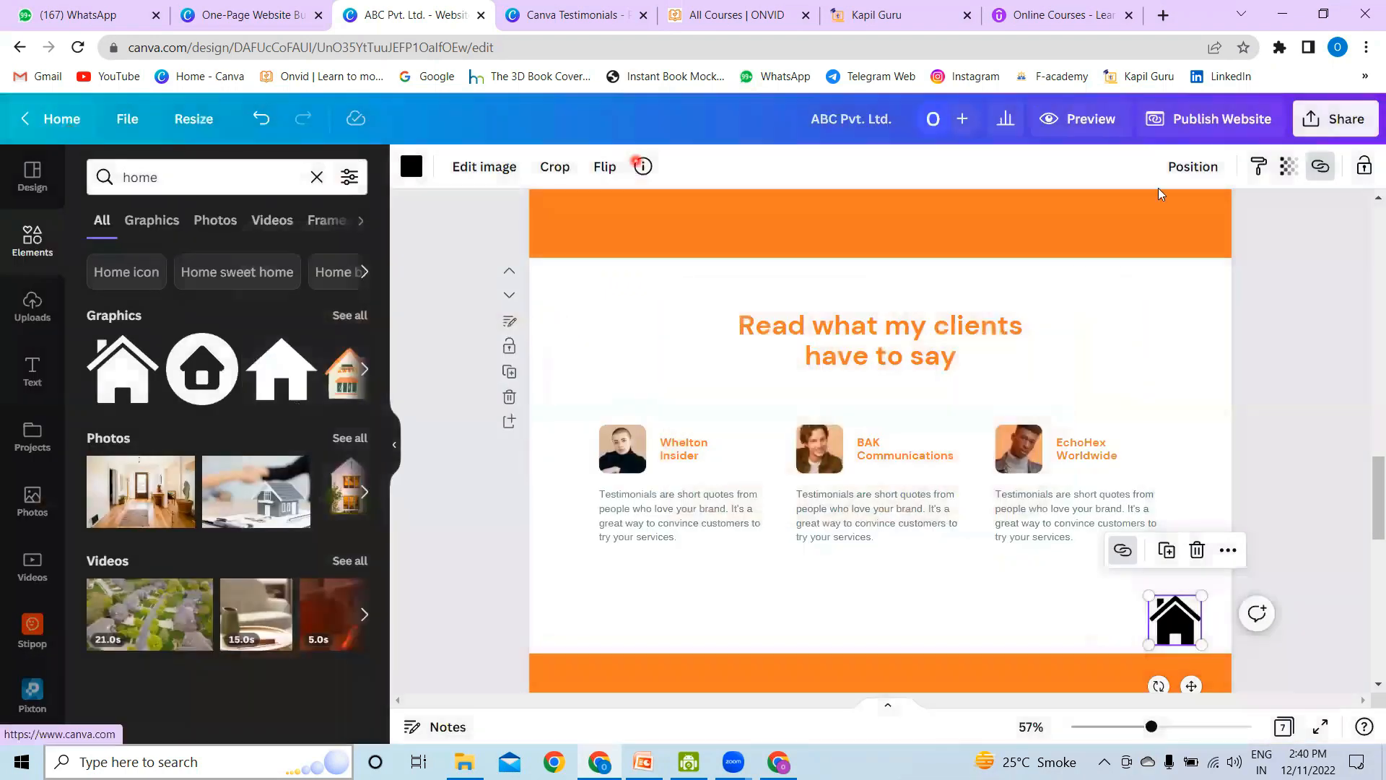
# Step: Replace the "Read what my clients have to say" heading in the Testimonial section with "TESTIMONIALS"
pyautogui.scroll(-3, 1011, 354)
pyautogui.scroll(3, 951, 326)
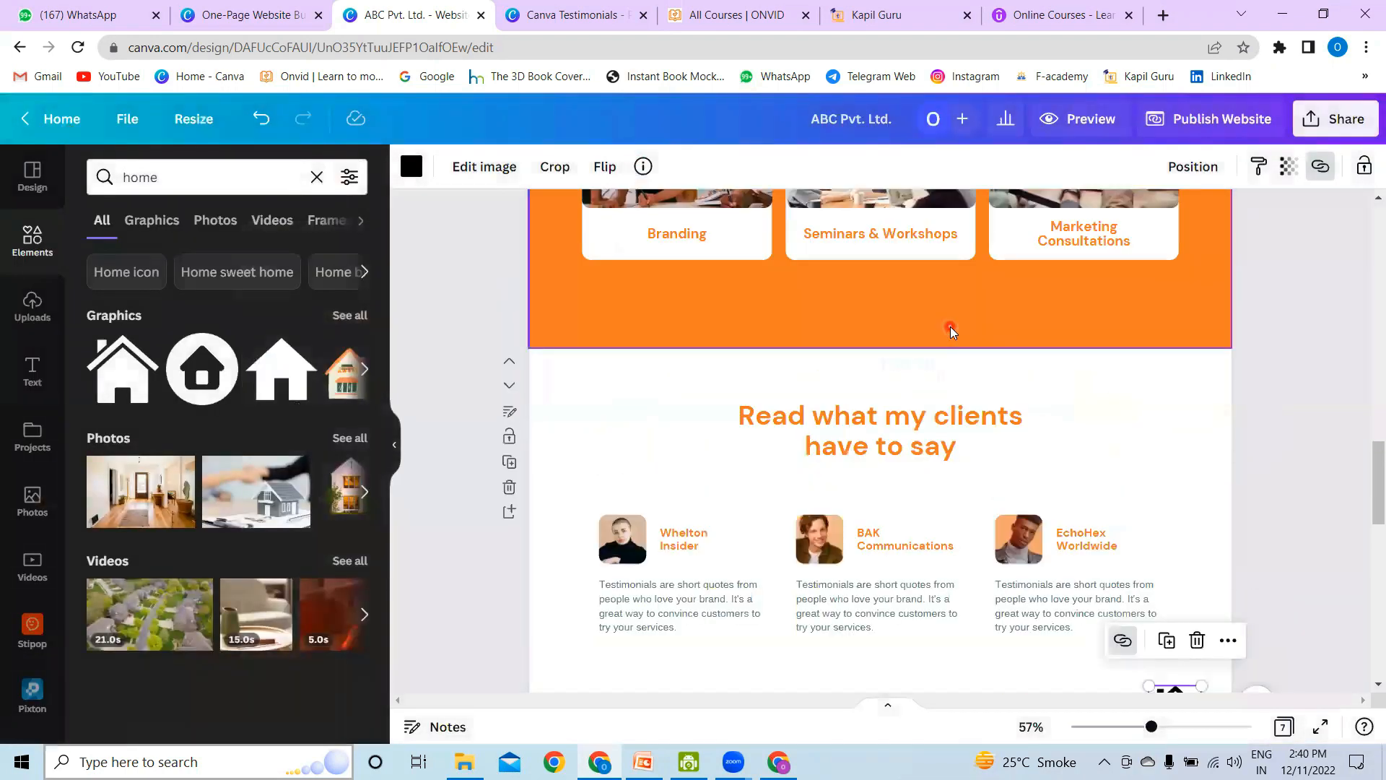
pyautogui.click(509, 413)
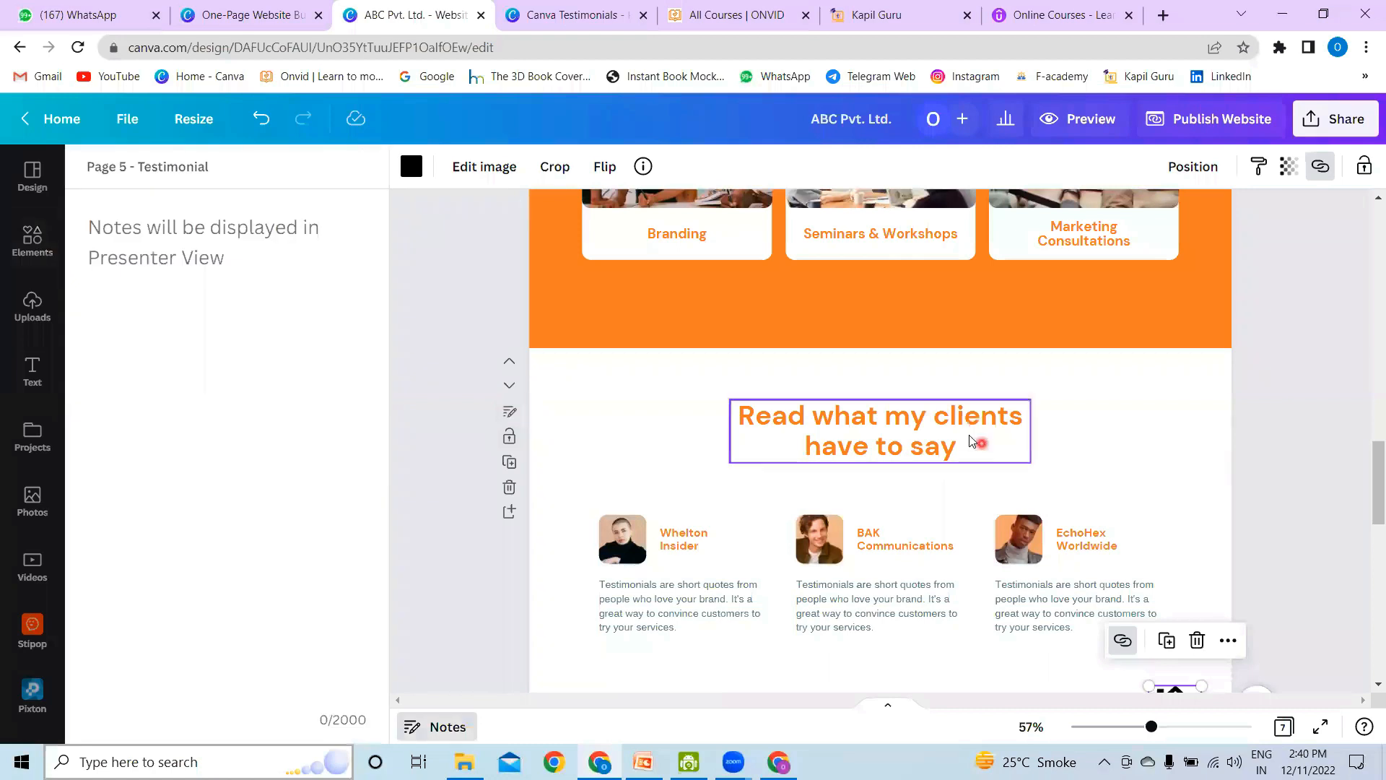
pyautogui.doubleClick(949, 431)
pyautogui.write('T')
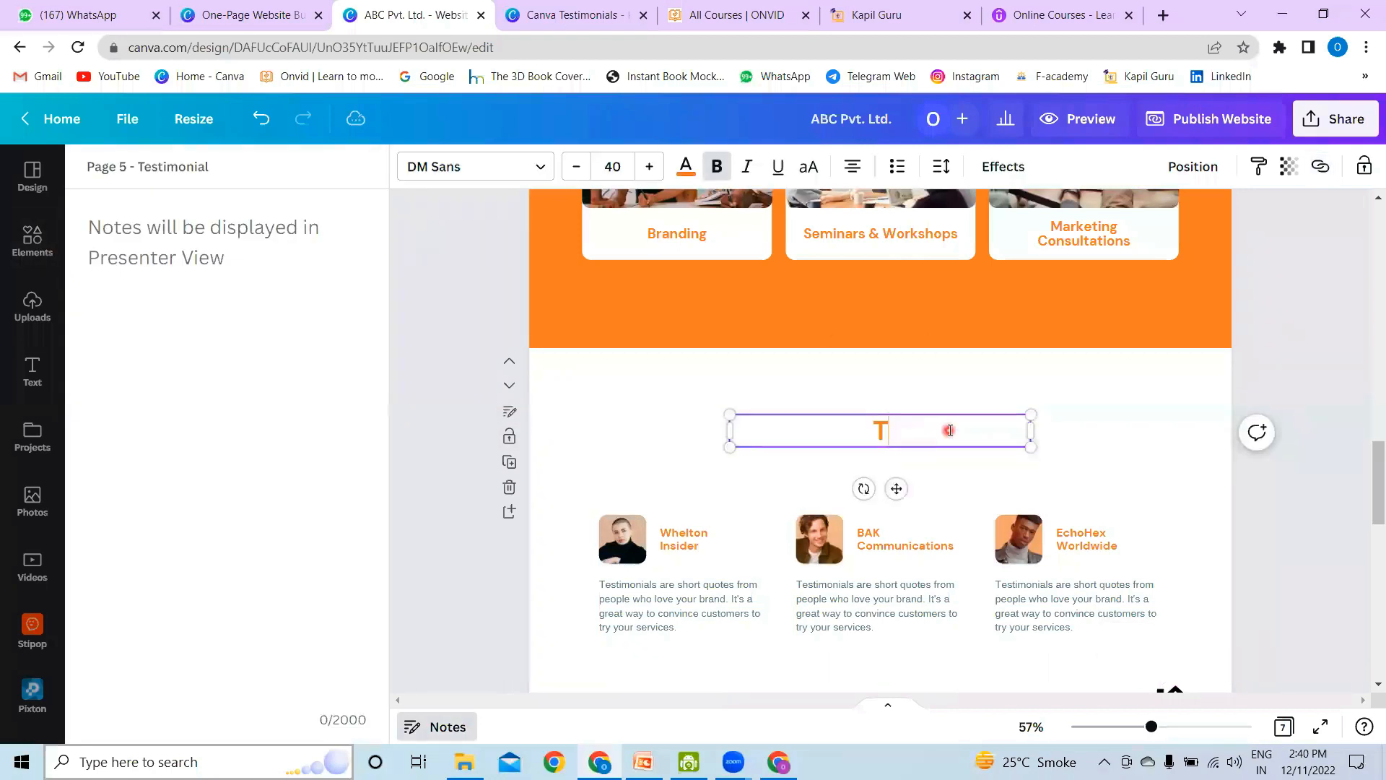
pyautogui.write('ESTIMONIALS')
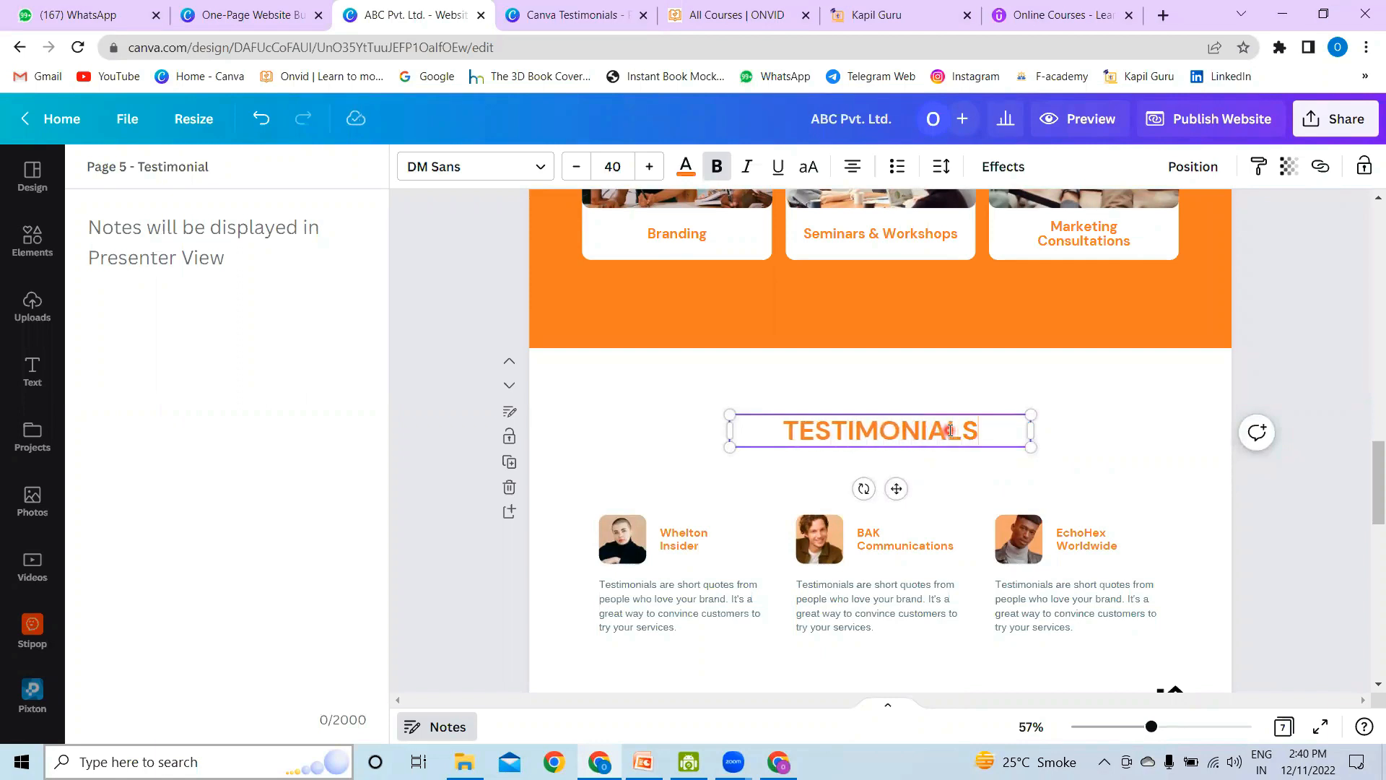
pyautogui.click(1122, 482)
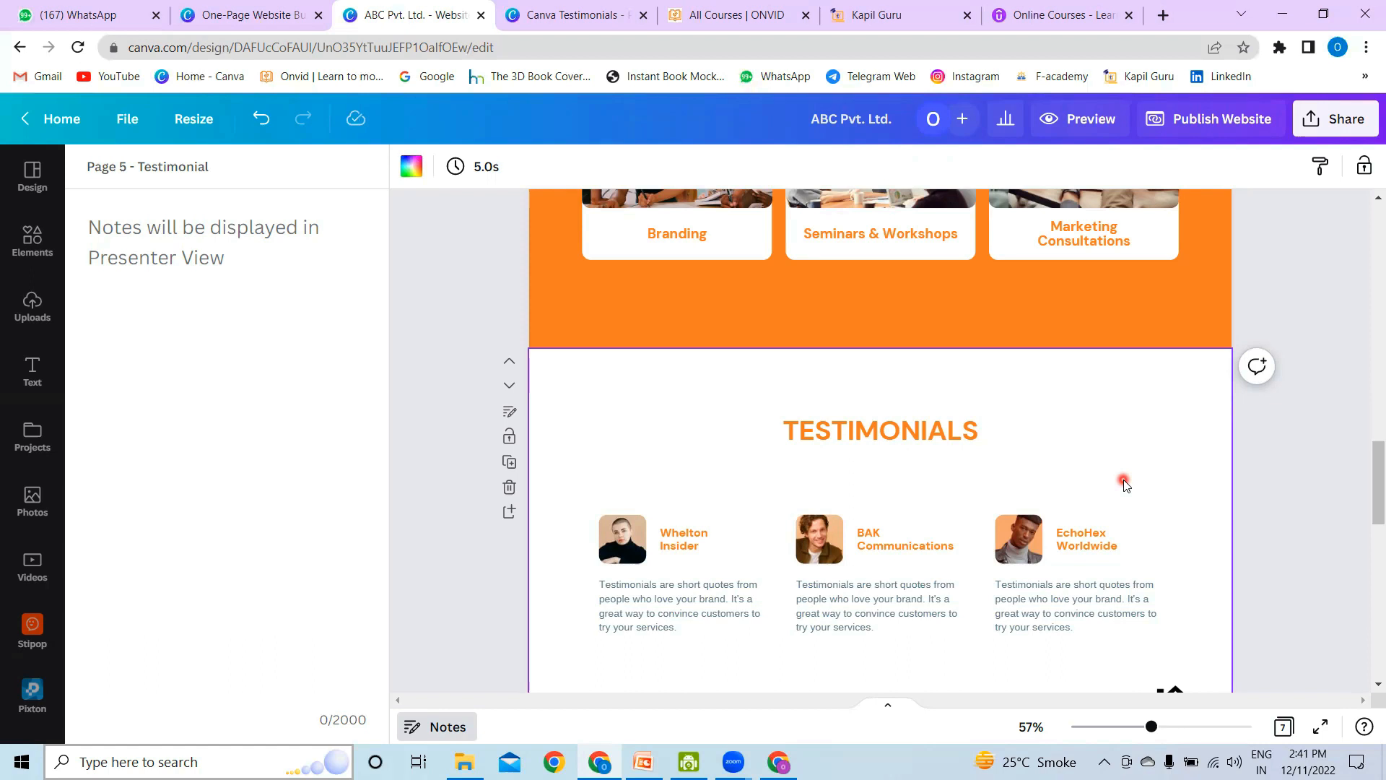
# Step: Publish the website to the free Canva domain with navigation and mobile resizing, leaving the description blank and the site hidden from search engines
pyautogui.click(1233, 130)
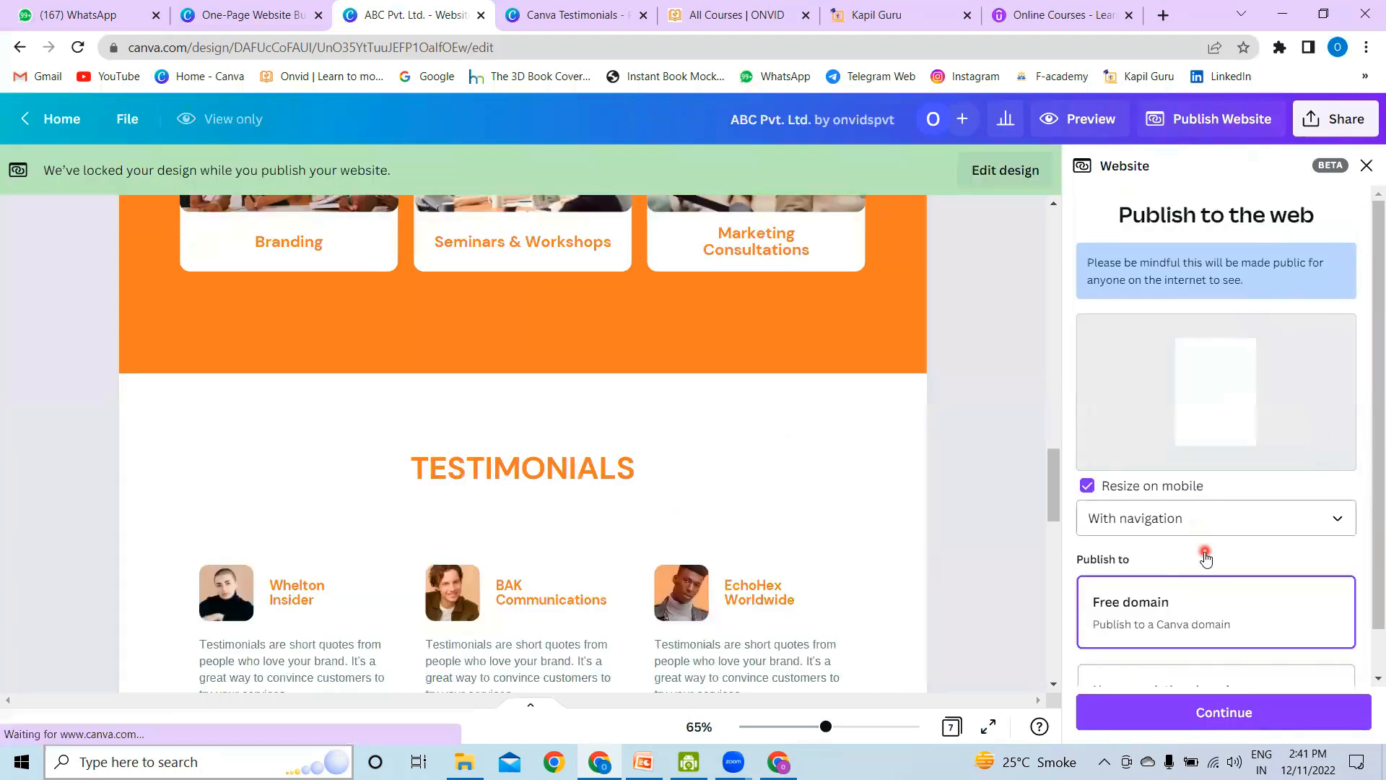
pyautogui.scroll(-1, 1206, 556)
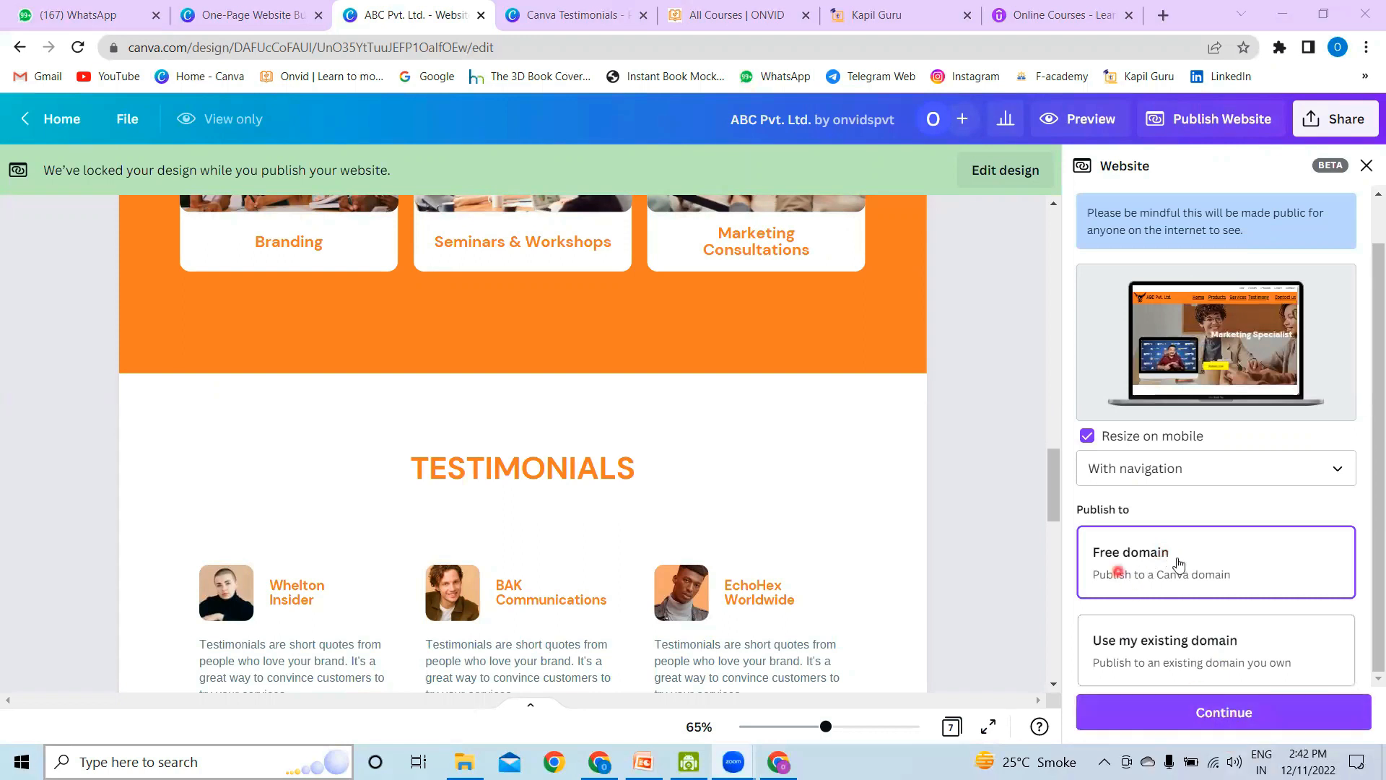
pyautogui.click(1220, 709)
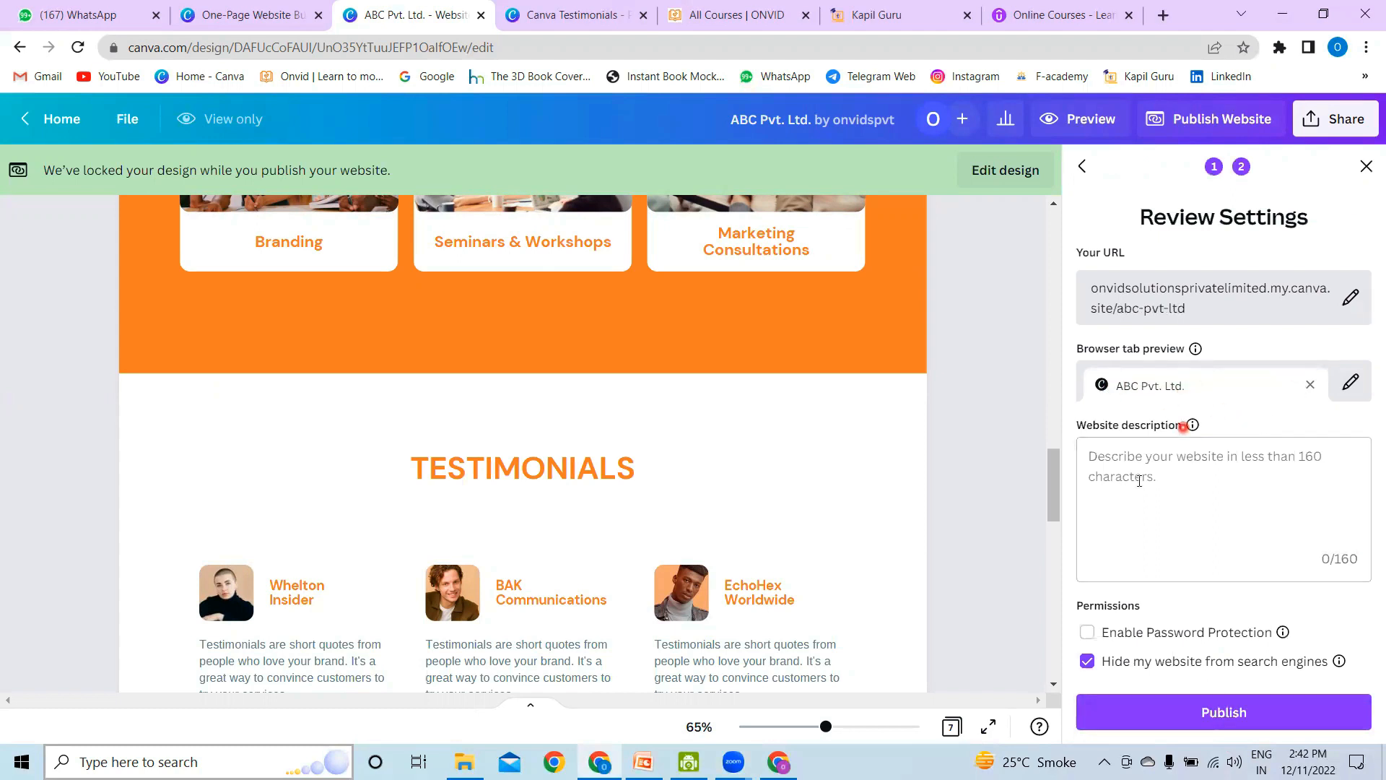
pyautogui.click(1162, 466)
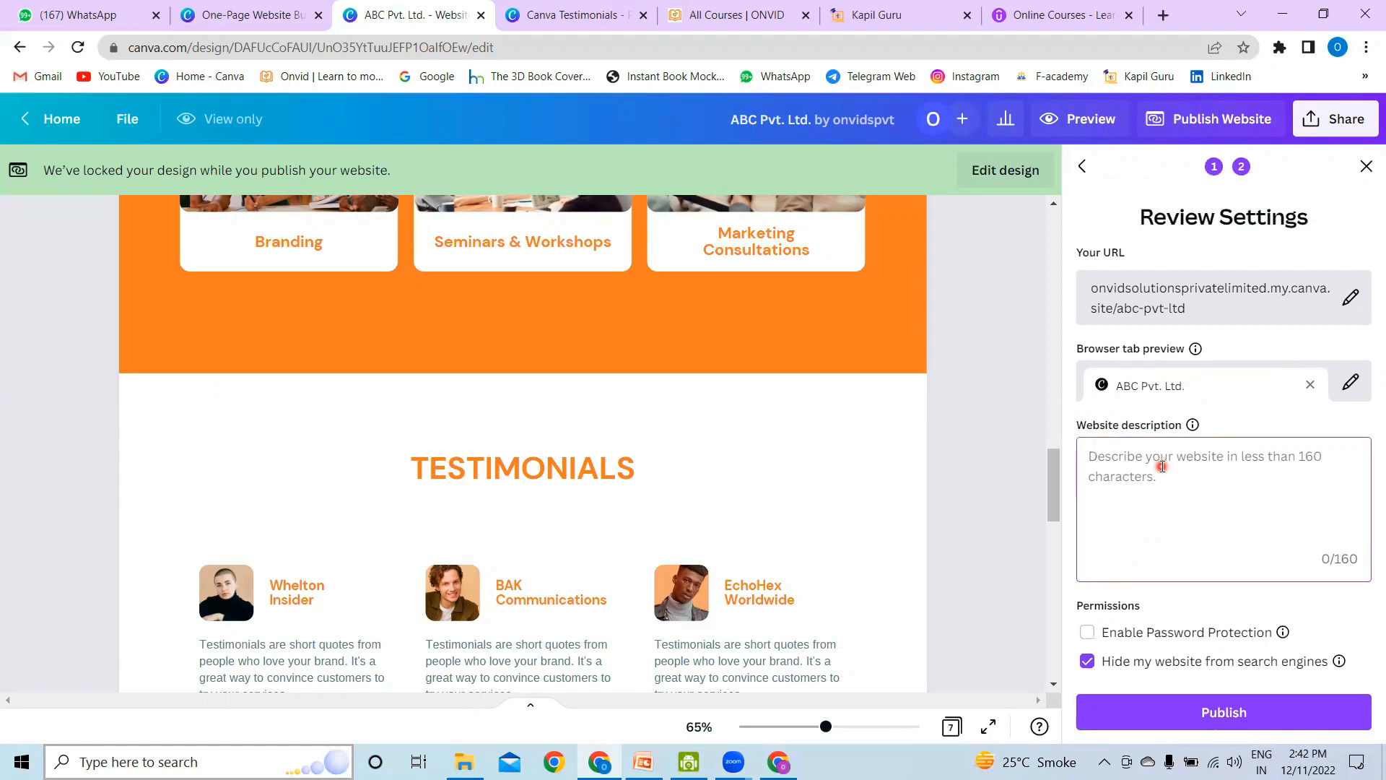
pyautogui.click(1141, 490)
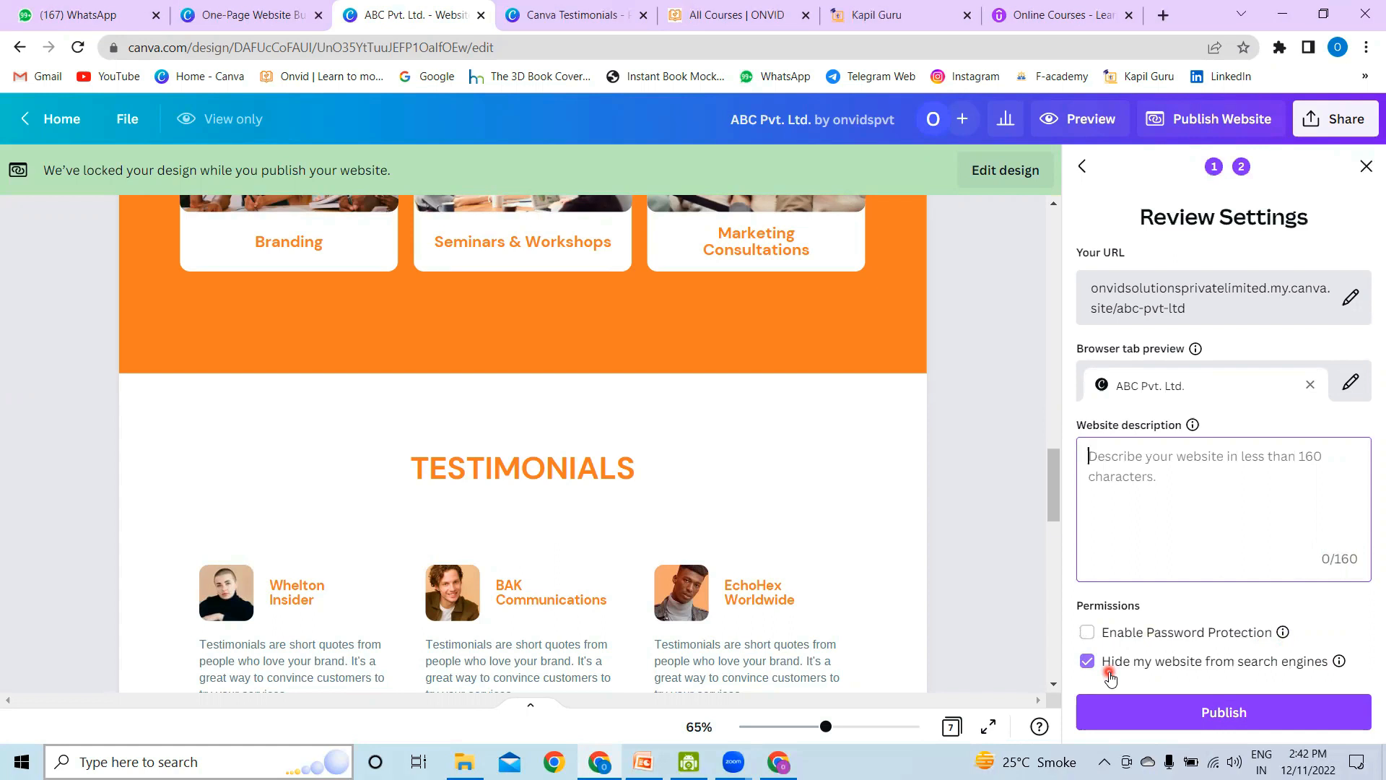
pyautogui.click(1216, 710)
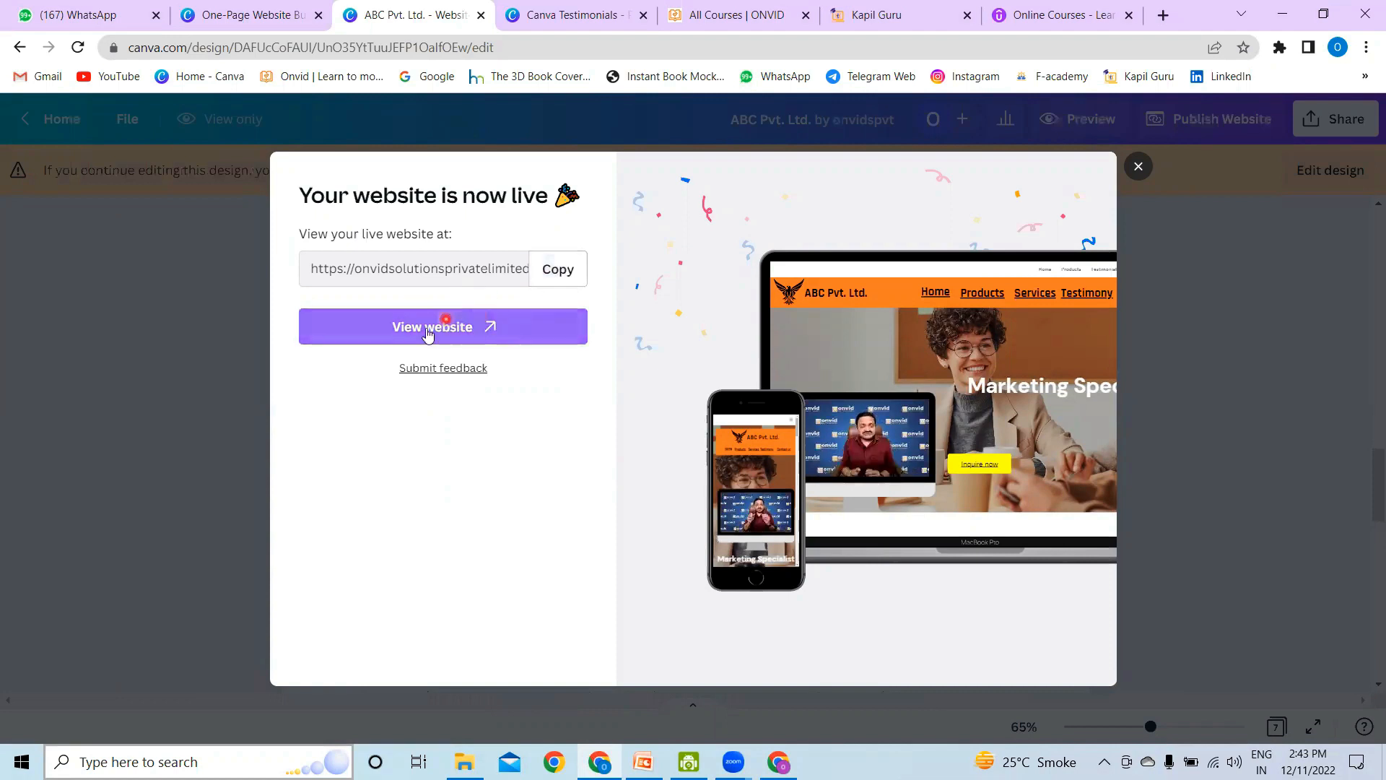
# Step: Open the published website and try playing and pausing the video in the hero section
pyautogui.click(481, 327)
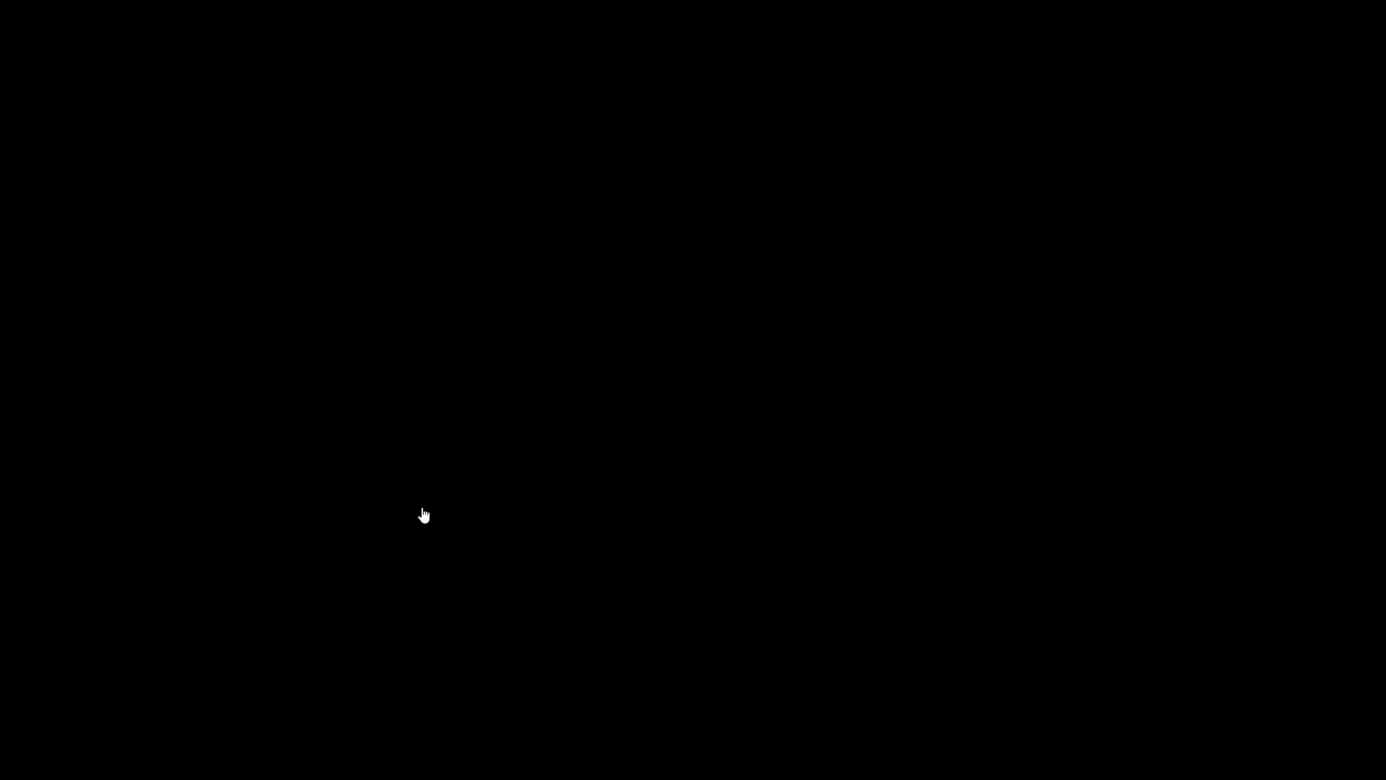
pyautogui.click(424, 514)
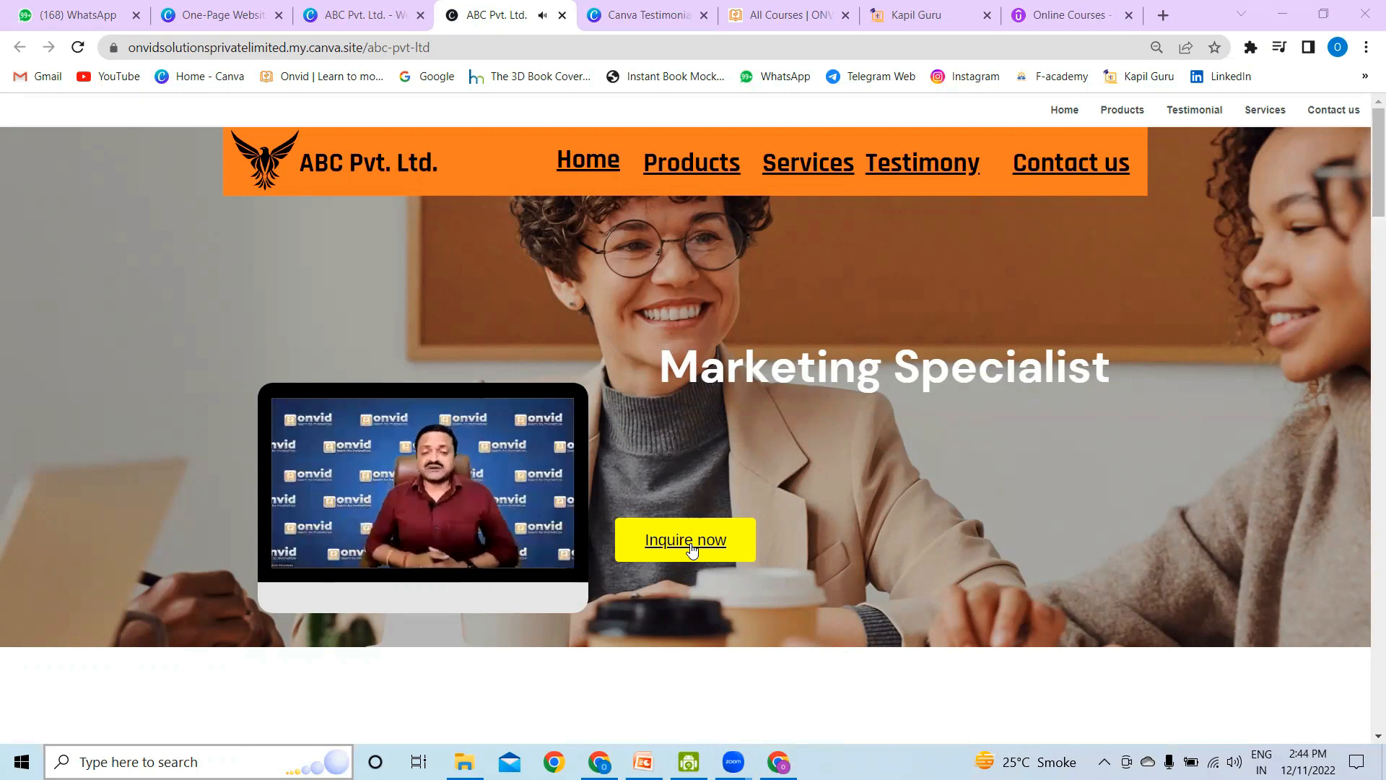
pyautogui.moveTo(416, 442)
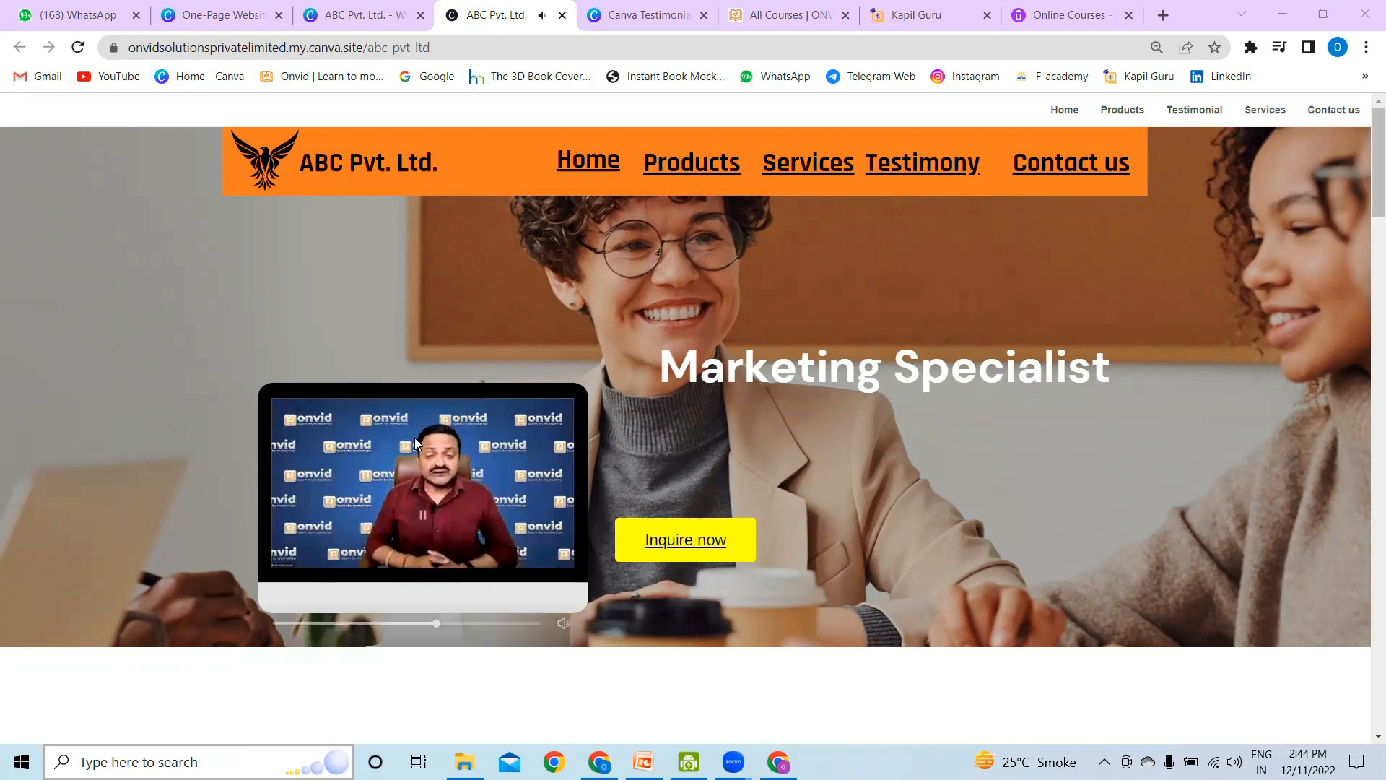
pyautogui.click(424, 518)
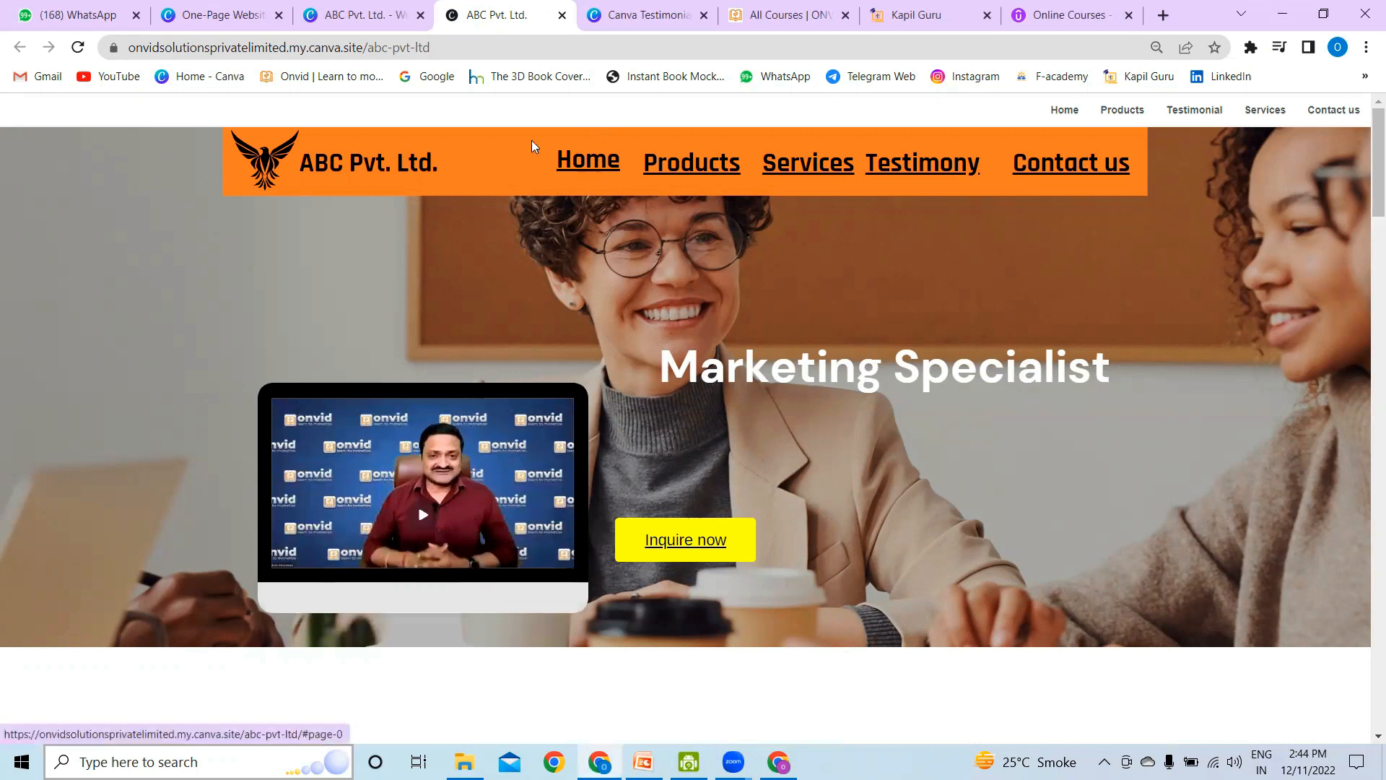
# Step: Test the Home, Products and Testimony menu links and the home icon on the published website
pyautogui.click(609, 168)
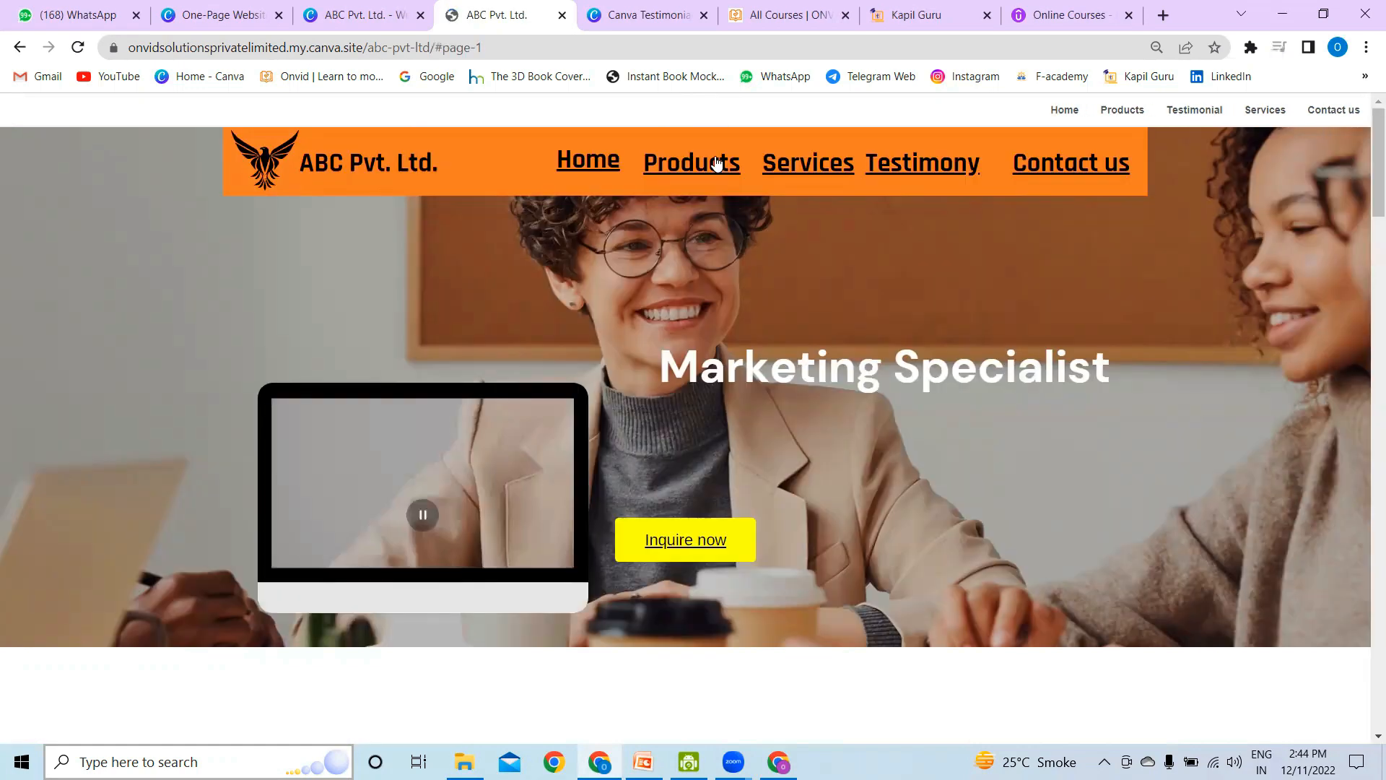
pyautogui.click(717, 165)
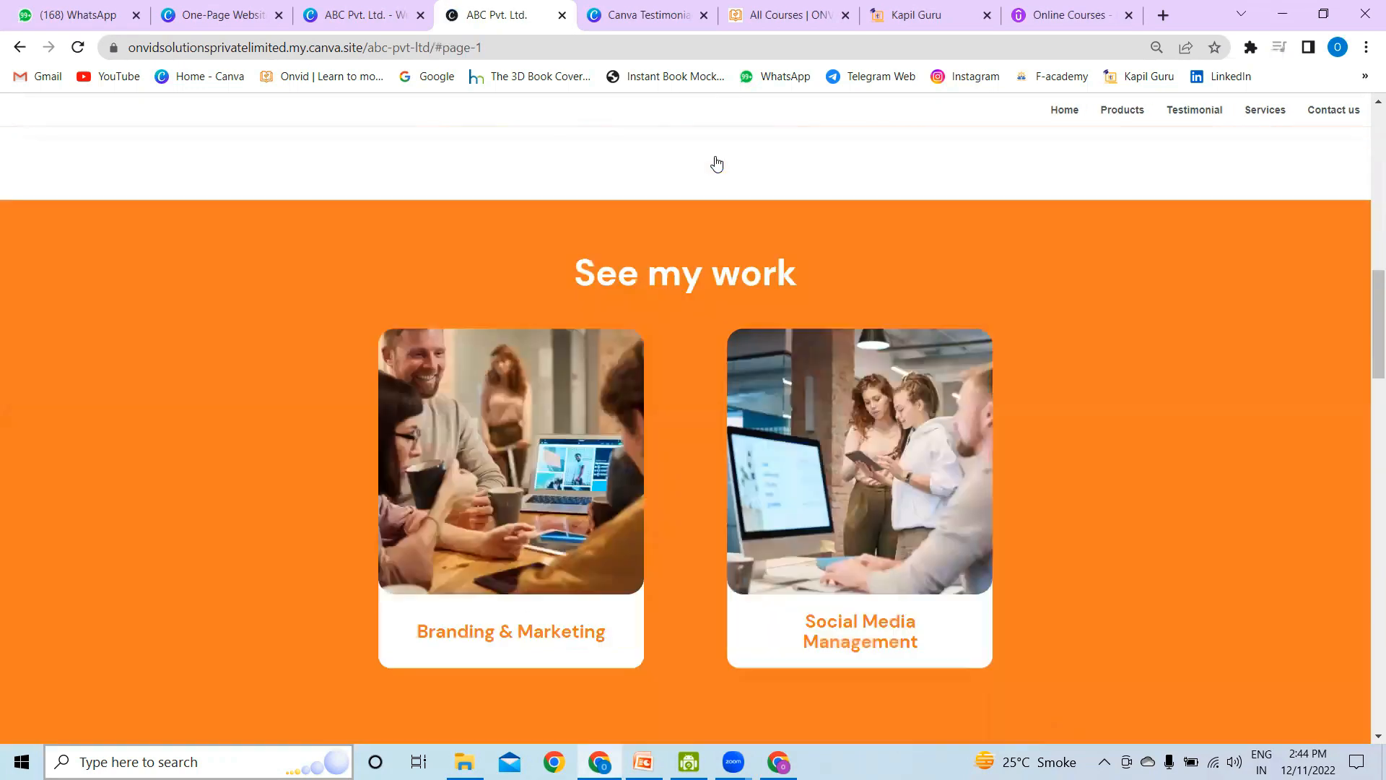
pyautogui.scroll(-10, 1265, 491)
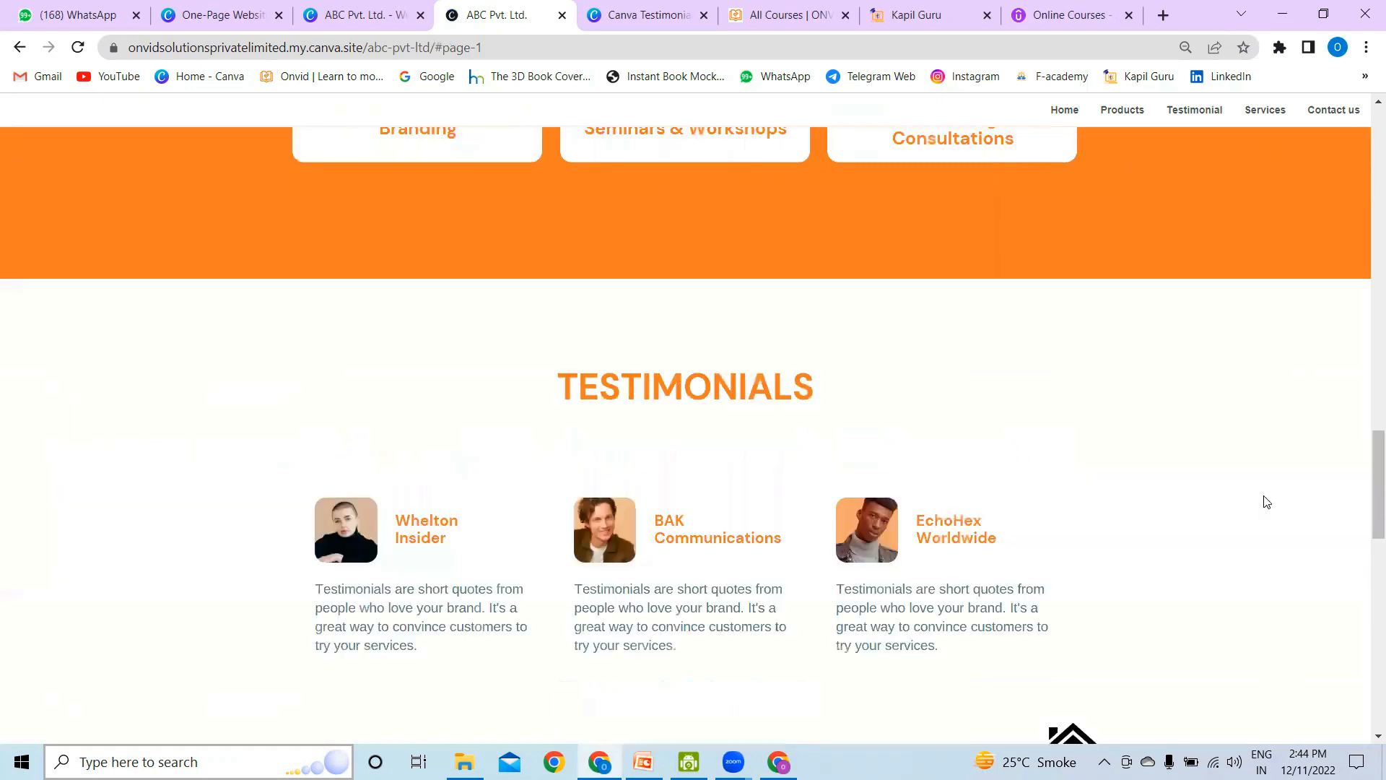
pyautogui.click(1080, 312)
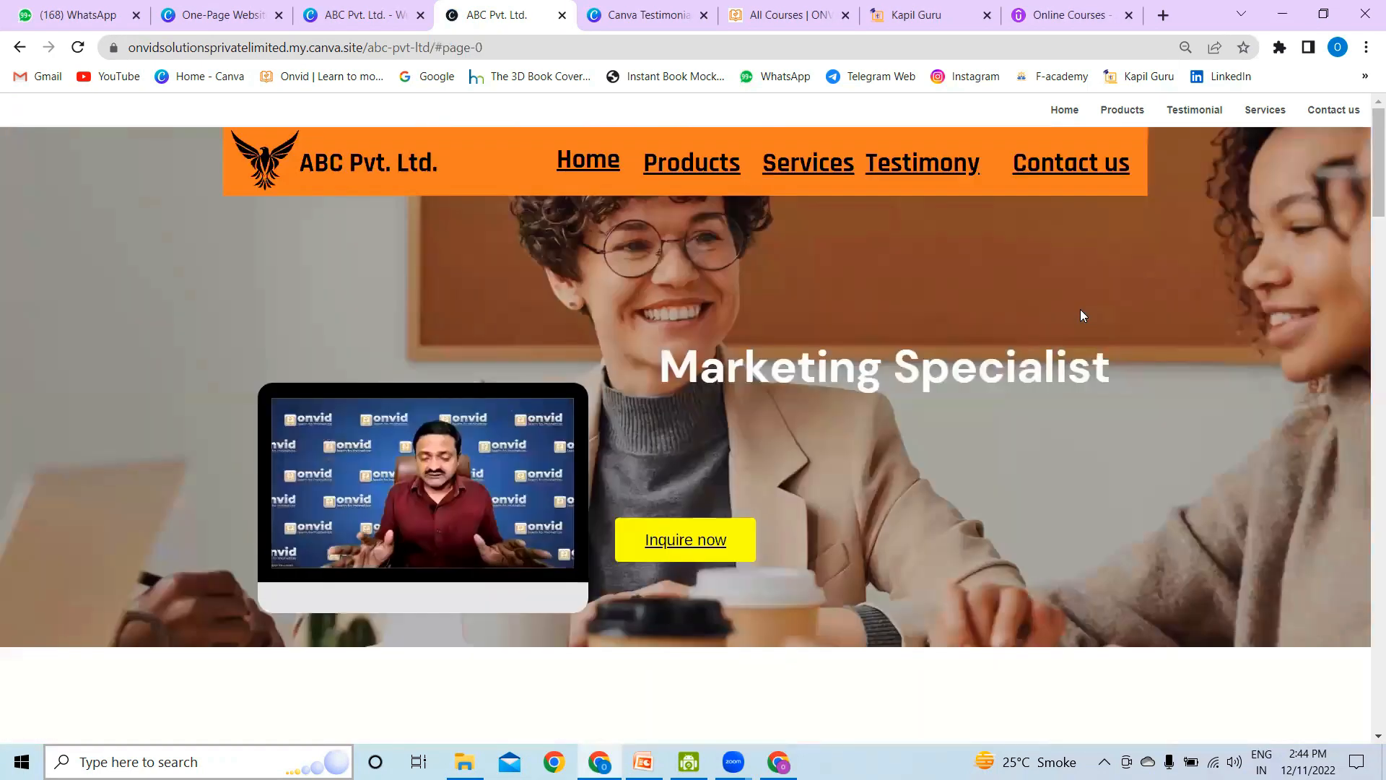
pyautogui.scroll(-3, 943, 167)
pyautogui.scroll(-15, 943, 166)
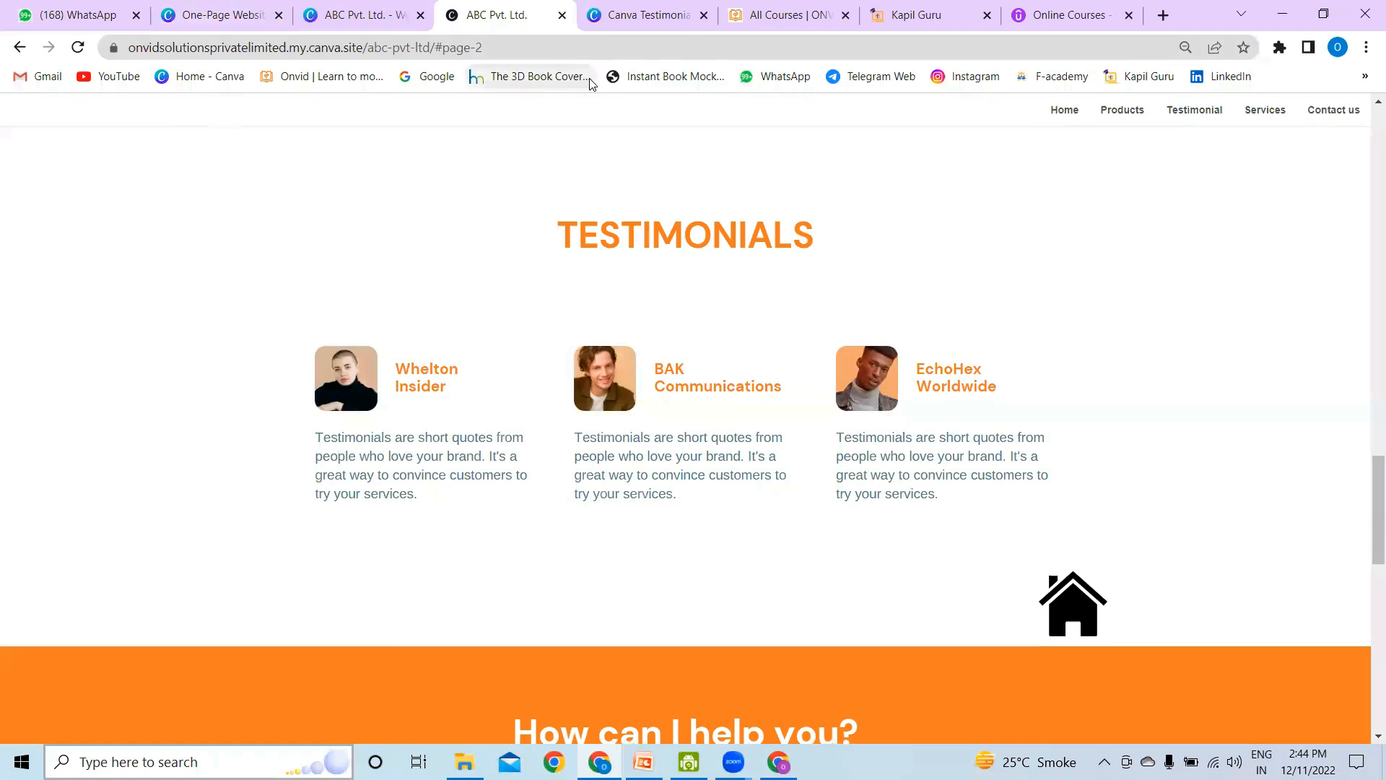
# Step: Close the published website, dismiss the publishing confirmation and unlock the ABC Pvt. Ltd. design for editing
pyautogui.click(562, 15)
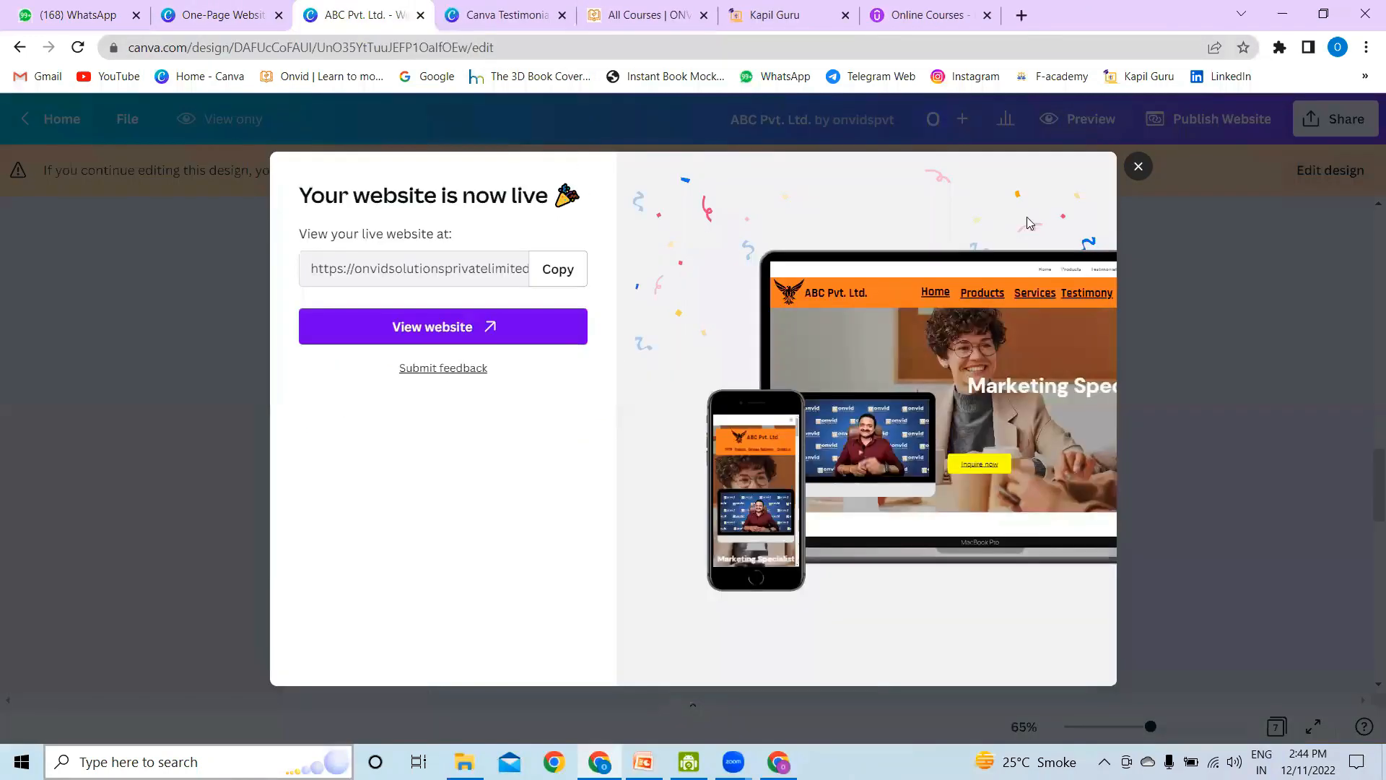
pyautogui.click(1138, 168)
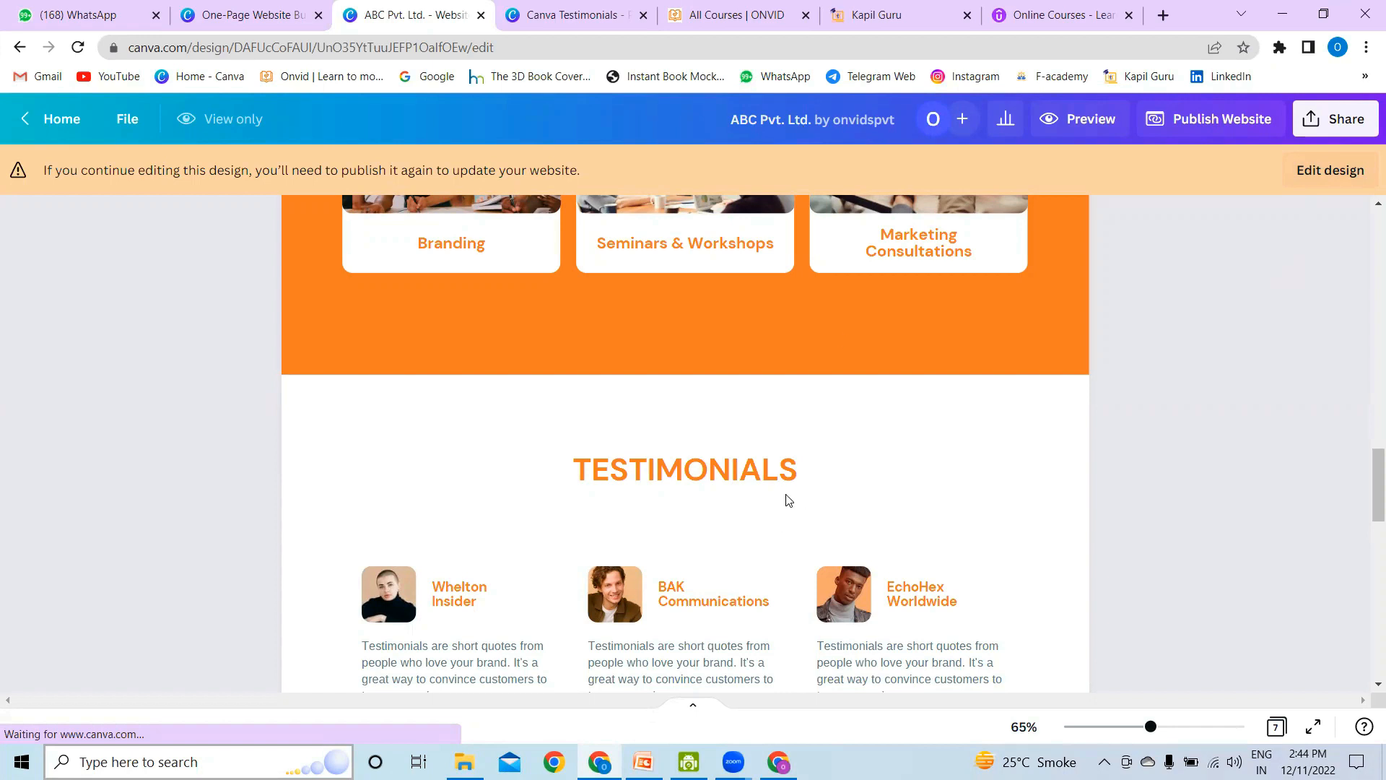
pyautogui.click(1329, 172)
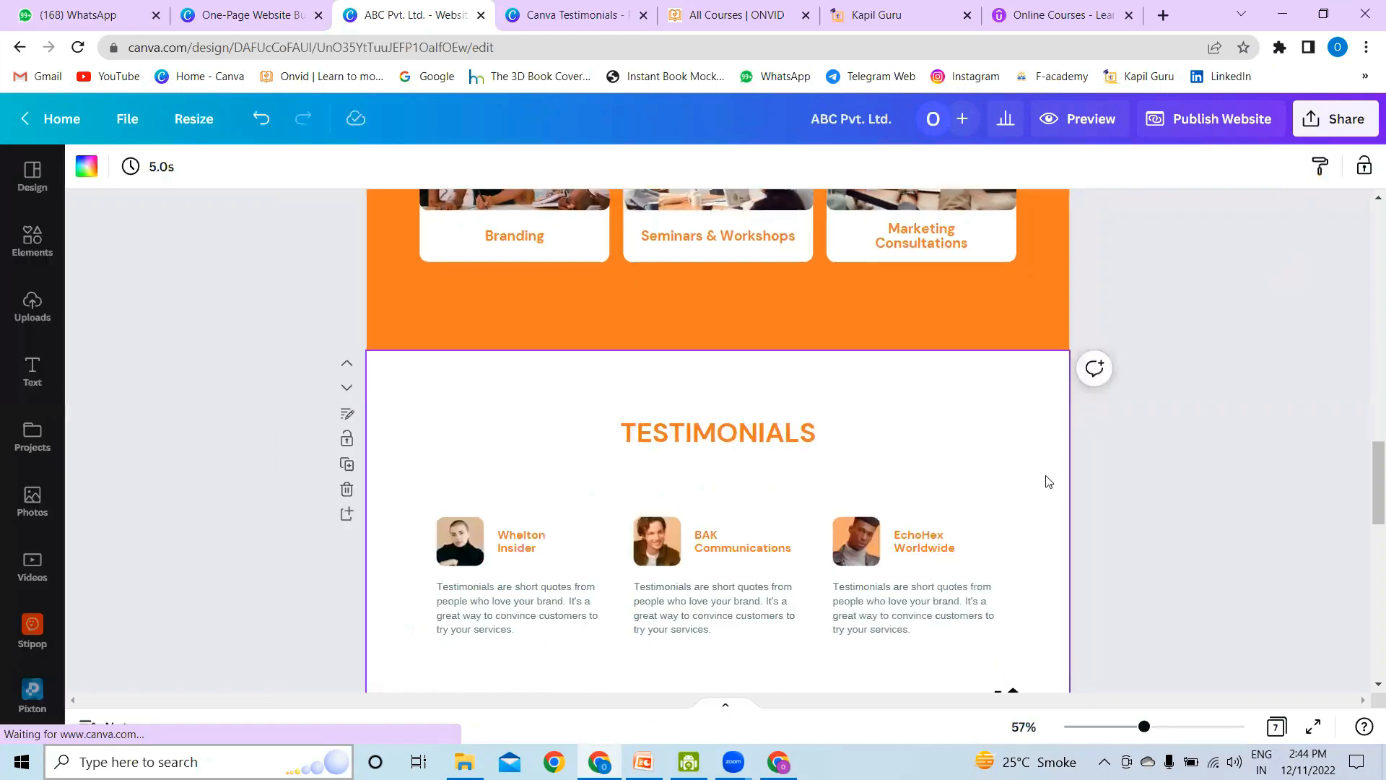
# Step: Examine the "How can I help you?" and "See my work" section headings as text that can be edited
pyautogui.scroll(7, 758, 533)
pyautogui.doubleClick(722, 566)
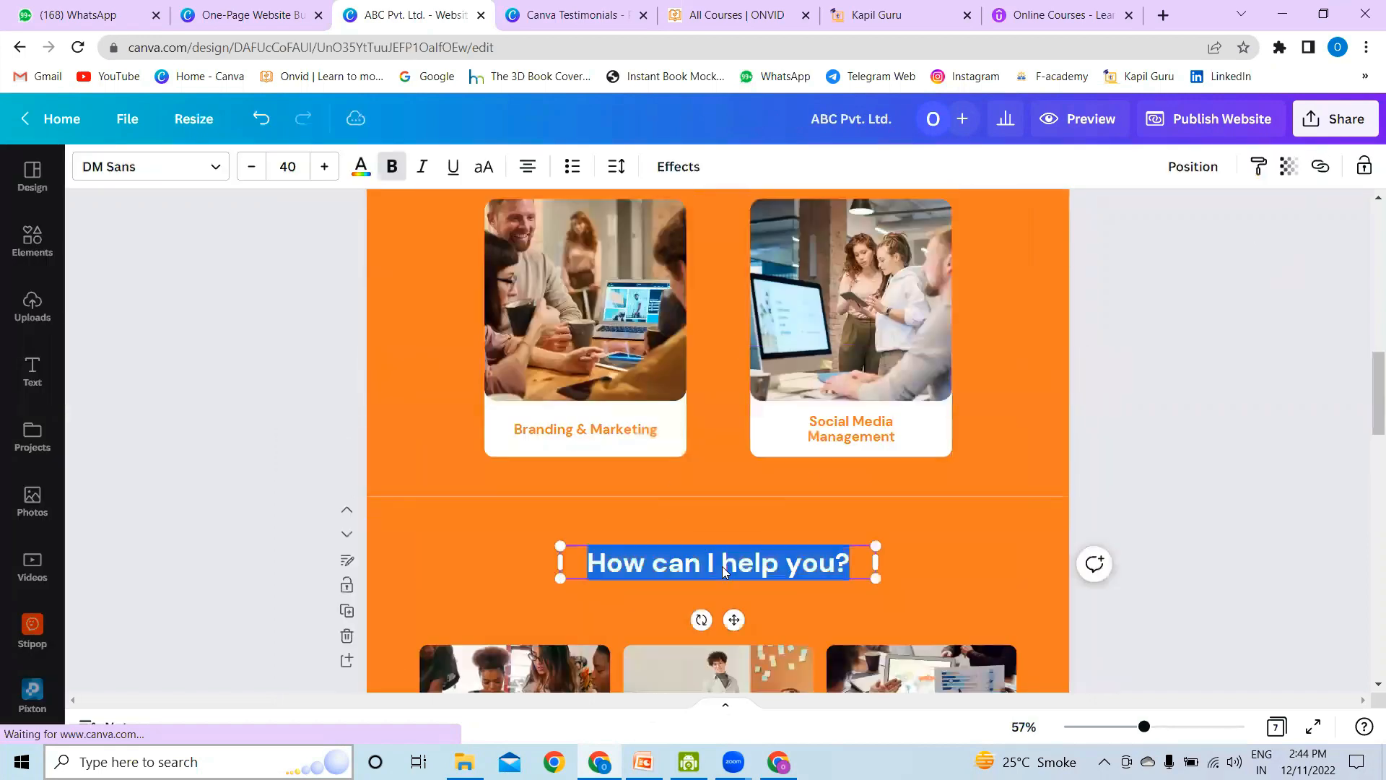
pyautogui.scroll(3, 903, 530)
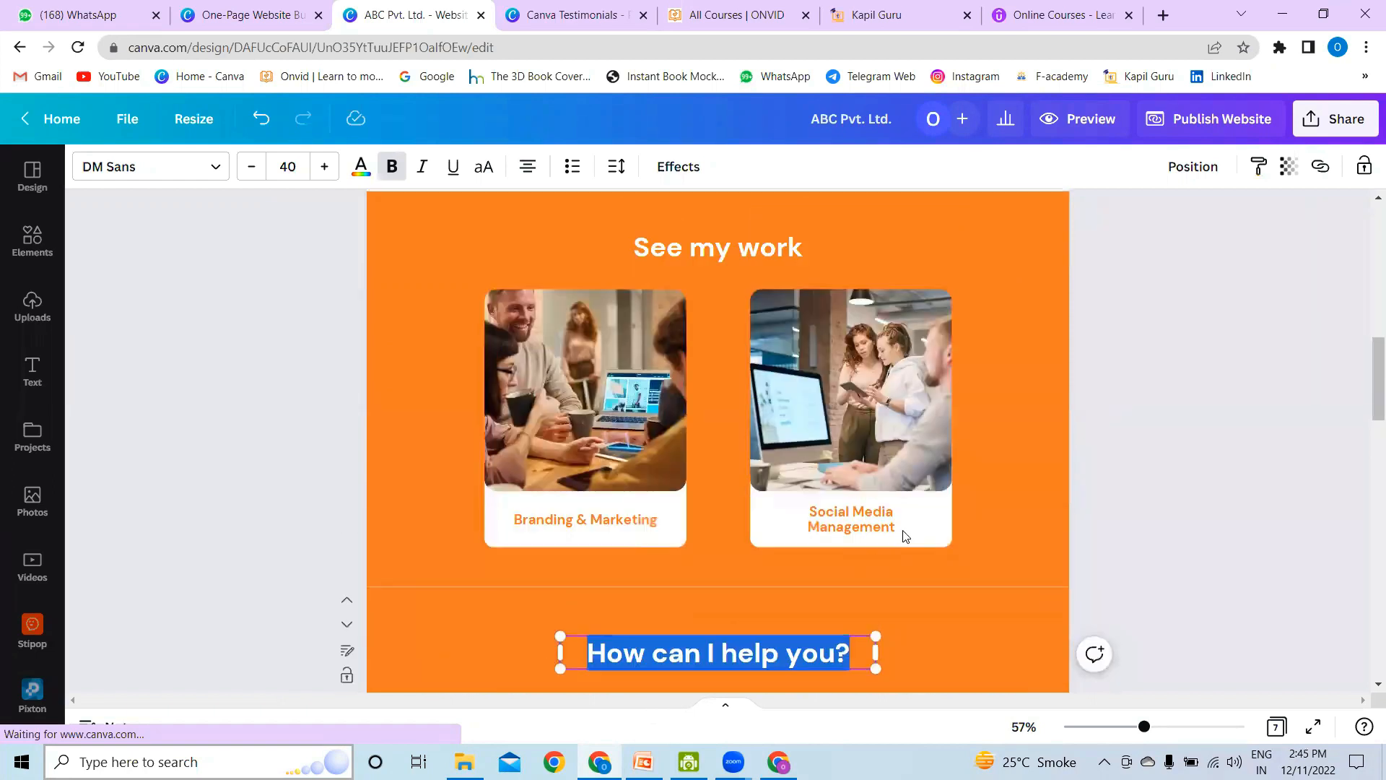
pyautogui.doubleClick(742, 348)
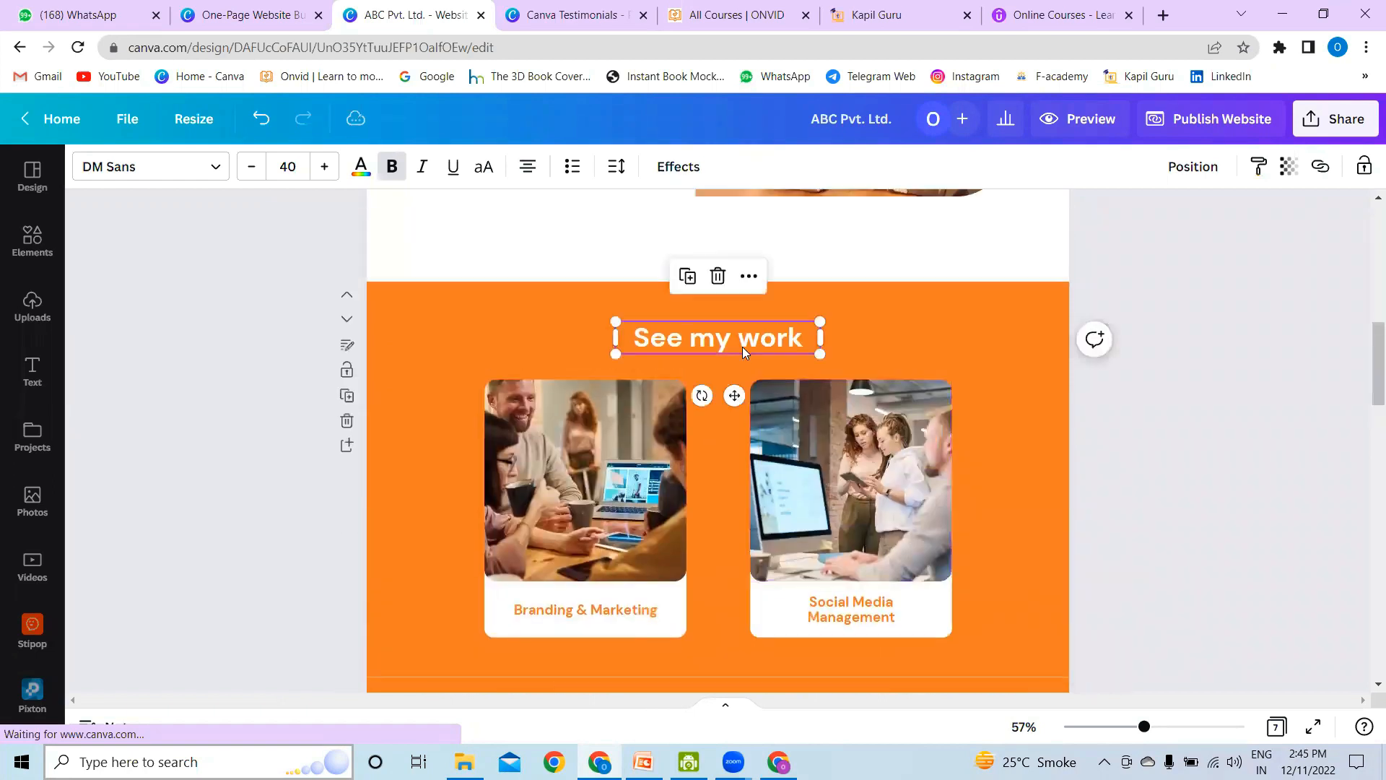
pyautogui.scroll(-10, 1316, 475)
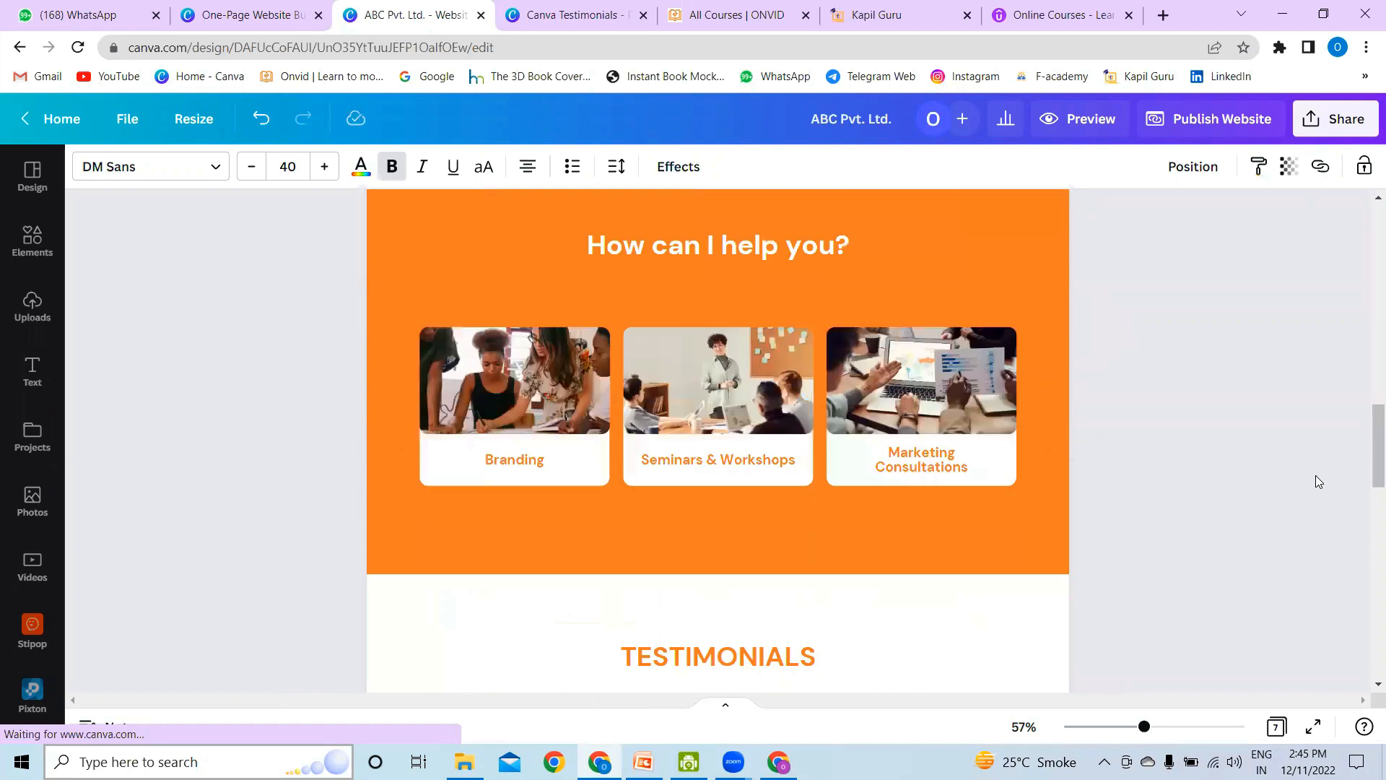
# Step: Proceed to the website's publishing review settings and turn off hiding the site from search engines
pyautogui.click(1228, 124)
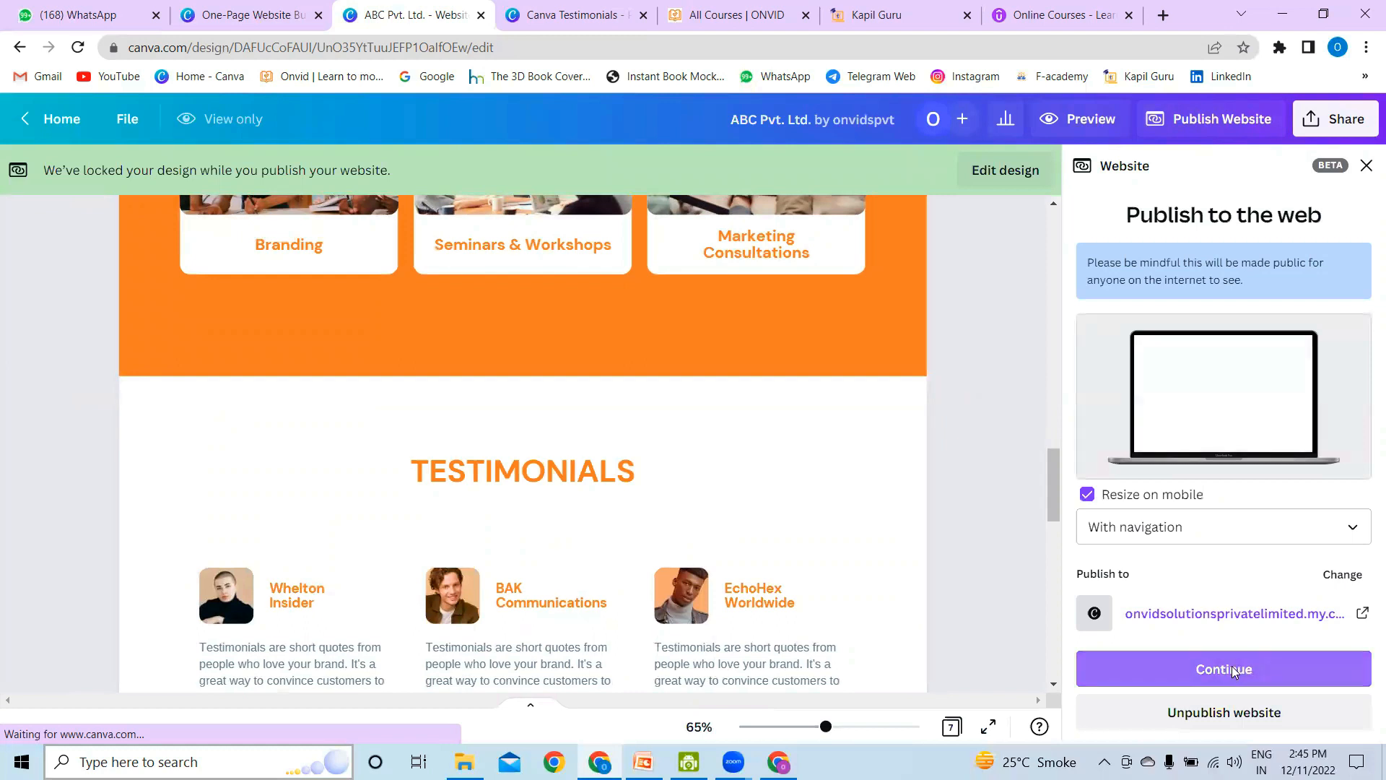
pyautogui.click(1234, 670)
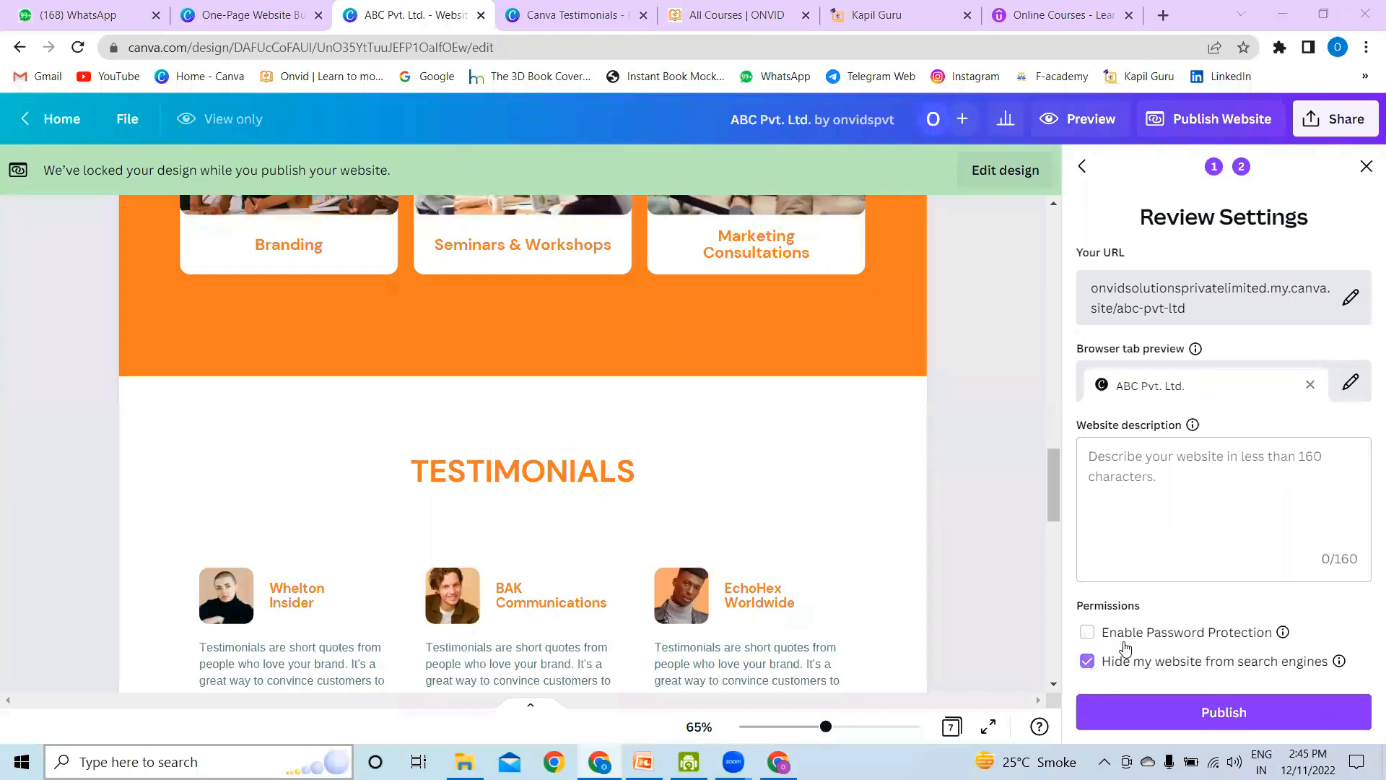
pyautogui.click(1089, 662)
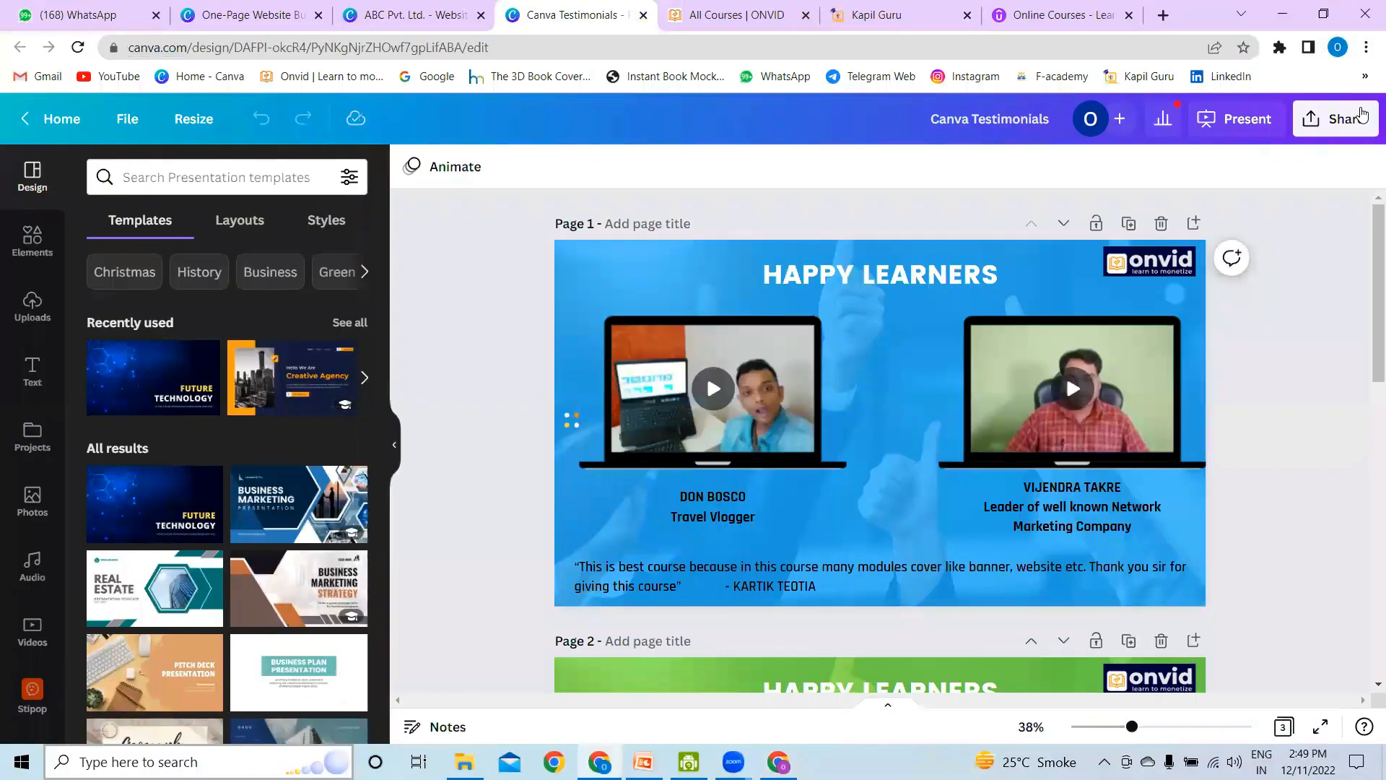
# Step: Present the Canva Testimonials design in full screen with the Standard type and pause the second testimonial video
pyautogui.click(1245, 120)
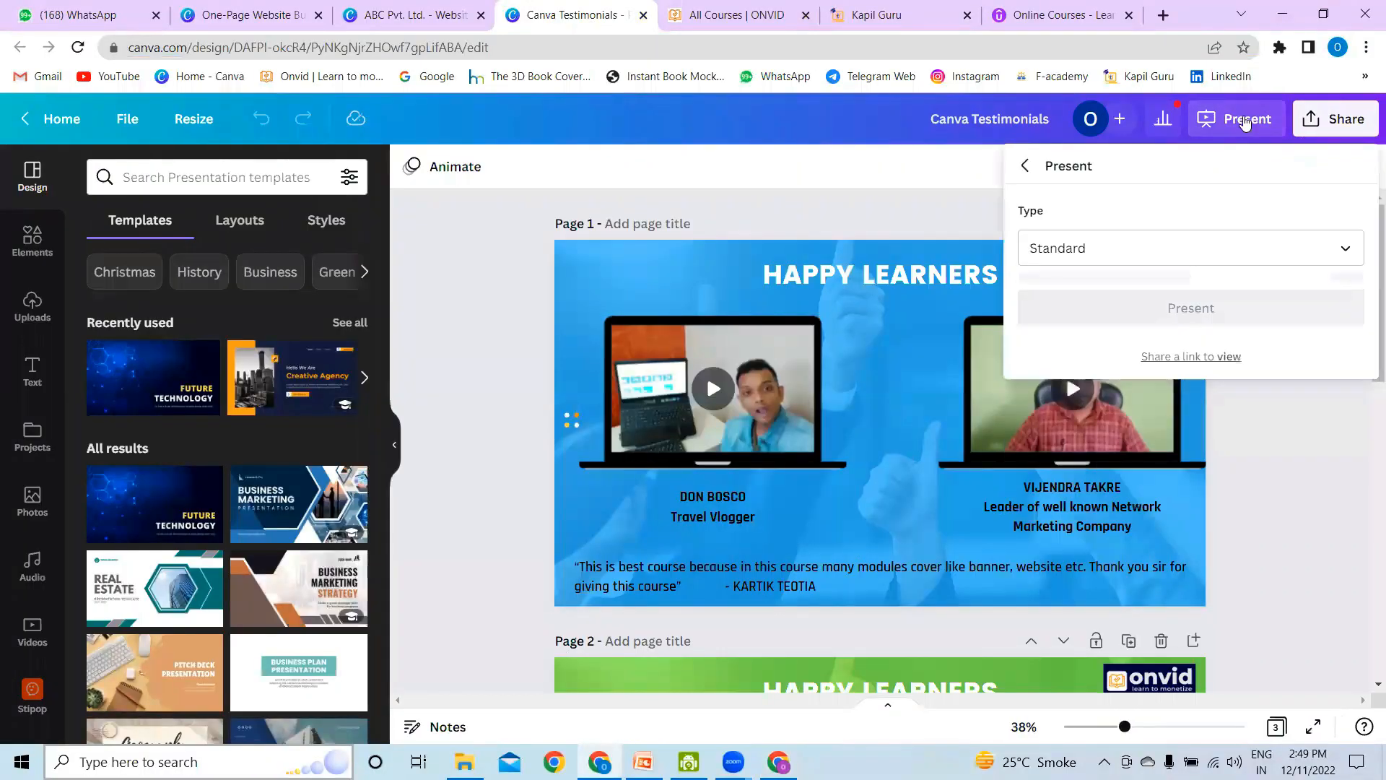
pyautogui.click(1245, 120)
pyautogui.click(1245, 120)
pyautogui.click(1219, 298)
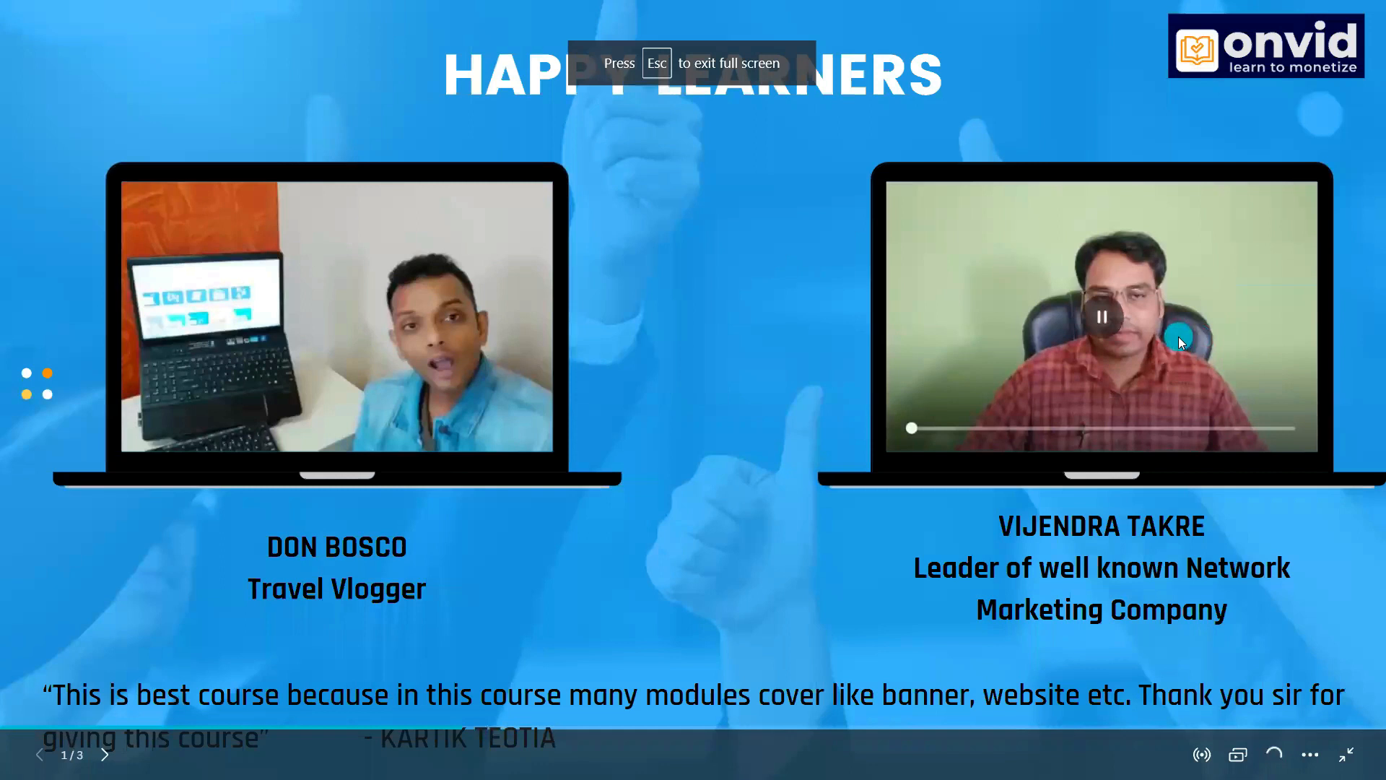
pyautogui.click(1178, 337)
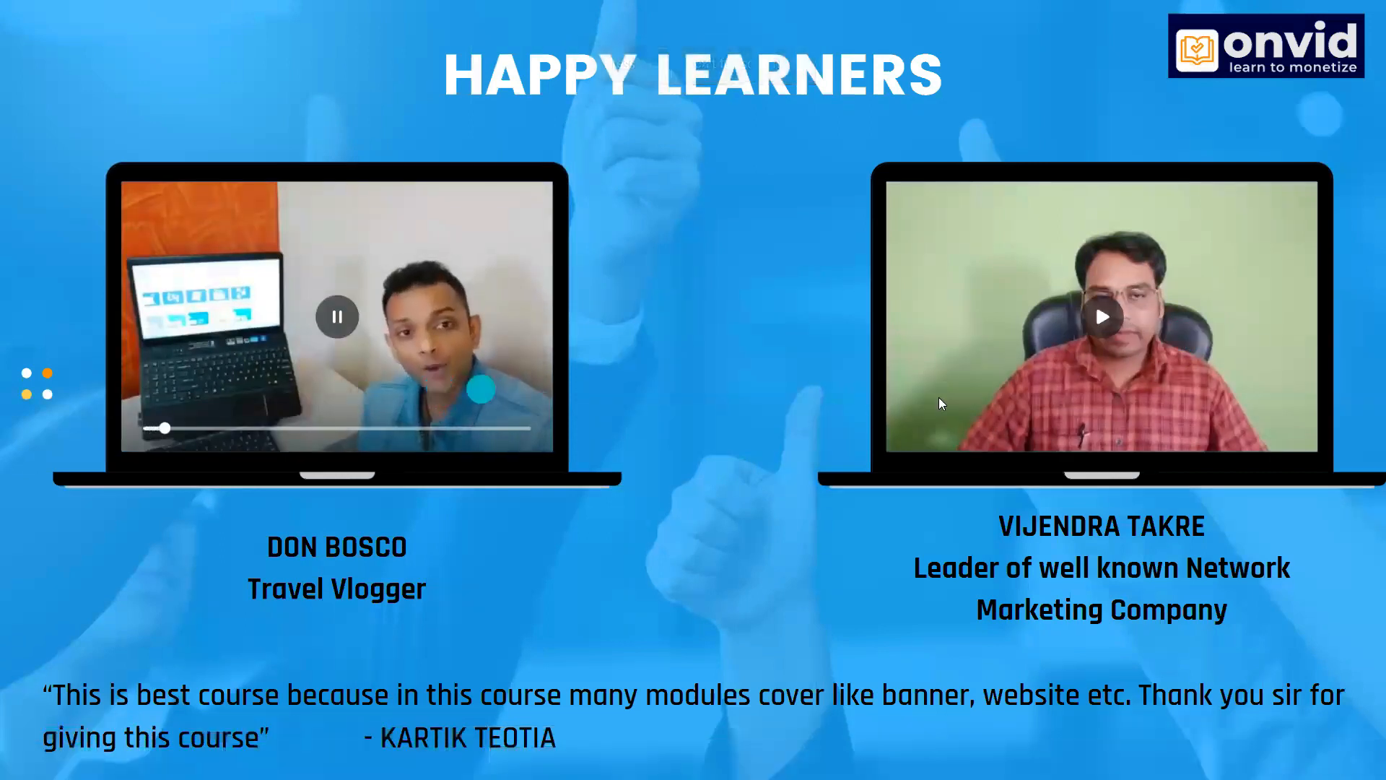